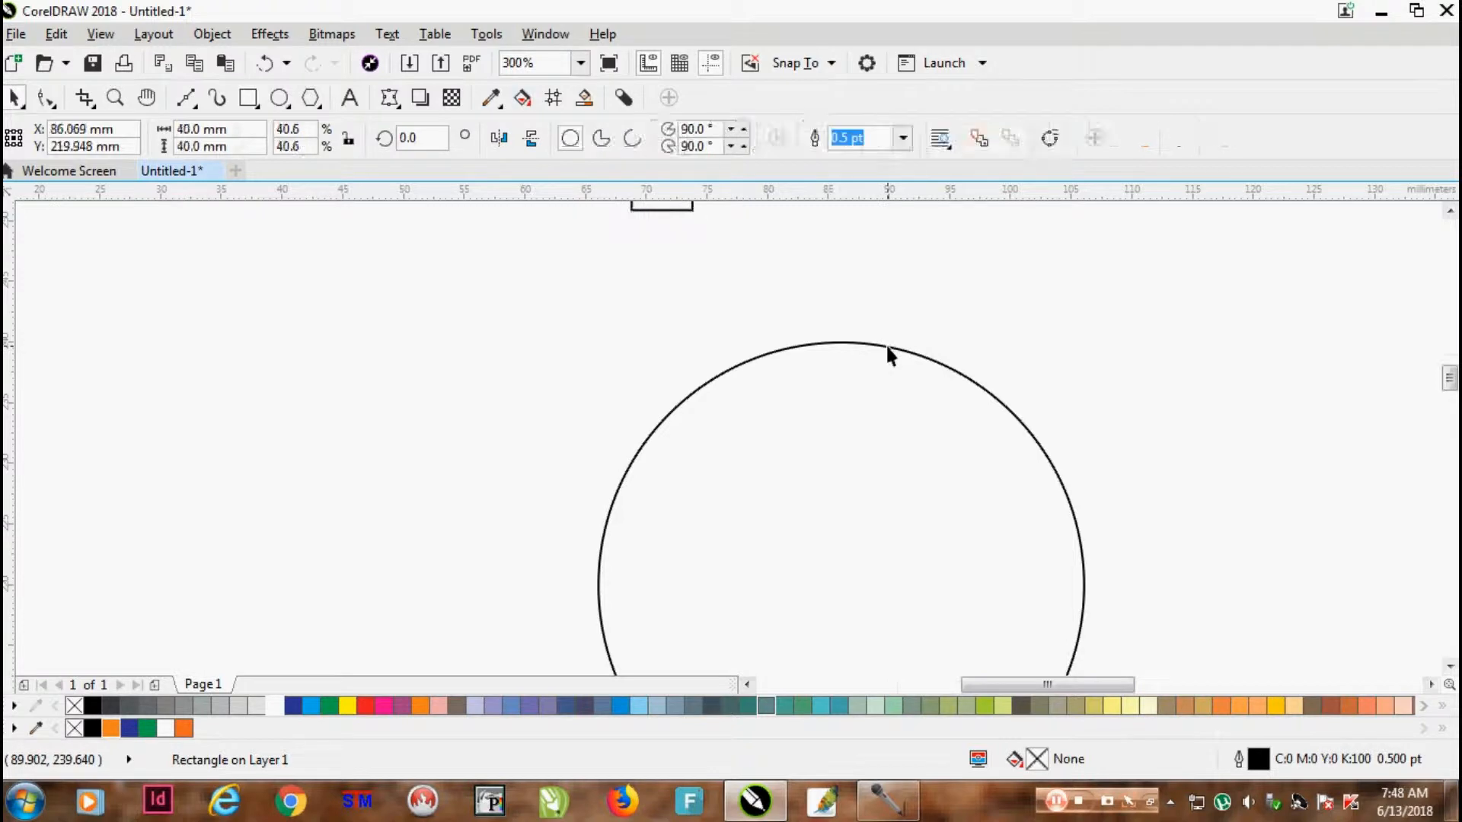
# Set the circle's outline width to 10 pt
pyautogui.press('F12')
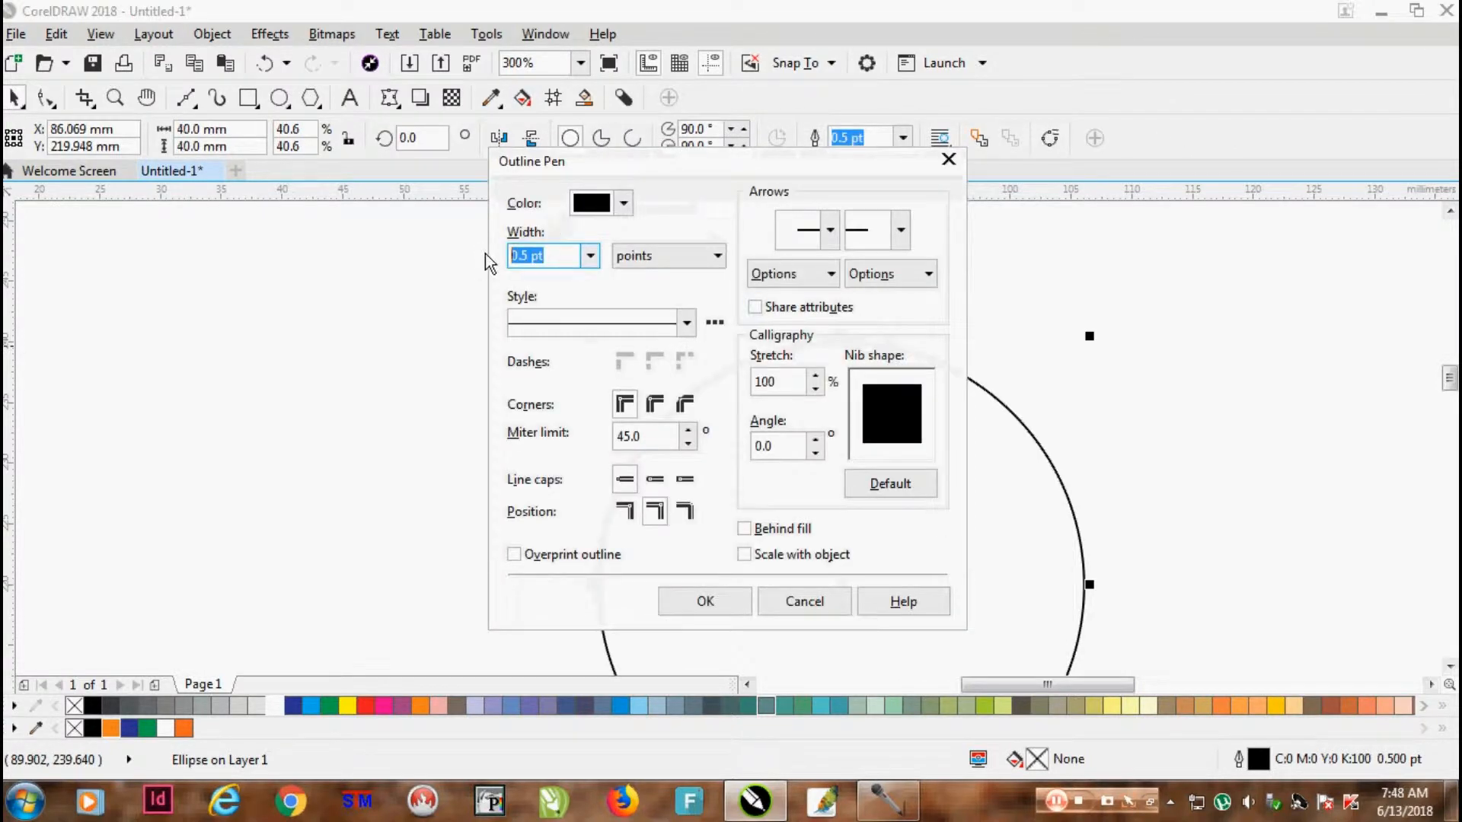
pyautogui.write('10')
pyautogui.press('Return')
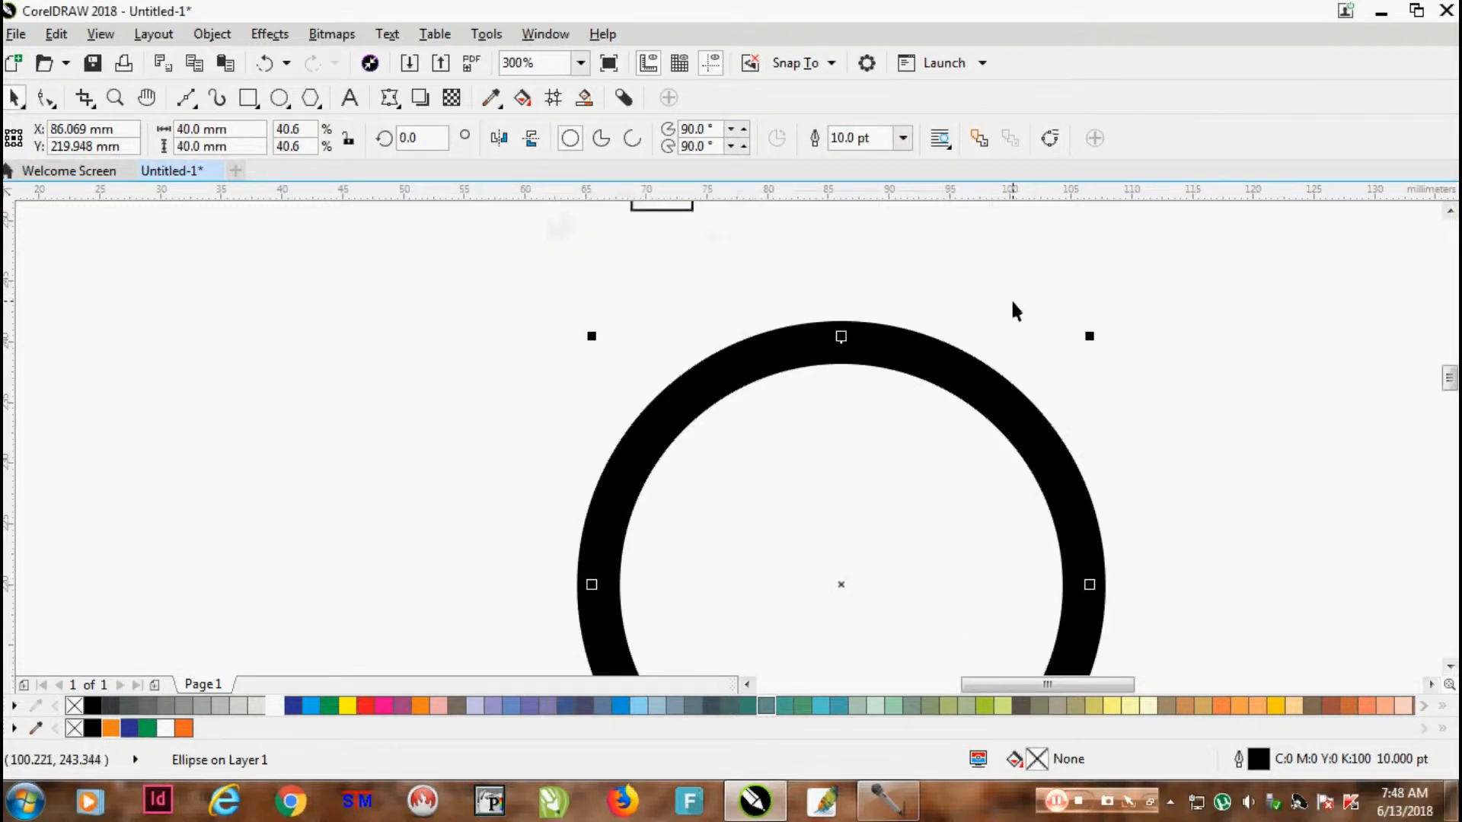
# Move the small square just above the top of the circle, fill it with orange and remove its outline
pyautogui.moveTo(685, 217); pyautogui.dragTo(865, 329)
pyautogui.scroll(2, 865, 317)
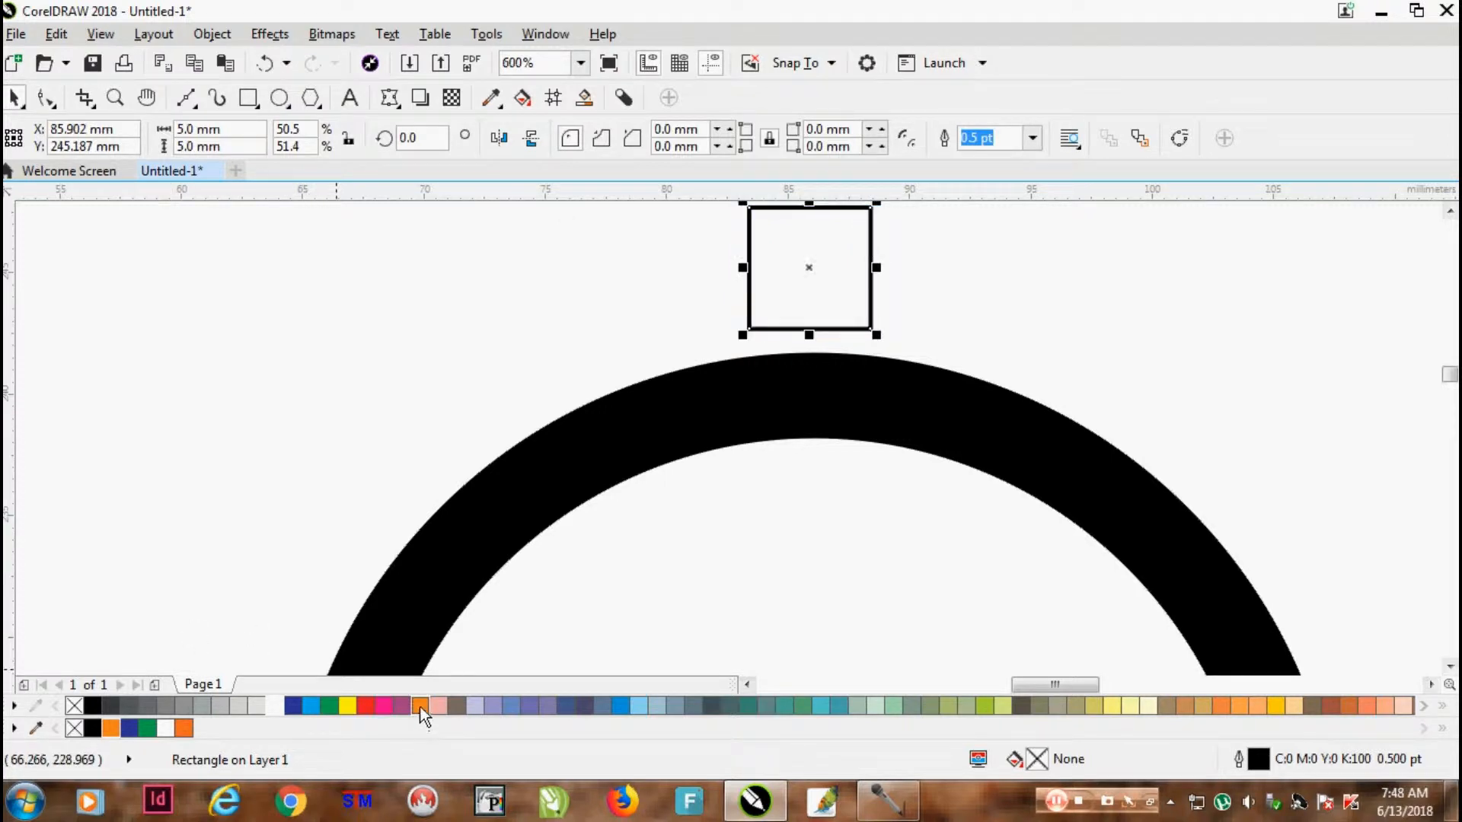
pyautogui.click(111, 728)
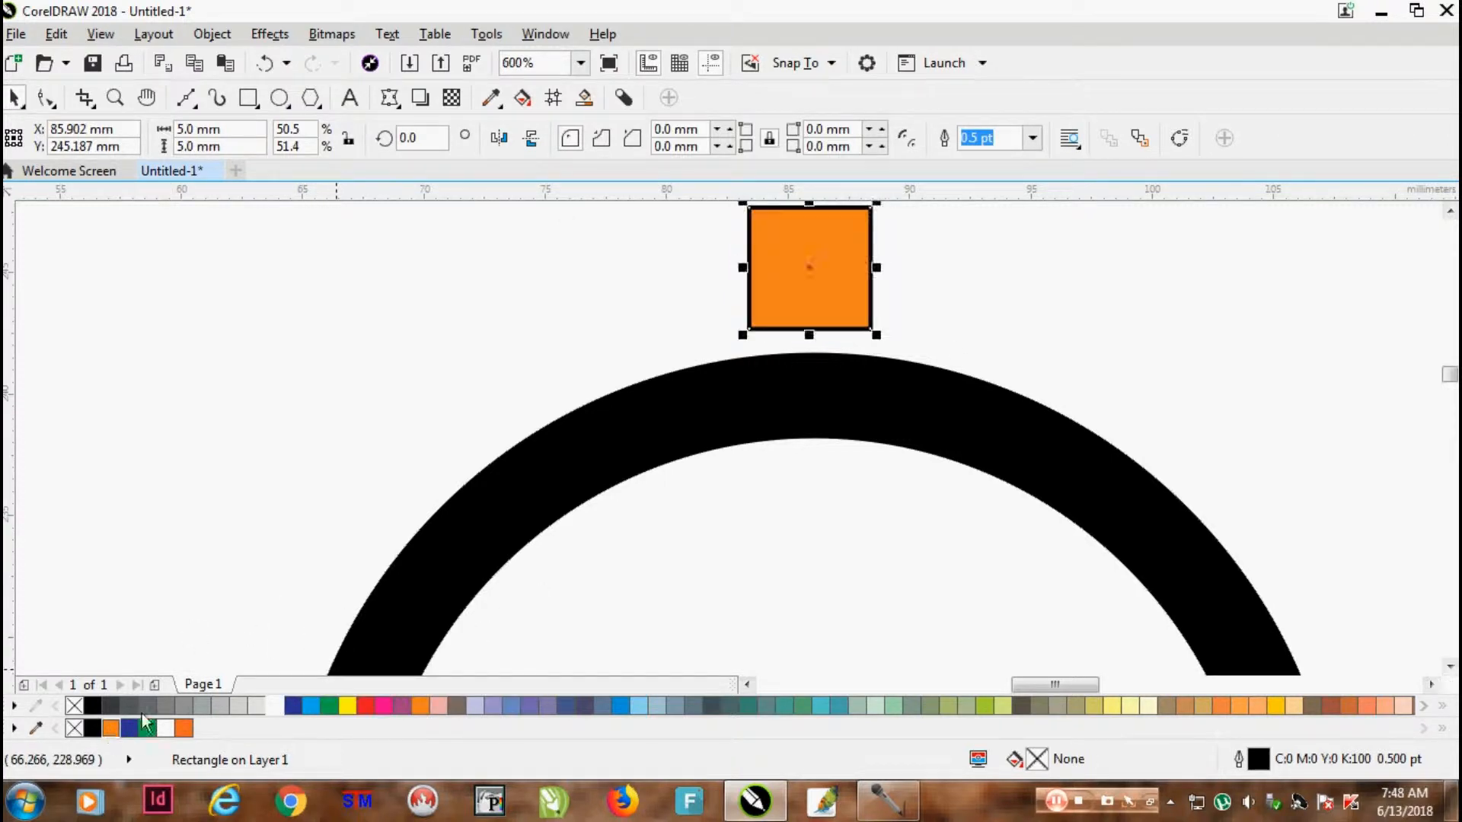
pyautogui.rightClick(73, 705)
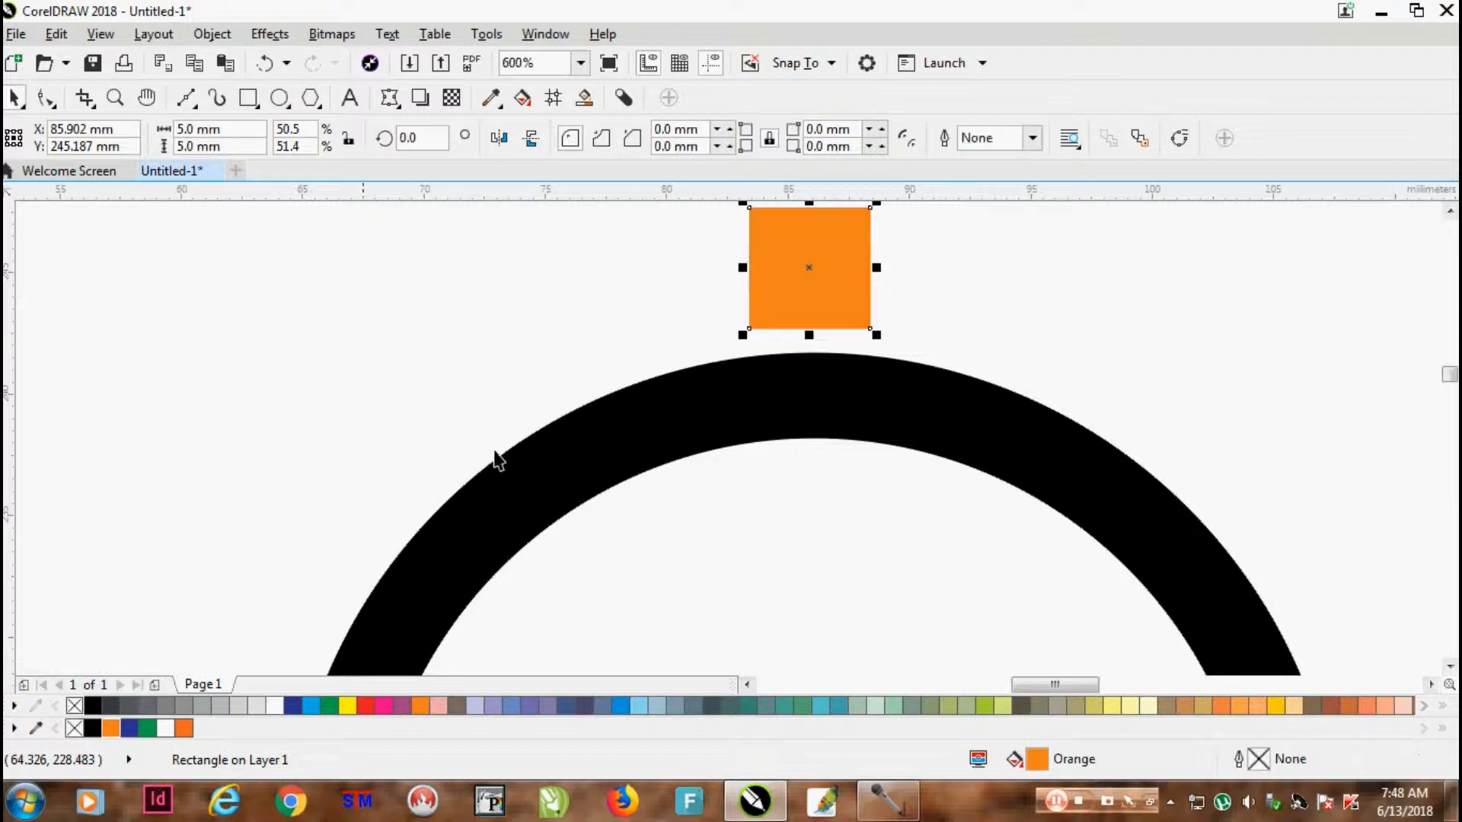
# Move the orange square down so its lower edge overlaps the top of the ring
pyautogui.moveTo(819, 287); pyautogui.dragTo(835, 339)
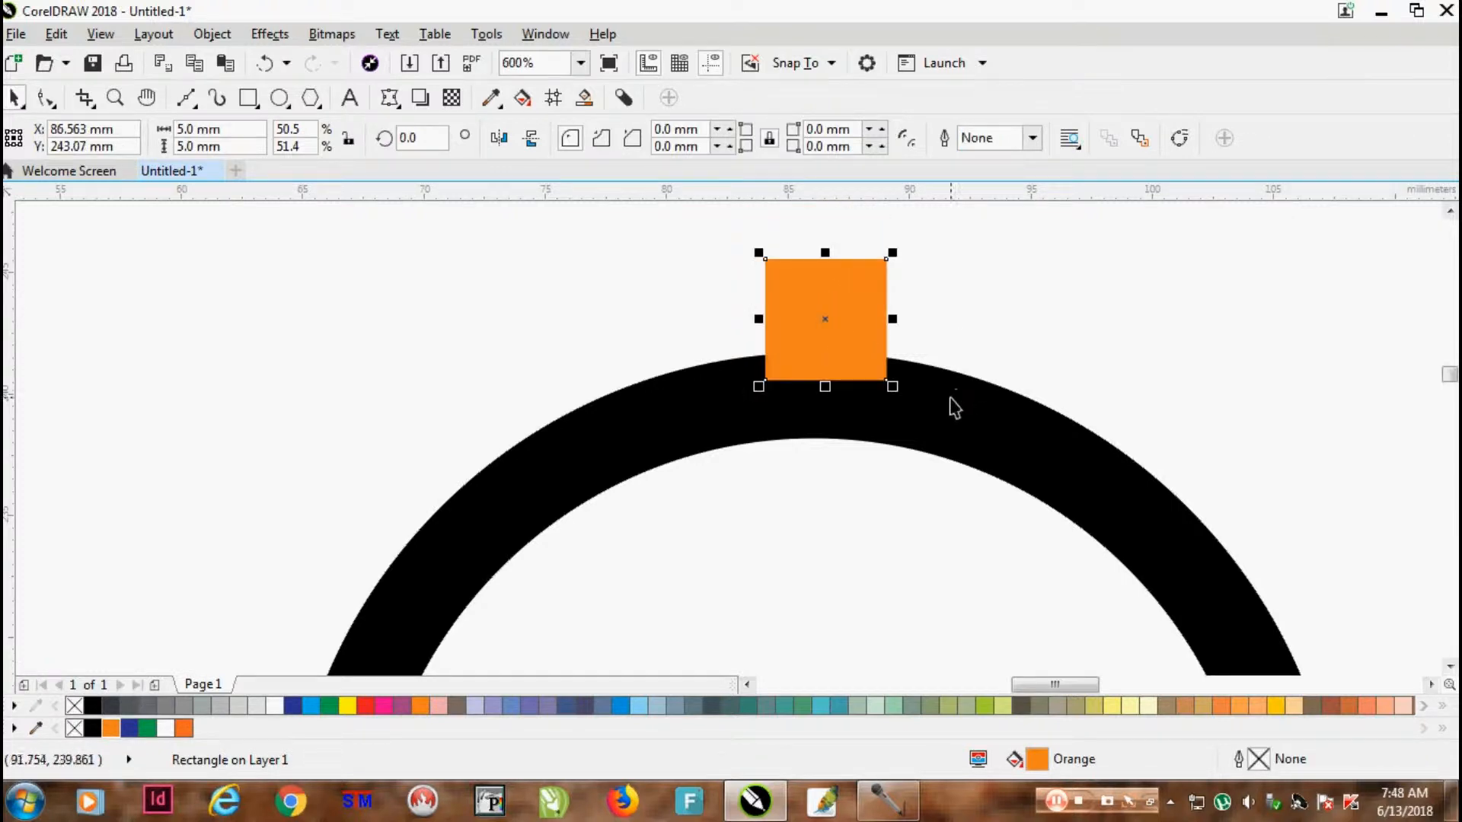
pyautogui.scroll(2, 838, 350)
pyautogui.press('Escape')
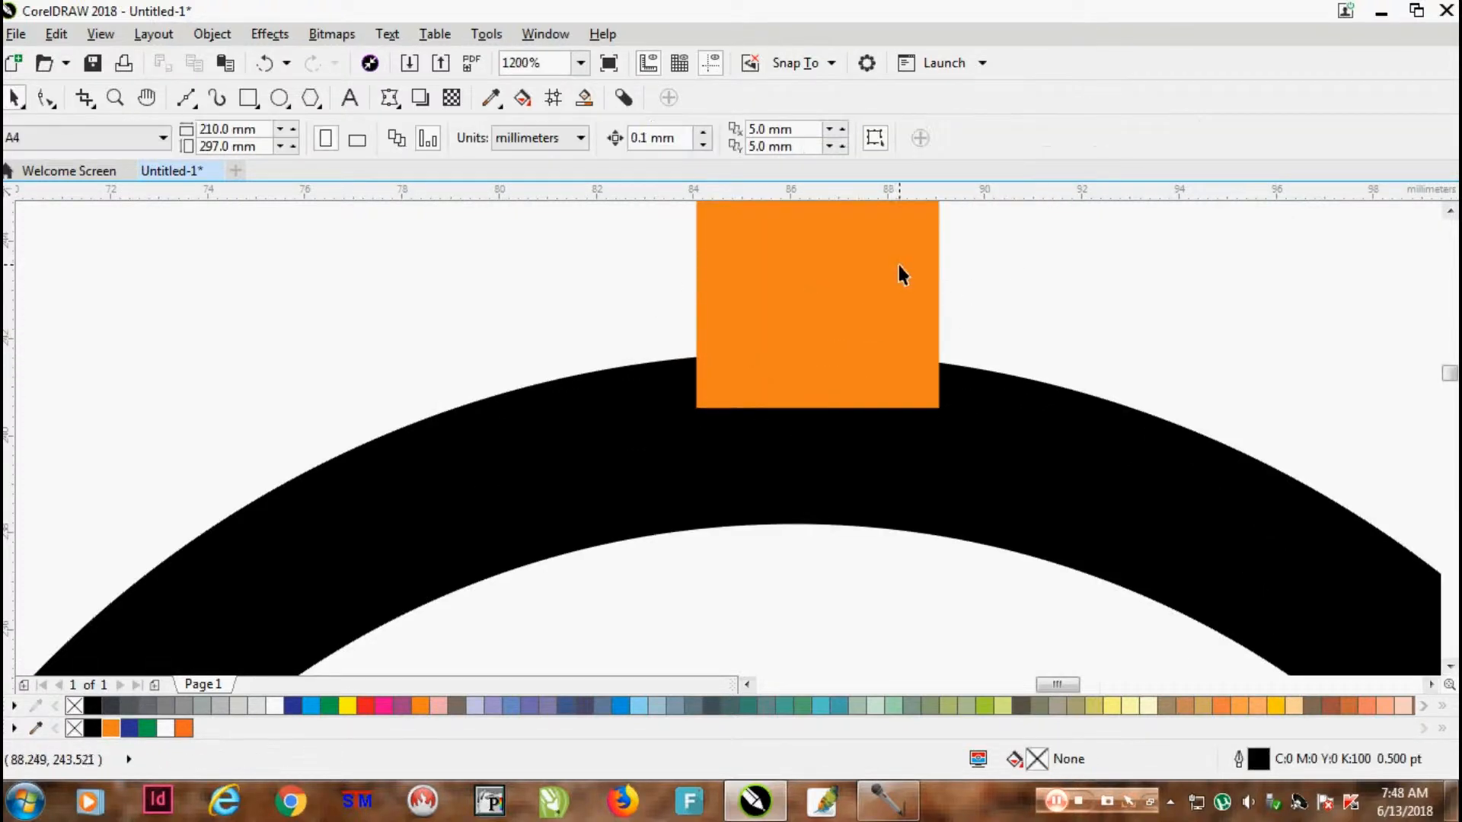
pyautogui.moveTo(900, 272); pyautogui.dragTo(742, 279)
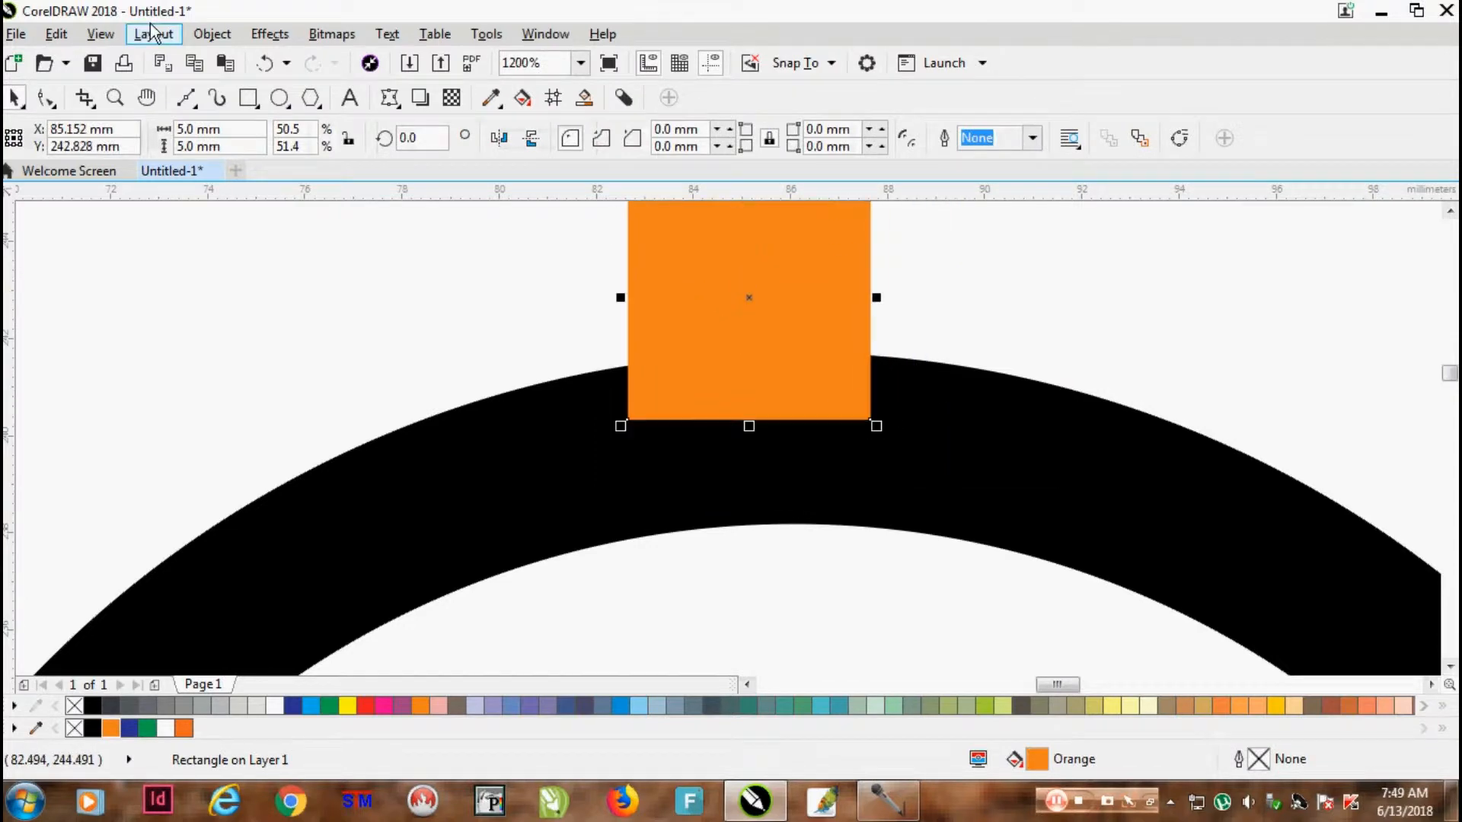
# Convert the orange square to curves and shift its lower-left node outward by 0.3 mm
pyautogui.click(212, 34)
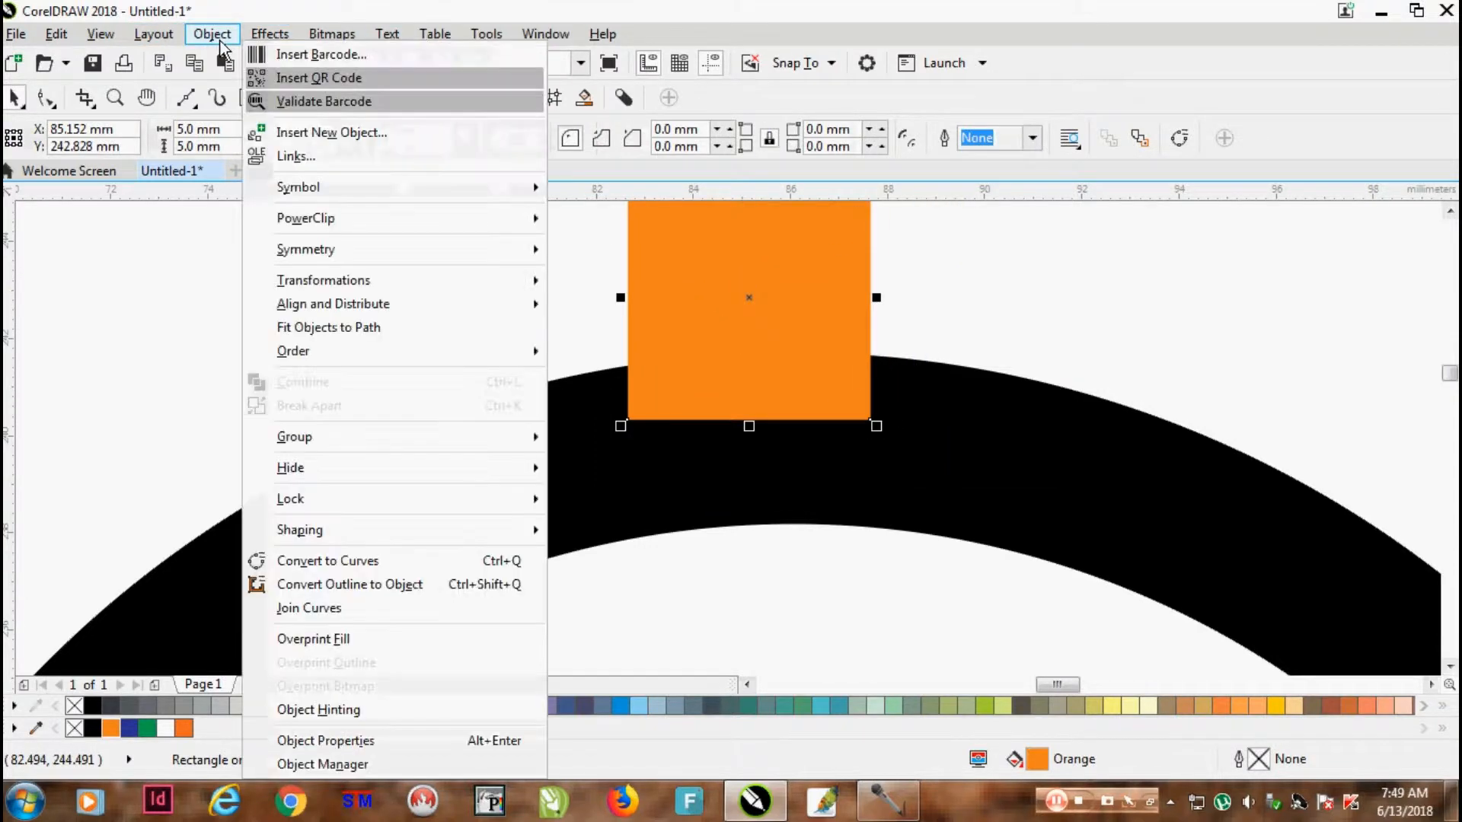
pyautogui.click(349, 561)
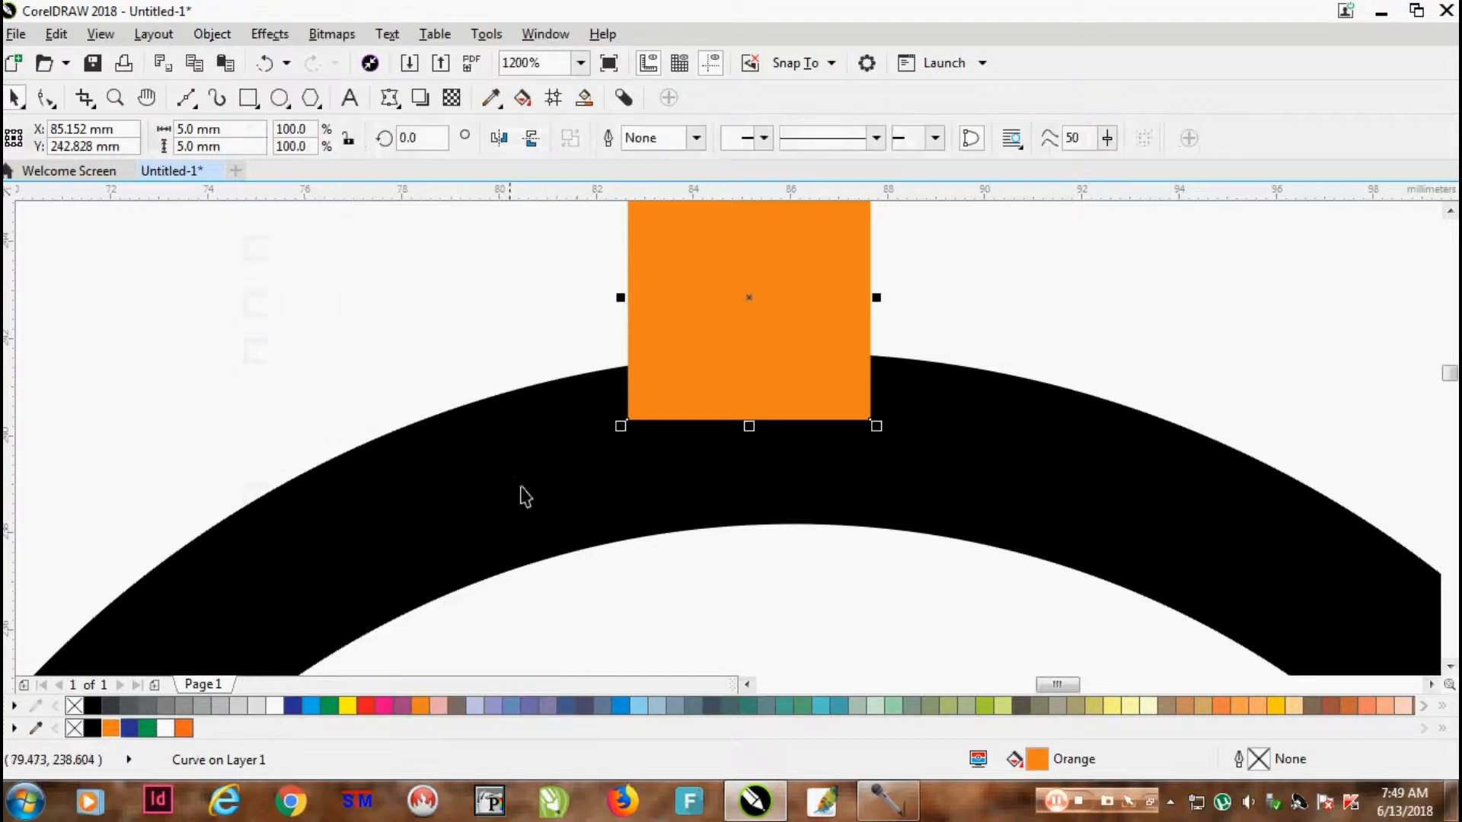
pyautogui.click(45, 99)
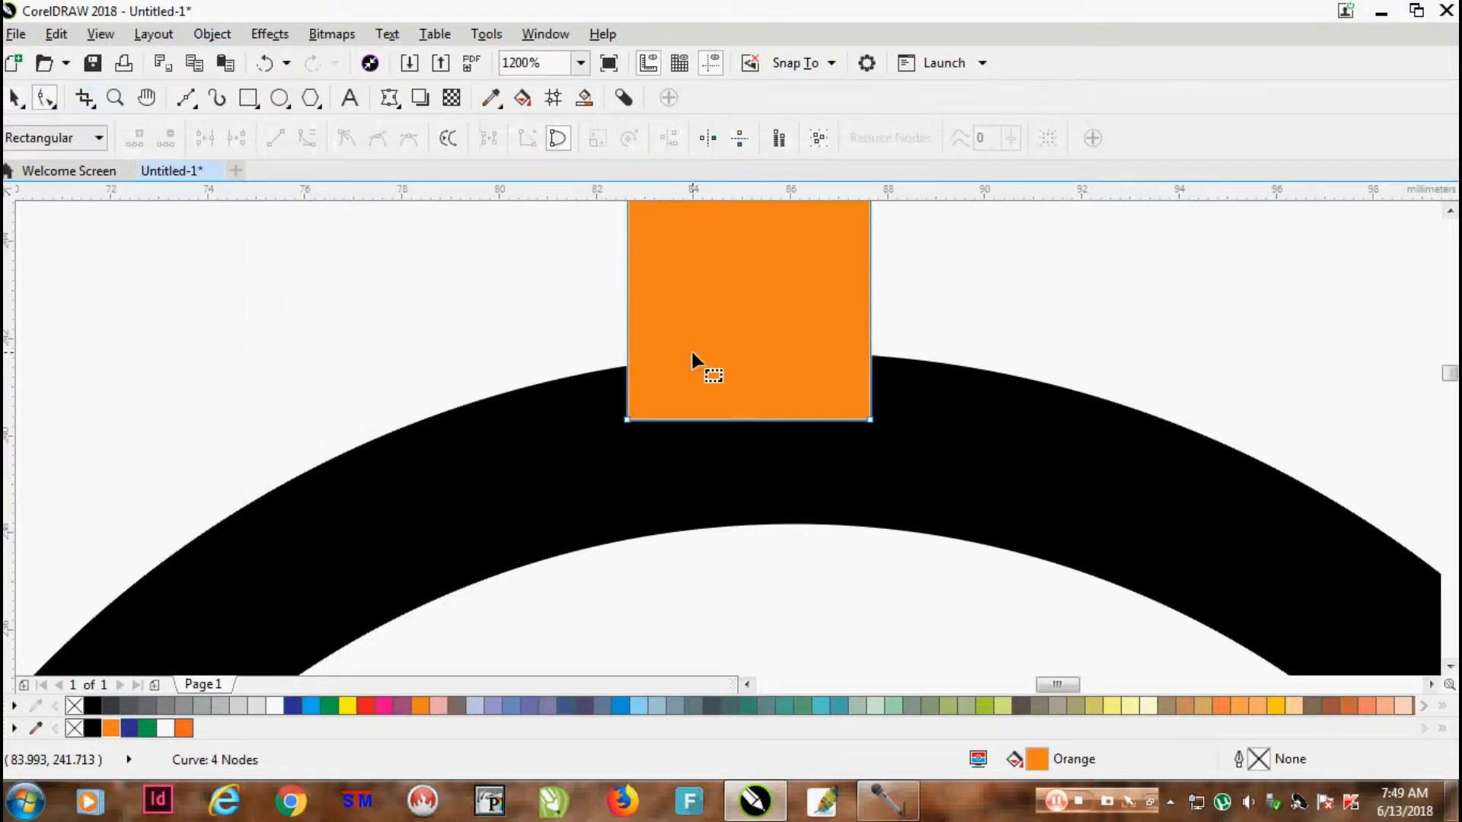
pyautogui.scroll(1, 754, 415)
pyautogui.scroll(2, 571, 425)
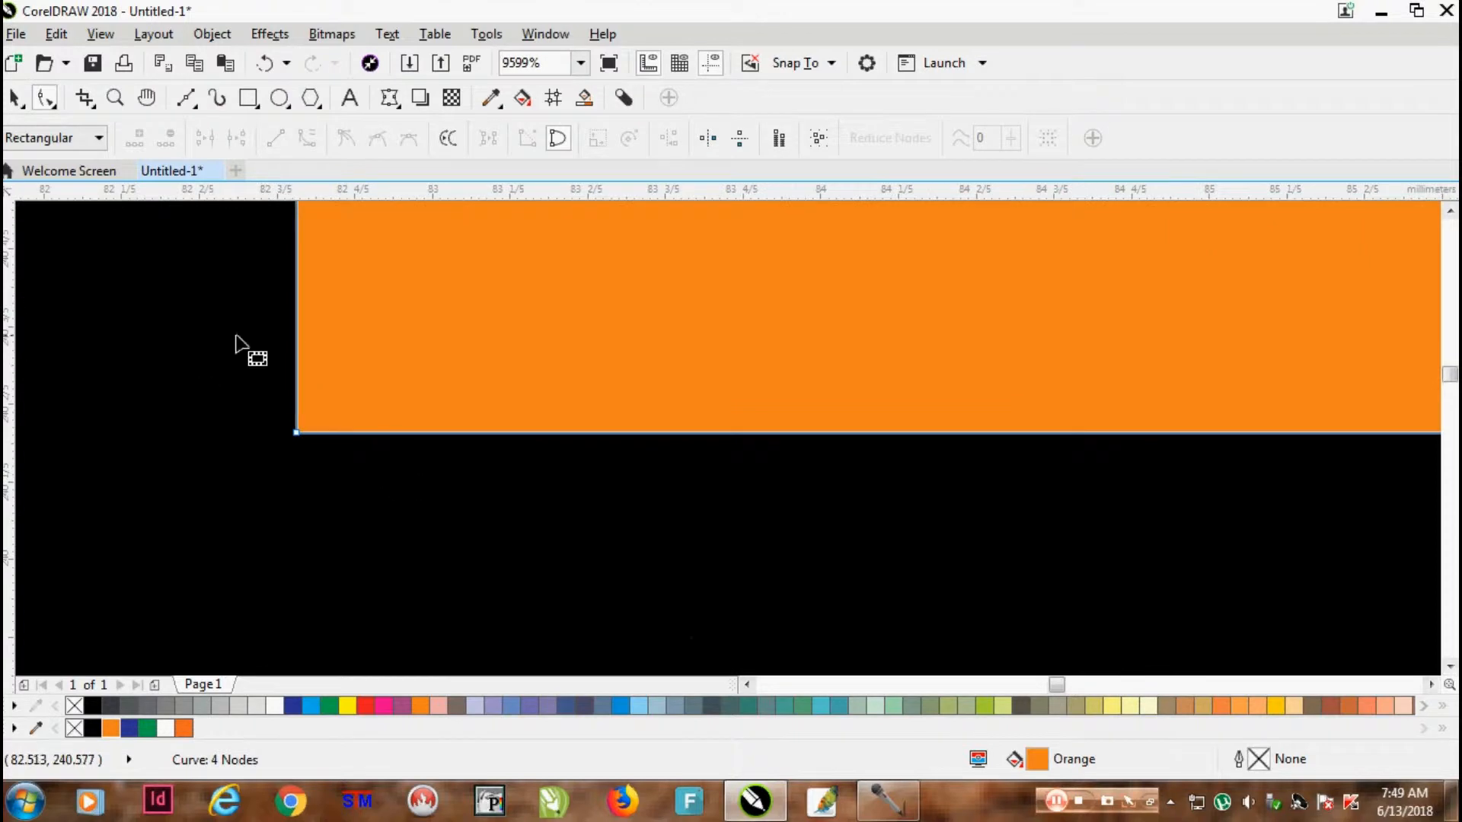
pyautogui.moveTo(233, 363); pyautogui.dragTo(363, 461)
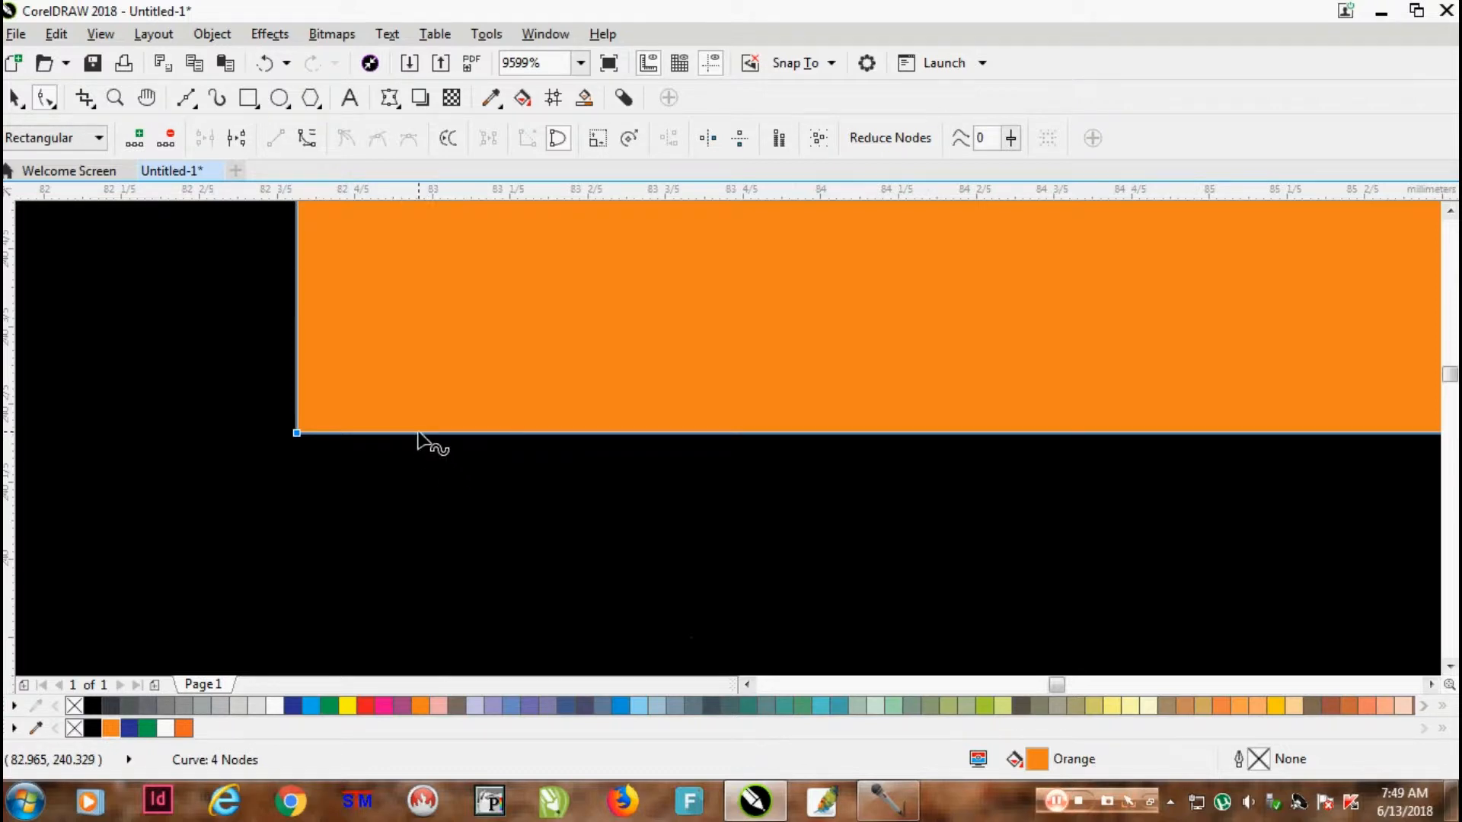
pyautogui.press('Left')
pyautogui.press('Left')
pyautogui.press('Left')
pyautogui.press('F3')
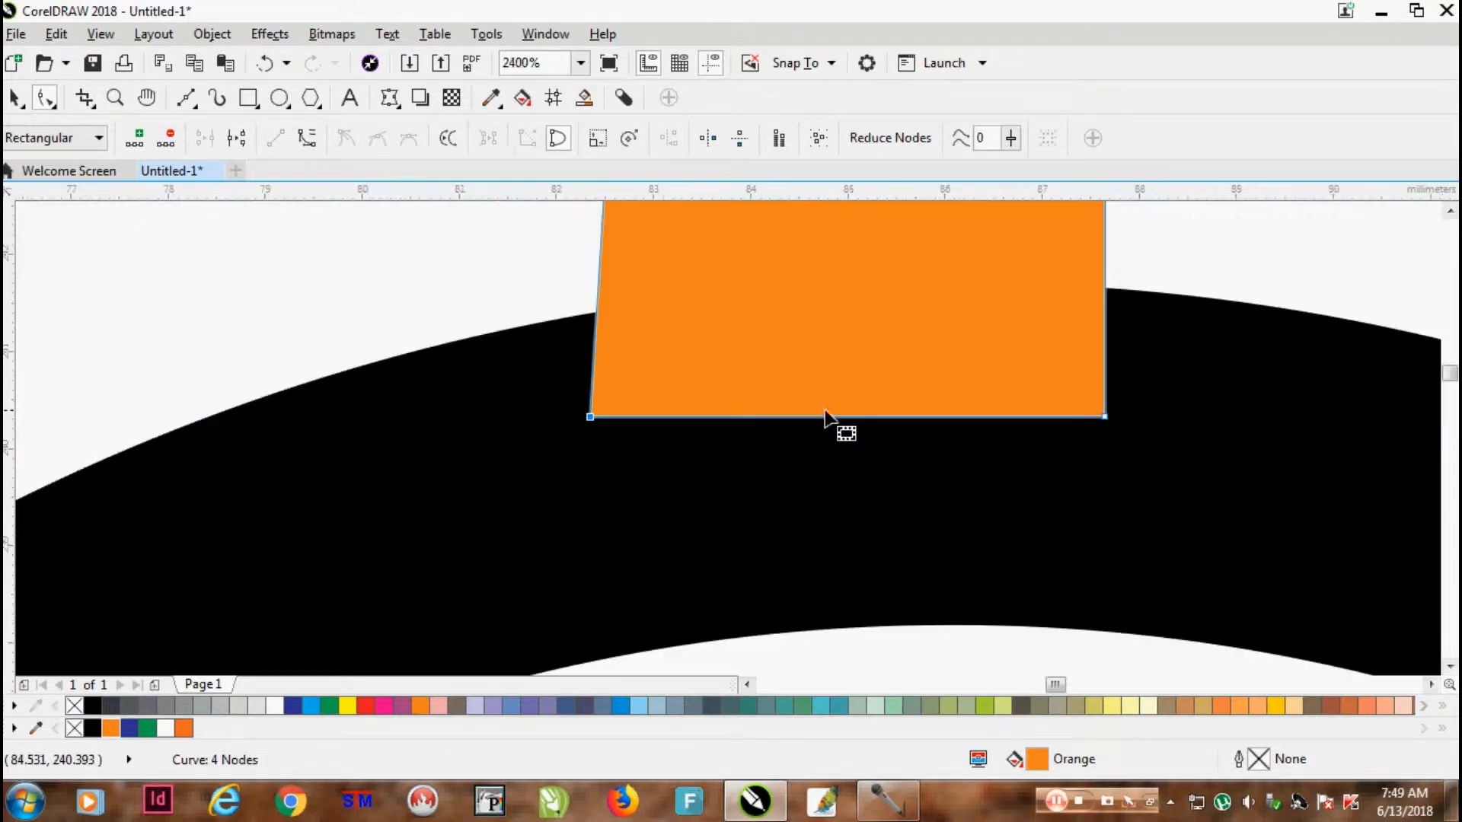
# Shift the orange shape's lower-right node outward by 0.3 mm to make a symmetrical tooth, and deselect it
pyautogui.moveTo(1194, 367); pyautogui.dragTo(1033, 495)
pyautogui.scroll(1, 1115, 417)
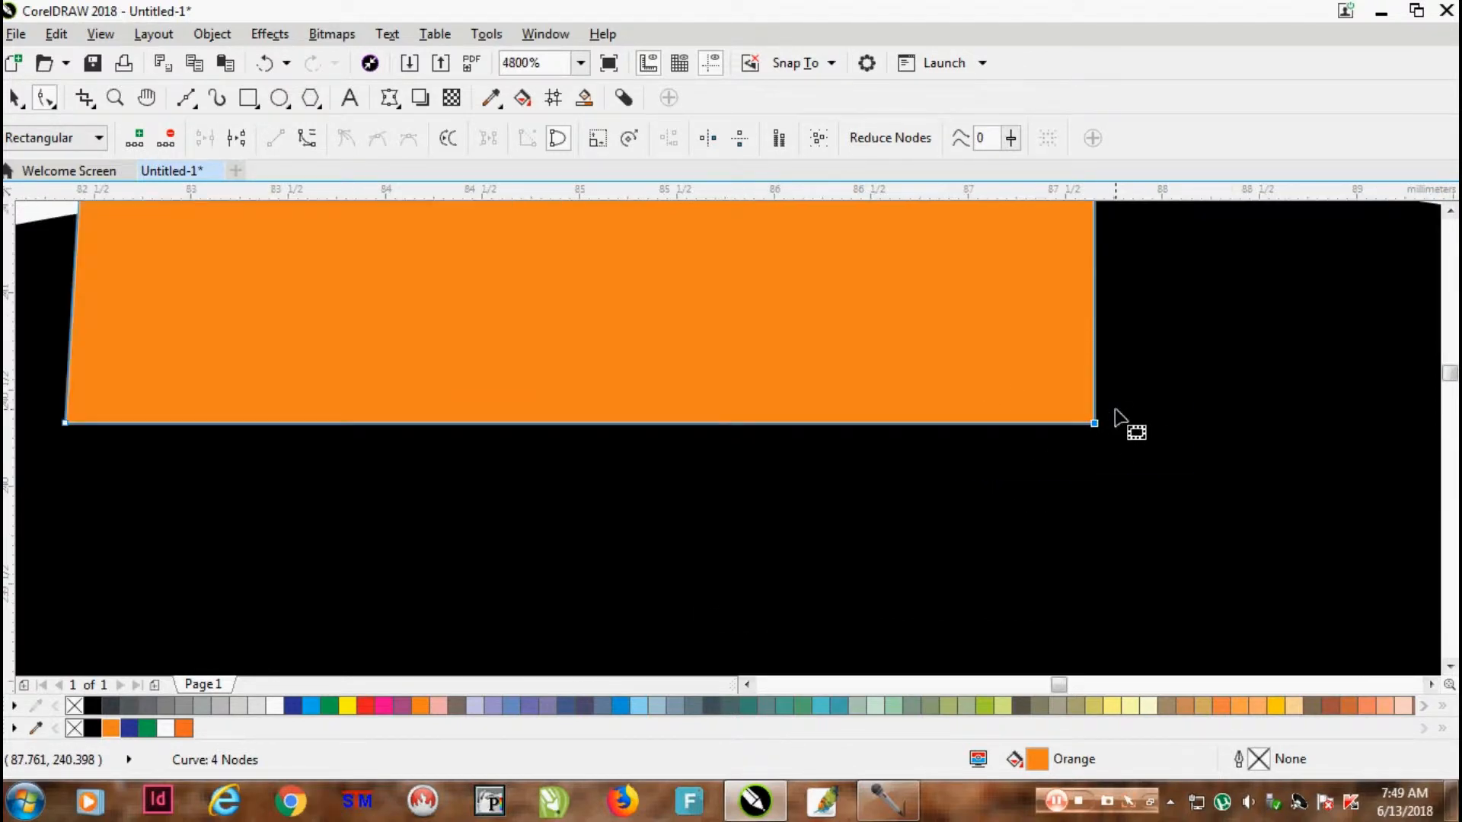
pyautogui.moveTo(1096, 422); pyautogui.dragTo(1153, 423)
pyautogui.scroll(-3, 997, 369)
pyautogui.scroll(1, 1040, 293)
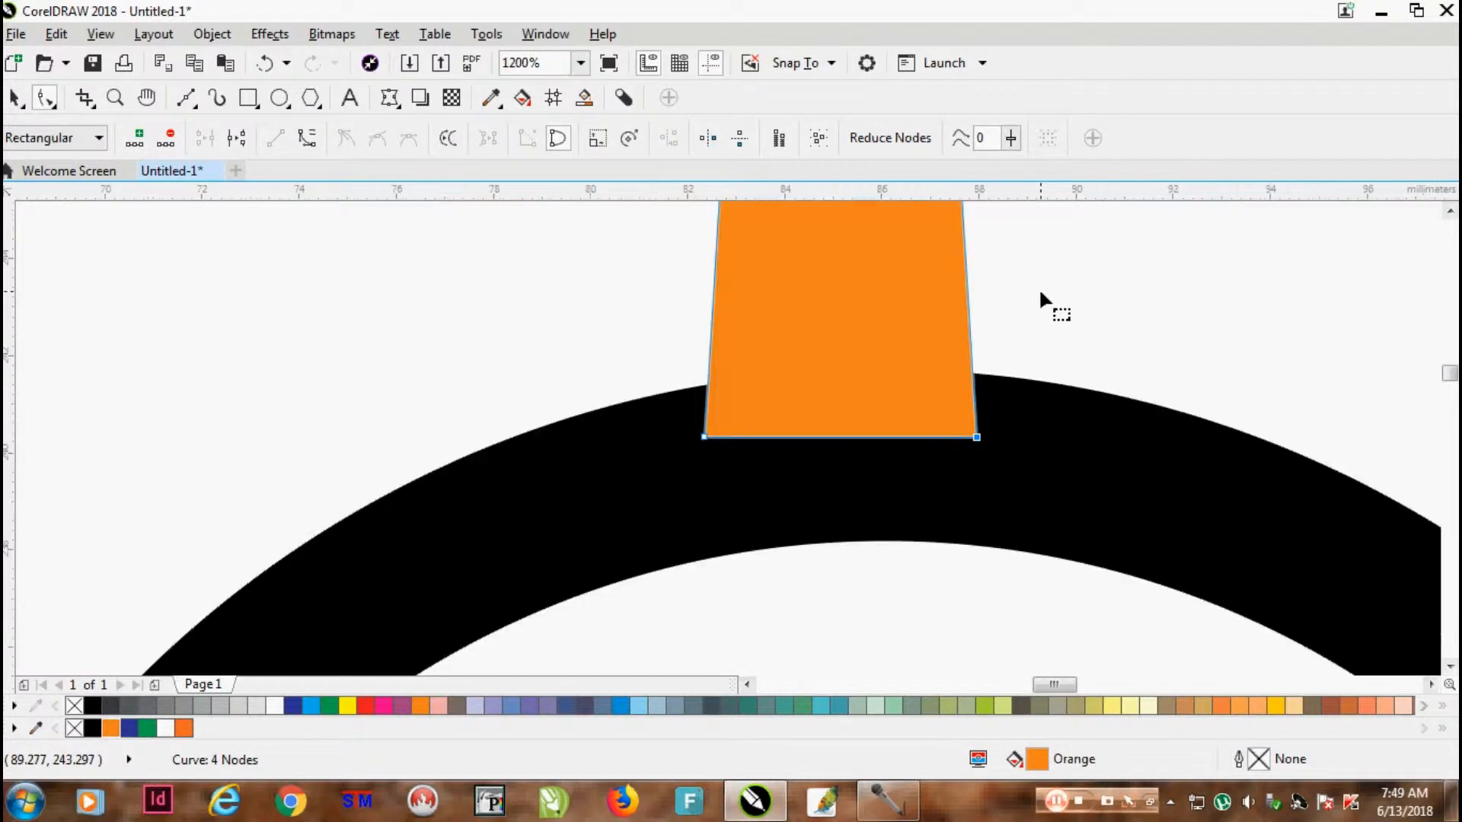
pyautogui.click(16, 97)
pyautogui.press('Escape')
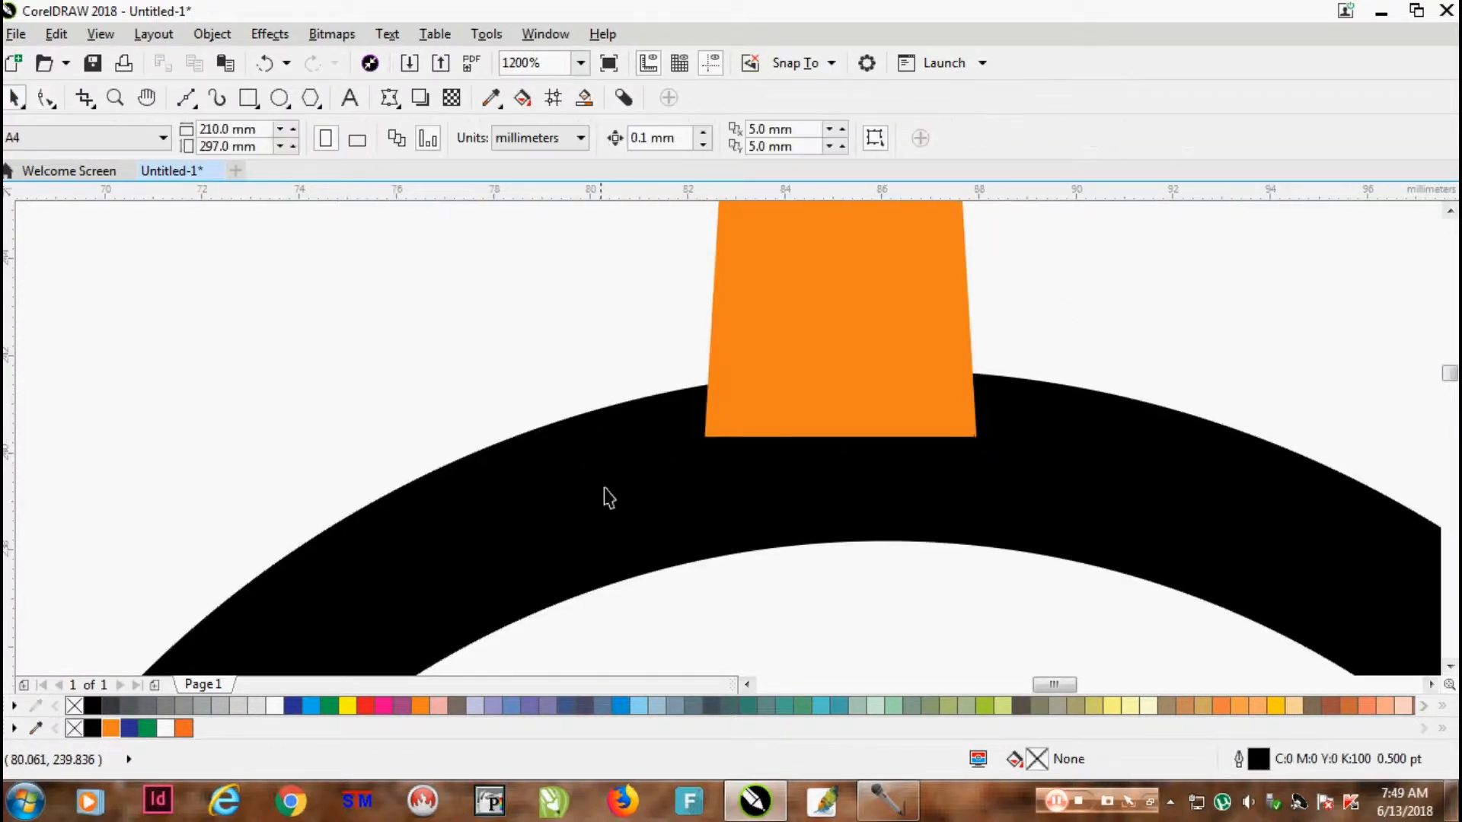
# Recolour the ring's outline from black to the same orange as the tooth
pyautogui.click(584, 511)
pyautogui.rightClick(111, 729)
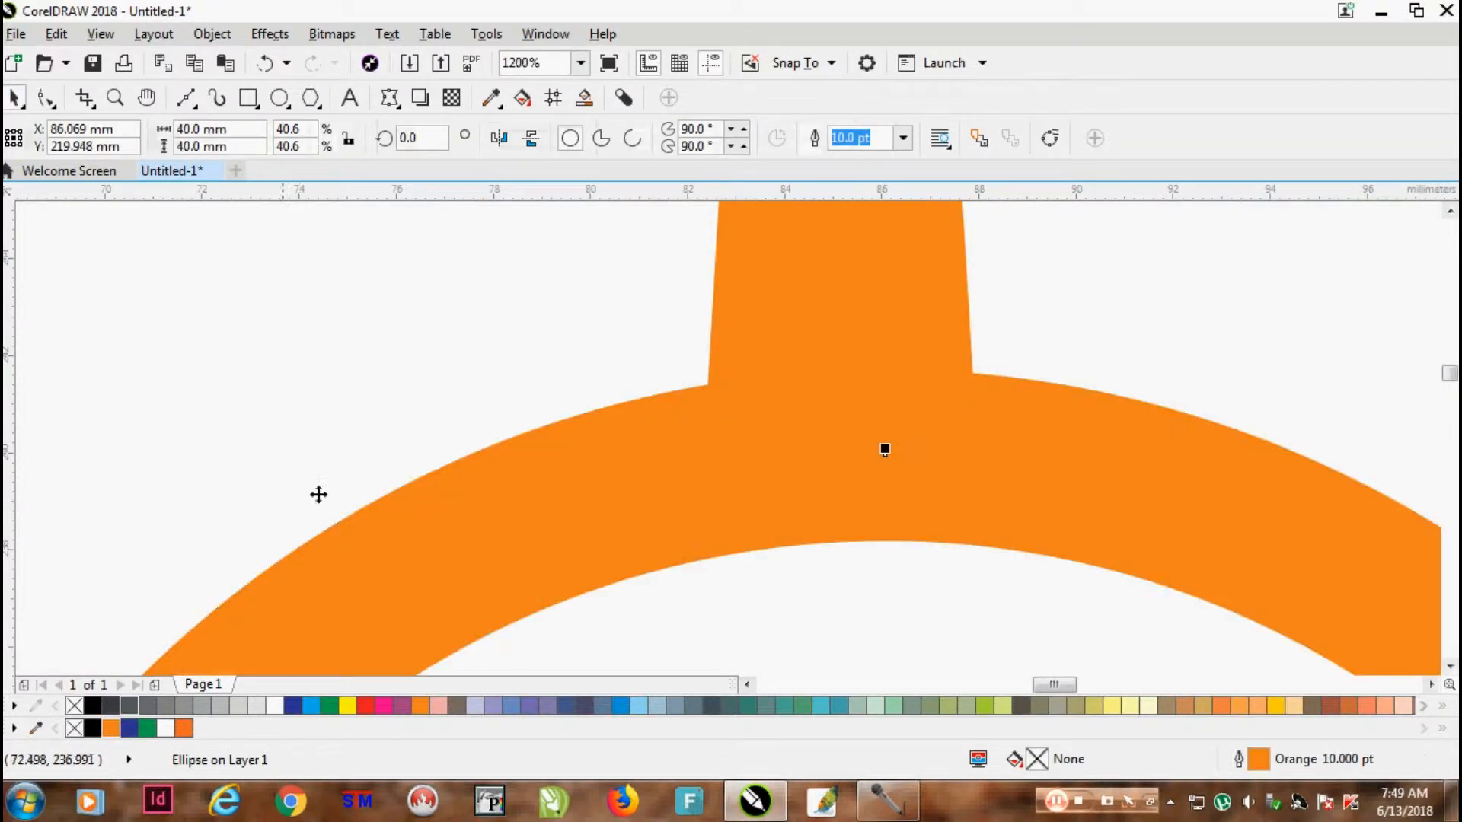
pyautogui.scroll(-2, 403, 338)
pyautogui.scroll(1, 555, 365)
pyautogui.click(628, 285)
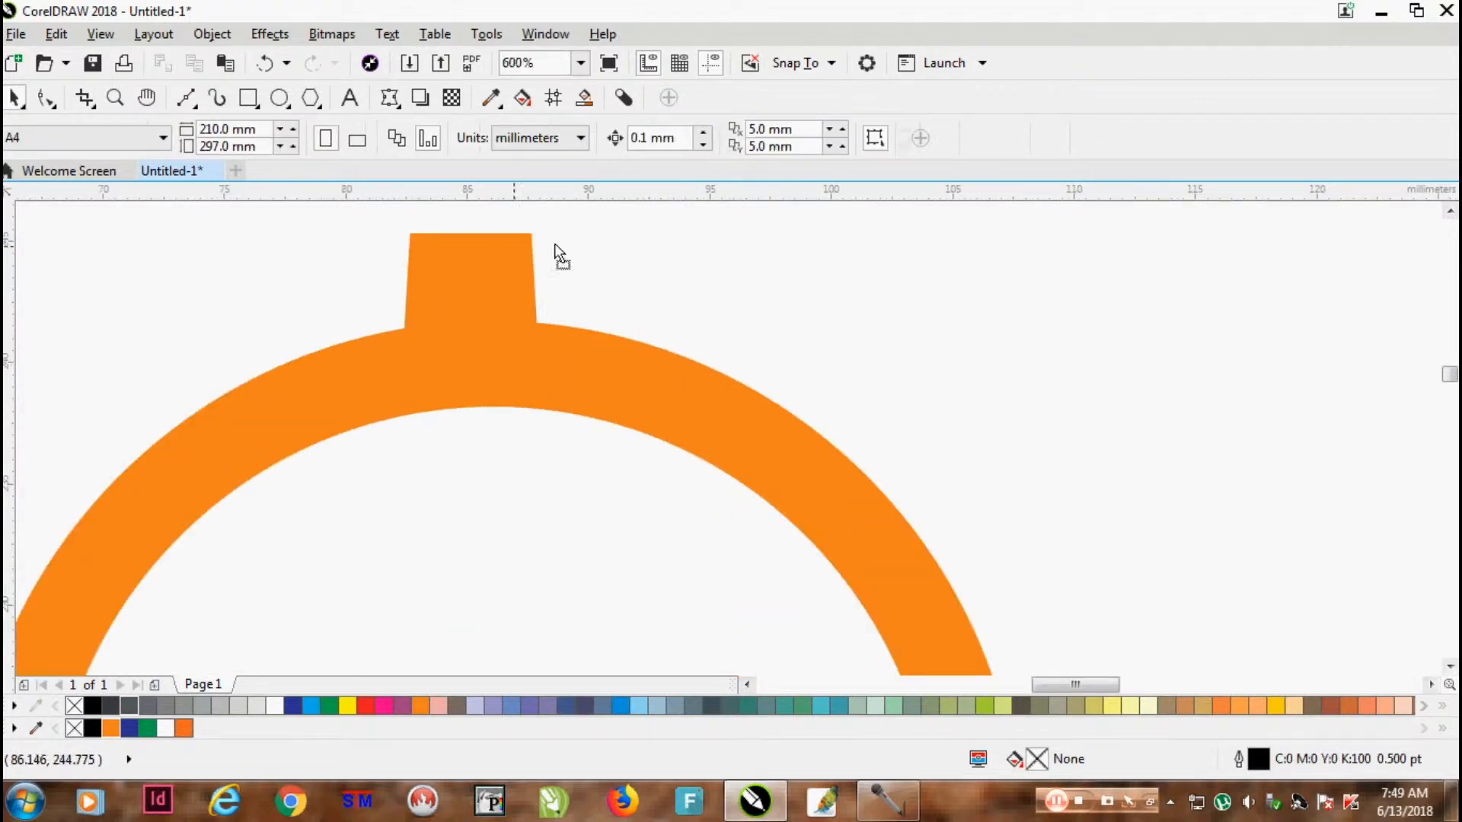
# Reposition the orange tooth at the top of the ring and centre it horizontally on the ring
pyautogui.moveTo(463, 290)
pyautogui.mouseDown()
pyautogui.moveTo(531, 287)
pyautogui.moveTo(531, 273)
pyautogui.moveTo(473, 268)
pyautogui.mouseUp()
pyautogui.scroll(1, 531, 287)
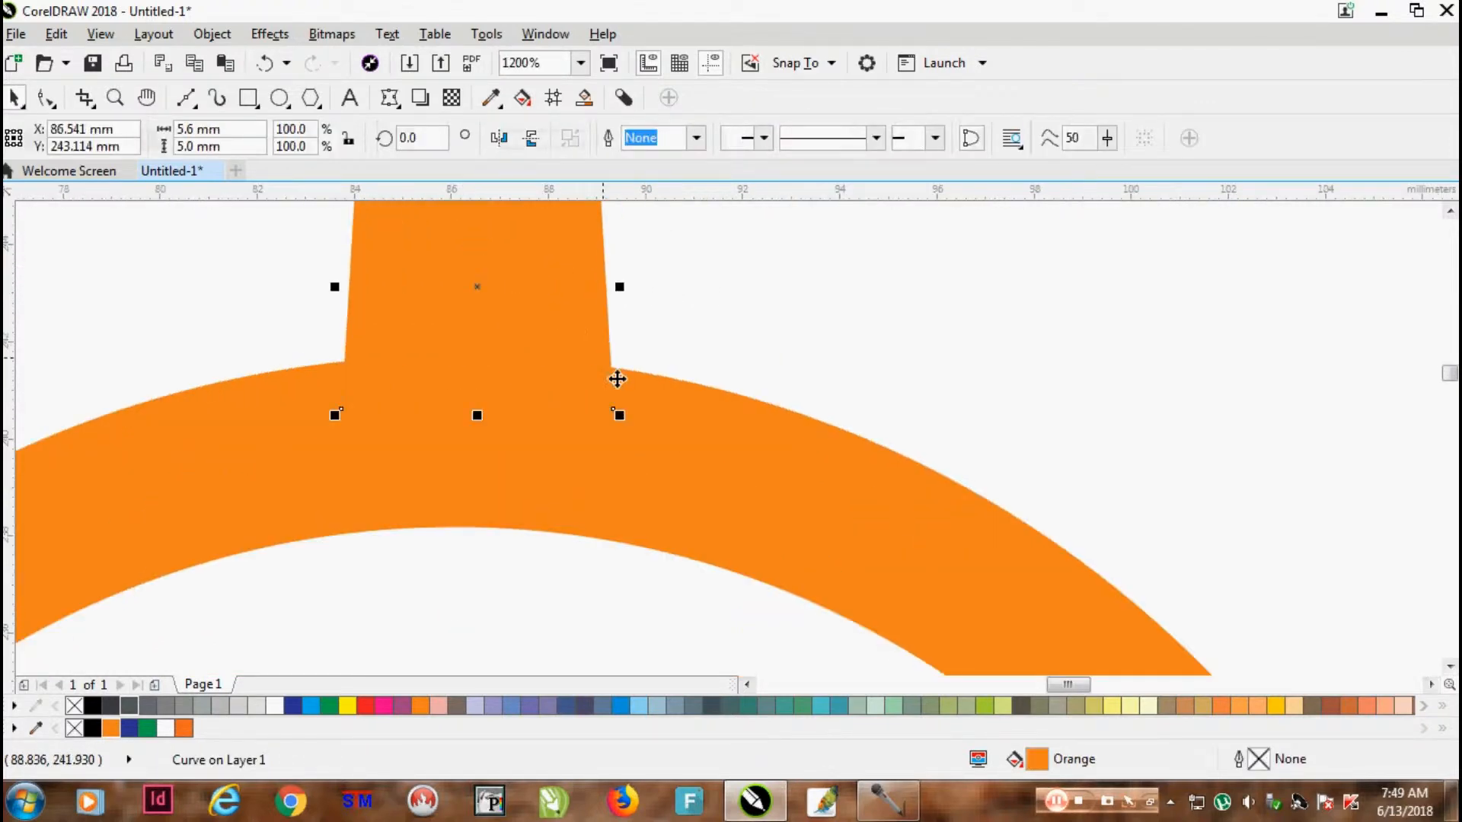
pyautogui.keyDown('shift'); pyautogui.click(706, 435); pyautogui.keyUp('shift')
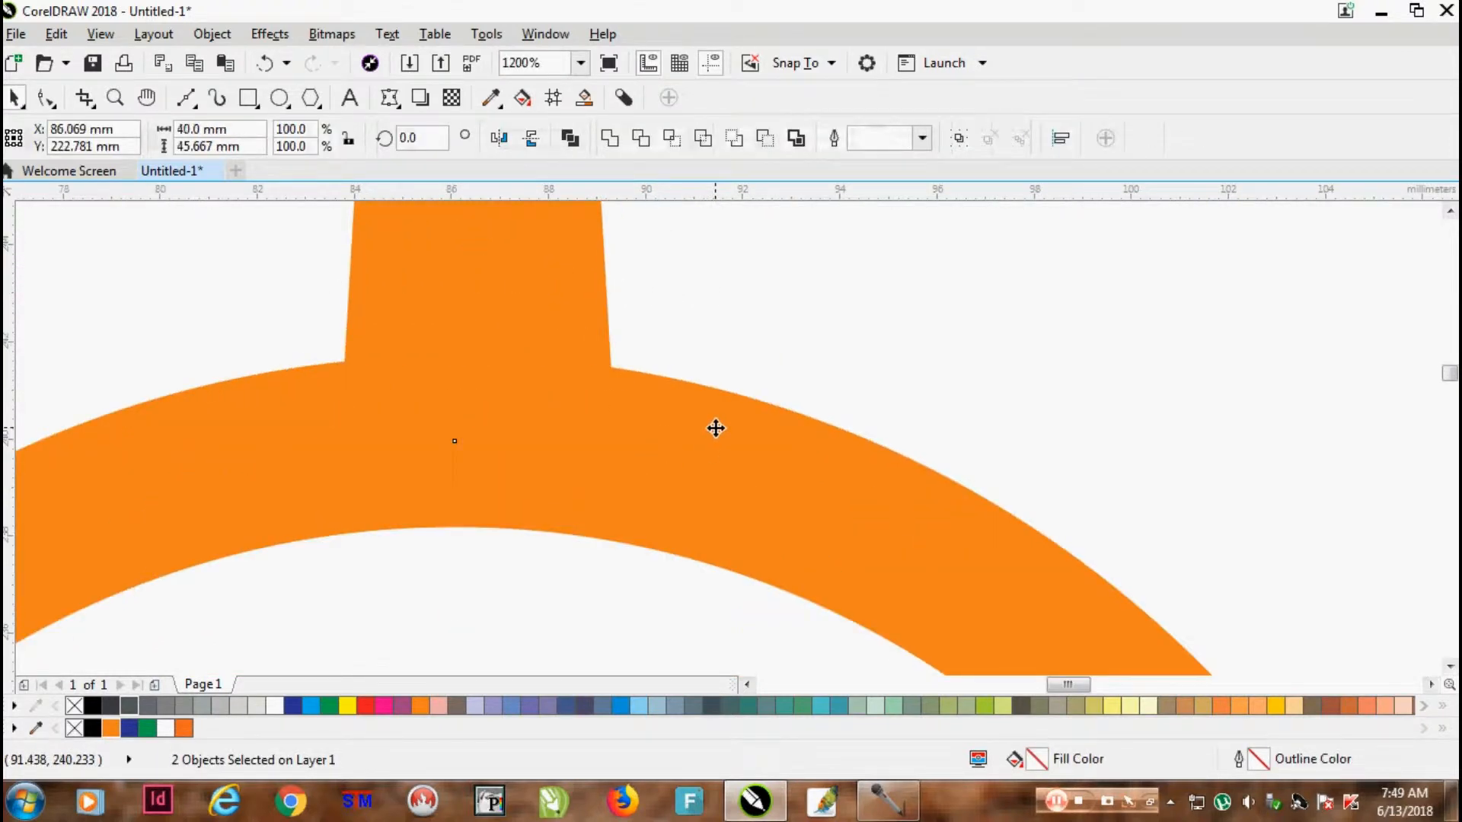
pyautogui.scroll(-4, 716, 429)
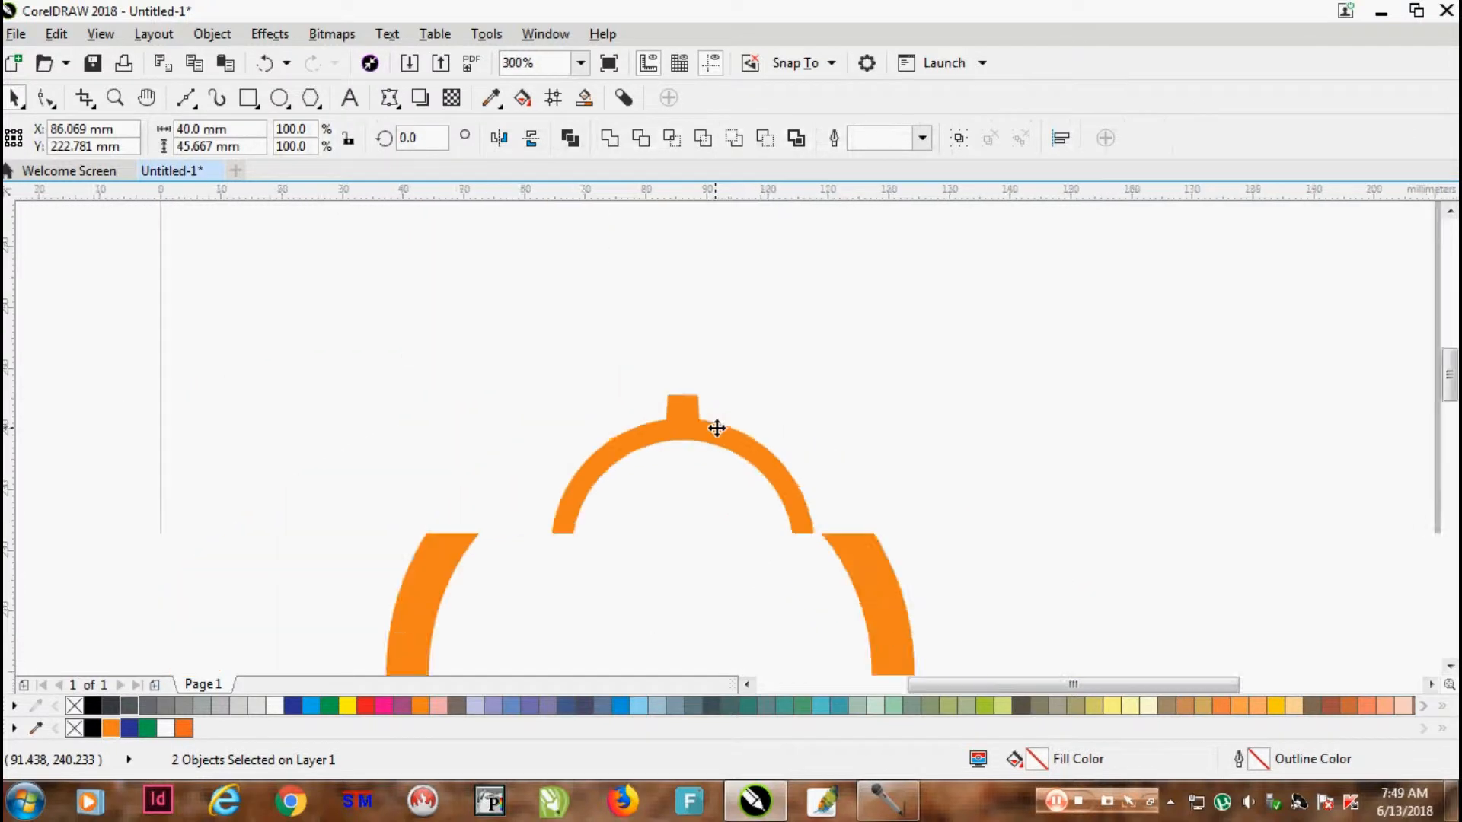
pyautogui.scroll(2, 724, 434)
# Nudge the tooth down 0.4 mm so it sits deeper in the ring
pyautogui.click(629, 336)
pyautogui.scroll(1, 631, 337)
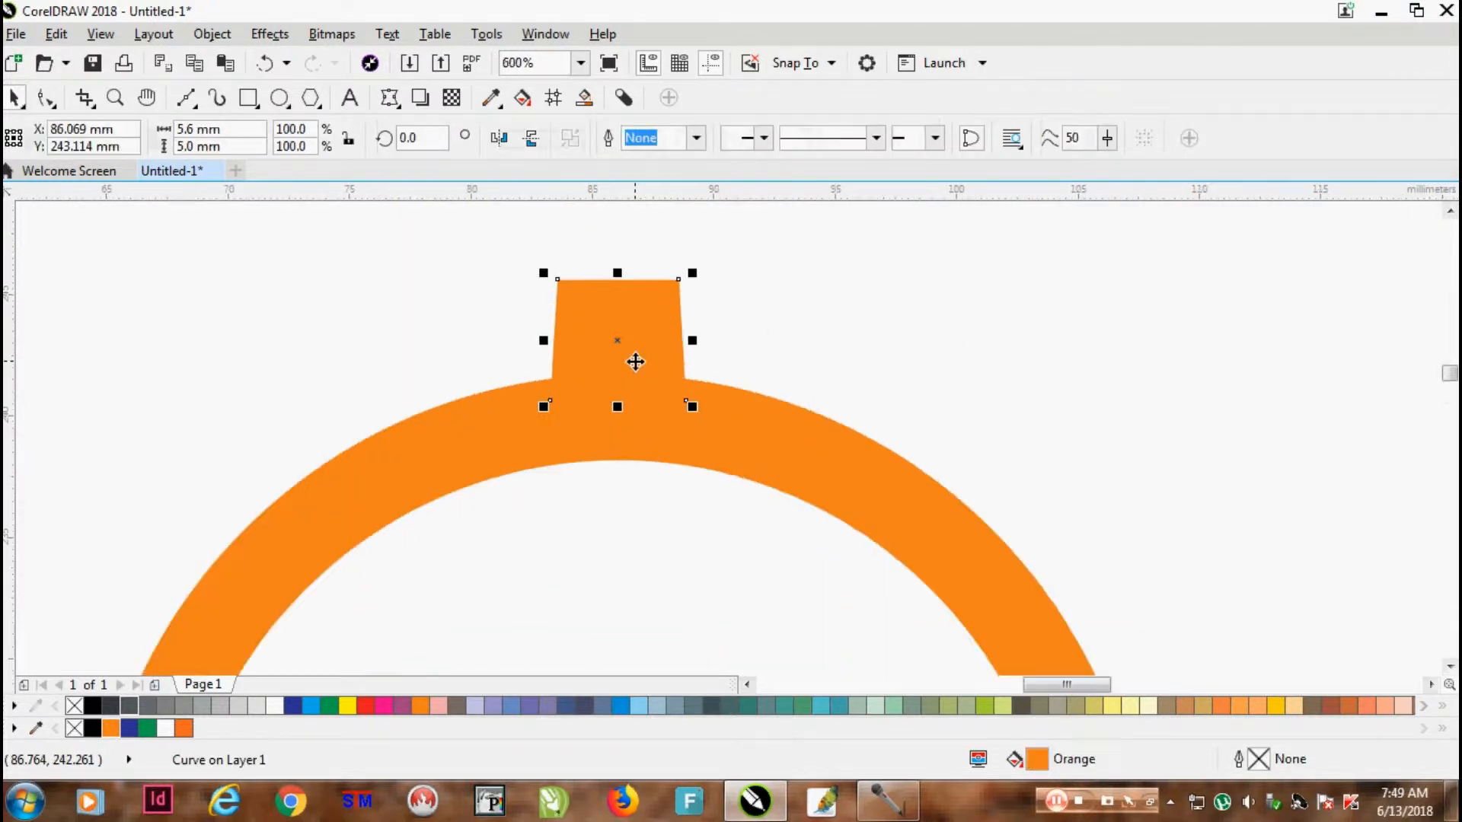
pyautogui.press('Down')
pyautogui.press('Down')
pyautogui.press('Down')
pyautogui.press('Down')
pyautogui.scroll(-4, 635, 360)
pyautogui.scroll(3, 640, 367)
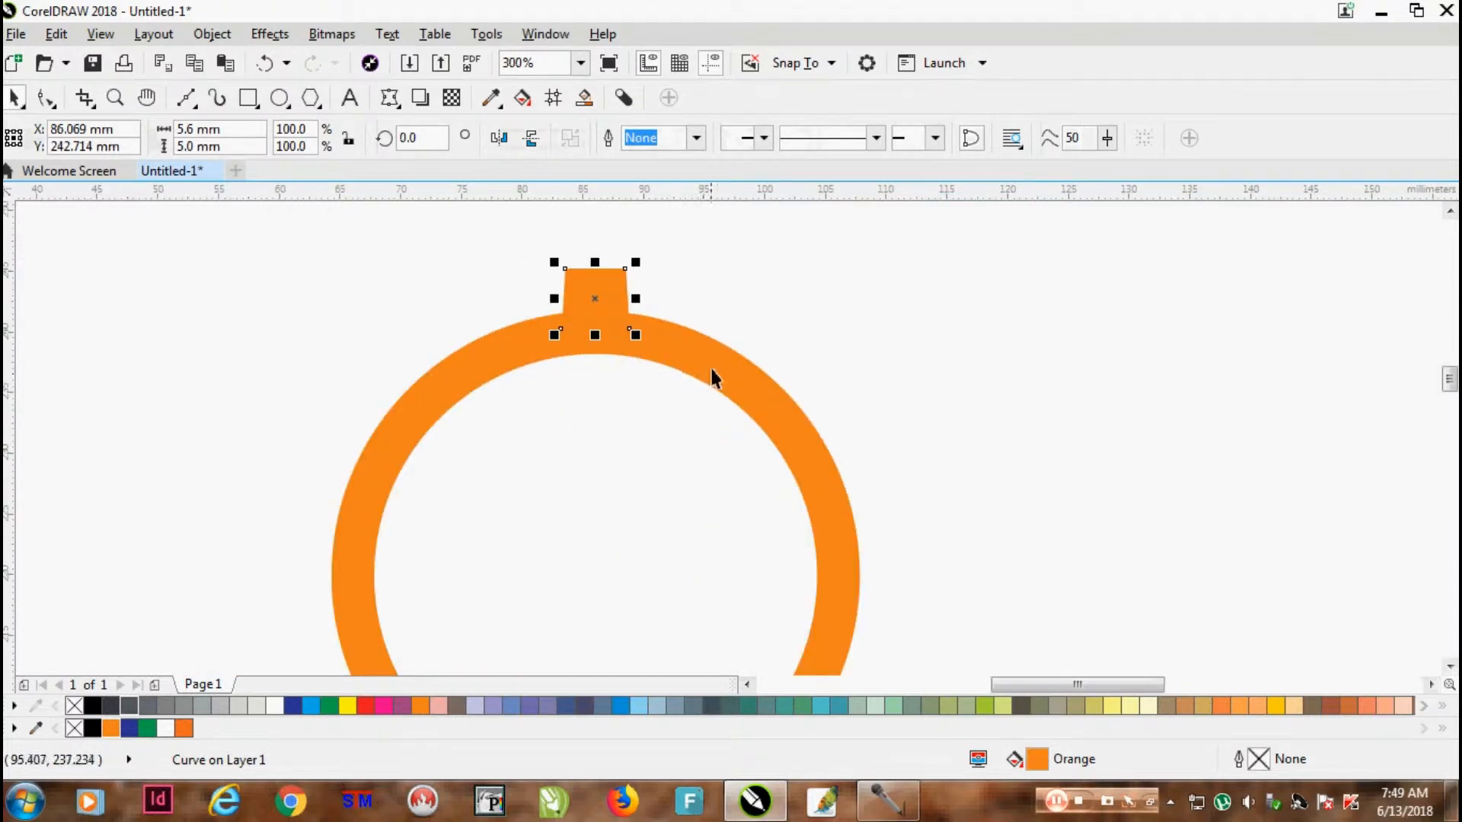
# Place a horizontal guideline exactly through the centre of the ring
pyautogui.click(717, 373)
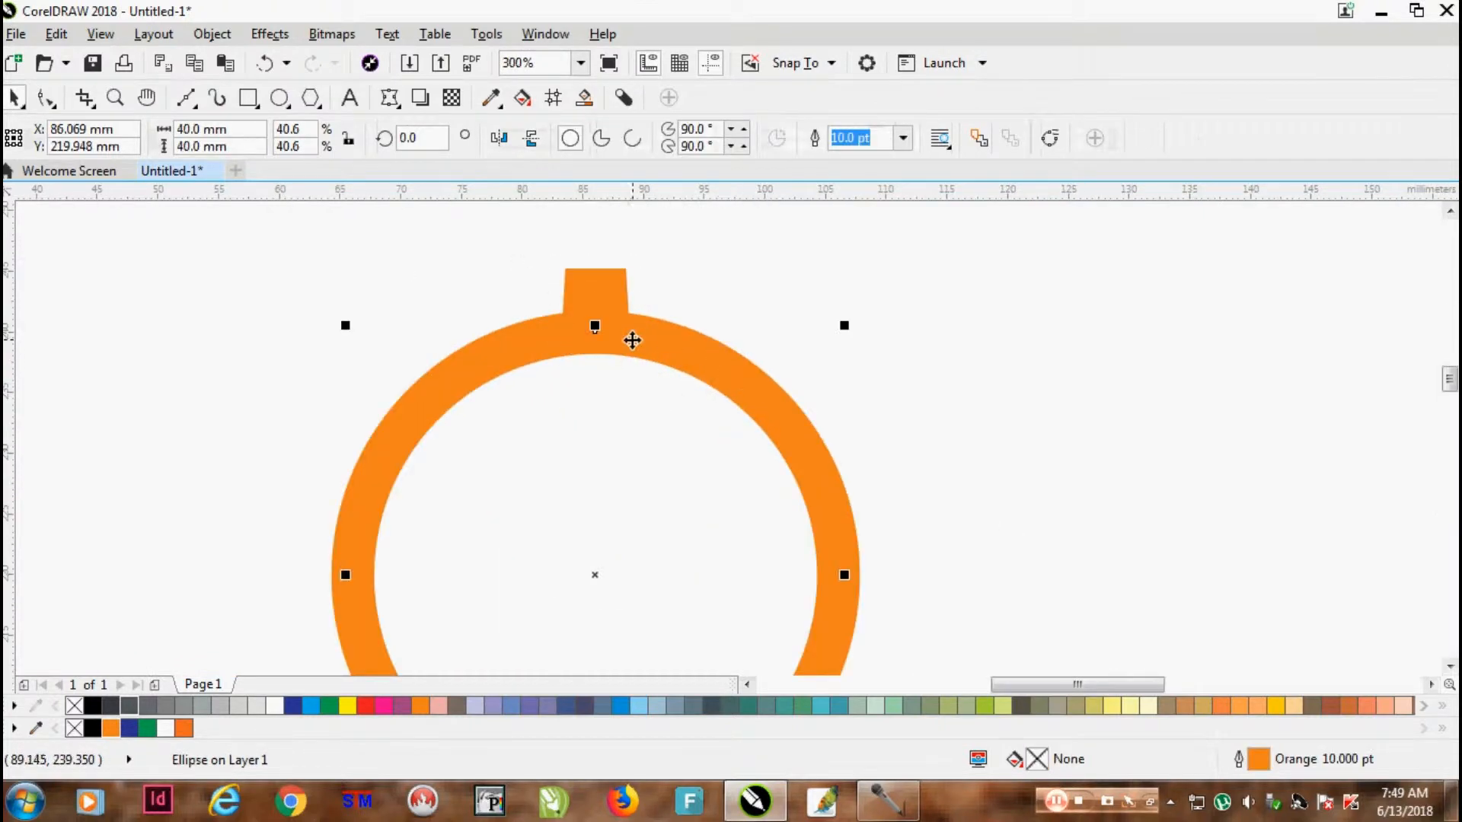
pyautogui.scroll(2, 595, 568)
pyautogui.scroll(-2, 614, 586)
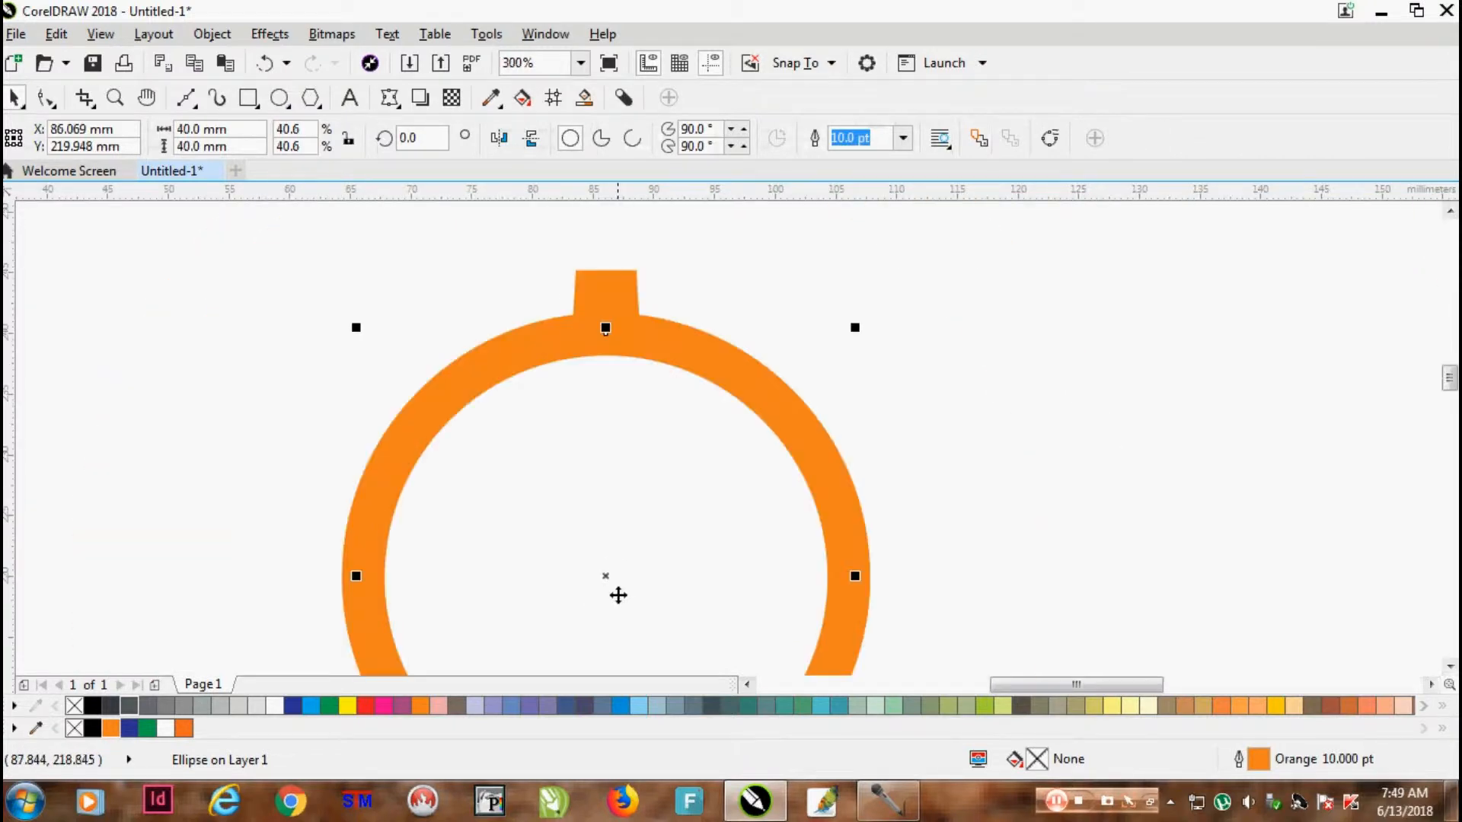
pyautogui.scroll(3, 610, 589)
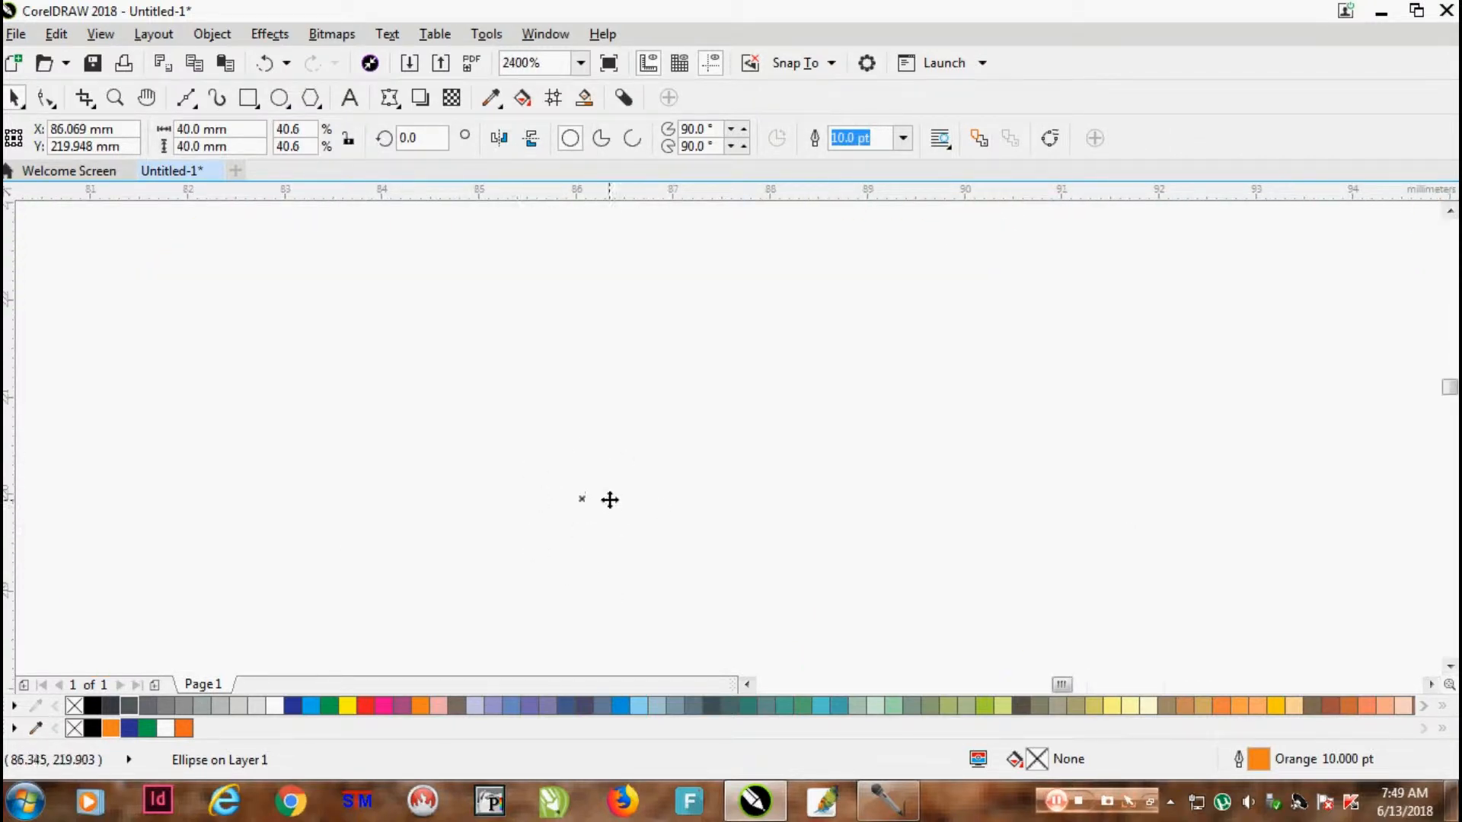
pyautogui.scroll(-2, 613, 497)
pyautogui.scroll(-2, 617, 507)
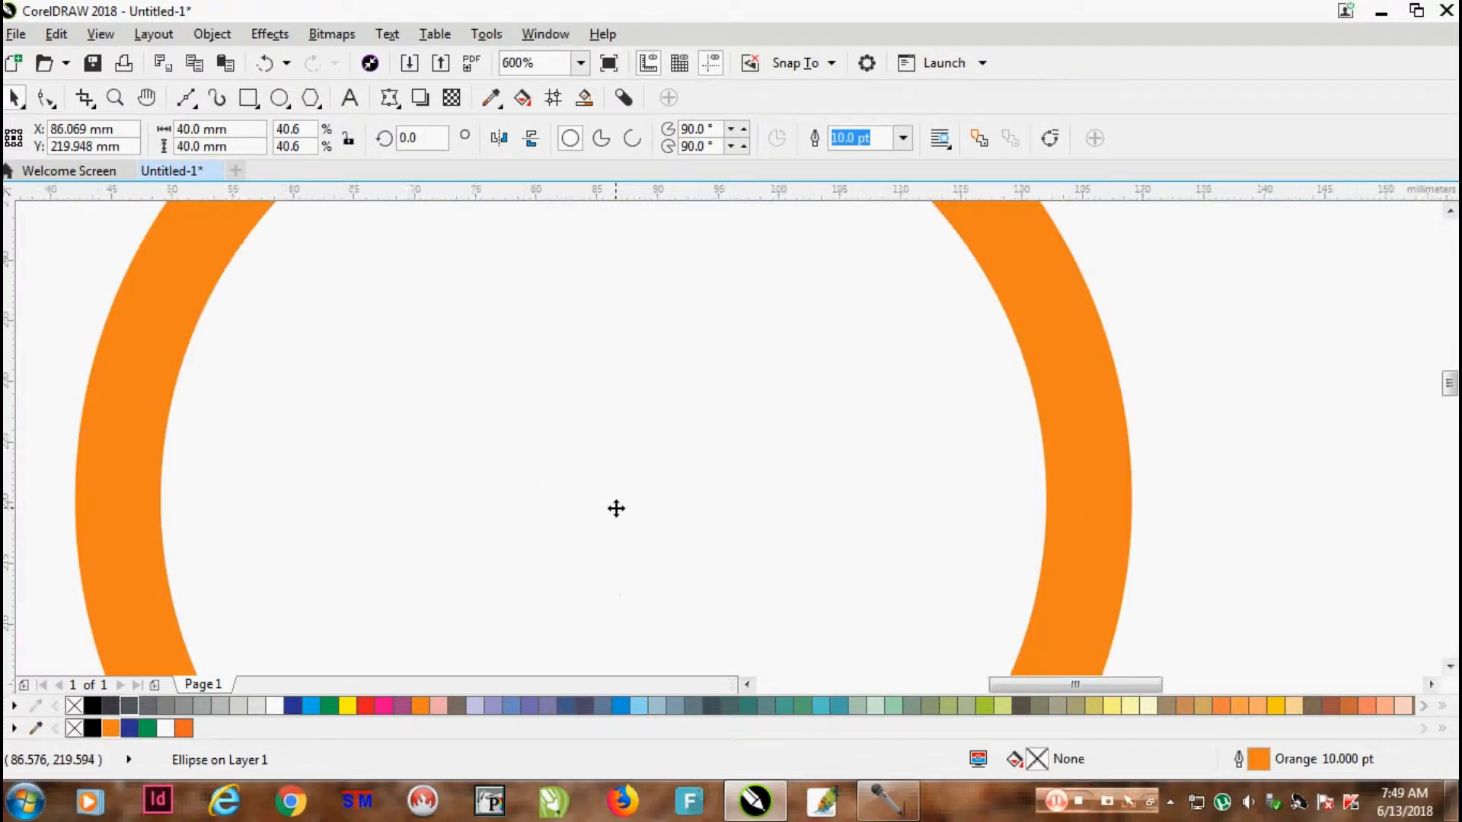
pyautogui.scroll(5, 602, 508)
pyautogui.scroll(3, 667, 469)
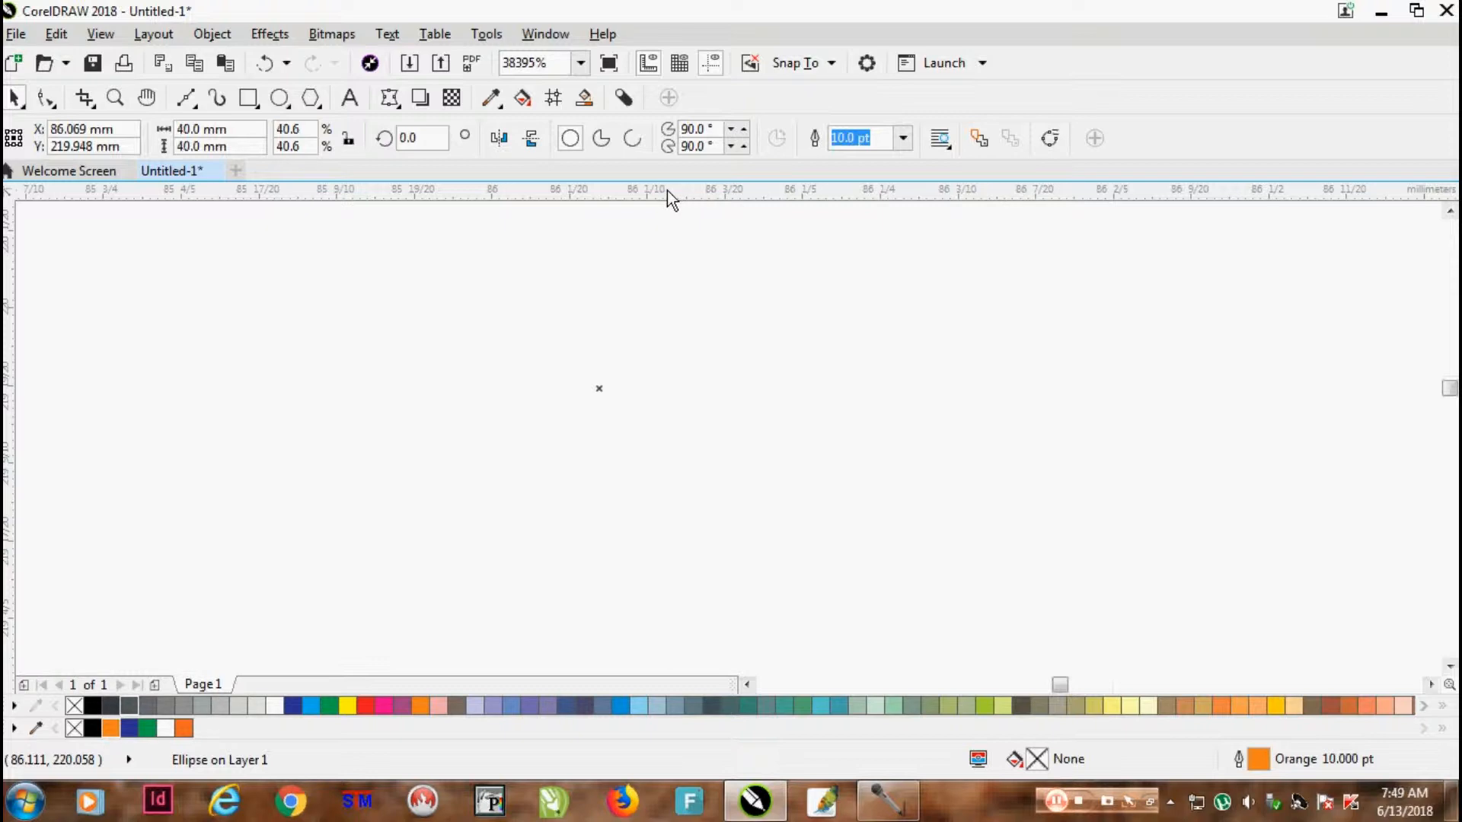
pyautogui.moveTo(713, 377); pyautogui.dragTo(714, 390)
pyautogui.click(599, 388)
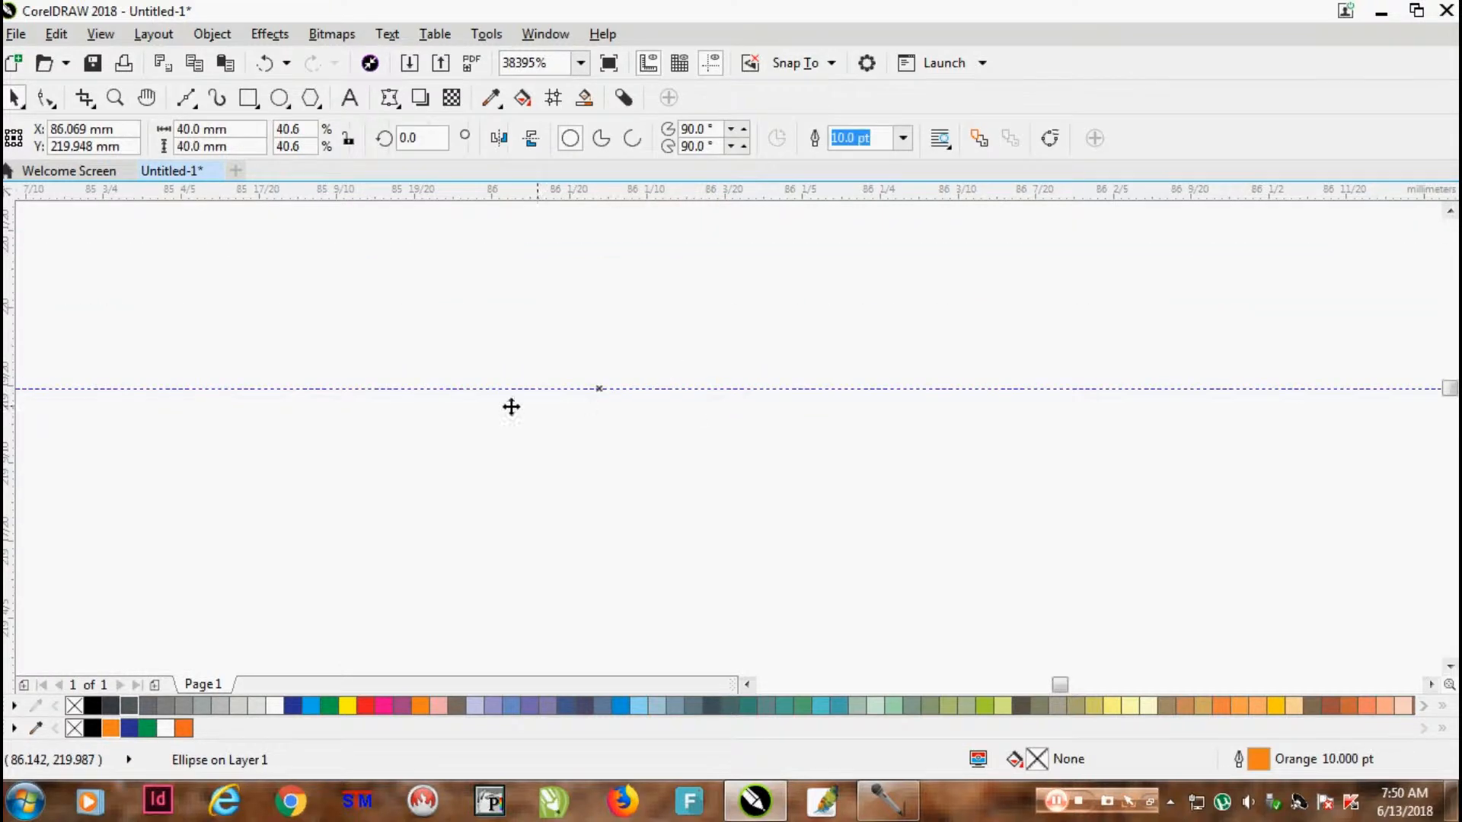
# Place a vertical guideline through the ring's centre at X 86.069 mm
pyautogui.moveTo(10, 307); pyautogui.dragTo(600, 444)
pyautogui.scroll(-8, 603, 388)
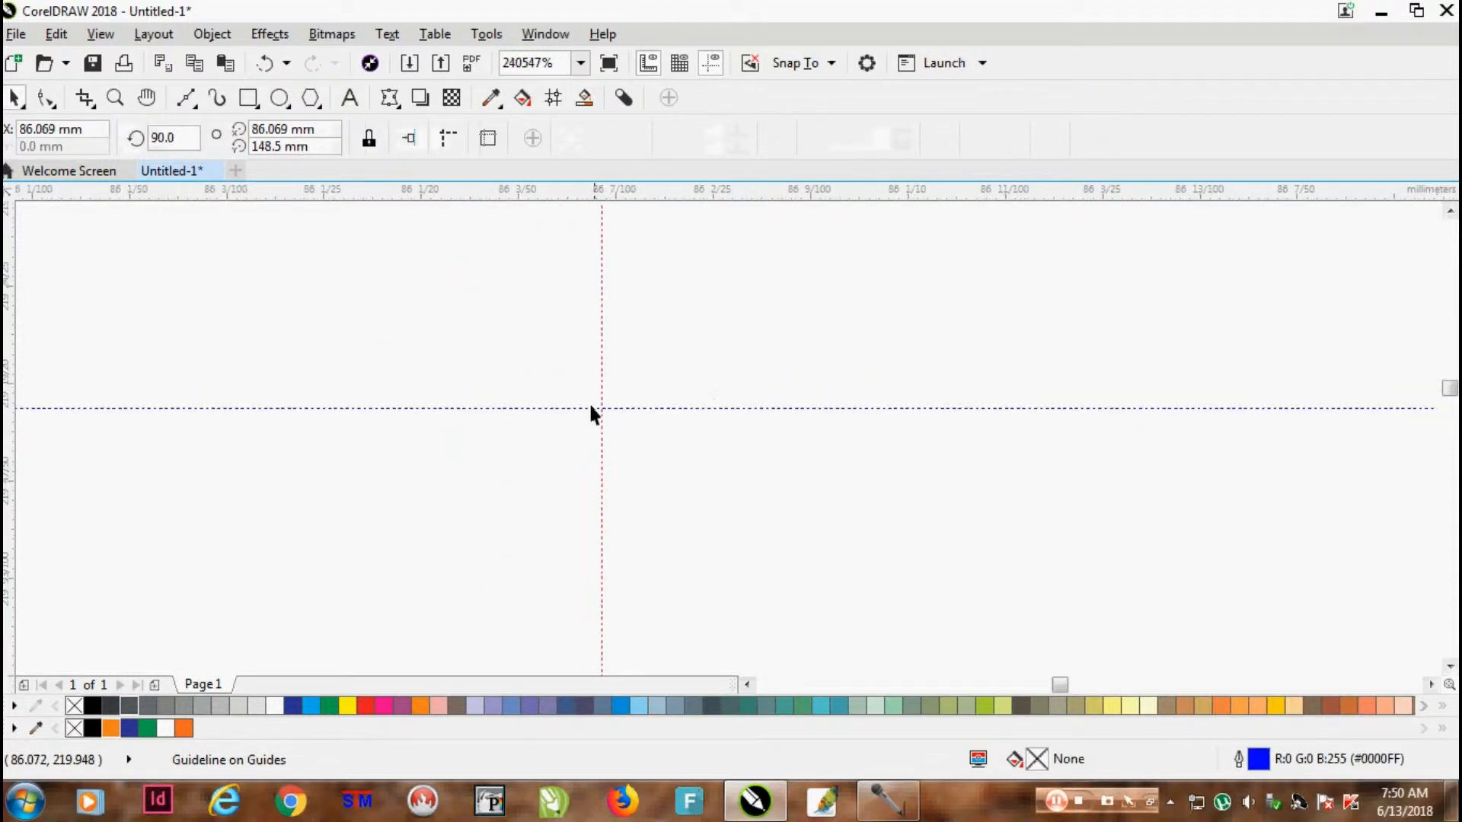
pyautogui.scroll(-2, 806, 368)
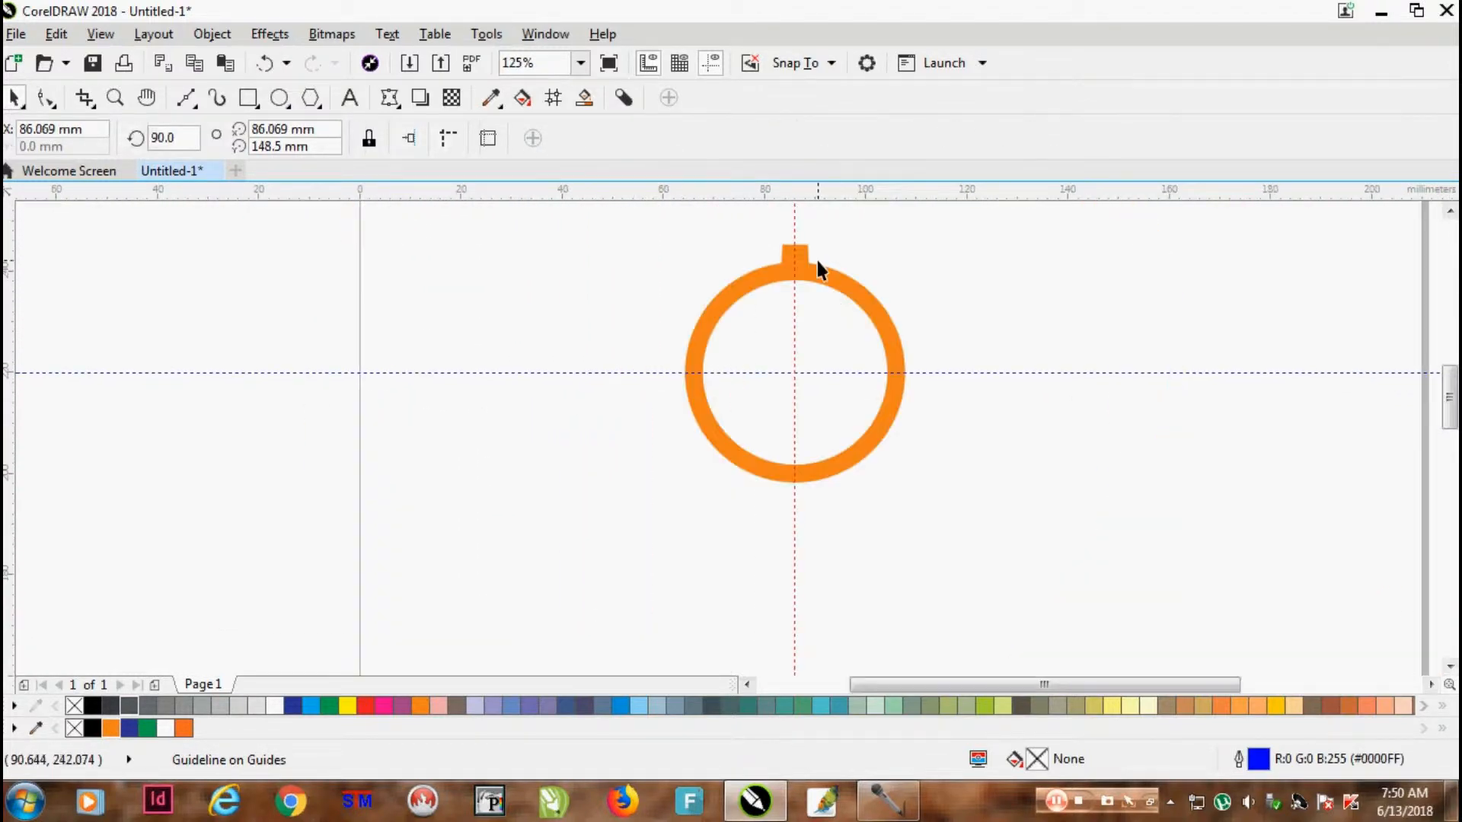
# Move the tooth's centre of rotation to the guideline intersection at the ring's centre
pyautogui.scroll(3, 815, 255)
pyautogui.click(1450, 213)
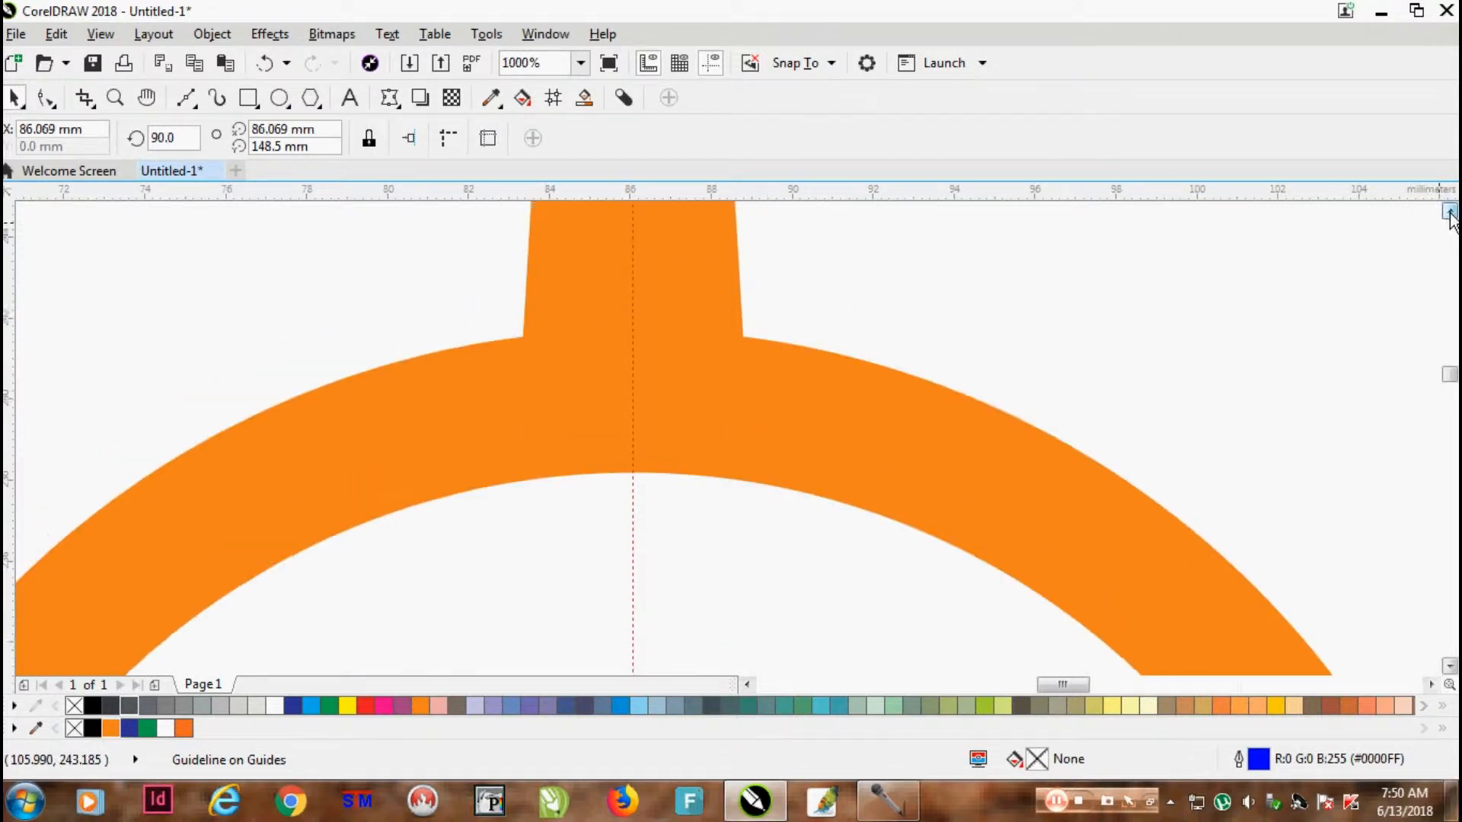
pyautogui.click(691, 275)
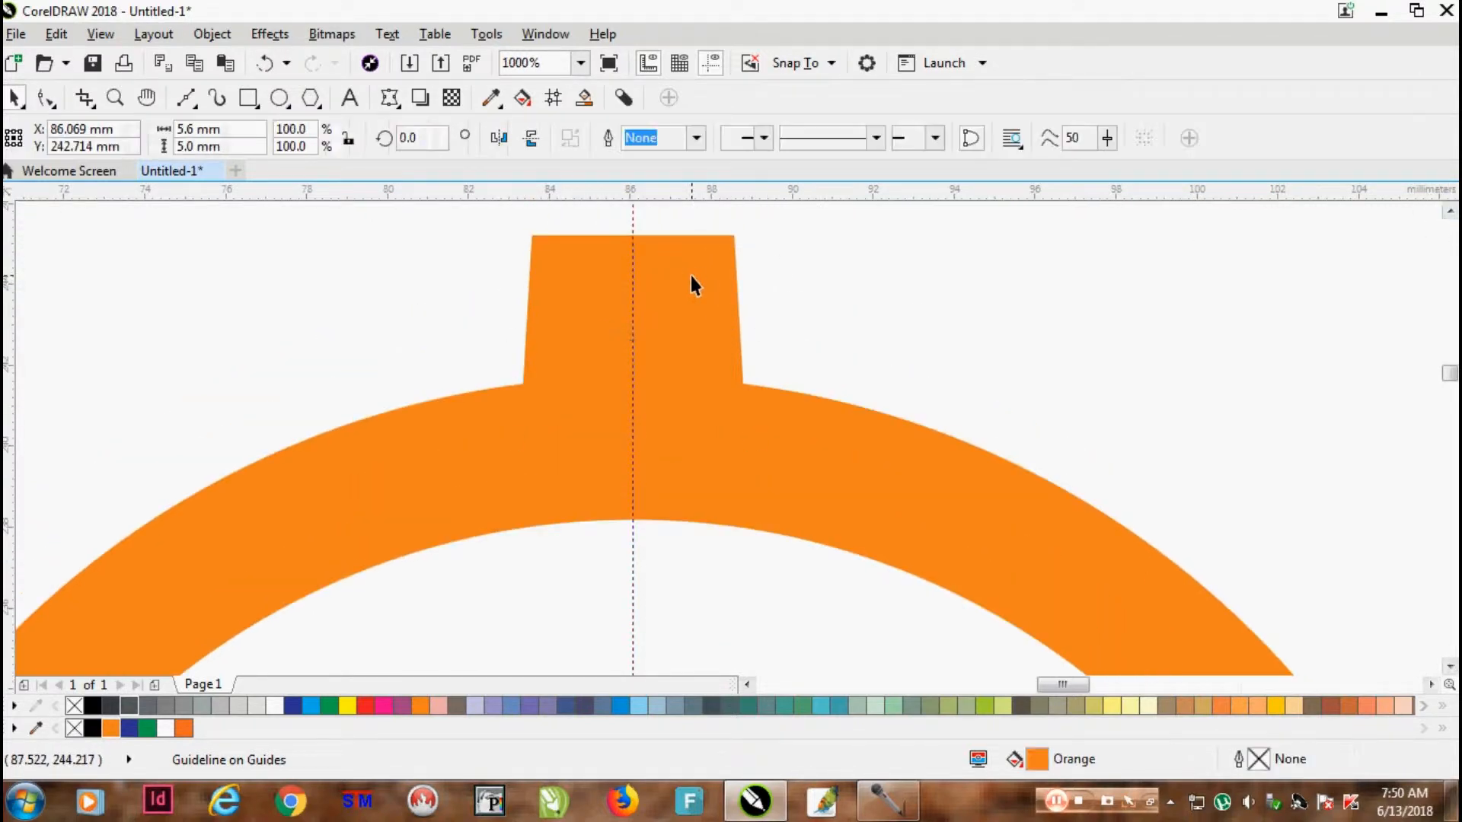
pyautogui.click(691, 275)
pyautogui.scroll(2, 650, 339)
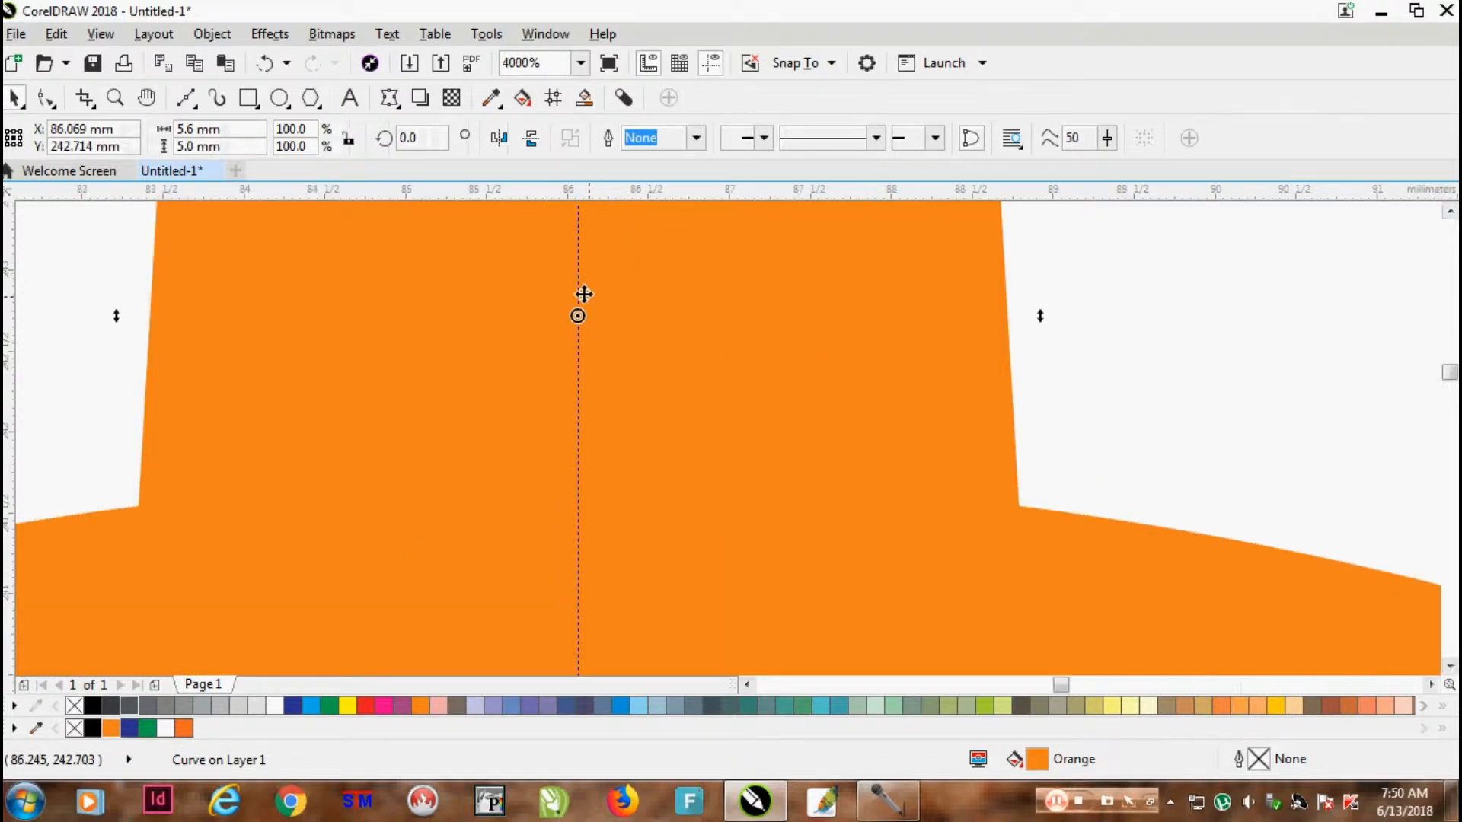
pyautogui.scroll(3, 570, 310)
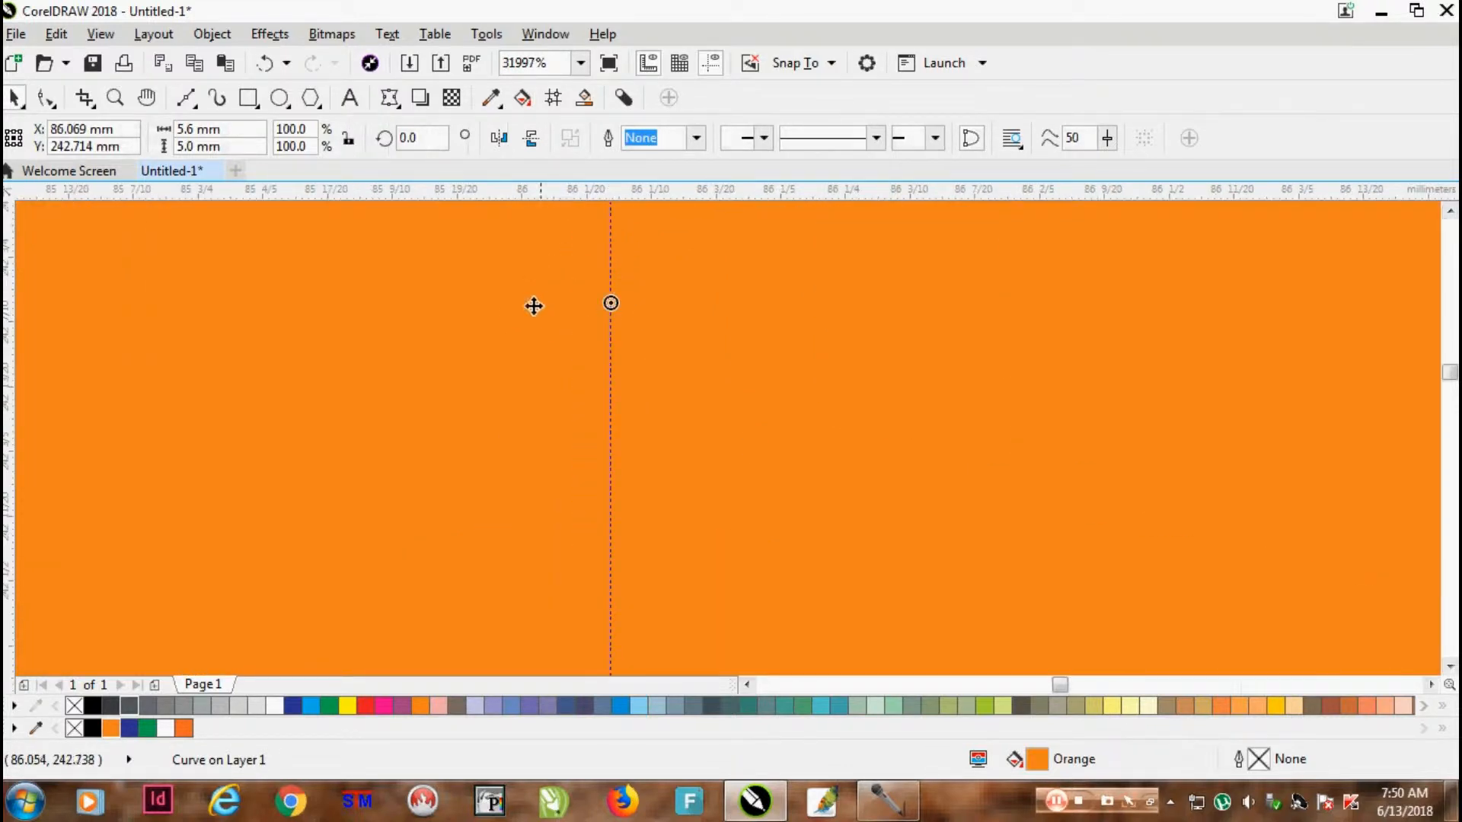
pyautogui.scroll(-8, 642, 340)
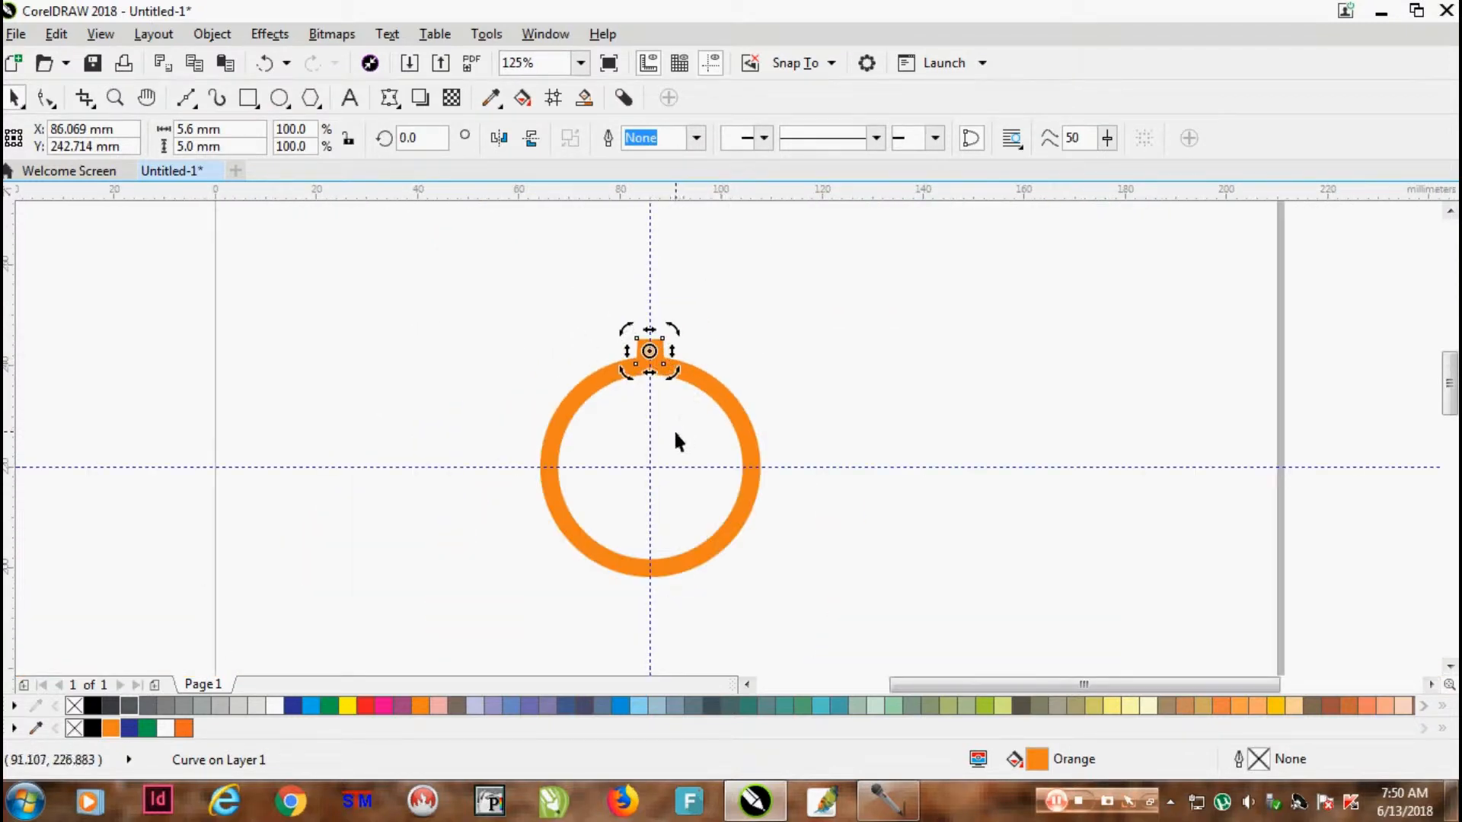
pyautogui.scroll(1, 673, 427)
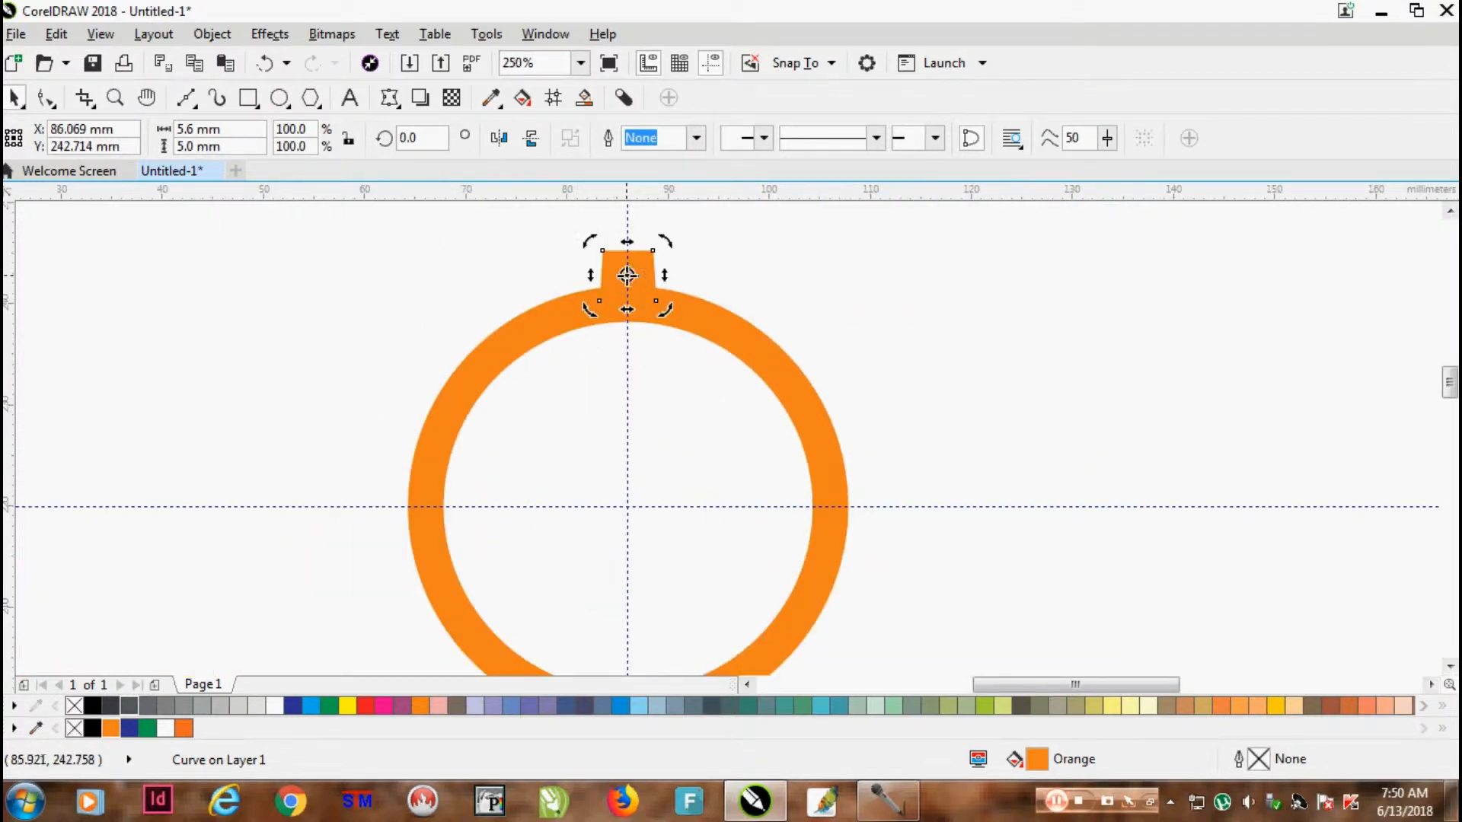
pyautogui.moveTo(627, 275); pyautogui.dragTo(625, 500)
pyautogui.scroll(3, 626, 505)
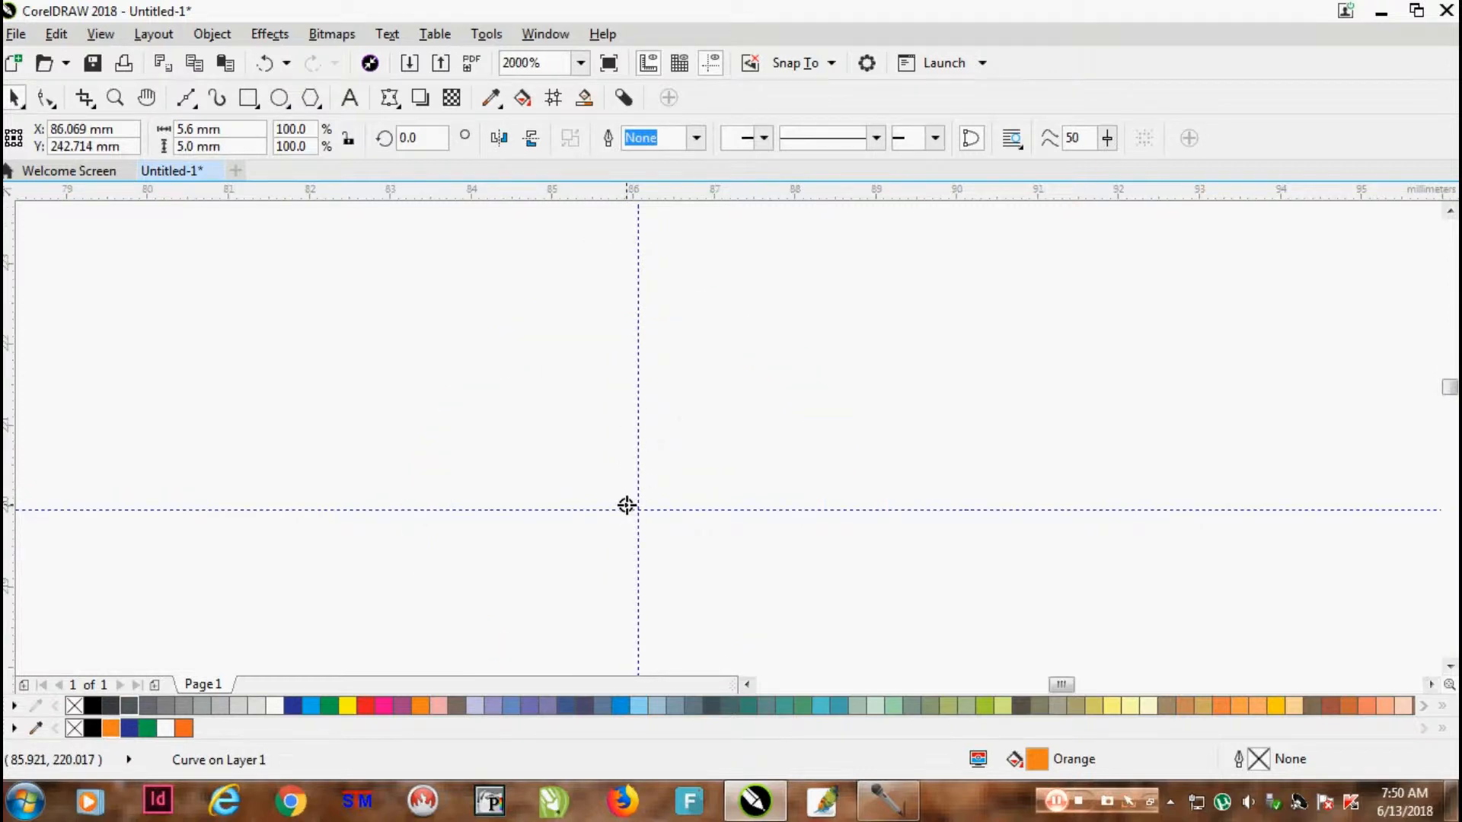
pyautogui.moveTo(627, 505); pyautogui.dragTo(639, 510)
pyautogui.scroll(-6, 606, 508)
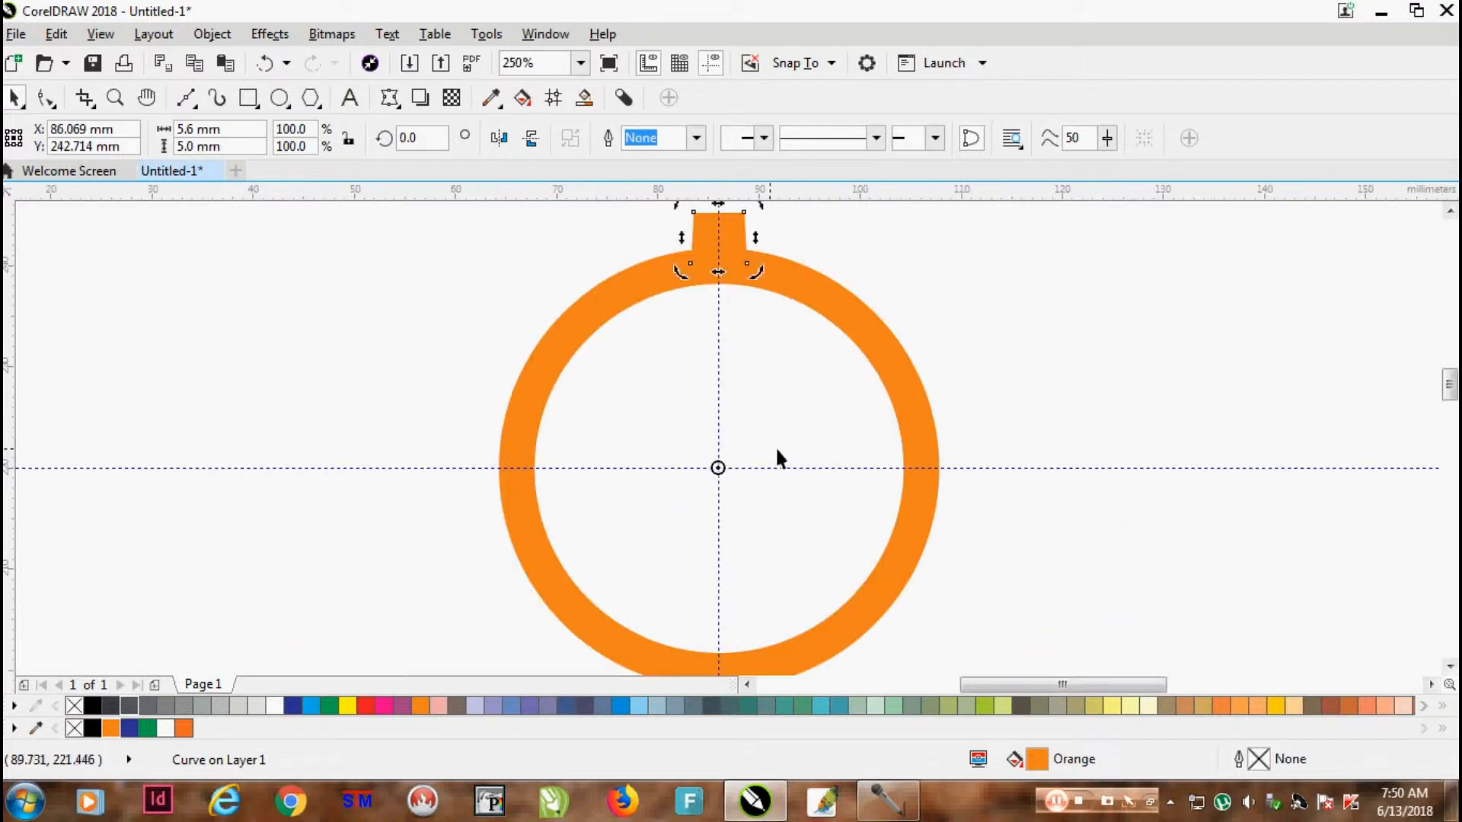
# Create a copy of the tooth rotated 30° clockwise around the ring's centre
pyautogui.scroll(2, 819, 437)
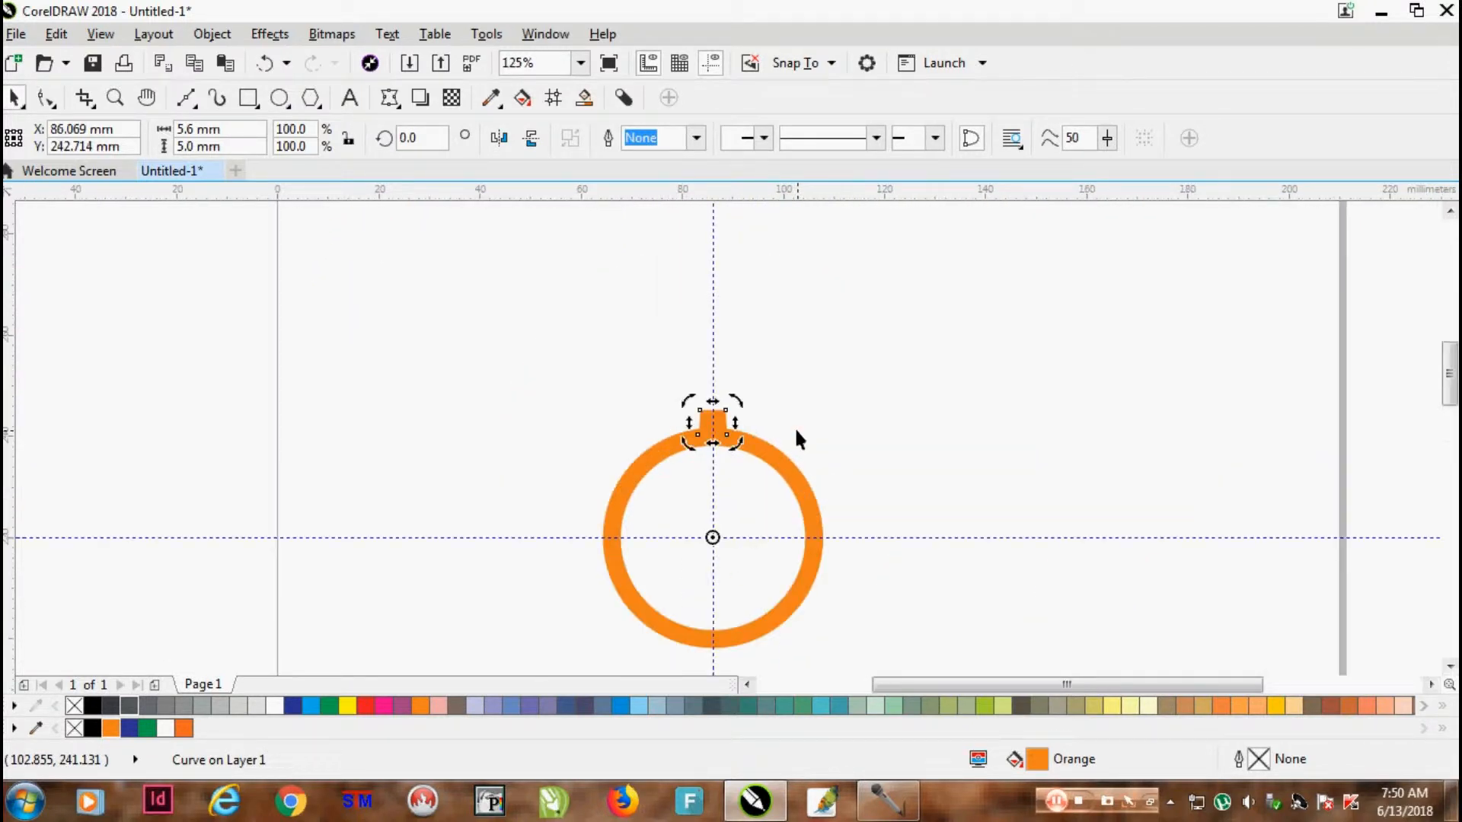
pyautogui.scroll(4, 727, 396)
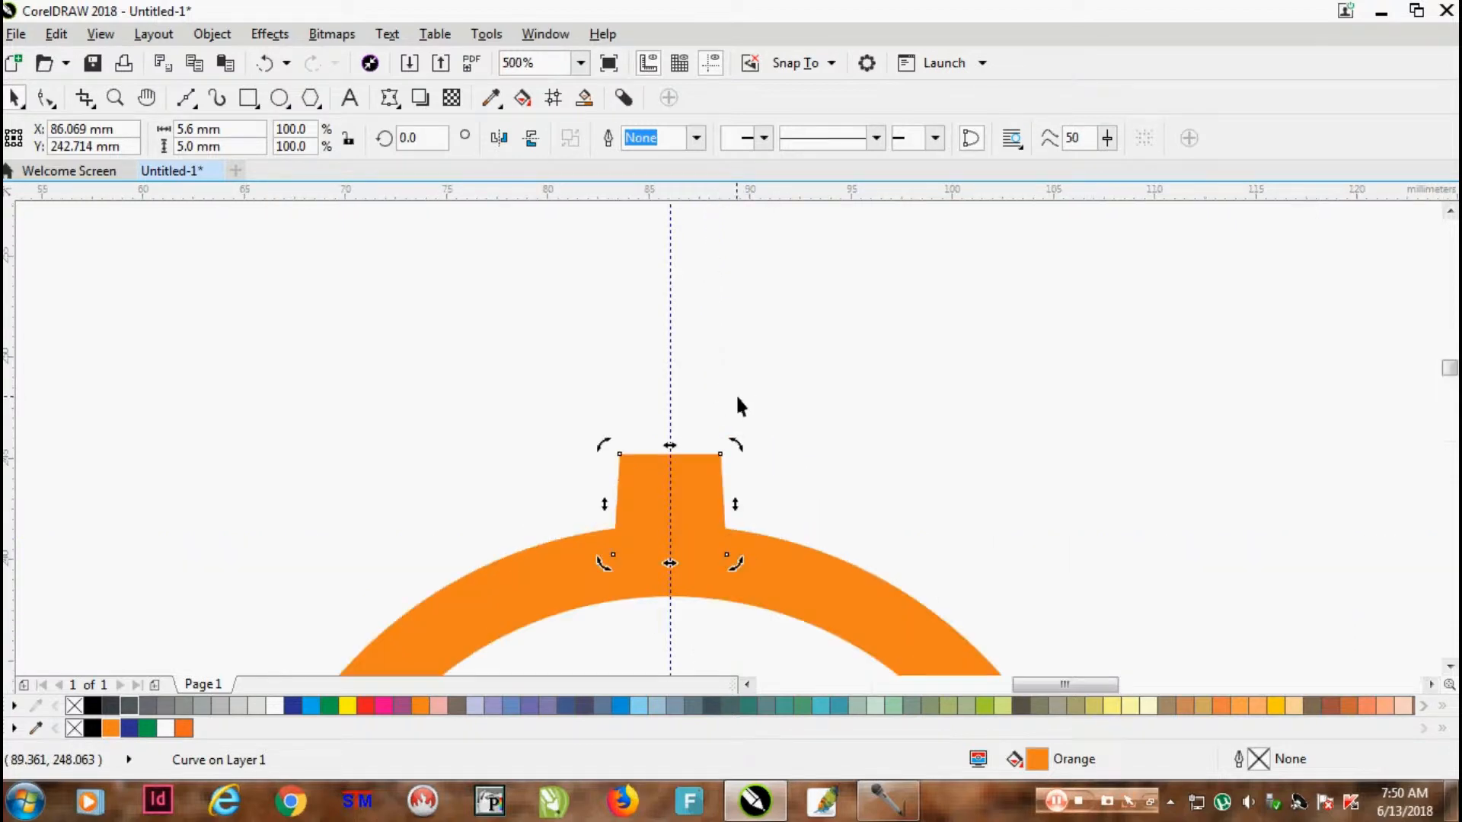
pyautogui.scroll(-5, 755, 459)
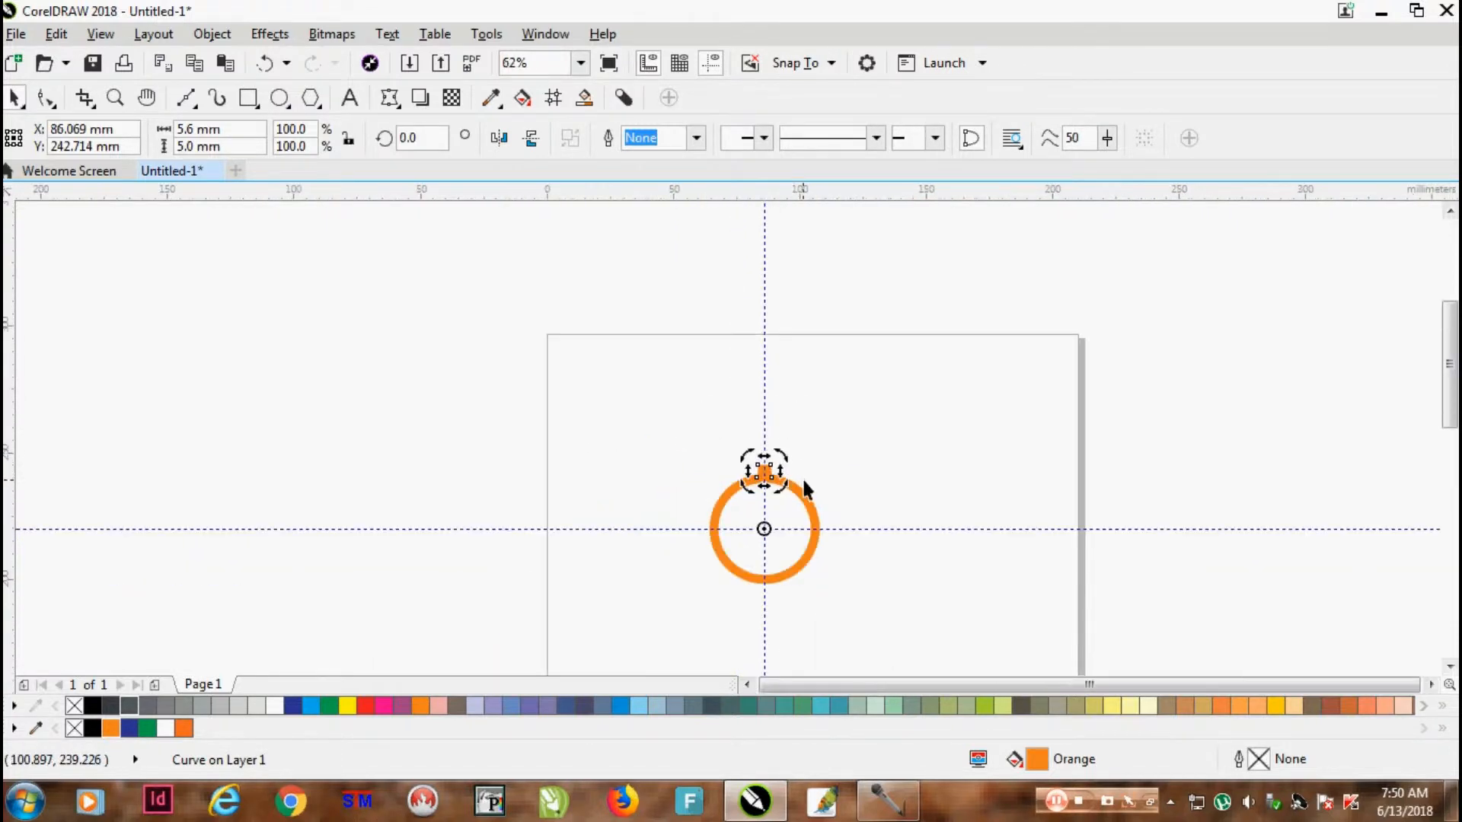
pyautogui.scroll(3, 799, 475)
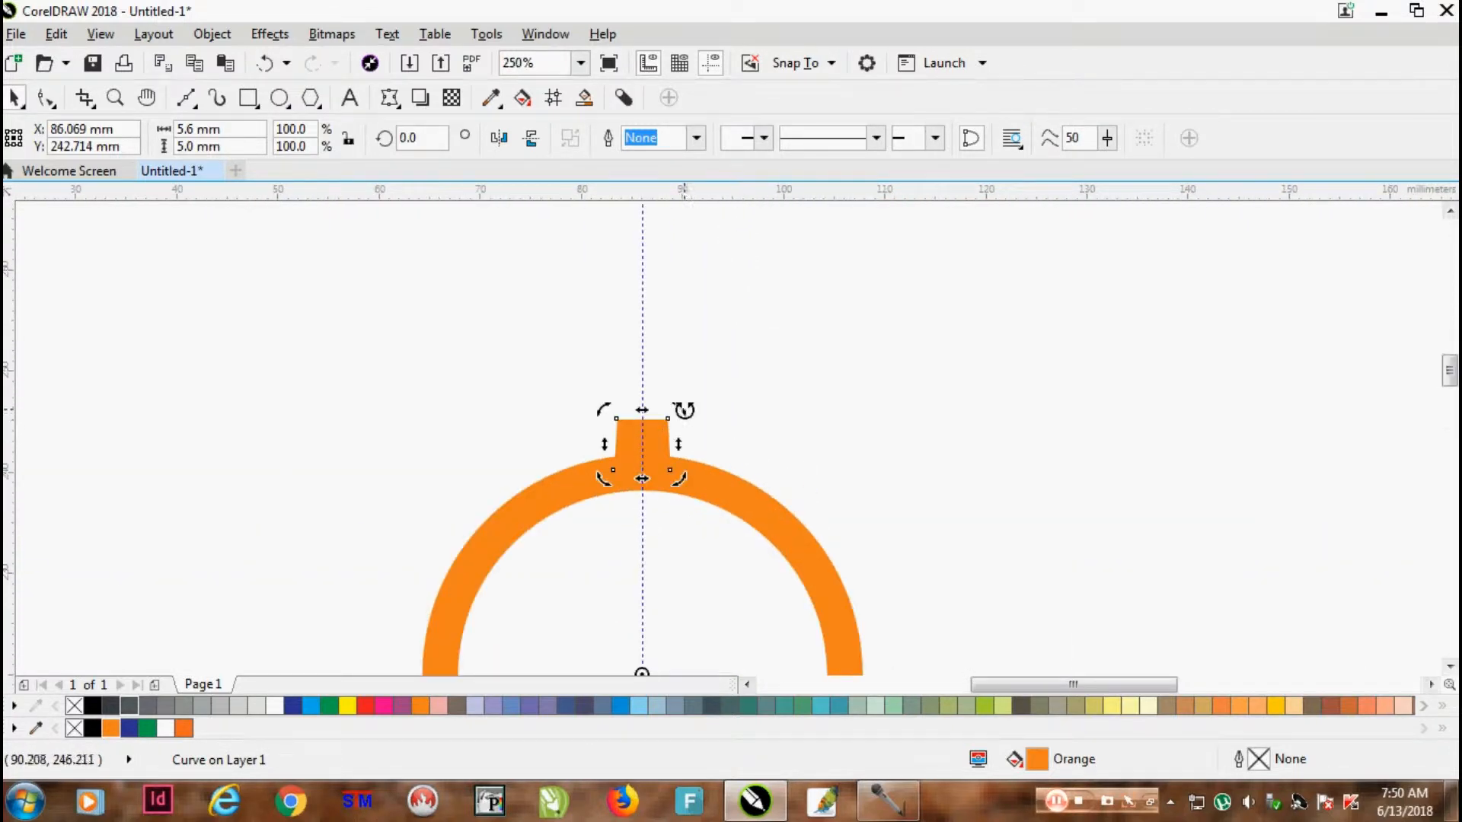
pyautogui.moveTo(681, 411); pyautogui.dragTo(775, 469)
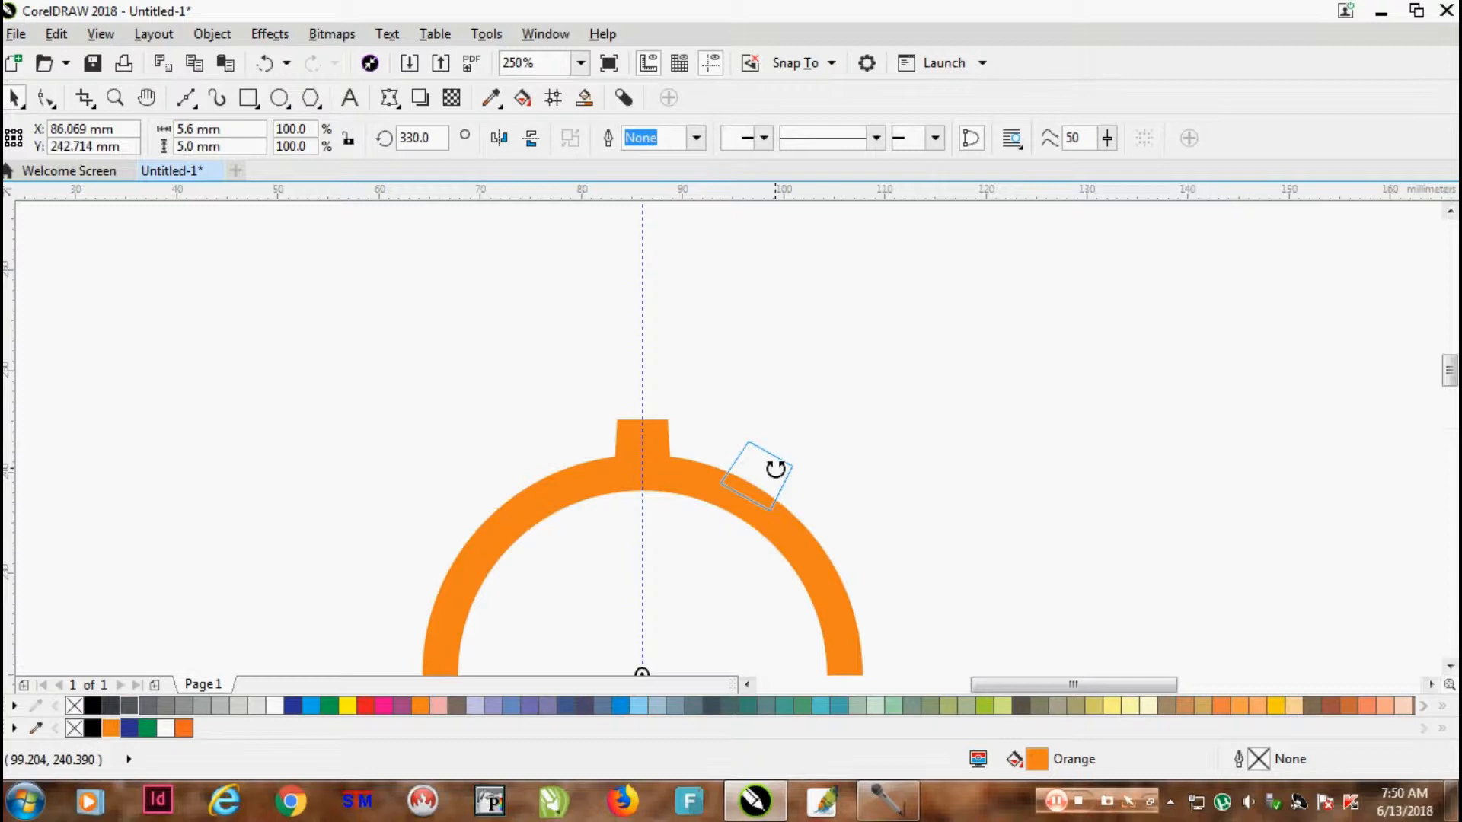
pyautogui.rightClick(778, 476)
pyautogui.moveTo(775, 469); pyautogui.dragTo(778, 477)
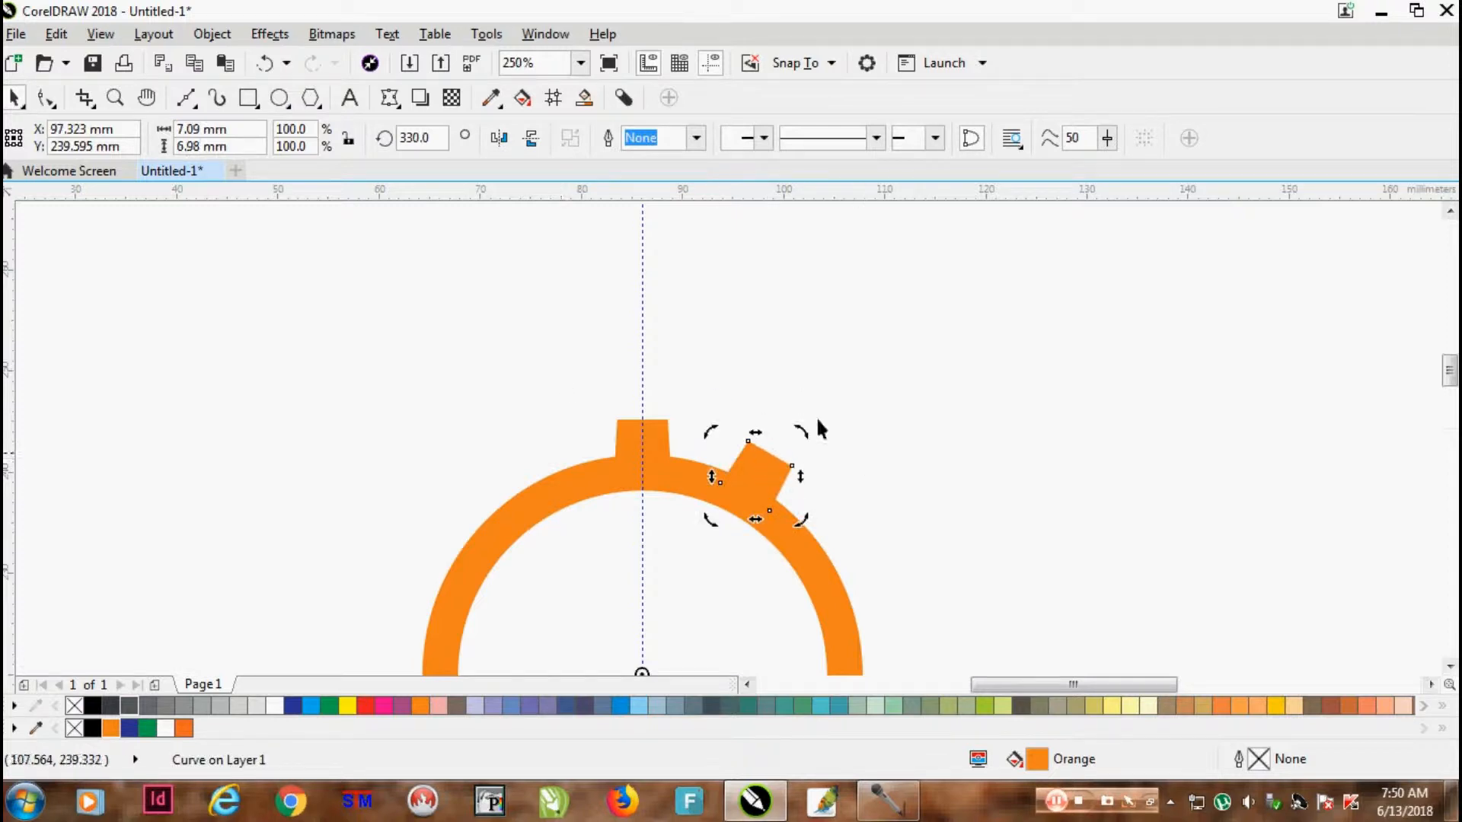
# Repeat the rotated tooth duplication until evenly spaced teeth fill the whole ring, and deselect
pyautogui.scroll(-3, 467, 330)
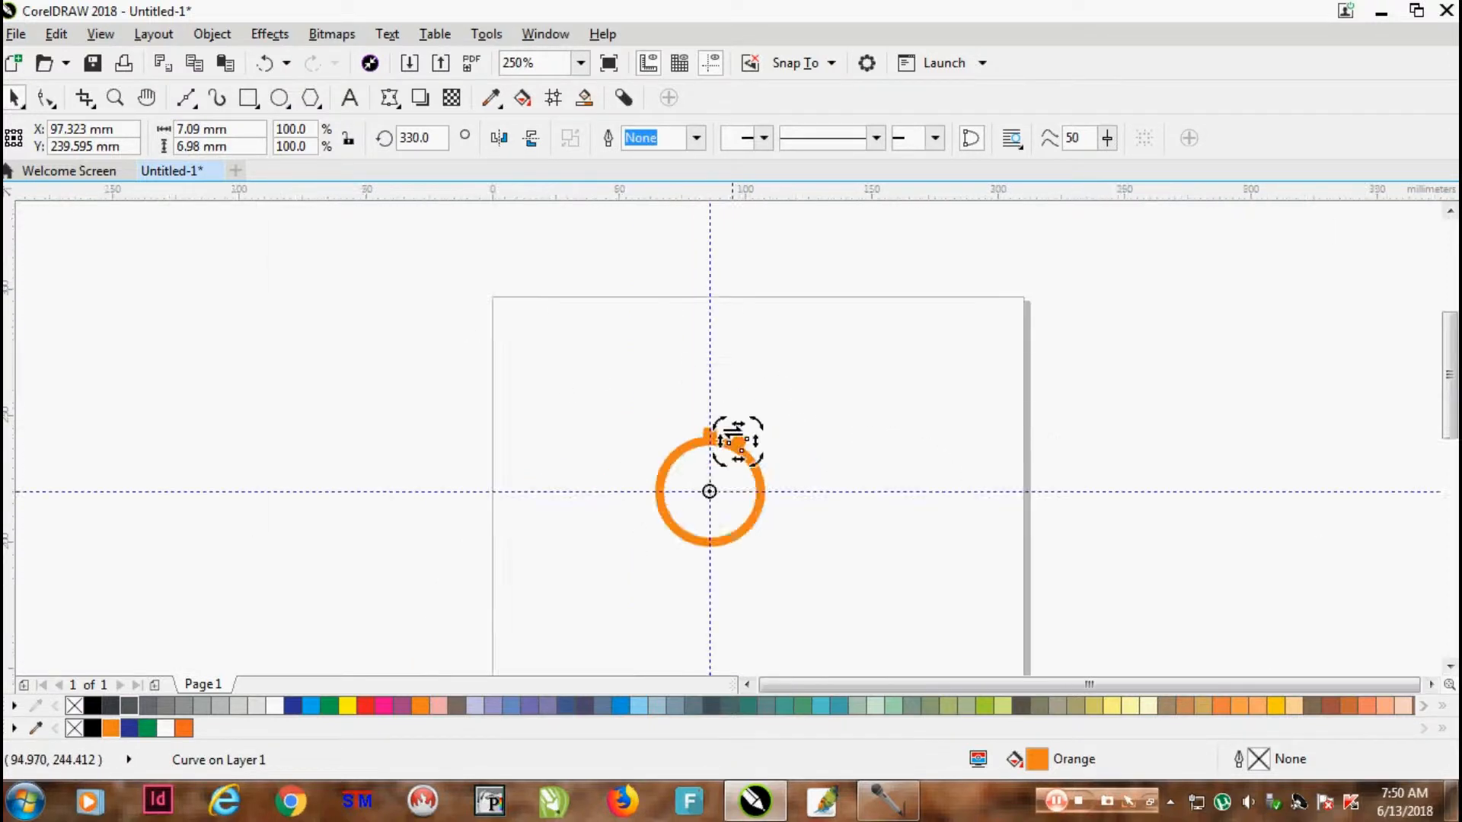
pyautogui.scroll(2, 739, 455)
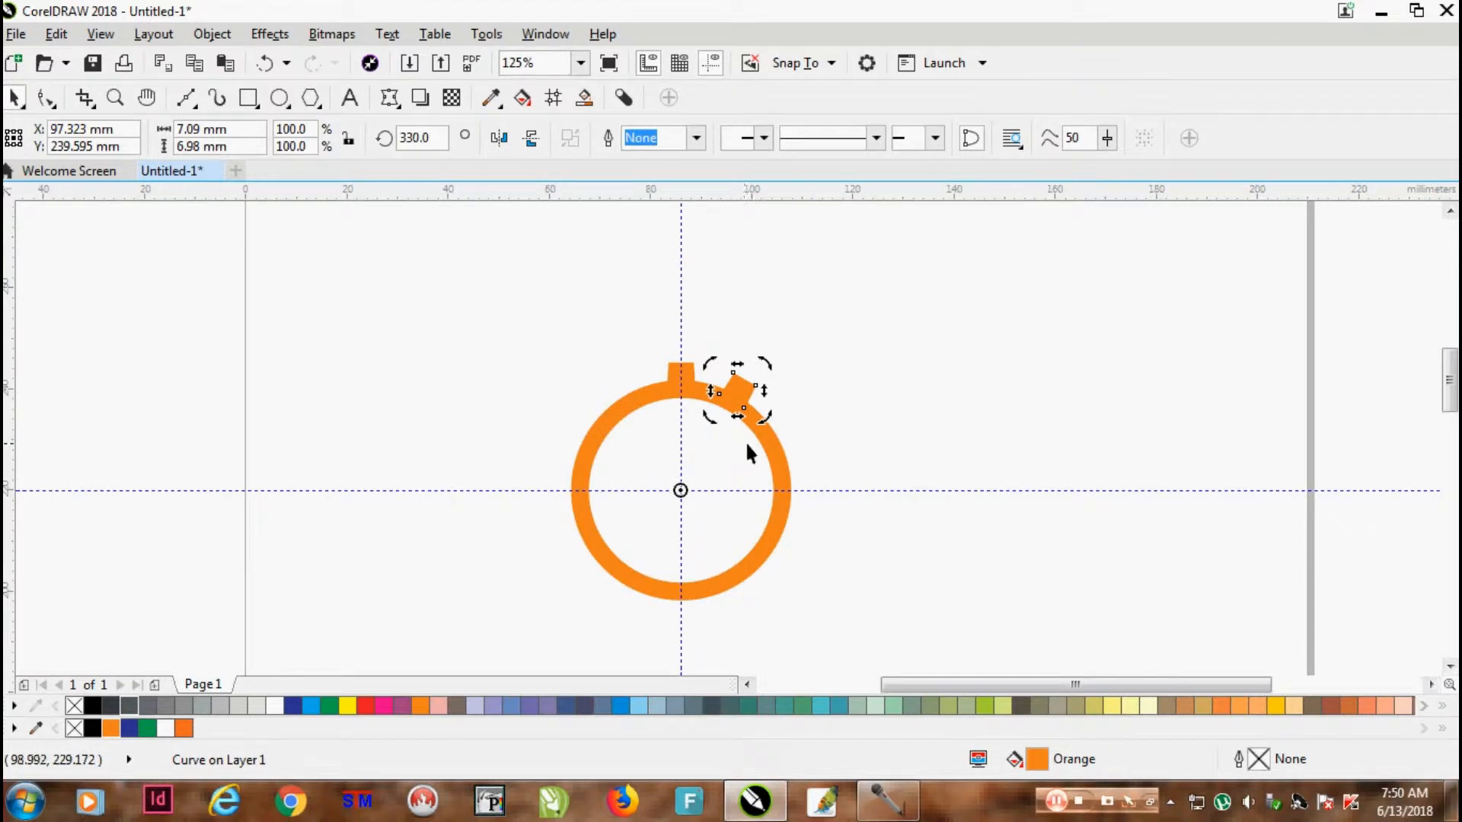
pyautogui.hotkey('ctrl', 'r')
pyautogui.hotkey('ctrl', 'r')
pyautogui.hotkey('ctrl', 'r')
pyautogui.hotkey('ctrl', 'r')
pyautogui.hotkey('ctrl', 'r')
pyautogui.hotkey('ctrl', 'r')
pyautogui.hotkey('ctrl', 'r')
pyautogui.hotkey('ctrl', 'r')
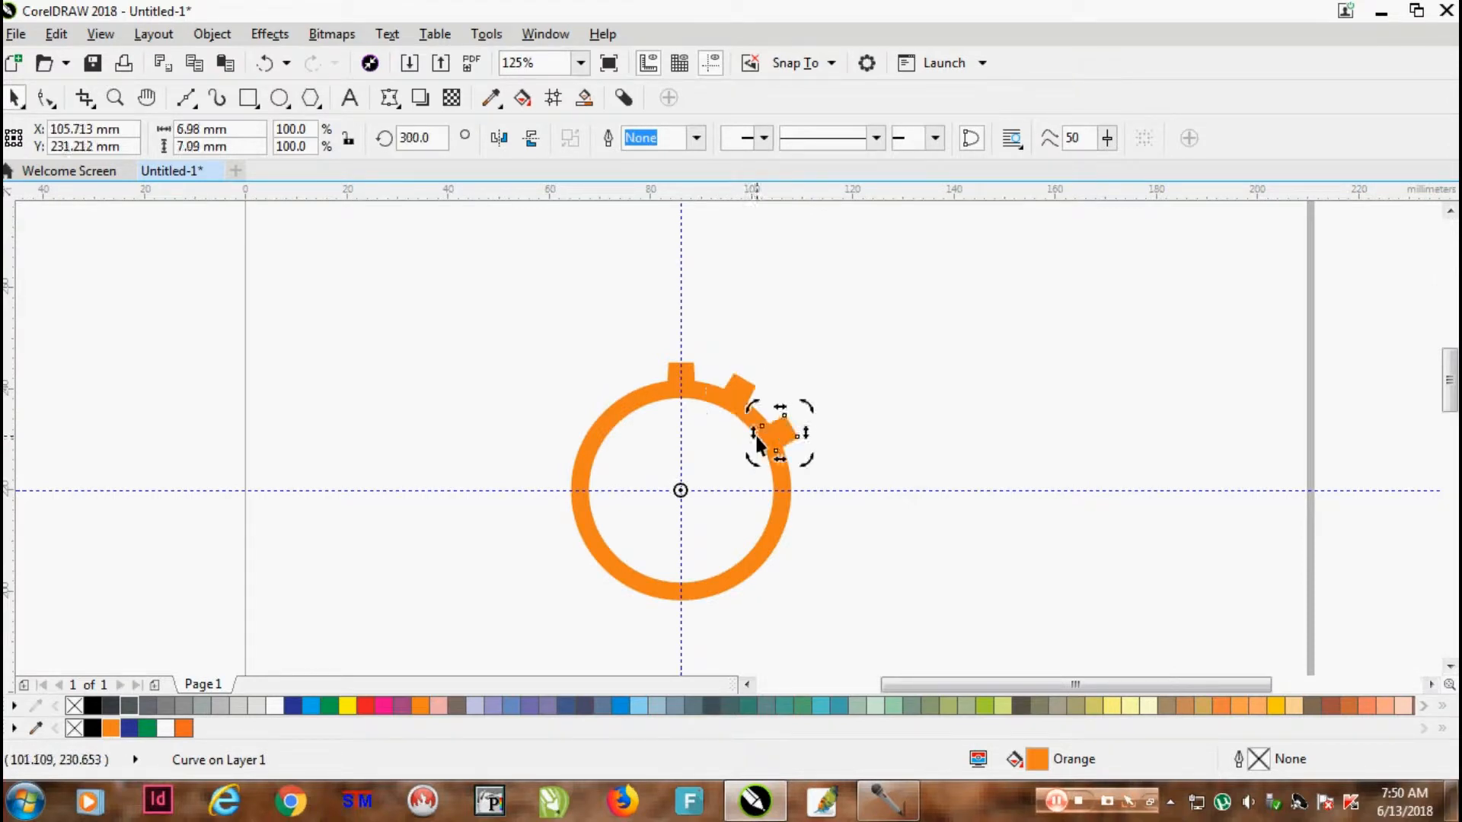
pyautogui.hotkey('ctrl', 'r')
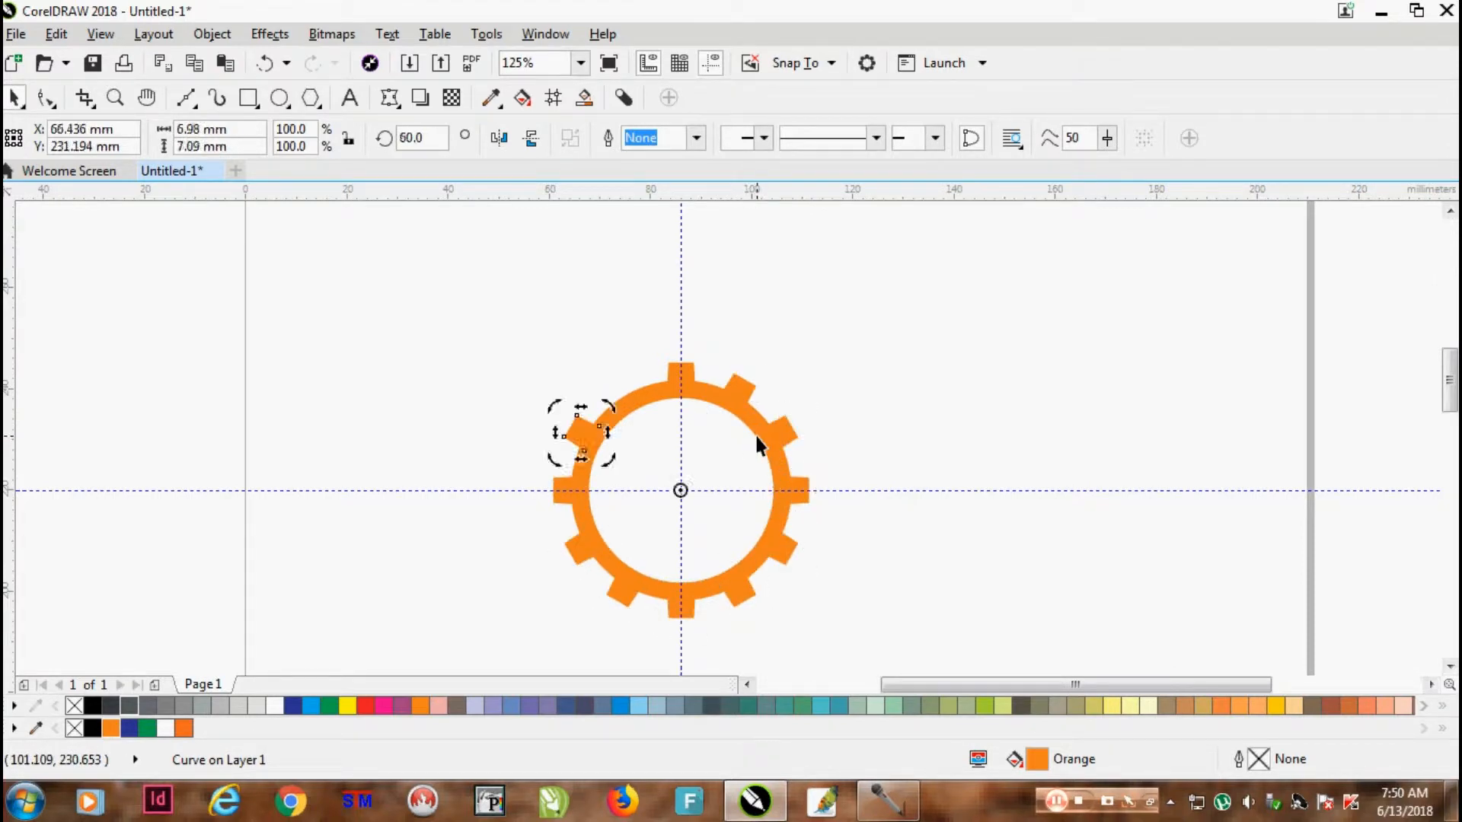
pyautogui.hotkey('ctrl', 'r')
pyautogui.click(916, 258)
pyautogui.scroll(3, 682, 473)
pyautogui.scroll(-4, 730, 380)
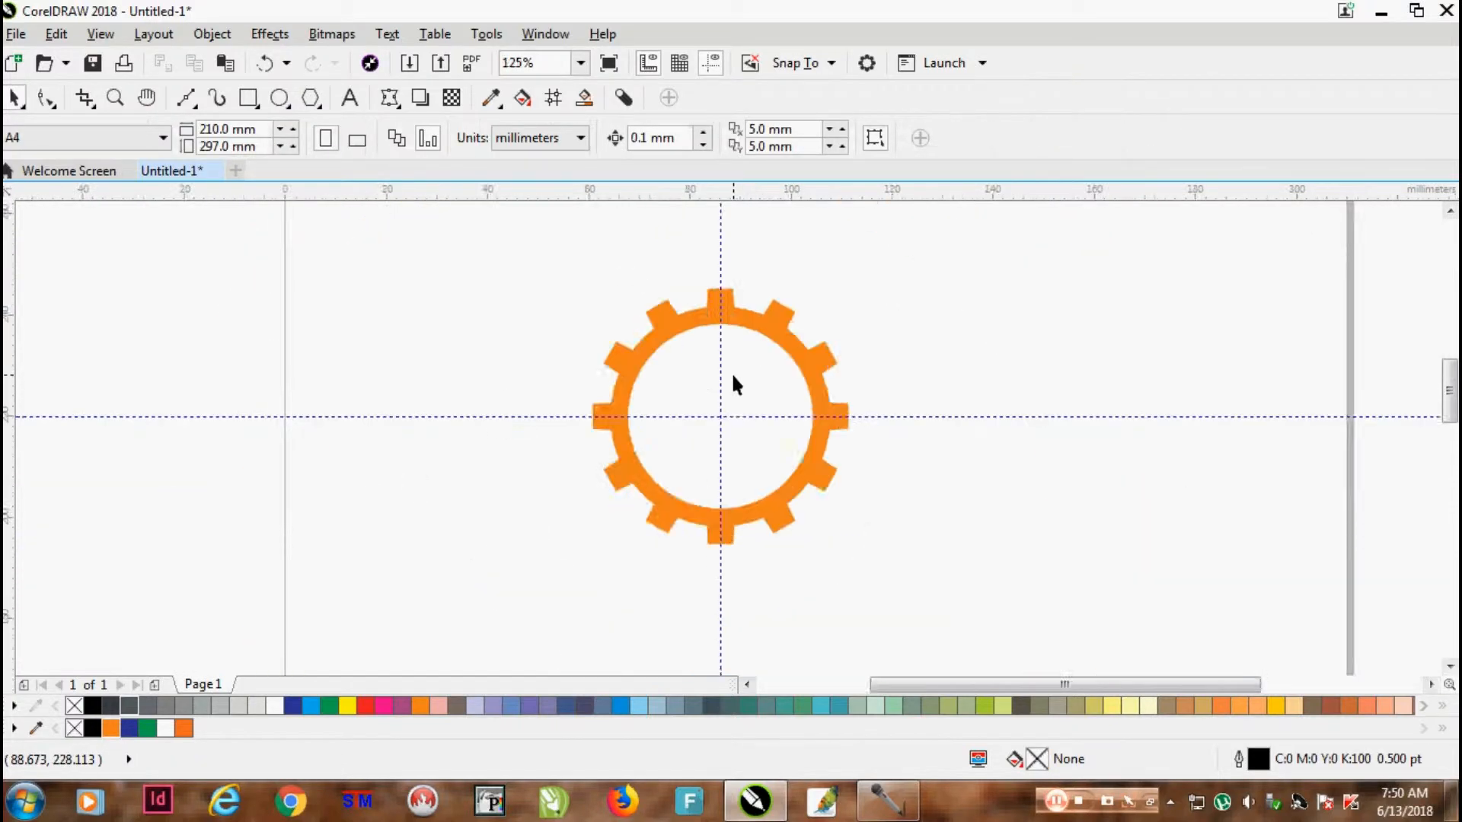
pyautogui.scroll(2, 731, 386)
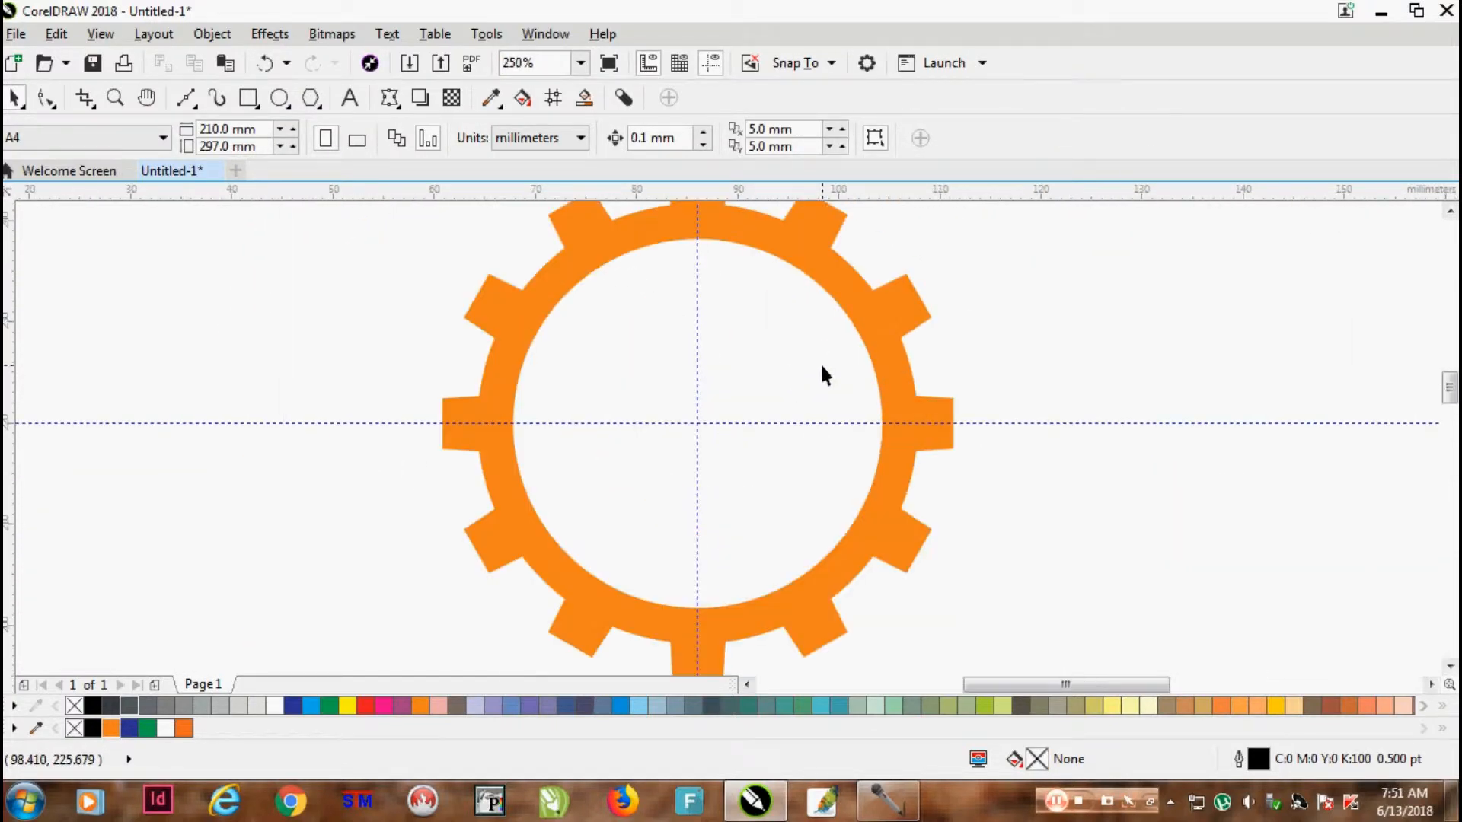
# Select the ring together with all its teeth, group them into one gear object, and deselect
pyautogui.scroll(-1, 799, 327)
pyautogui.moveTo(536, 220); pyautogui.dragTo(987, 583)
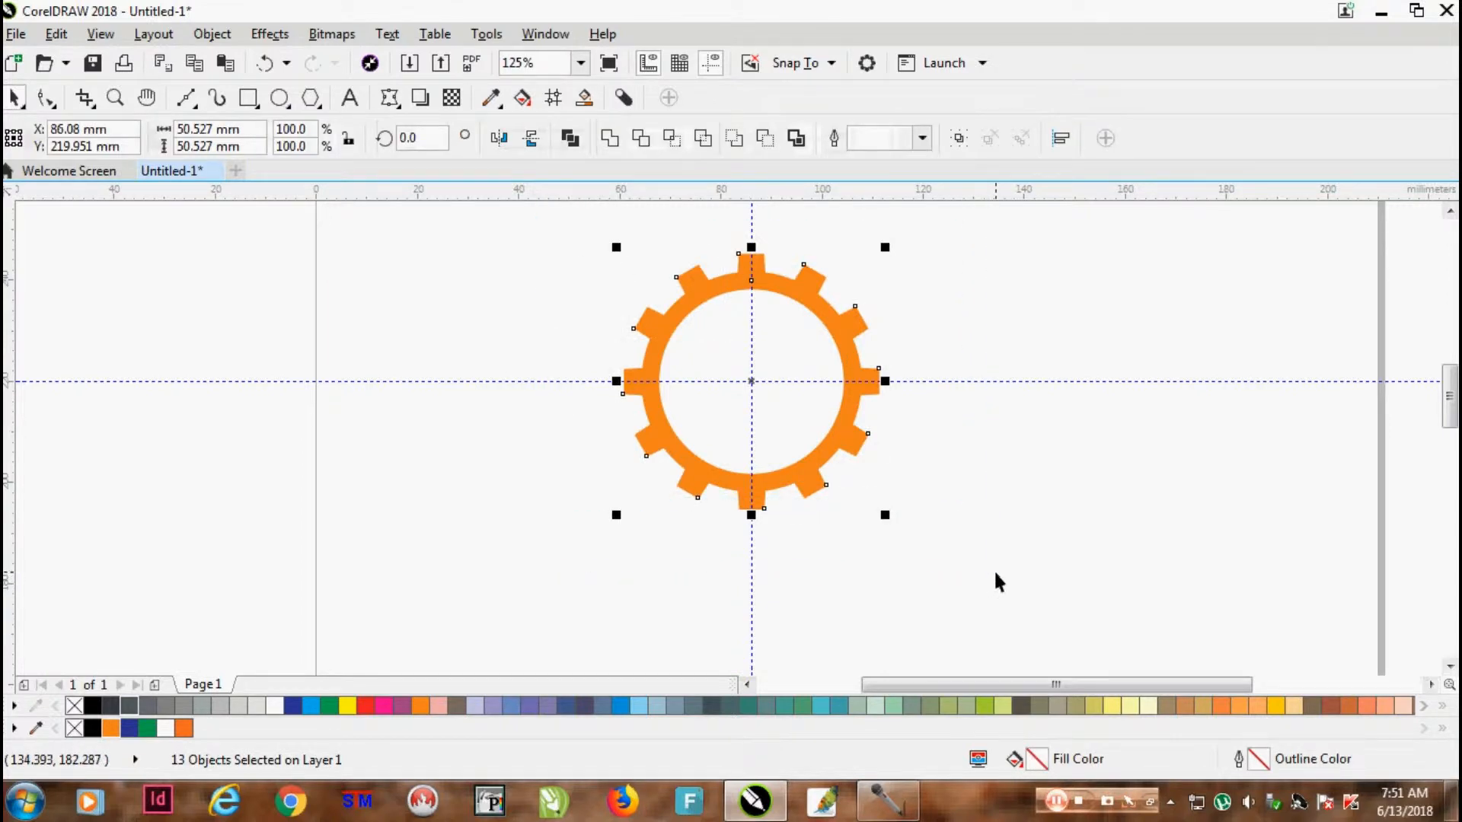
pyautogui.hotkey('ctrl', 'g')
pyautogui.click(802, 317)
pyautogui.scroll(1, 802, 317)
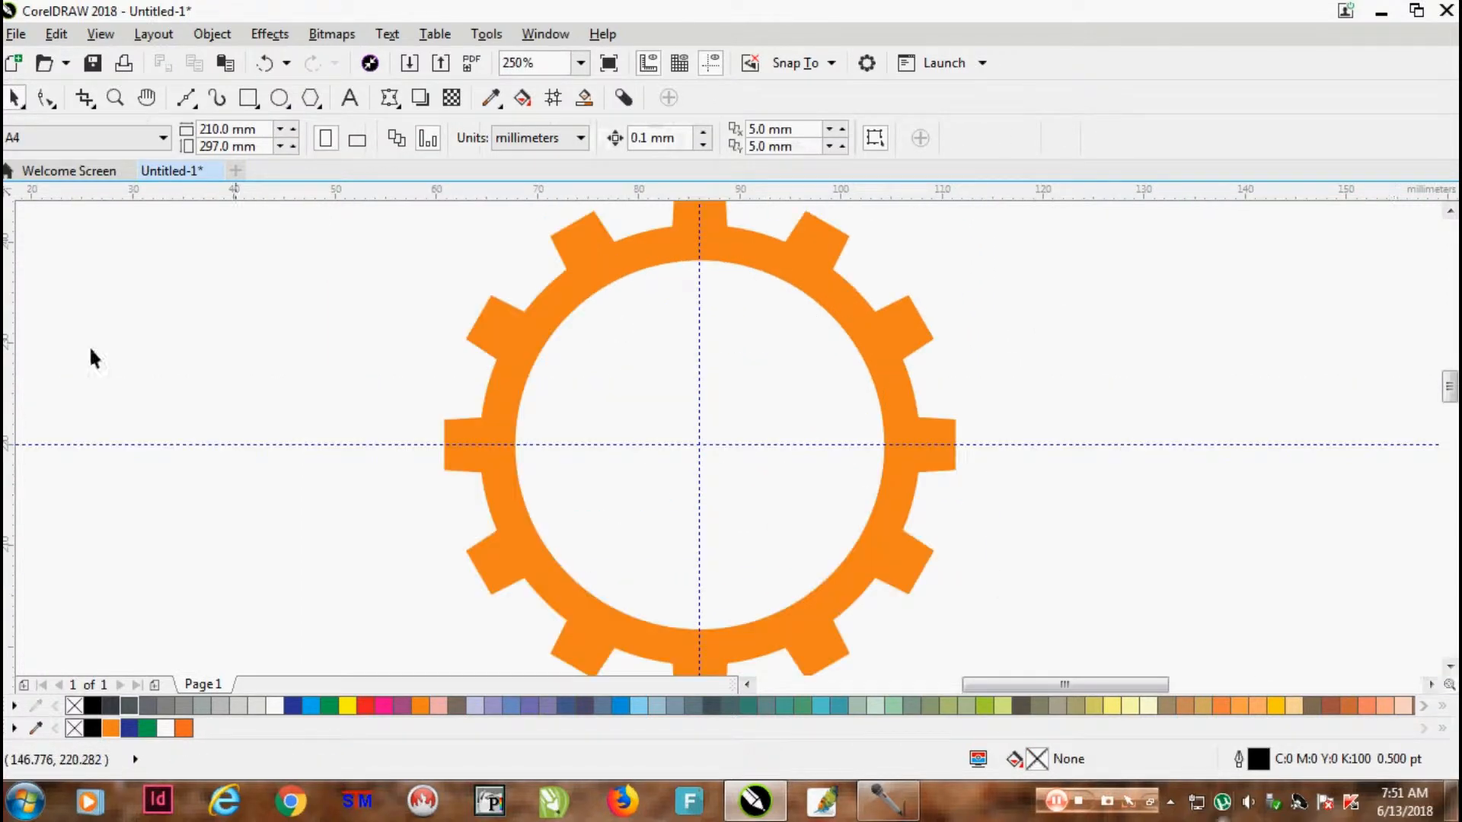
# Draw a circle about 28 mm wide inside the gear and set its diameter to 35 mm
pyautogui.click(279, 98)
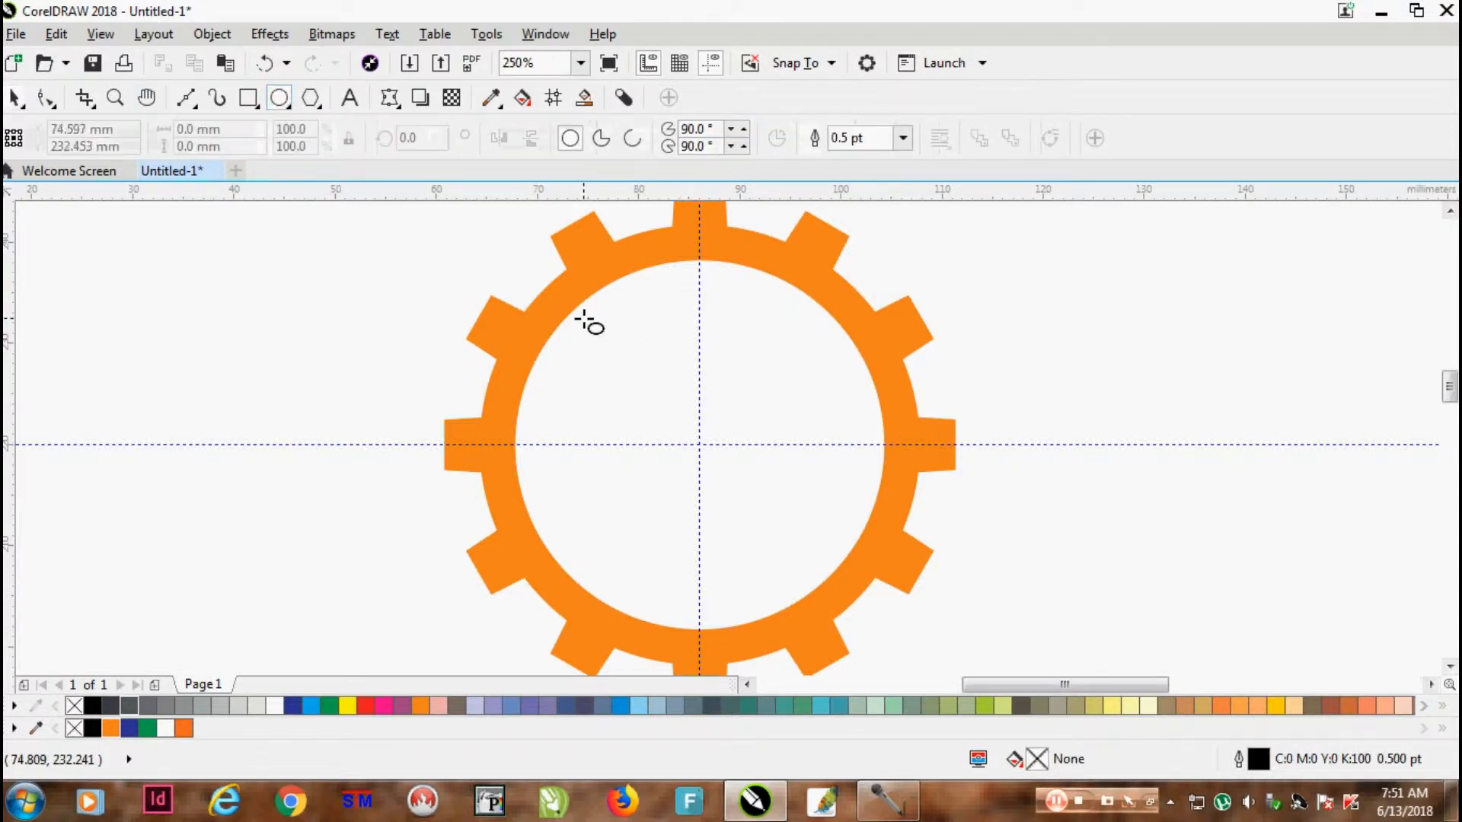
pyautogui.moveTo(583, 318); pyautogui.dragTo(813, 599)
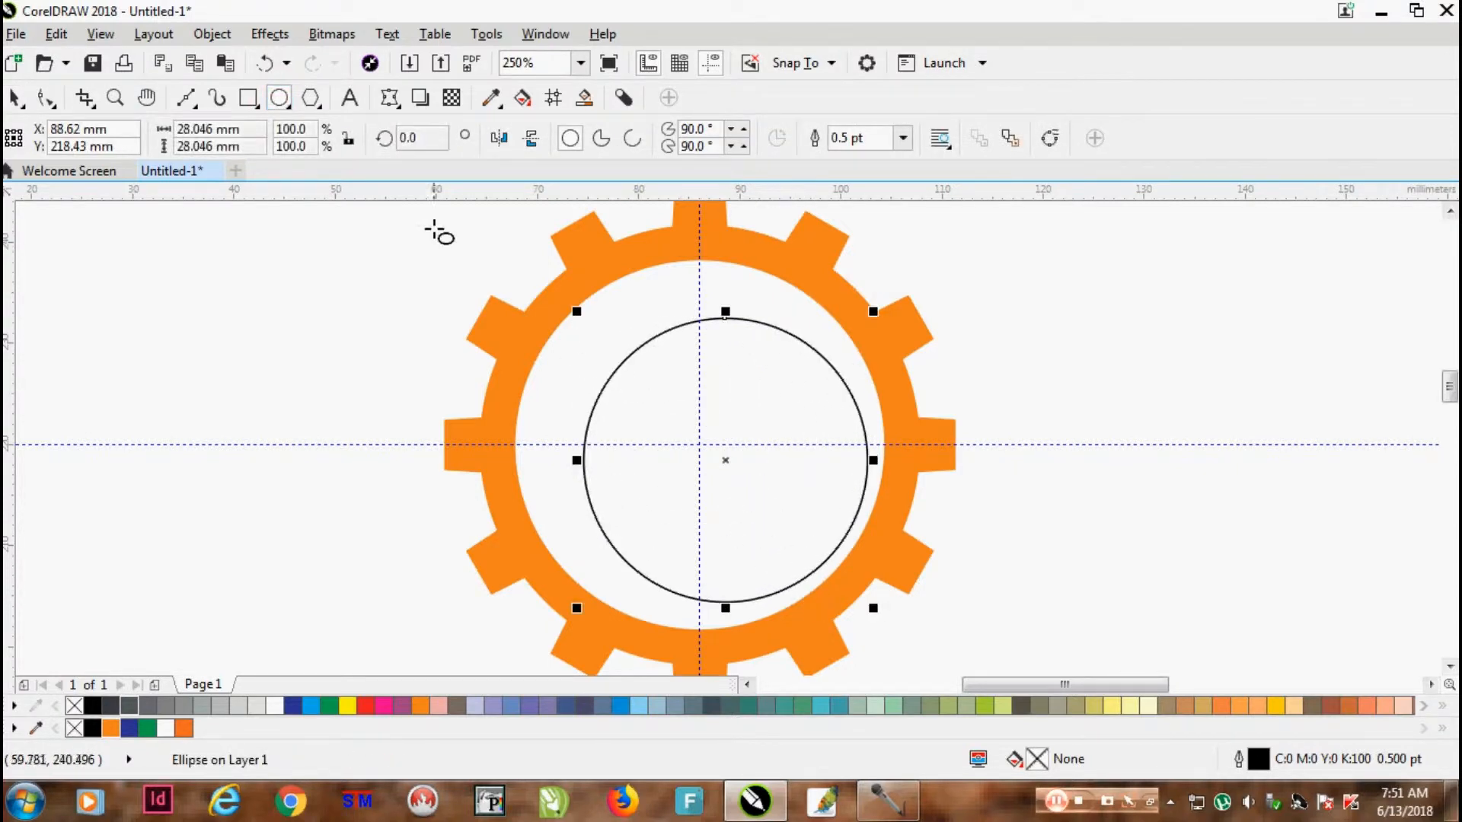
pyautogui.click(210, 129)
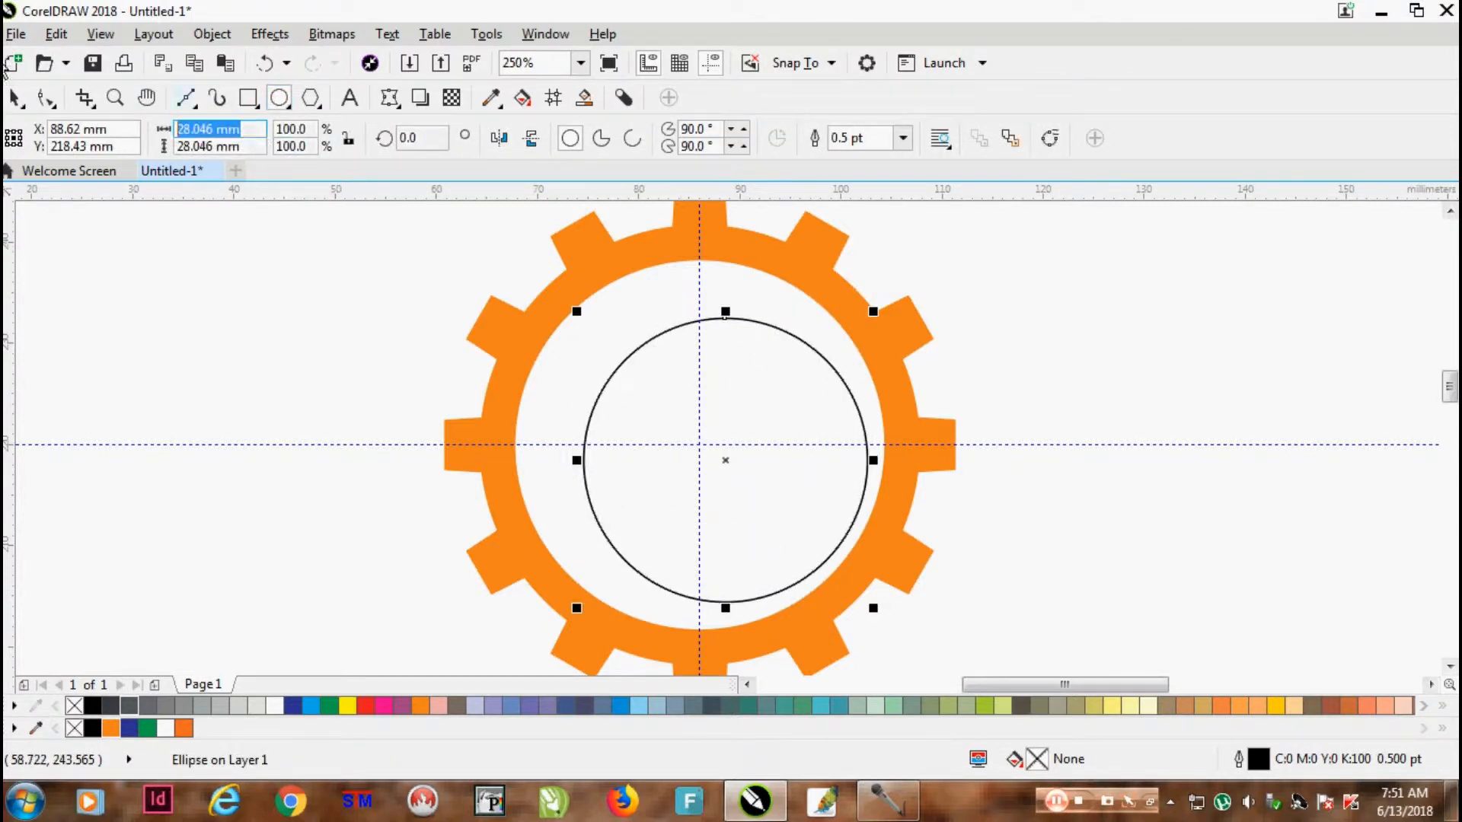
pyautogui.write('35')
pyautogui.press('Return')
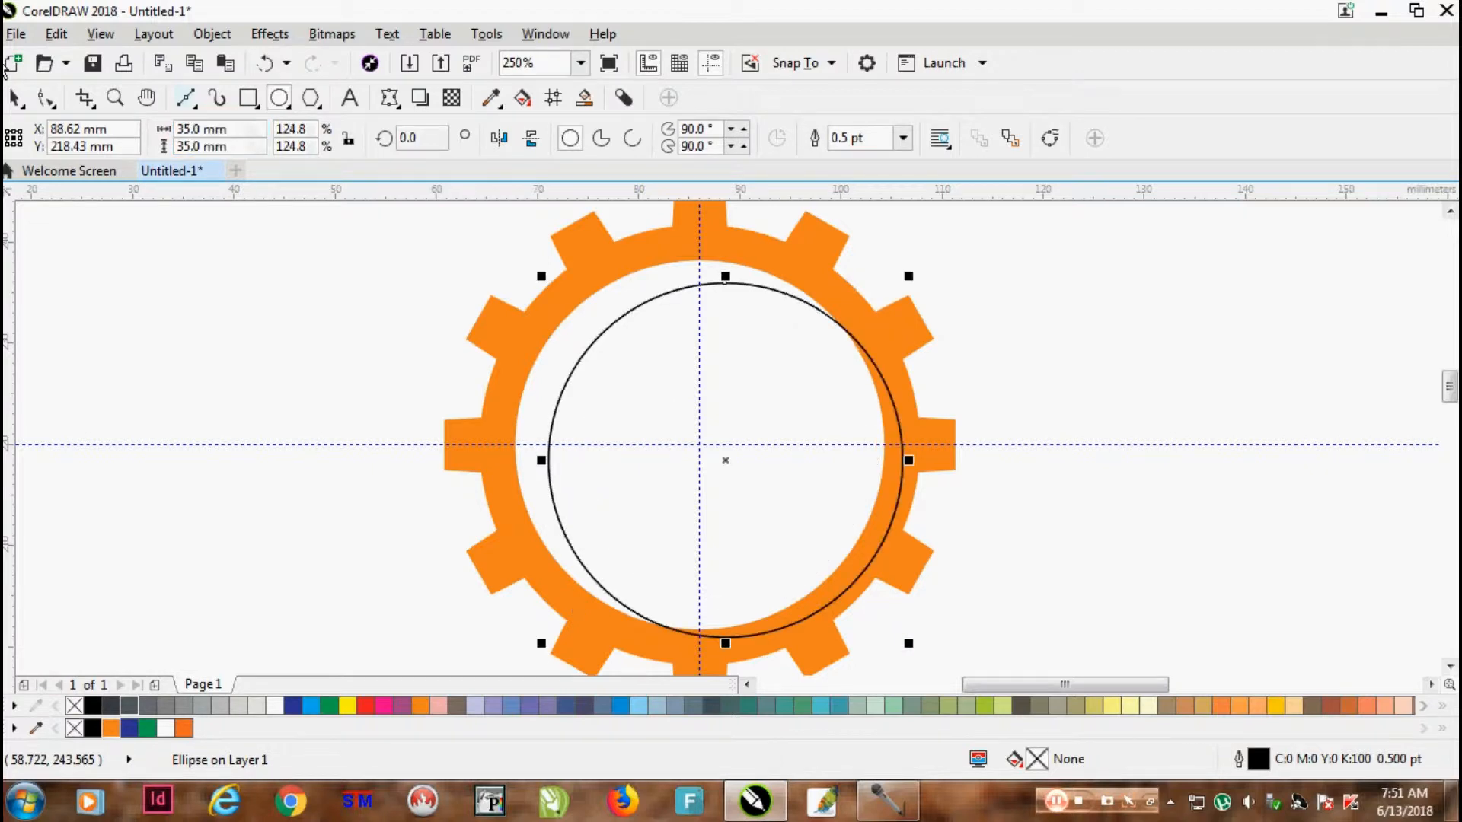
# Centre the 35 mm circle horizontally and vertically on the gear
pyautogui.click(15, 98)
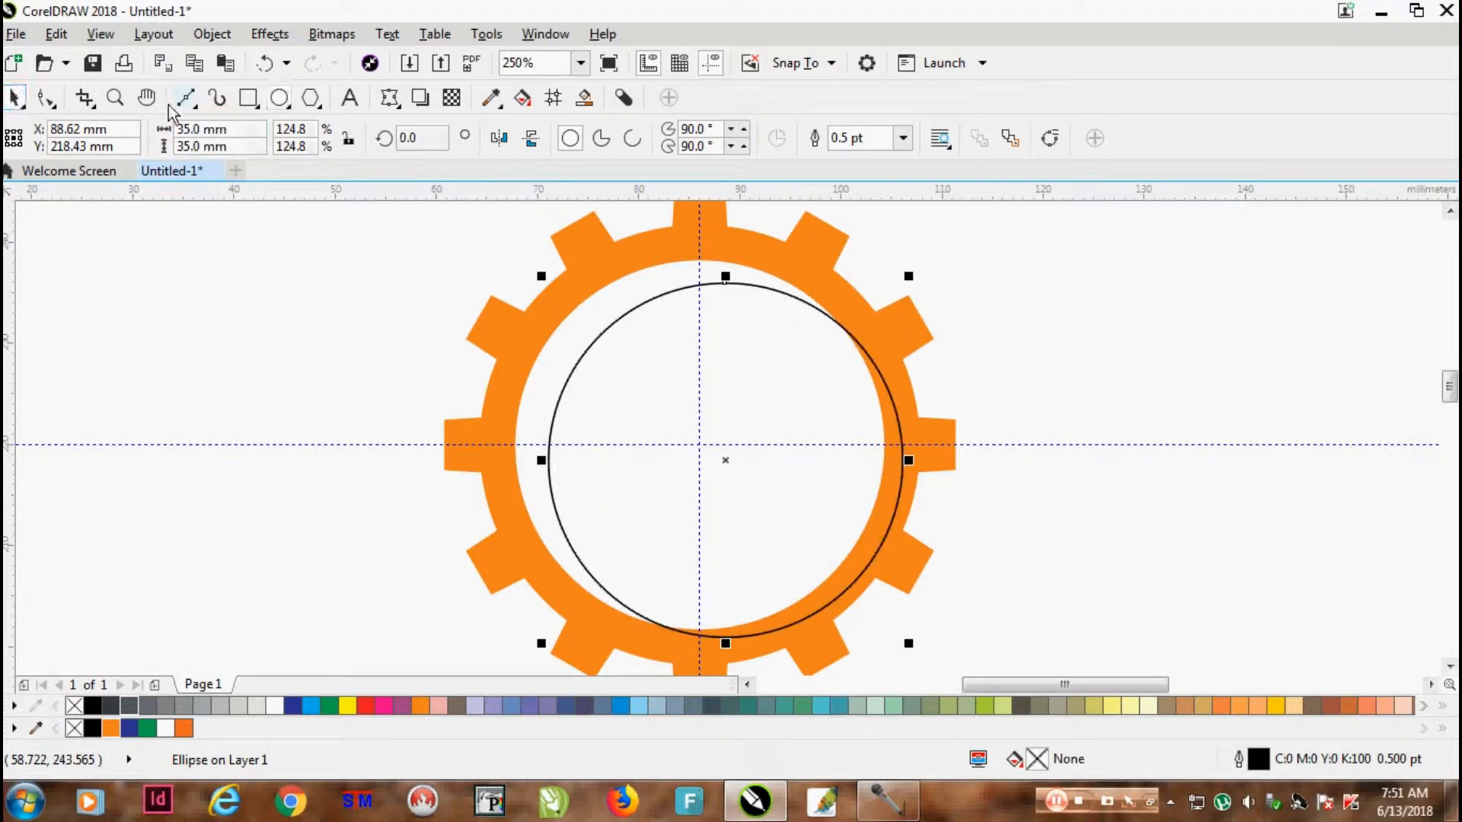
pyautogui.scroll(1, 776, 251)
pyautogui.keyDown('shift'); pyautogui.click(767, 252); pyautogui.keyUp('shift')
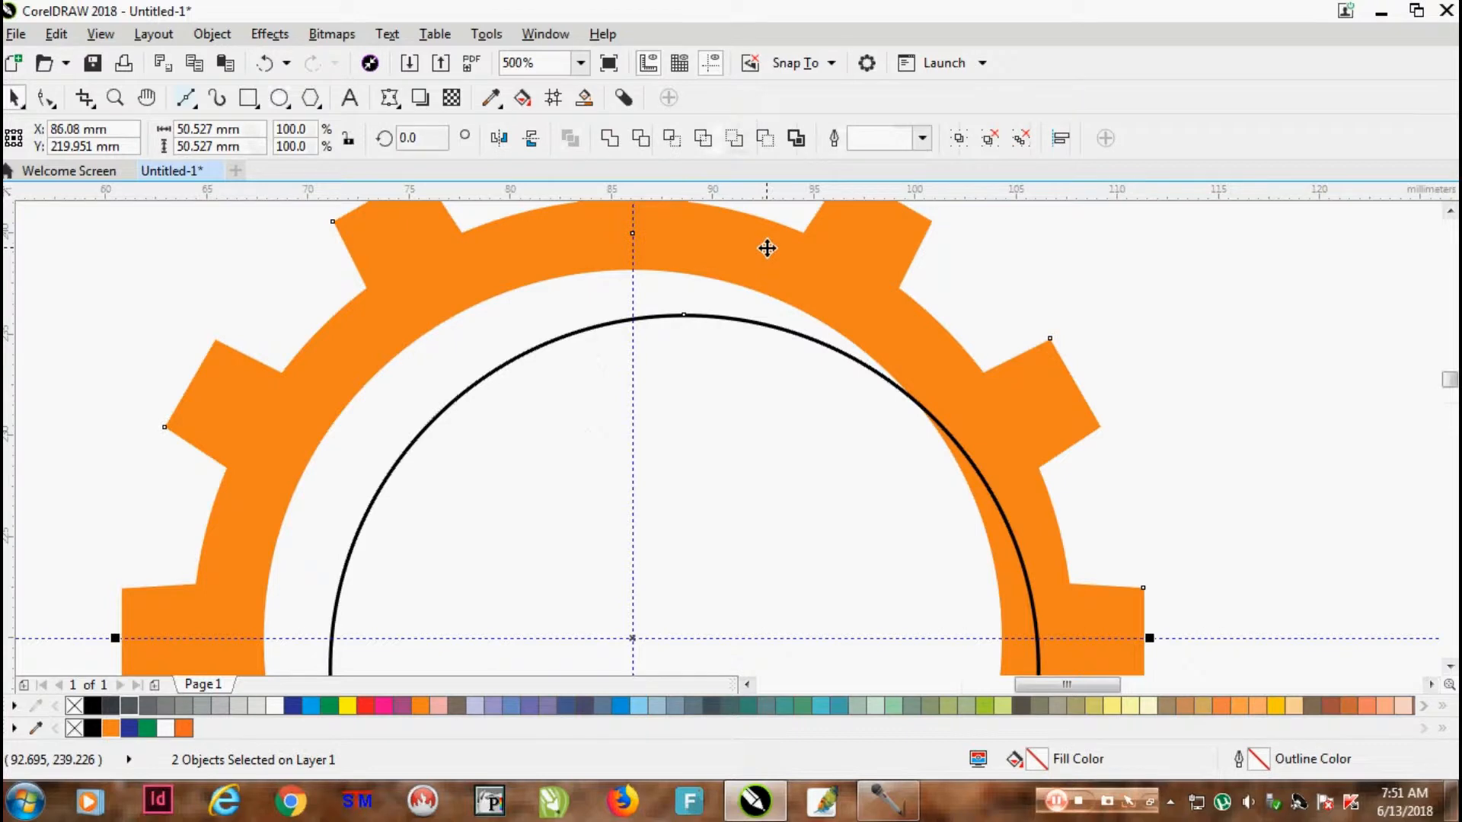
pyautogui.press('c')
pyautogui.press('e')
pyautogui.click(714, 320)
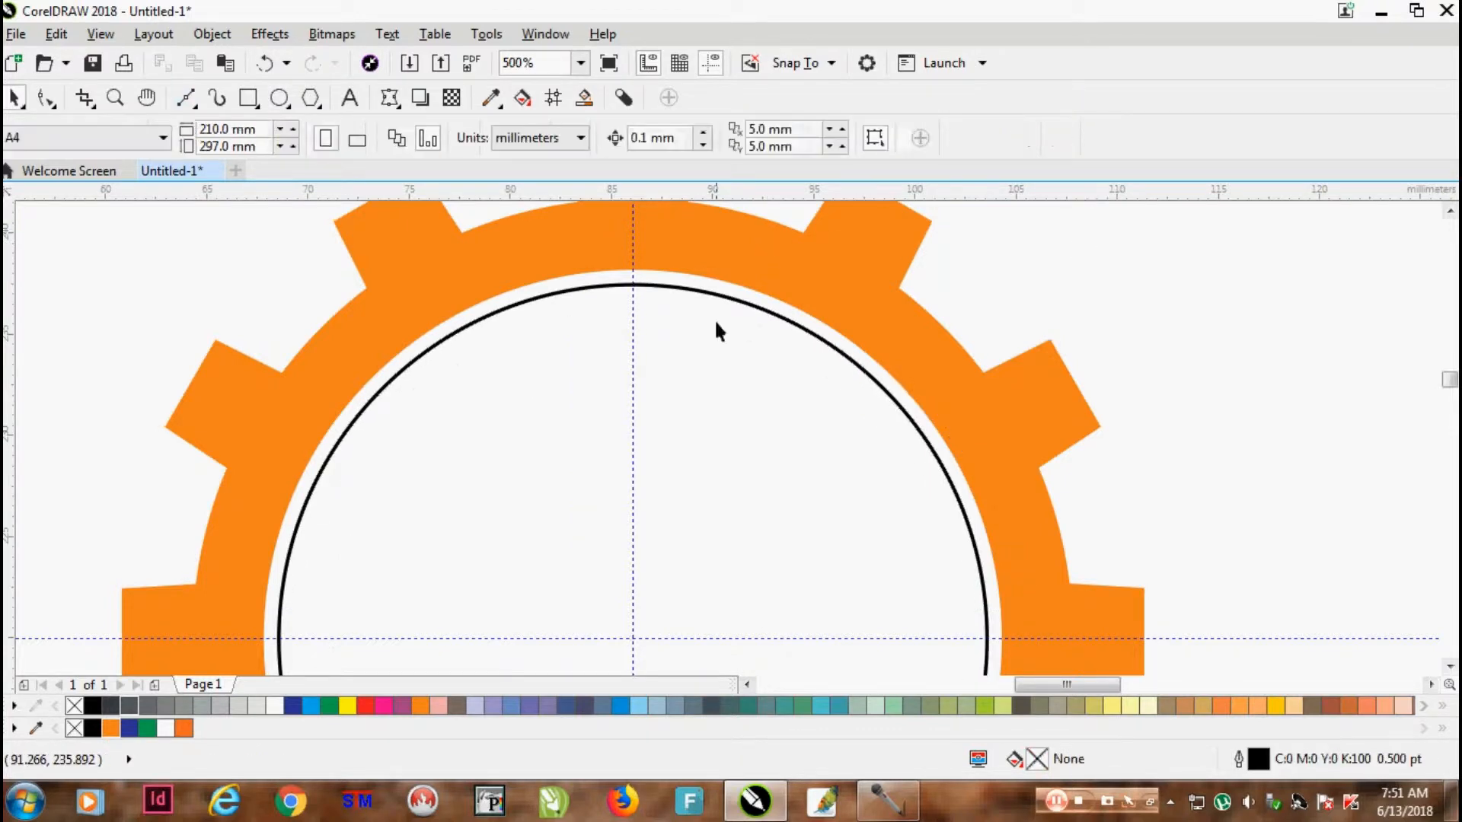
# Set the inner circle's outline width to 3 pt and shrink the circle about its centre to about 34.1 mm
pyautogui.scroll(-2, 750, 369)
pyautogui.scroll(2, 733, 359)
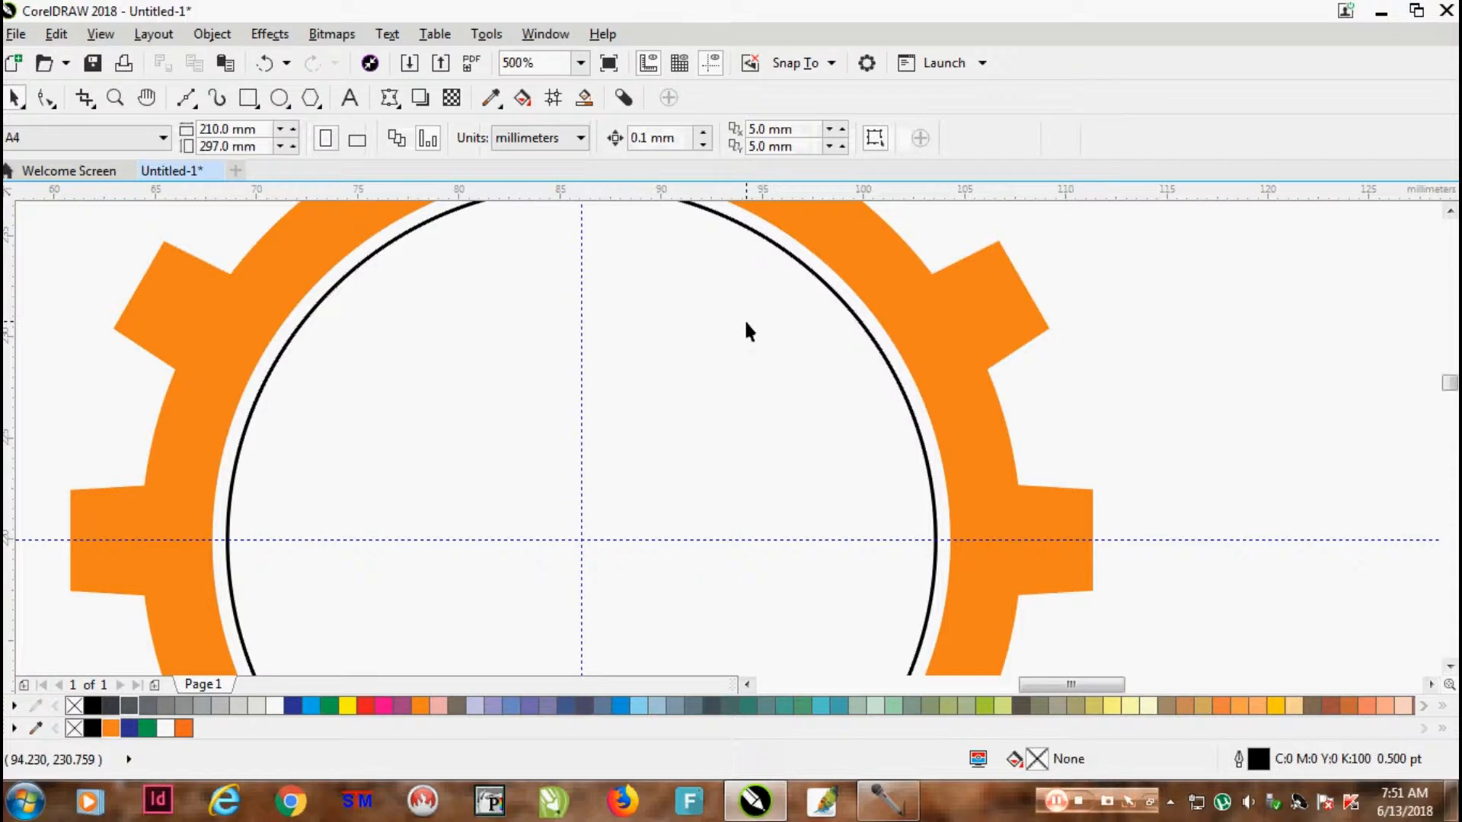
pyautogui.scroll(-2, 744, 318)
pyautogui.scroll(2, 743, 311)
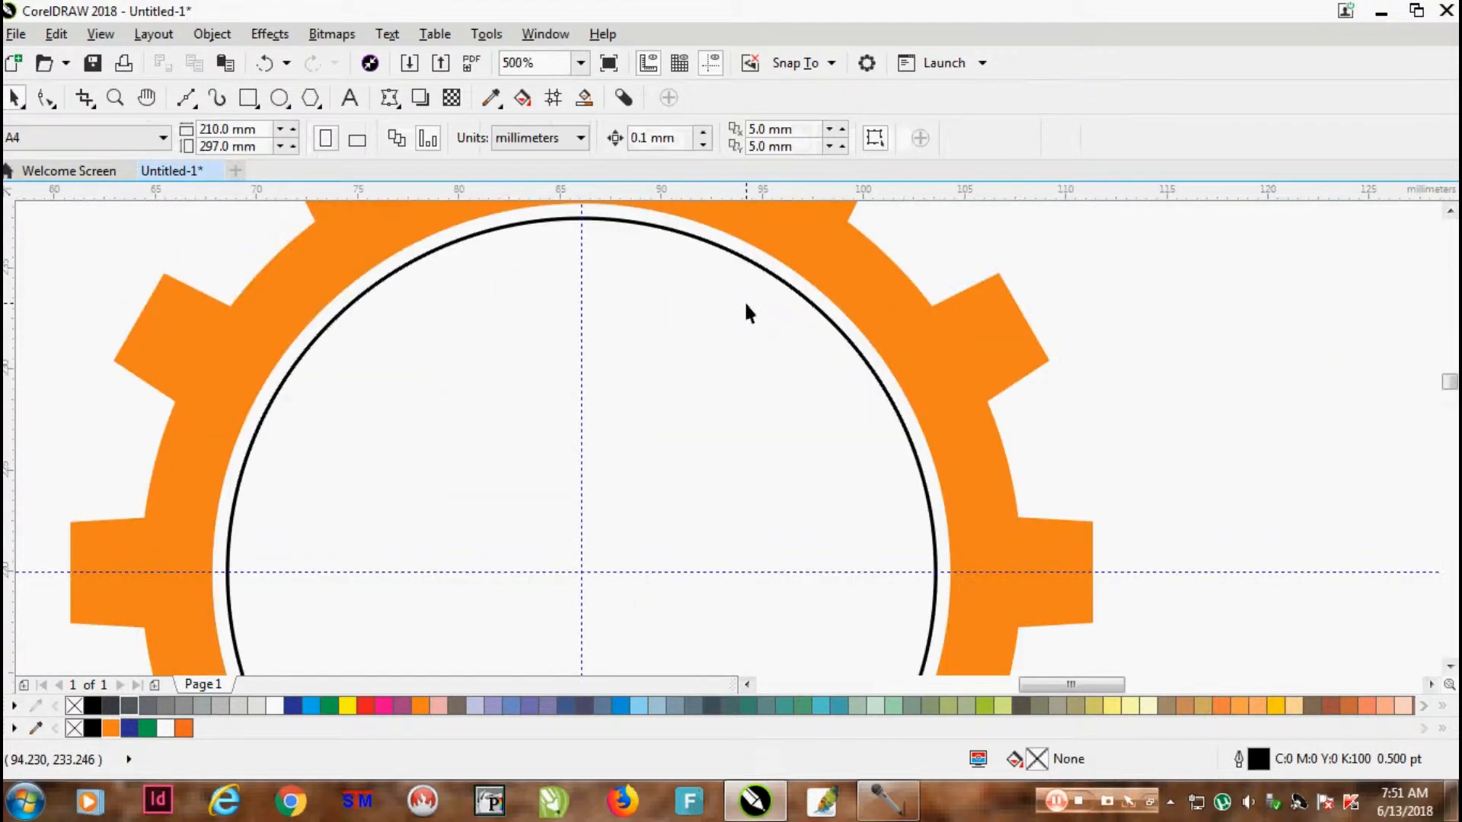
pyautogui.click(744, 257)
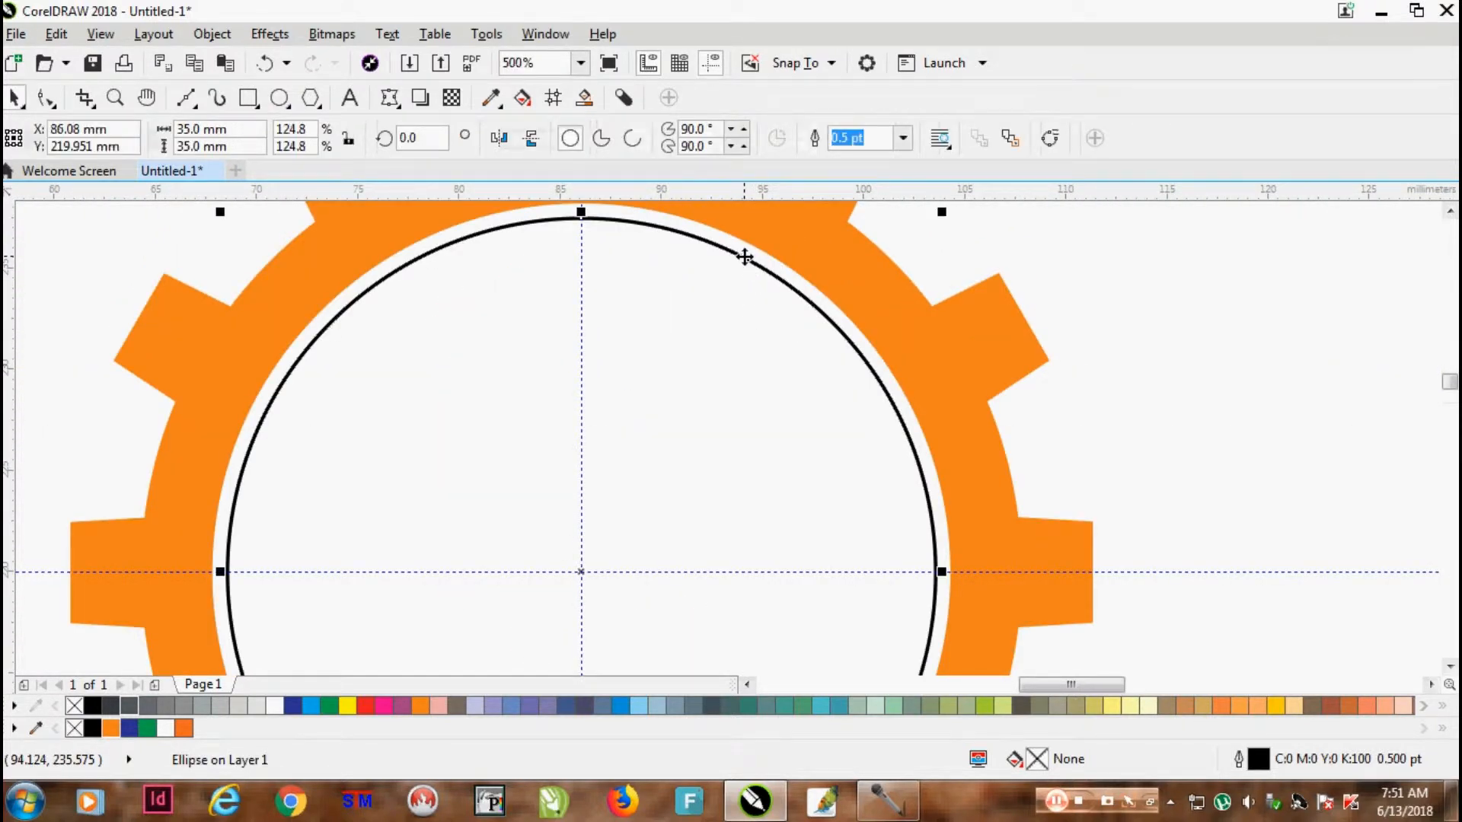
pyautogui.press('F12')
pyautogui.write('3')
pyautogui.press('Return')
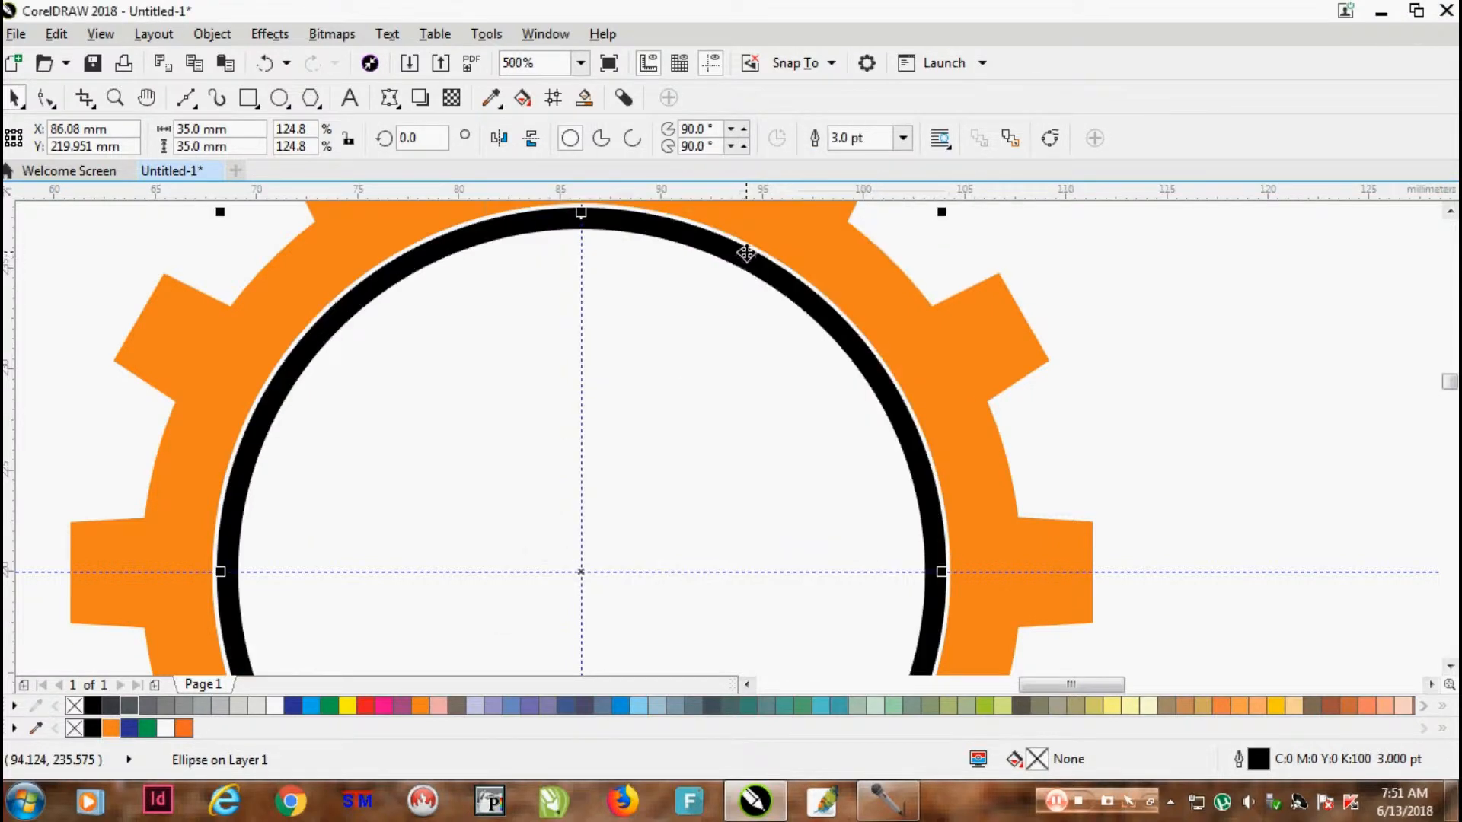
pyautogui.moveTo(948, 214); pyautogui.dragTo(939, 221)
# Set the inner circle's outline width to 2 pt and enlarge the circle about its centre to about 34.4 mm
pyautogui.press('F12')
pyautogui.write('2')
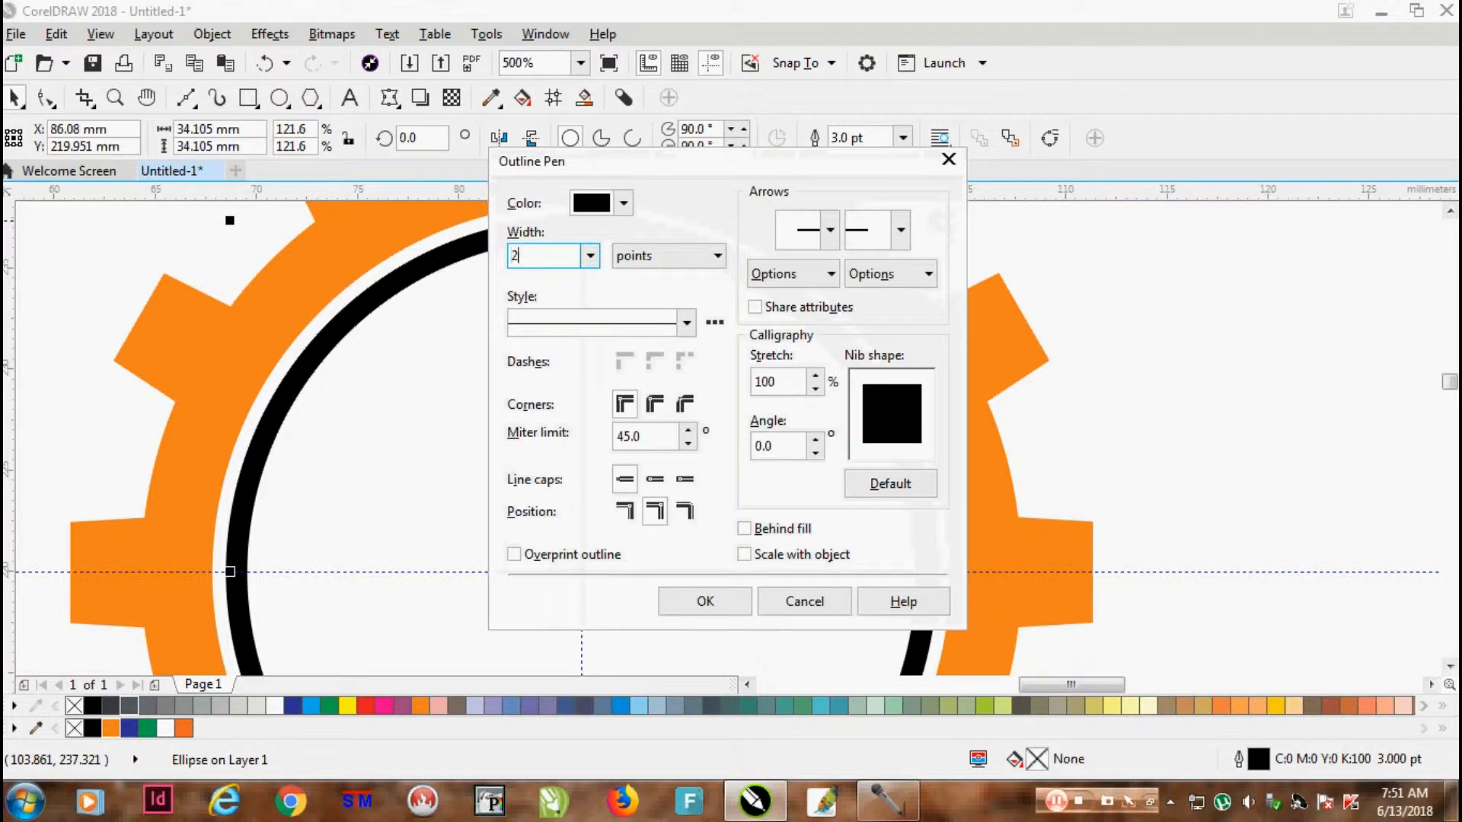
pyautogui.press('Return')
pyautogui.moveTo(937, 218); pyautogui.dragTo(940, 216)
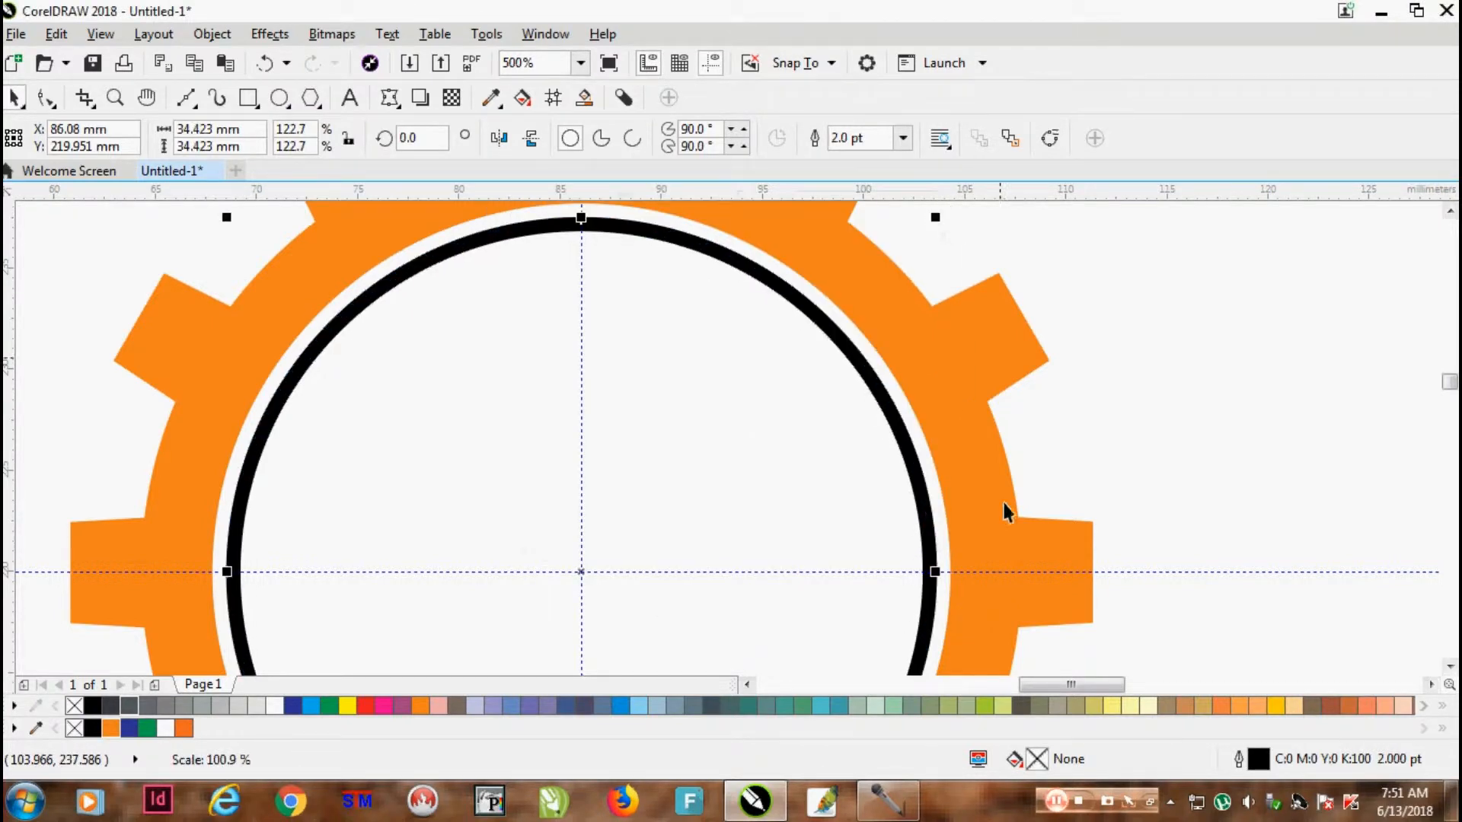
# Colour the inner circle's outline blue (C:100 M:100) and make a concentric copy of the circle about 31.9 mm wide
pyautogui.rightClick(289, 708)
pyautogui.scroll(-2, 656, 522)
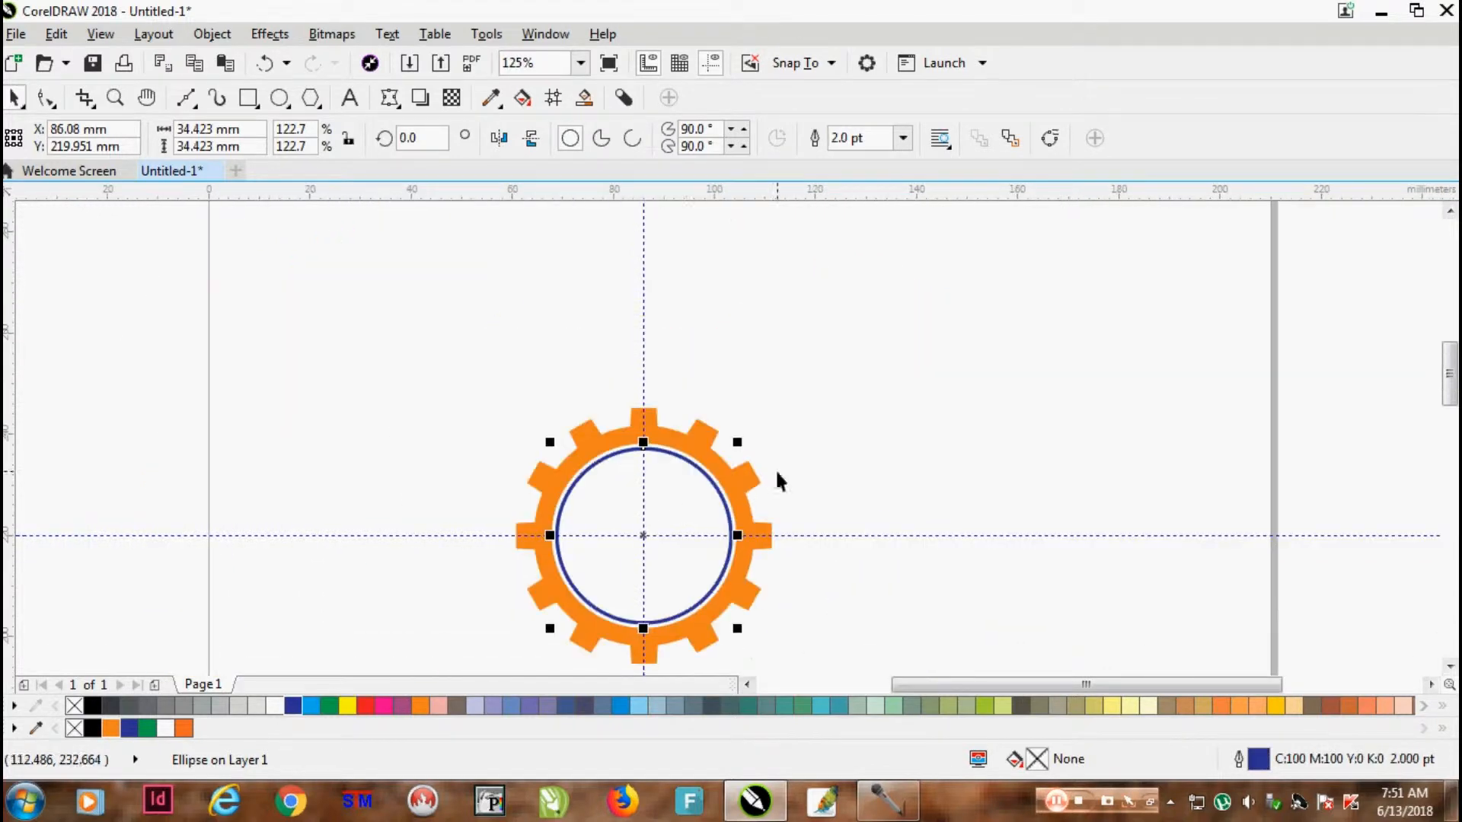
pyautogui.scroll(2, 682, 502)
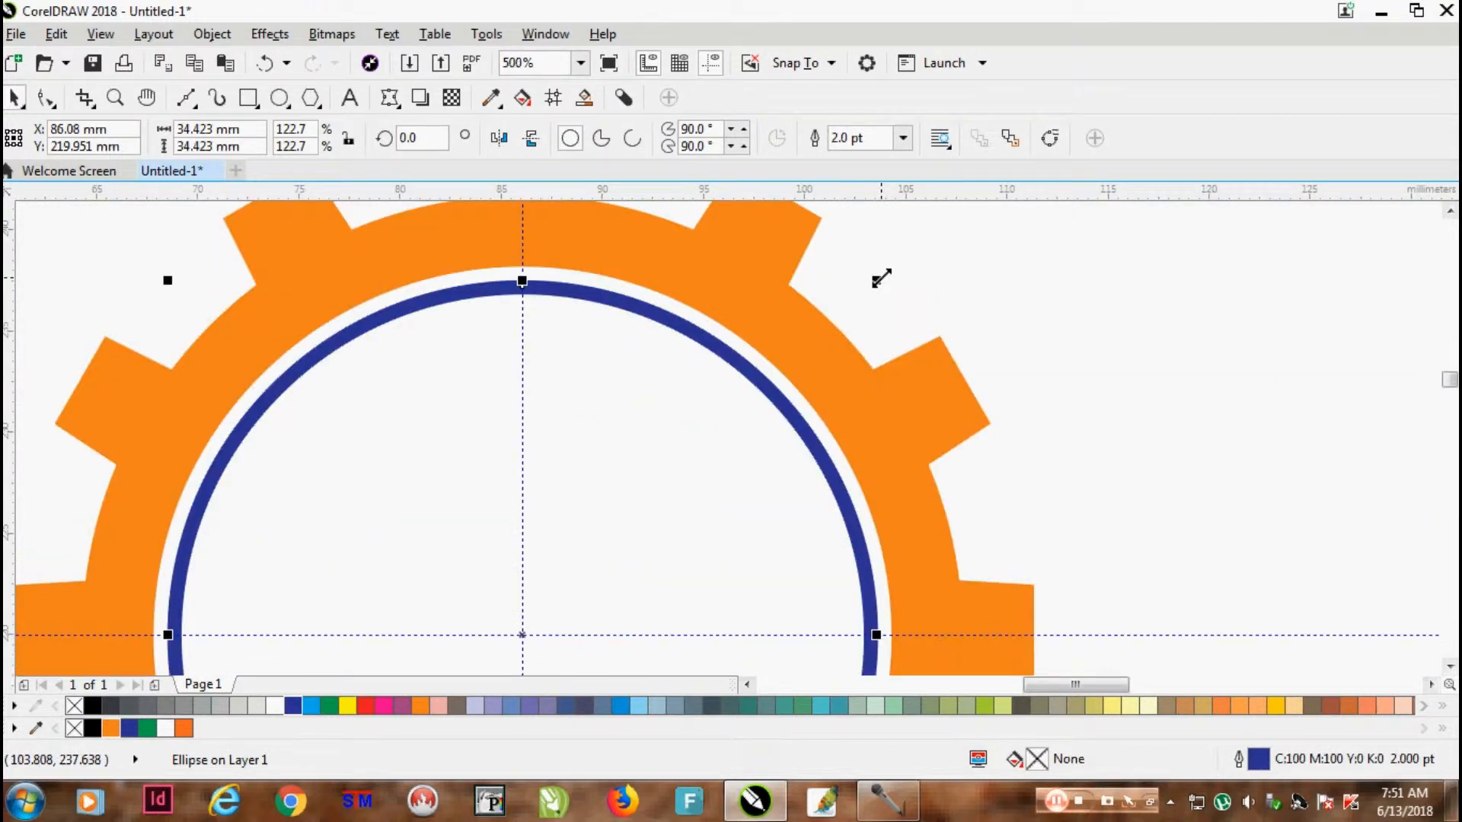
pyautogui.moveTo(880, 278); pyautogui.dragTo(854, 297)
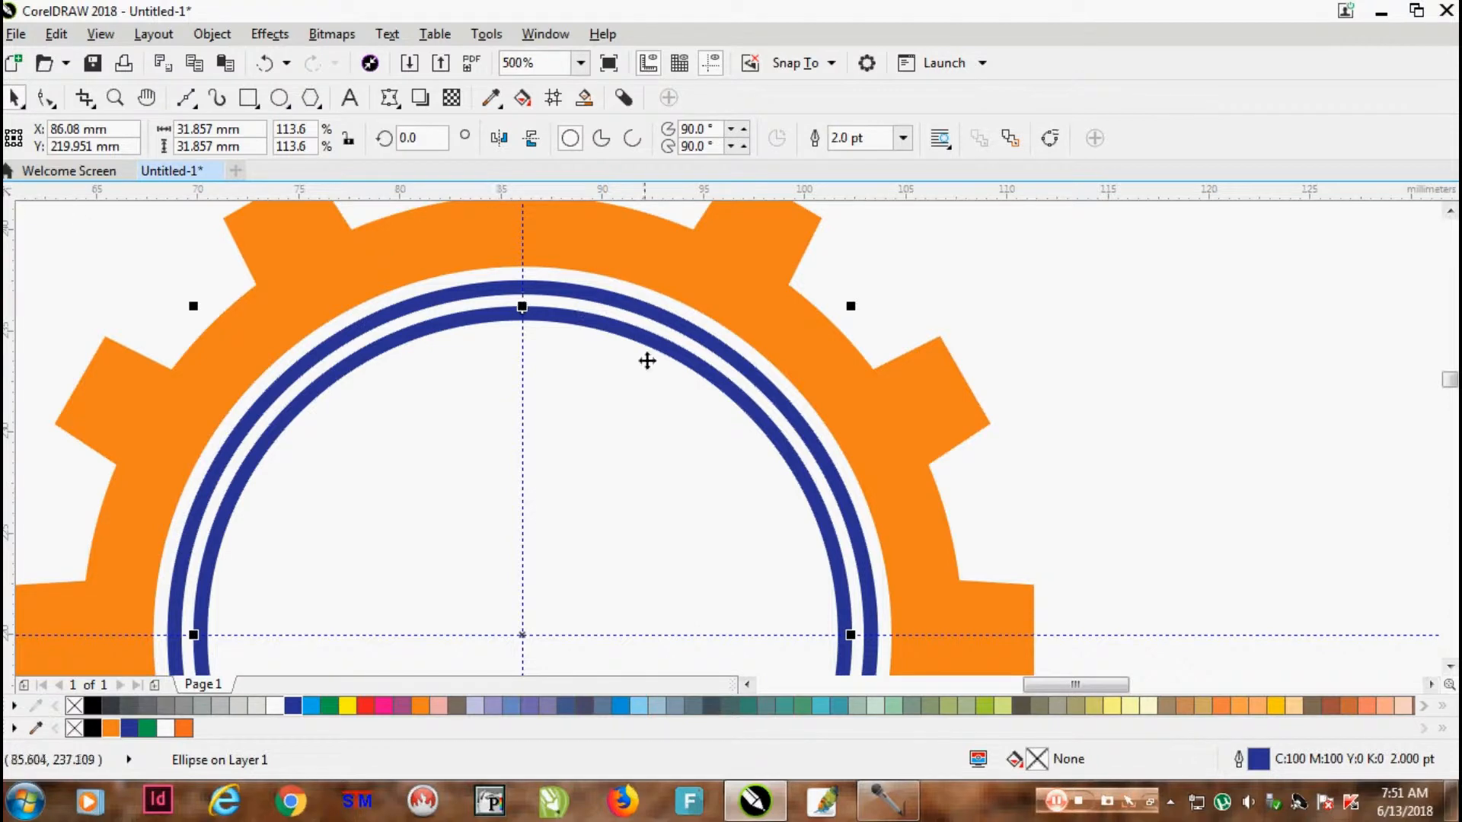
# Fill the smaller circle with green, remove its outline and enlarge it about its centre to about 32 mm
pyautogui.click(147, 728)
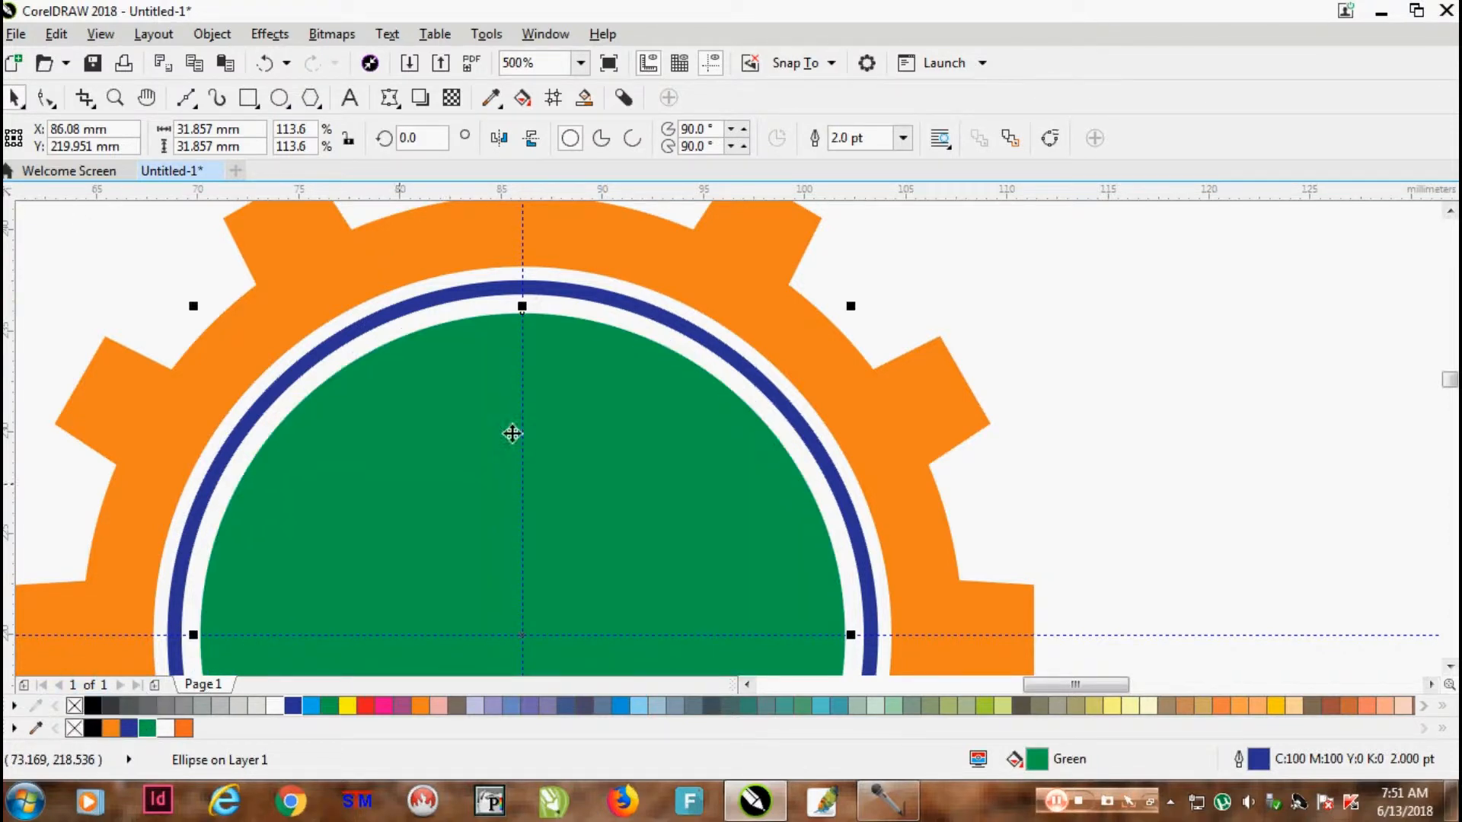
pyautogui.rightClick(74, 728)
pyautogui.scroll(2, 815, 335)
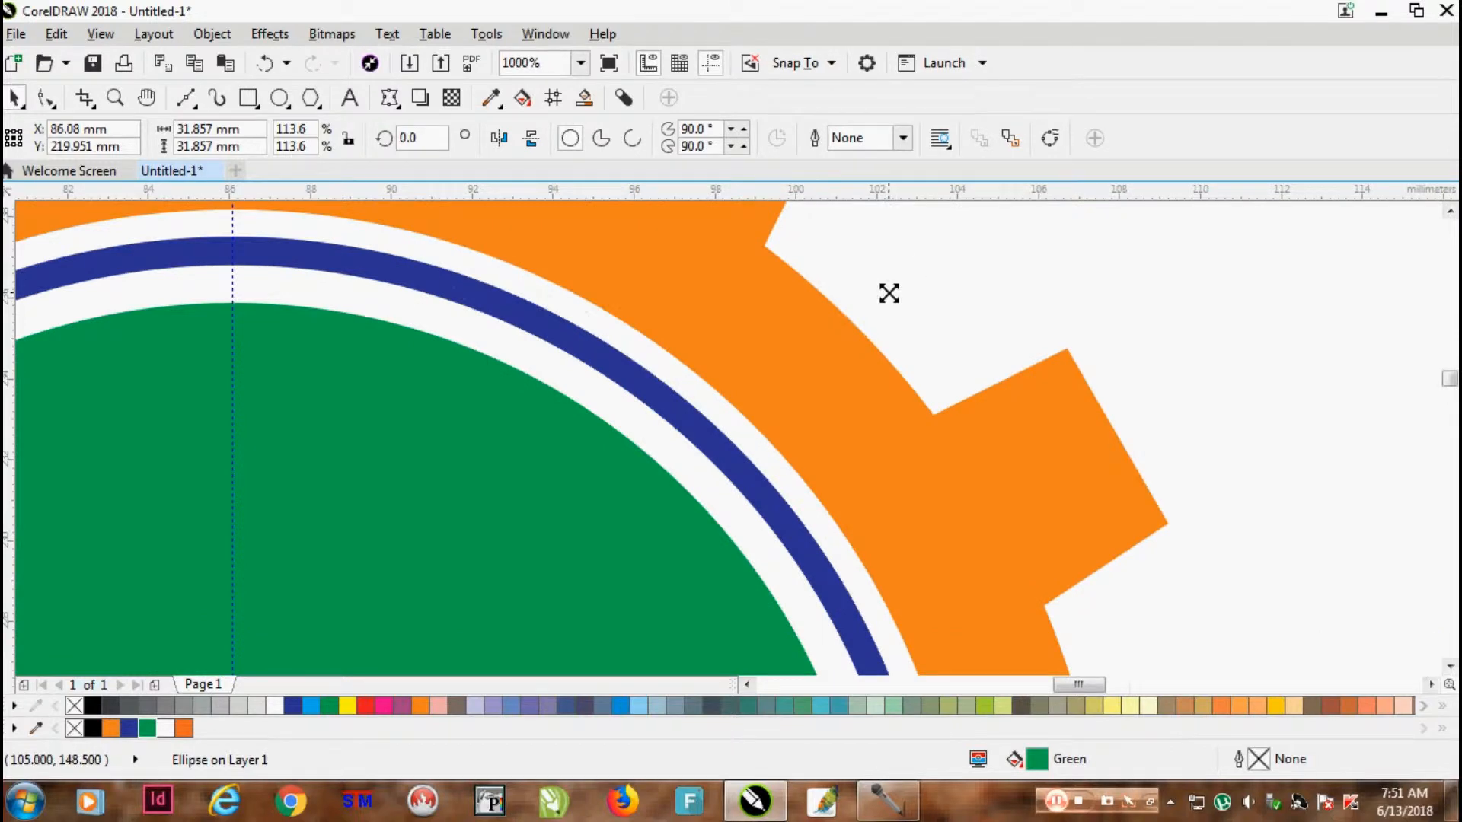
pyautogui.moveTo(889, 293); pyautogui.dragTo(892, 290)
pyautogui.scroll(-1, 898, 298)
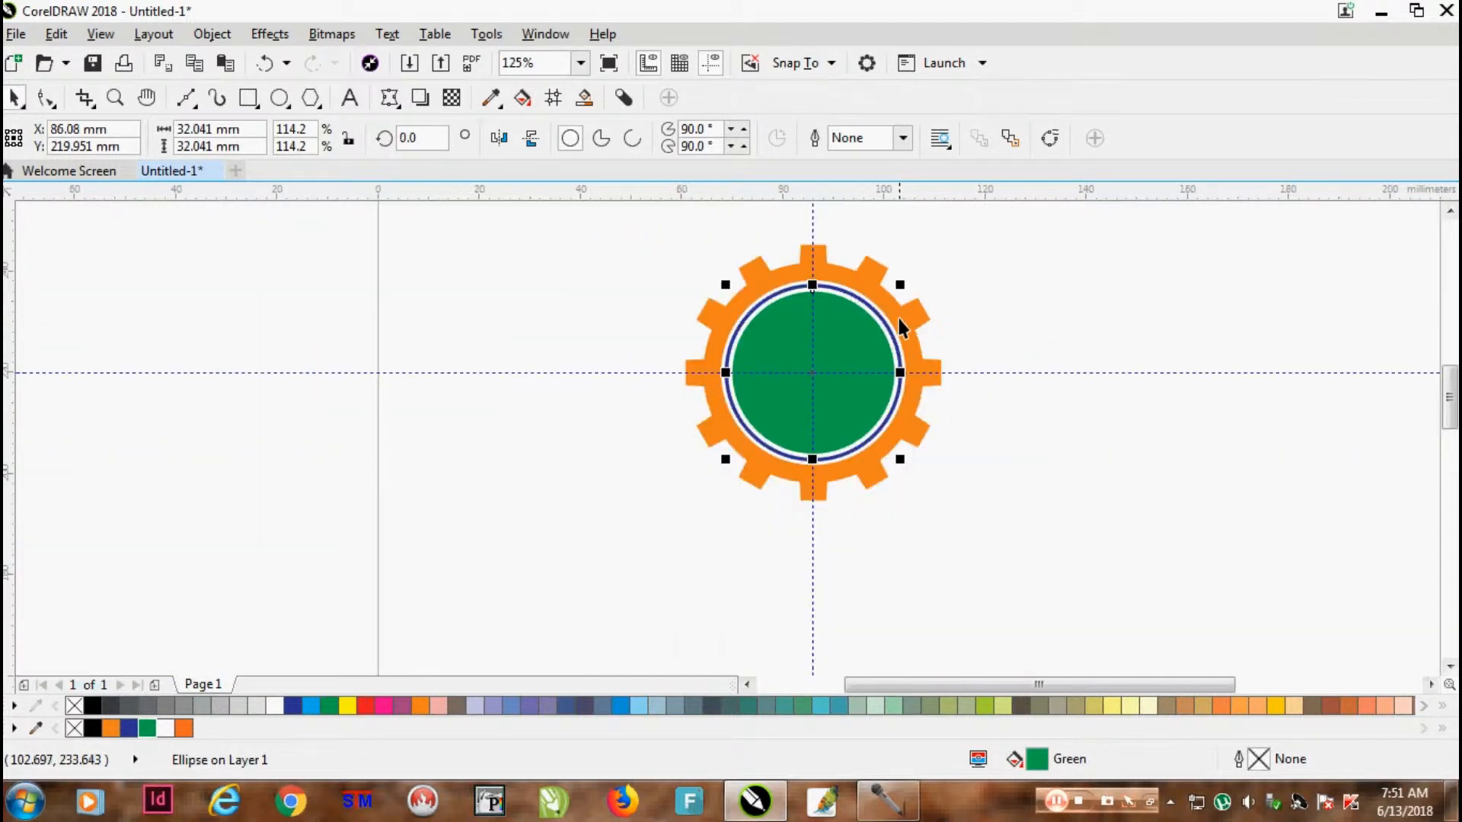
pyautogui.scroll(2, 883, 323)
pyautogui.scroll(-2, 875, 325)
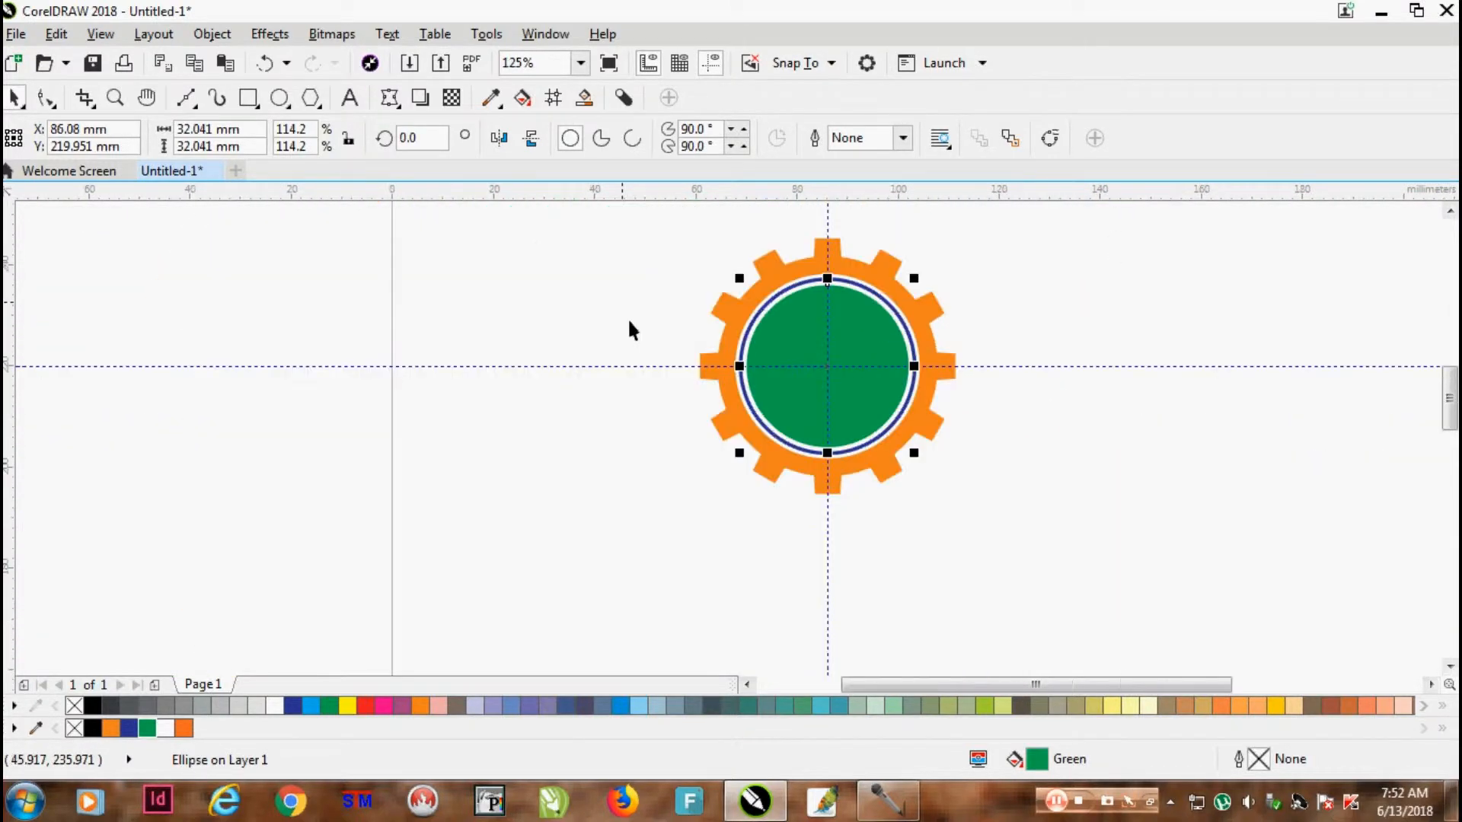
pyautogui.scroll(1, 881, 307)
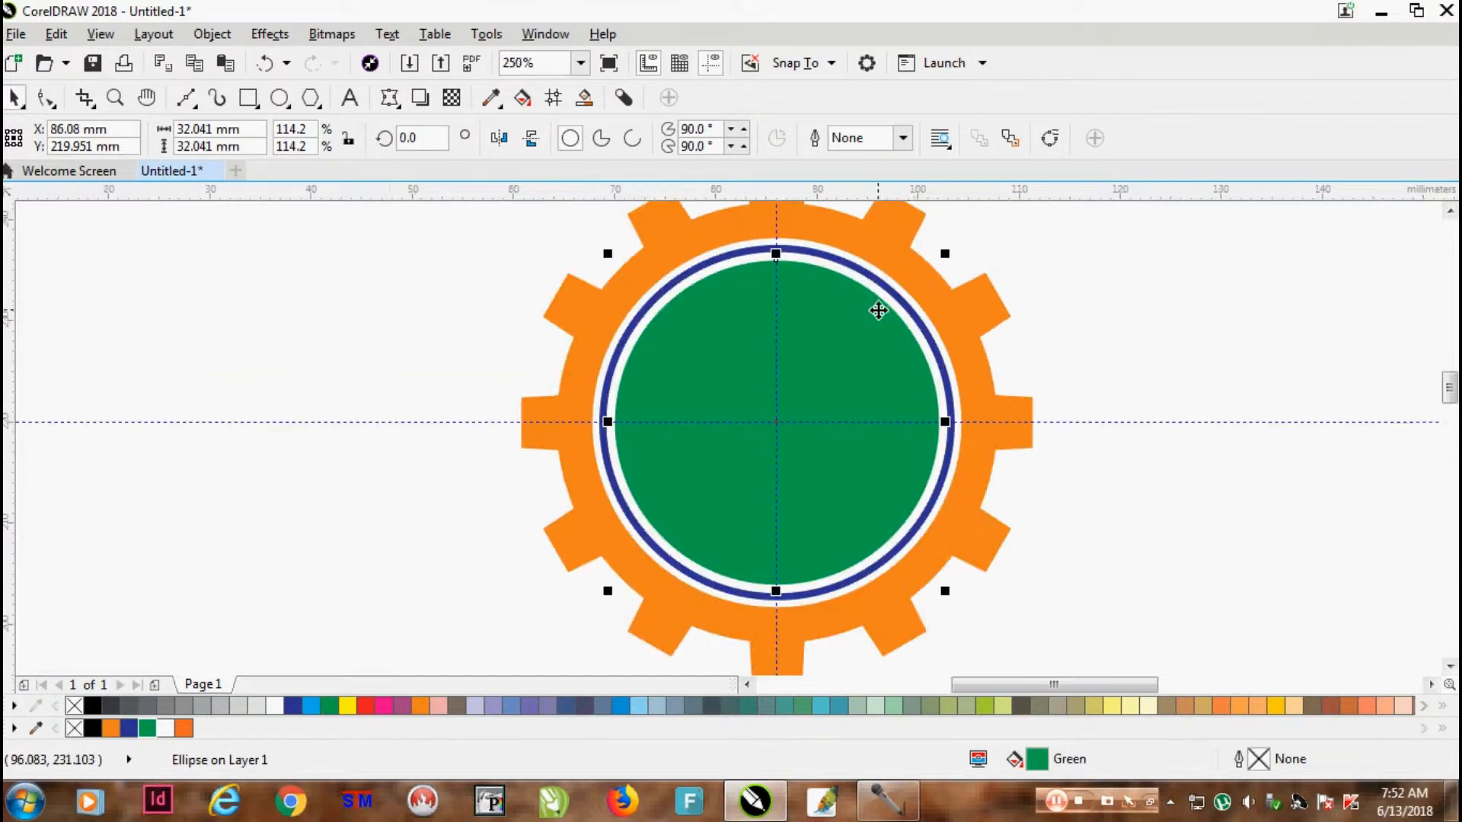
pyautogui.moveTo(786, 342); pyautogui.dragTo(1043, 310)
pyautogui.hotkey('ctrl', 'z')
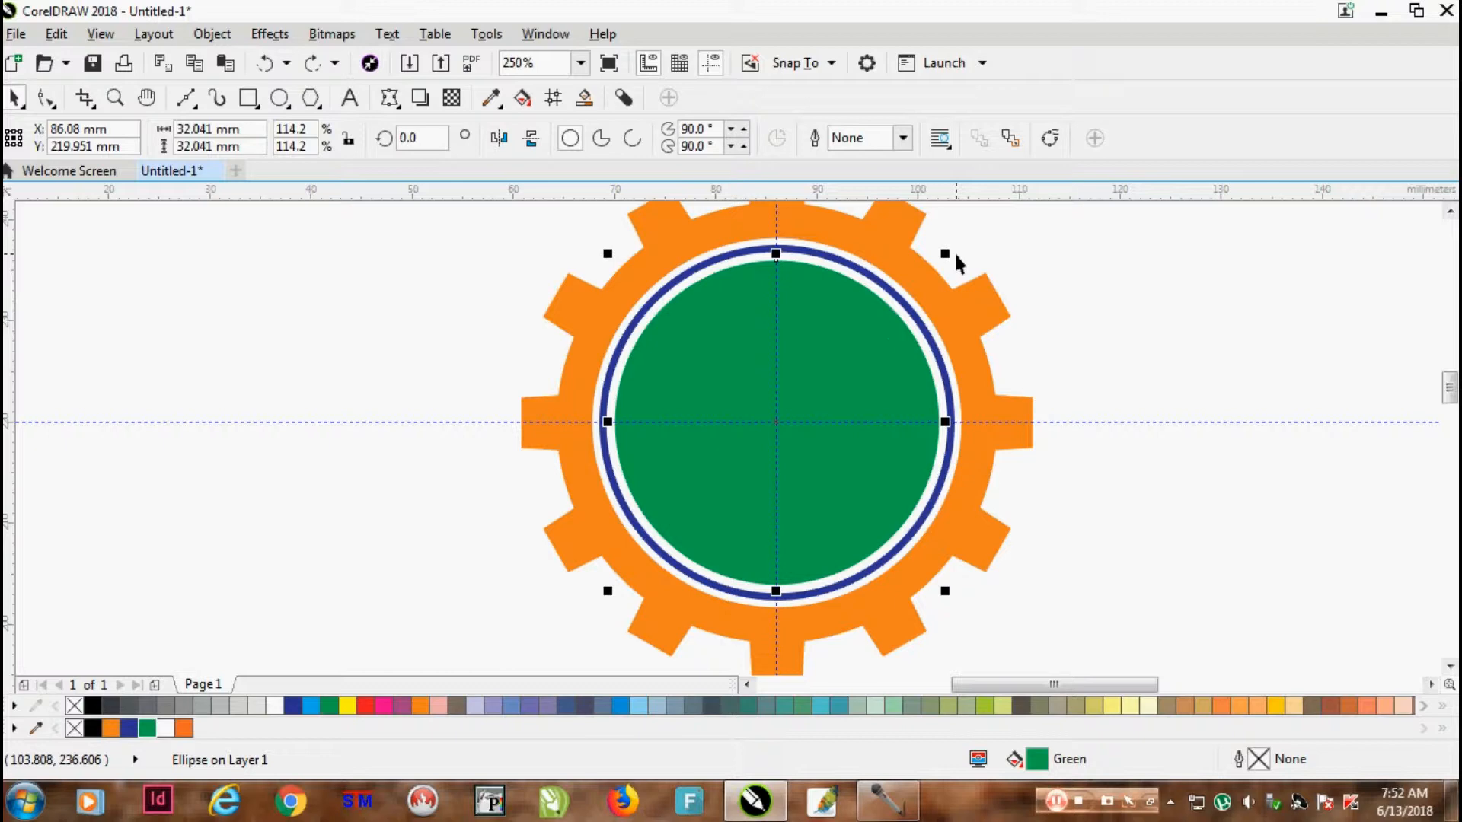
# Make a concentric copy of the green circle about 19.8 mm wide and fill it with white
pyautogui.moveTo(948, 254); pyautogui.dragTo(887, 318)
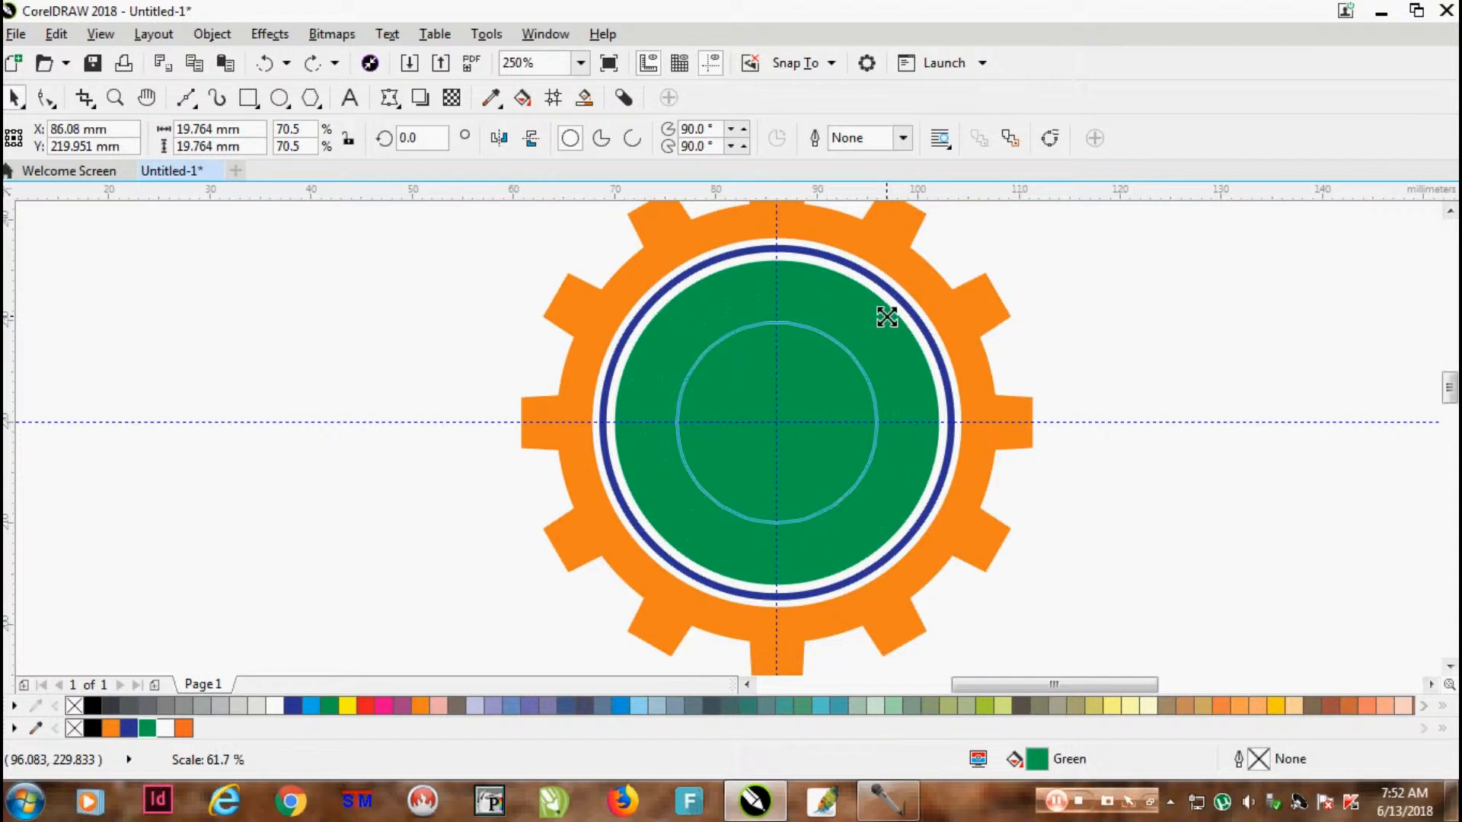
pyautogui.moveTo(887, 318); pyautogui.dragTo(887, 317)
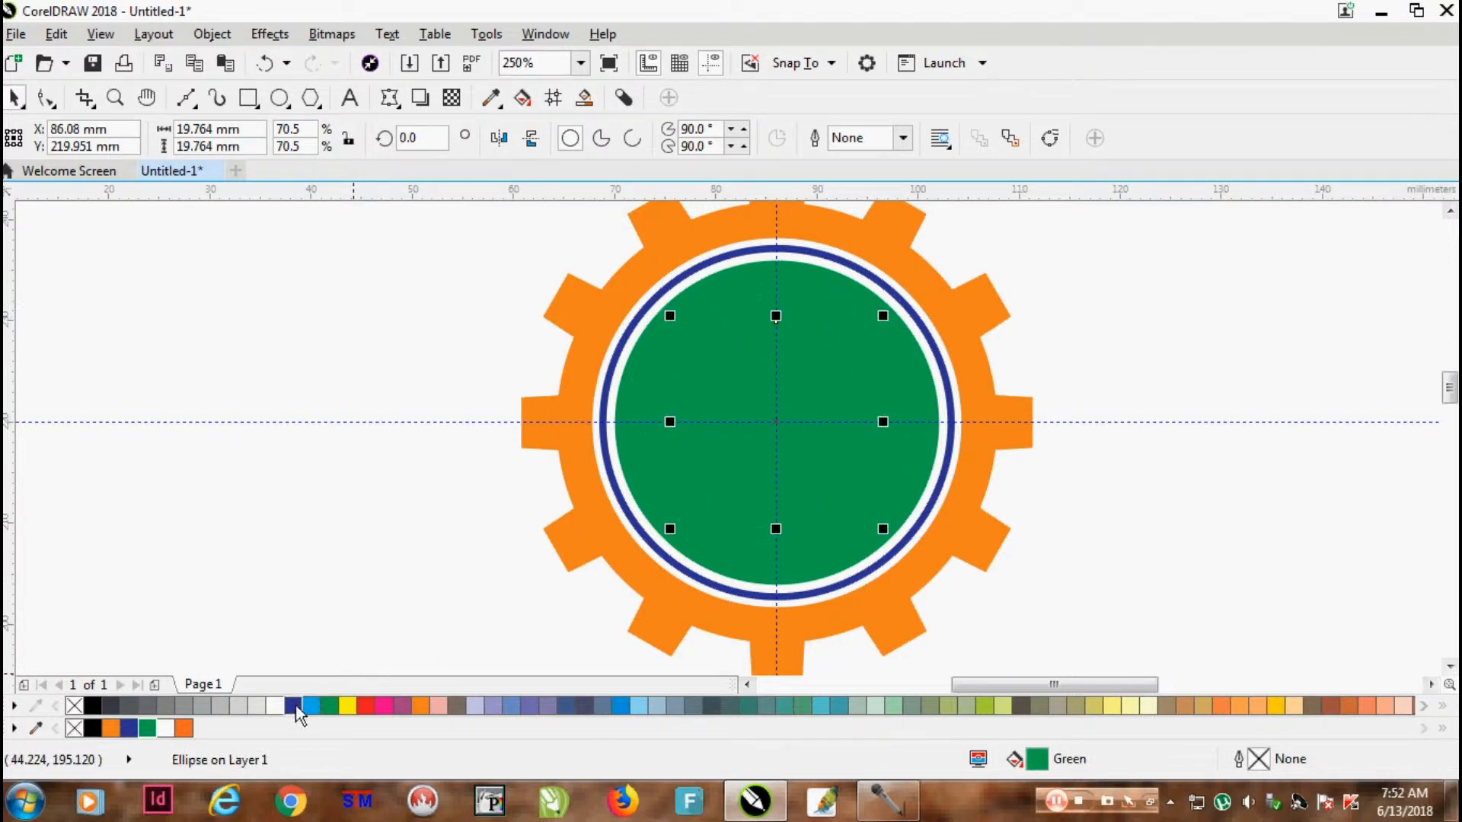
pyautogui.click(275, 706)
pyautogui.scroll(-3, 1108, 384)
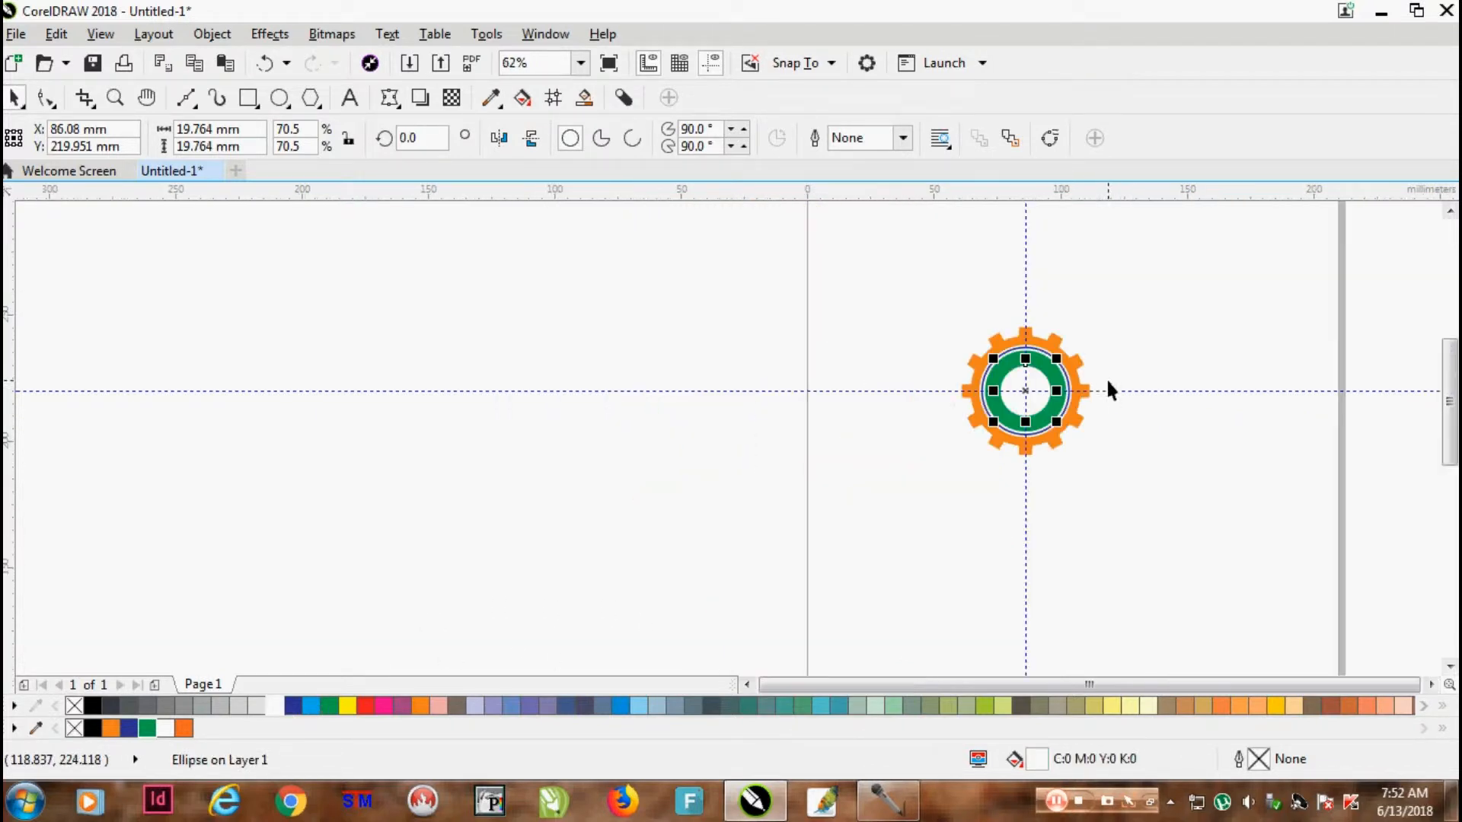
pyautogui.scroll(3, 1105, 377)
pyautogui.click(1131, 358)
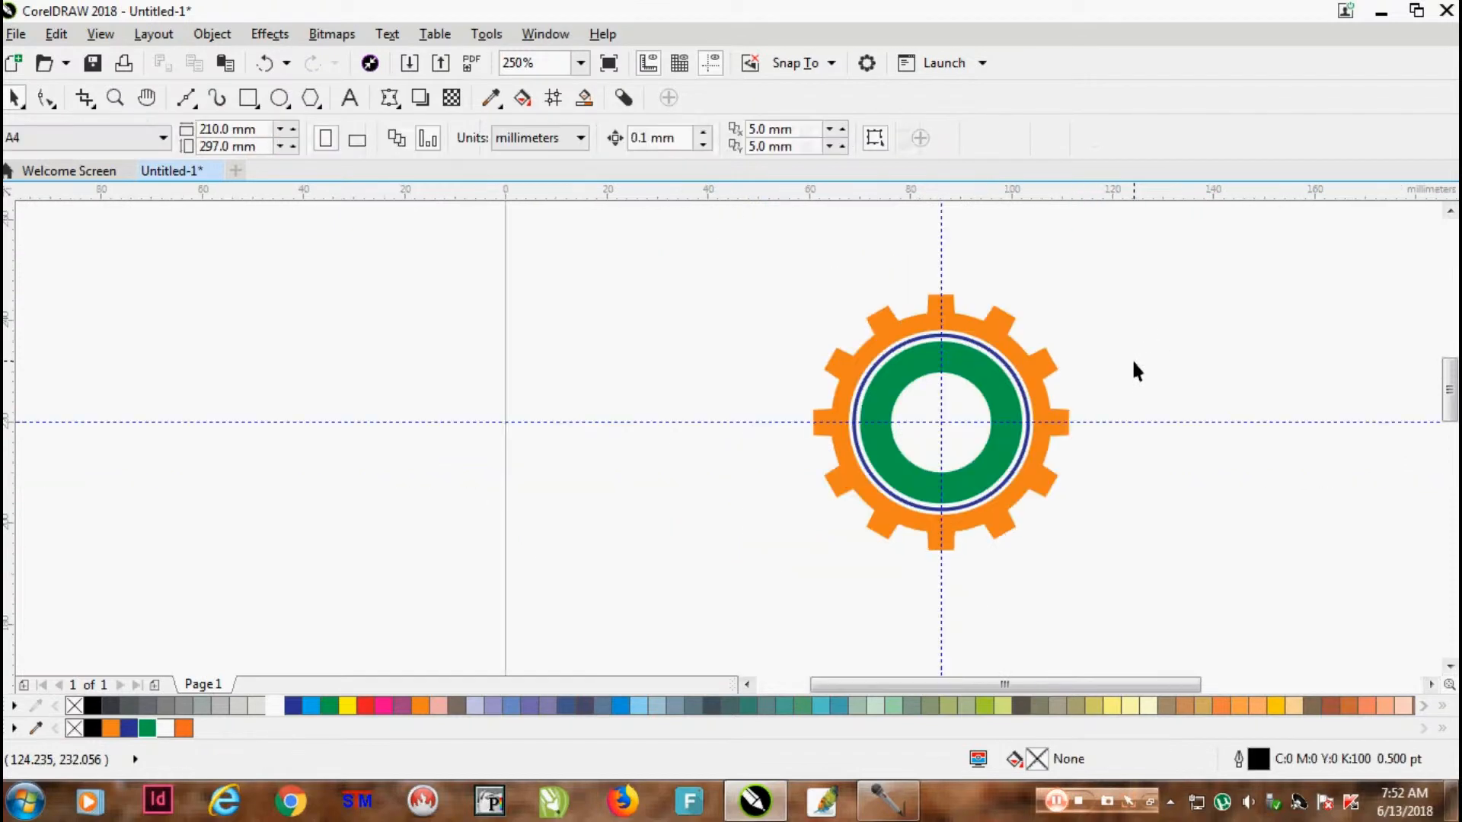
pyautogui.scroll(2, 1122, 385)
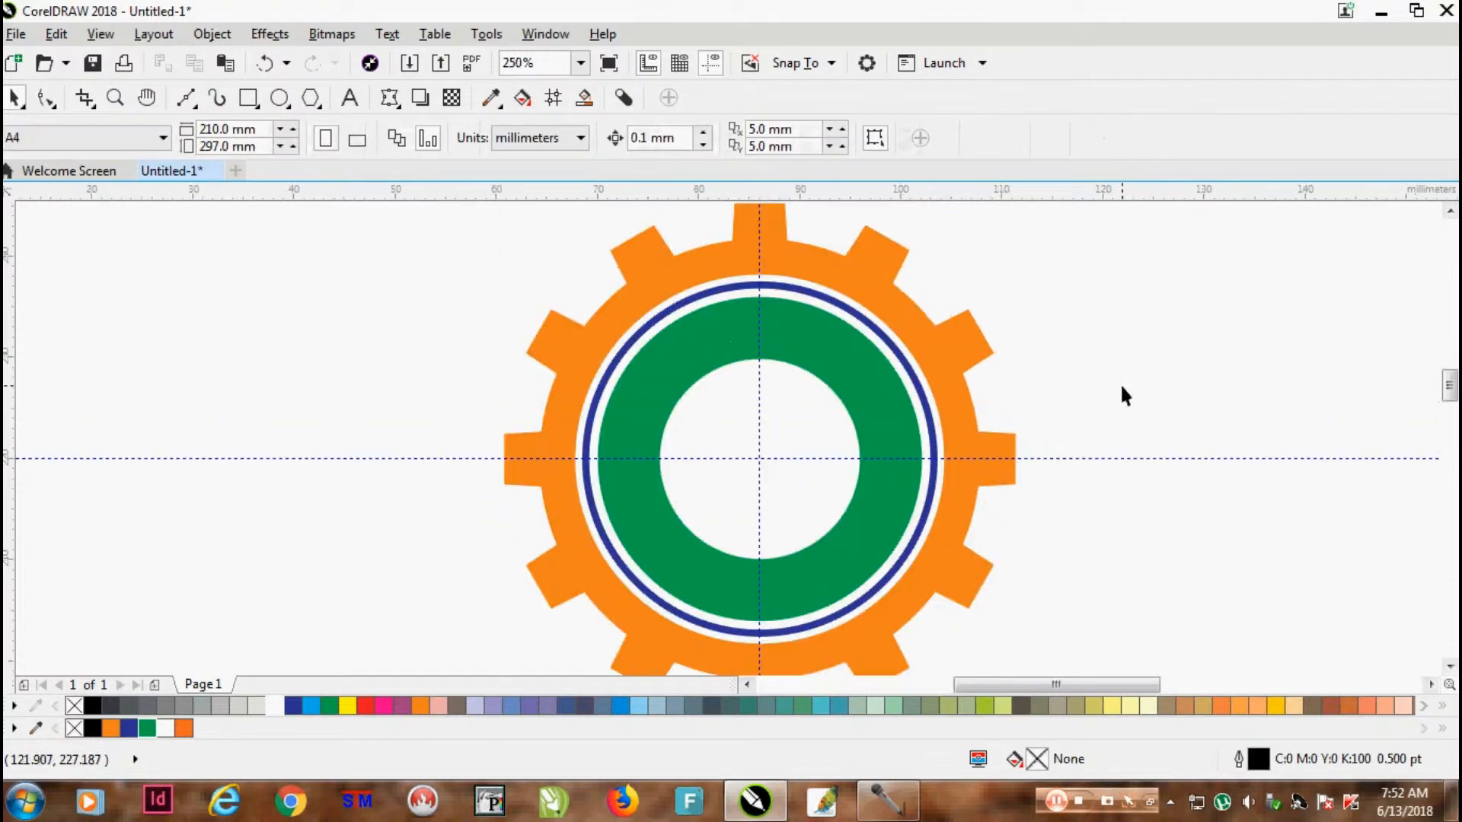
# Add the artistic text INTUC in 24 pt Arial and move it over the white centre circle
pyautogui.click(350, 98)
pyautogui.click(239, 355)
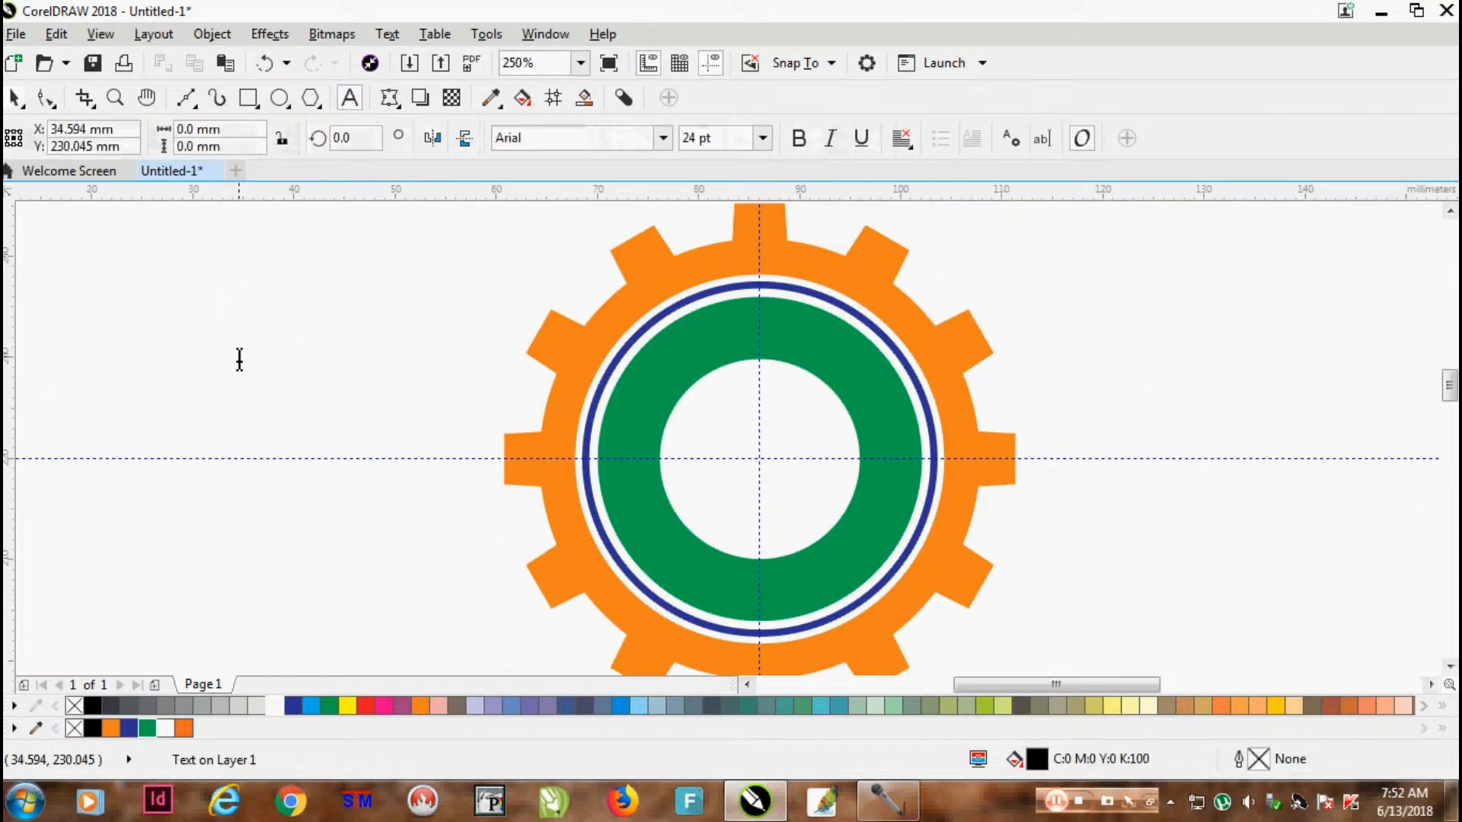
pyautogui.write('INTUC')
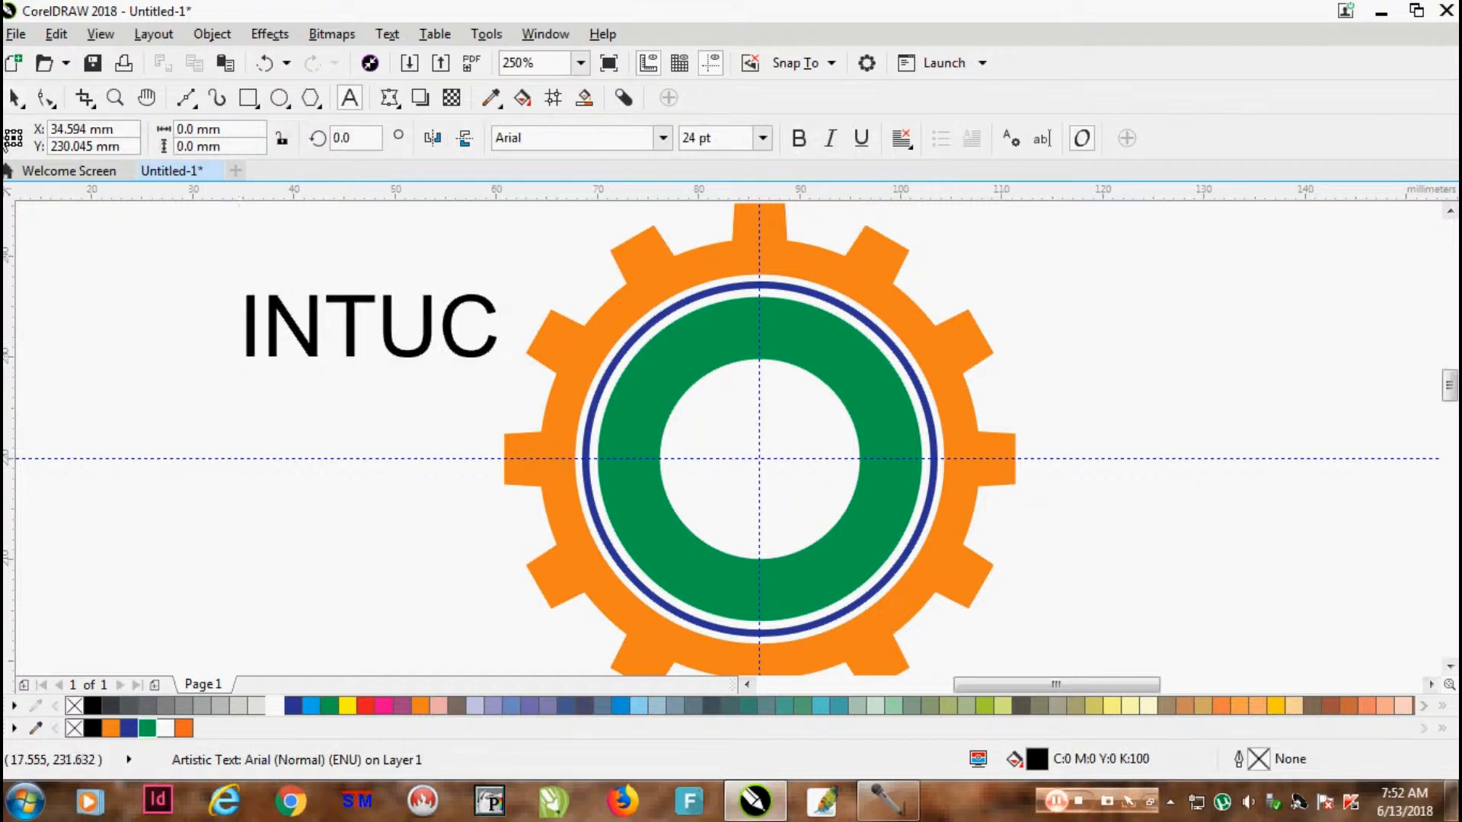
pyautogui.click(15, 98)
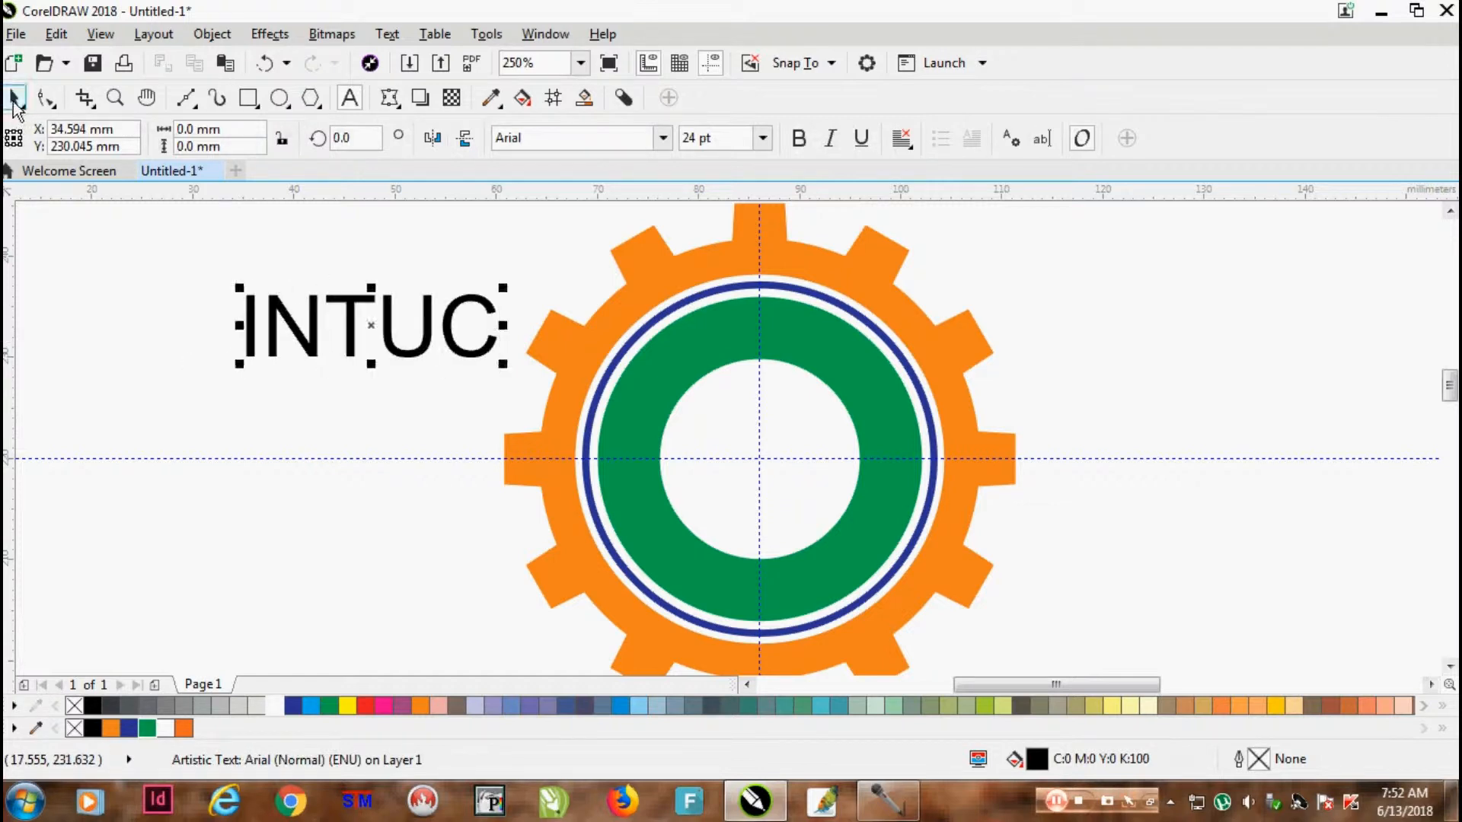
pyautogui.moveTo(431, 331); pyautogui.dragTo(837, 449)
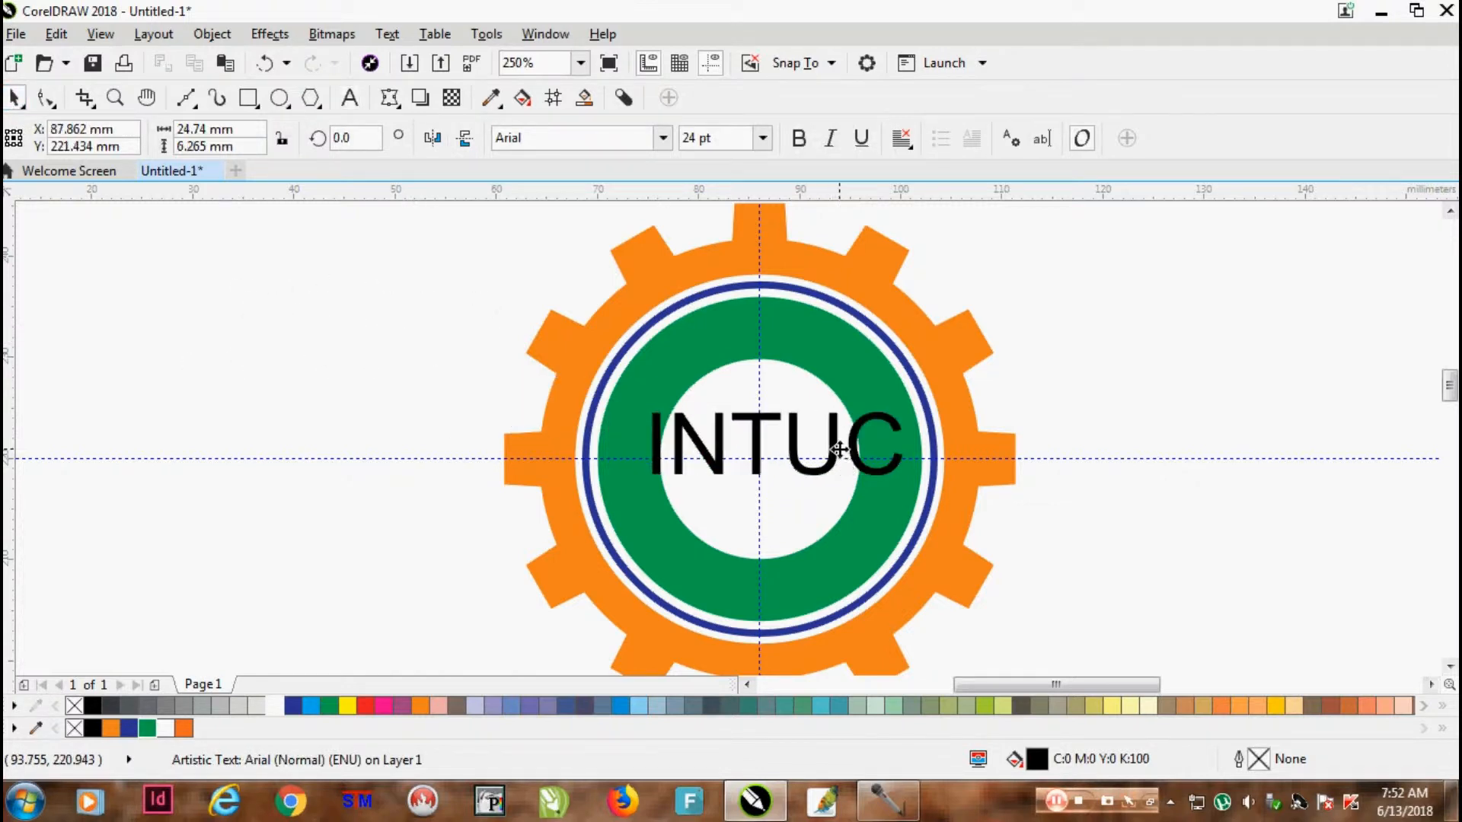
# Narrow the INTUC text to about 15.8 mm and position it in the middle of the white circle
pyautogui.scroll(2, 868, 446)
pyautogui.moveTo(953, 443); pyautogui.dragTo(862, 444)
pyautogui.moveTo(771, 409); pyautogui.dragTo(737, 438)
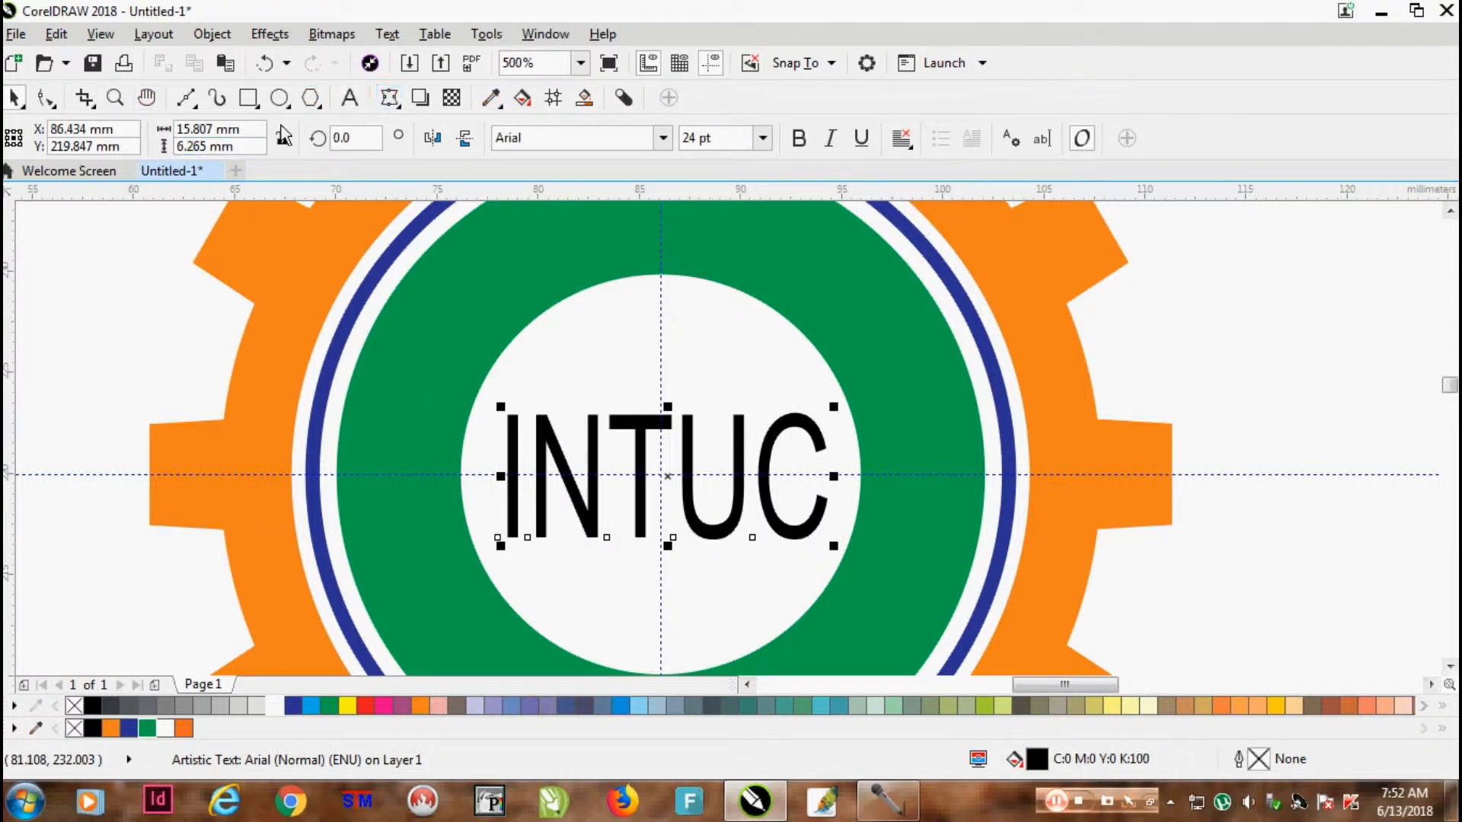
# Apply a Single Arc envelope to the INTUC text, bulging its upper and lower edges symmetrically to about 14.8 mm high
pyautogui.click(389, 101)
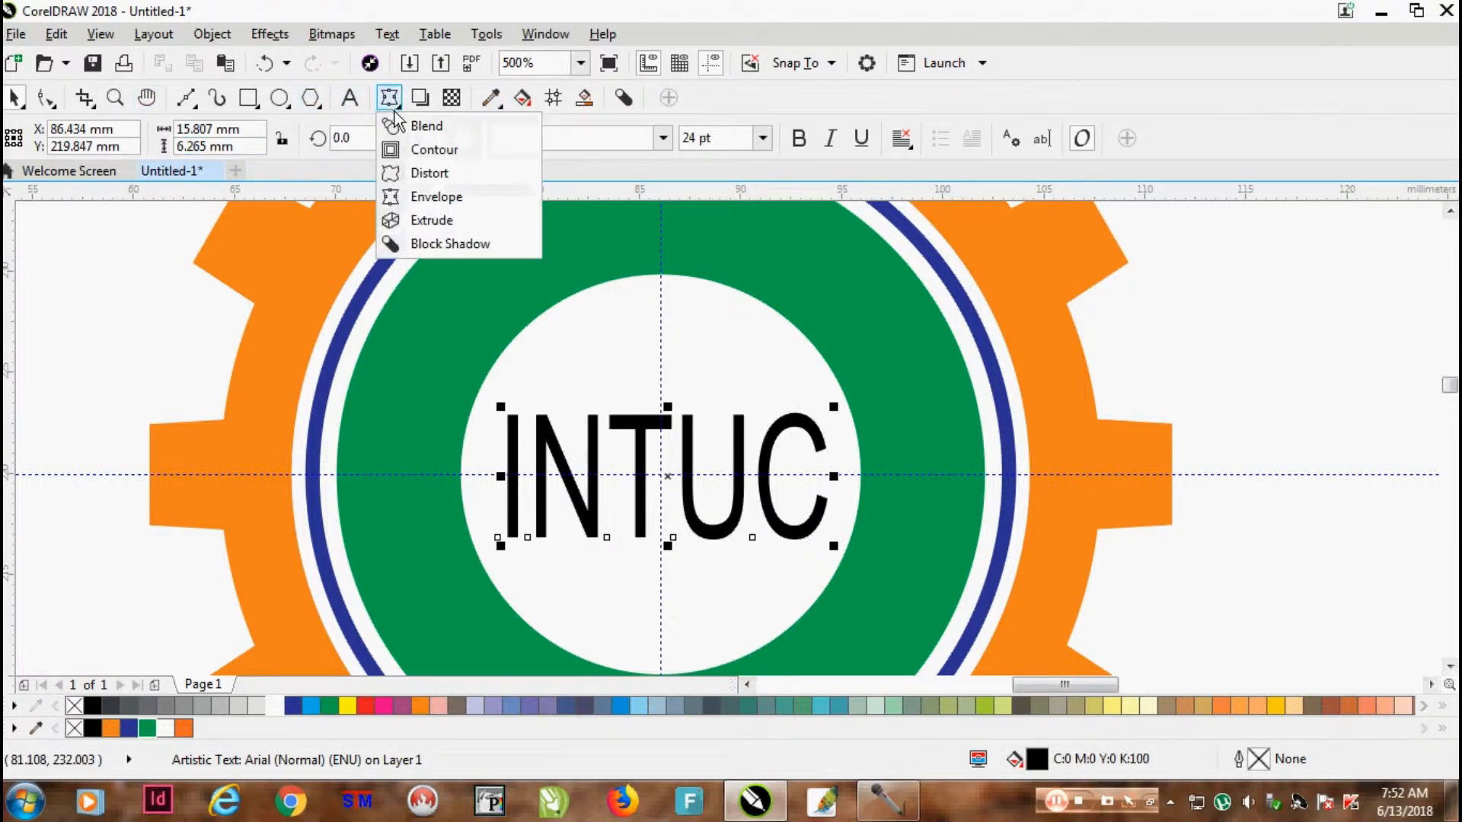
pyautogui.click(441, 200)
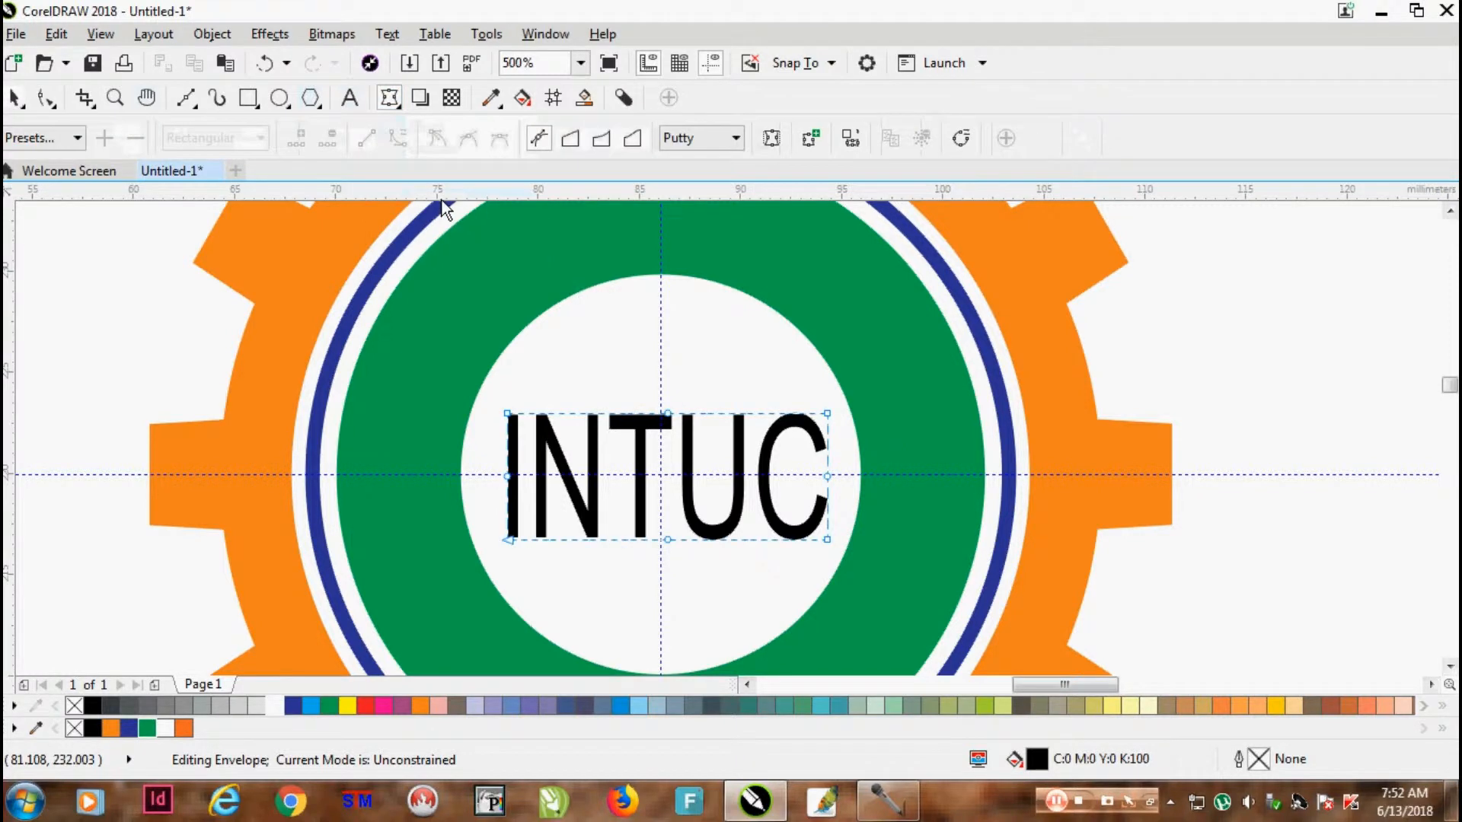
pyautogui.click(601, 137)
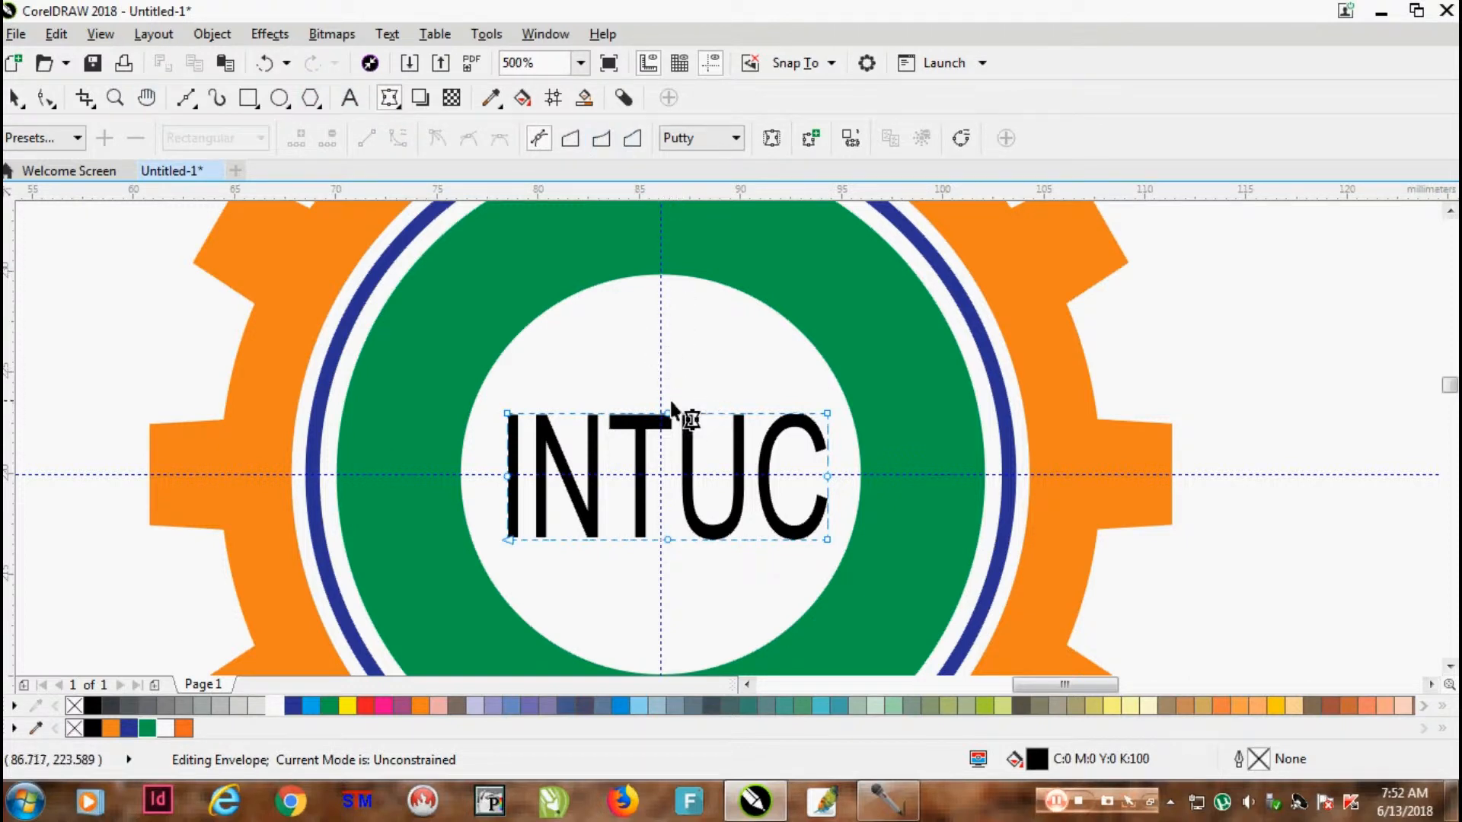
pyautogui.scroll(2, 682, 410)
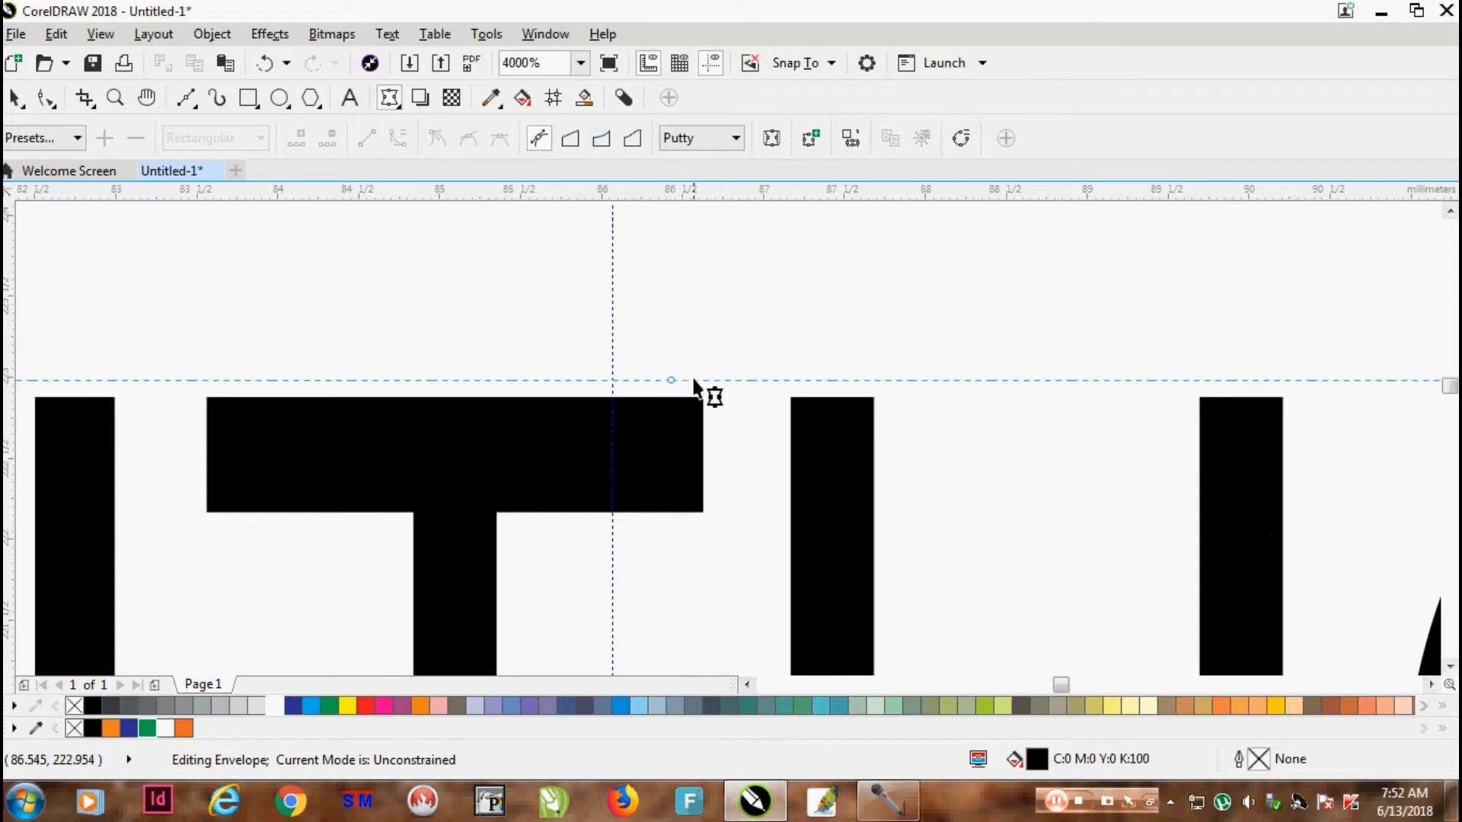
pyautogui.scroll(-1, 692, 375)
pyautogui.scroll(-1, 693, 369)
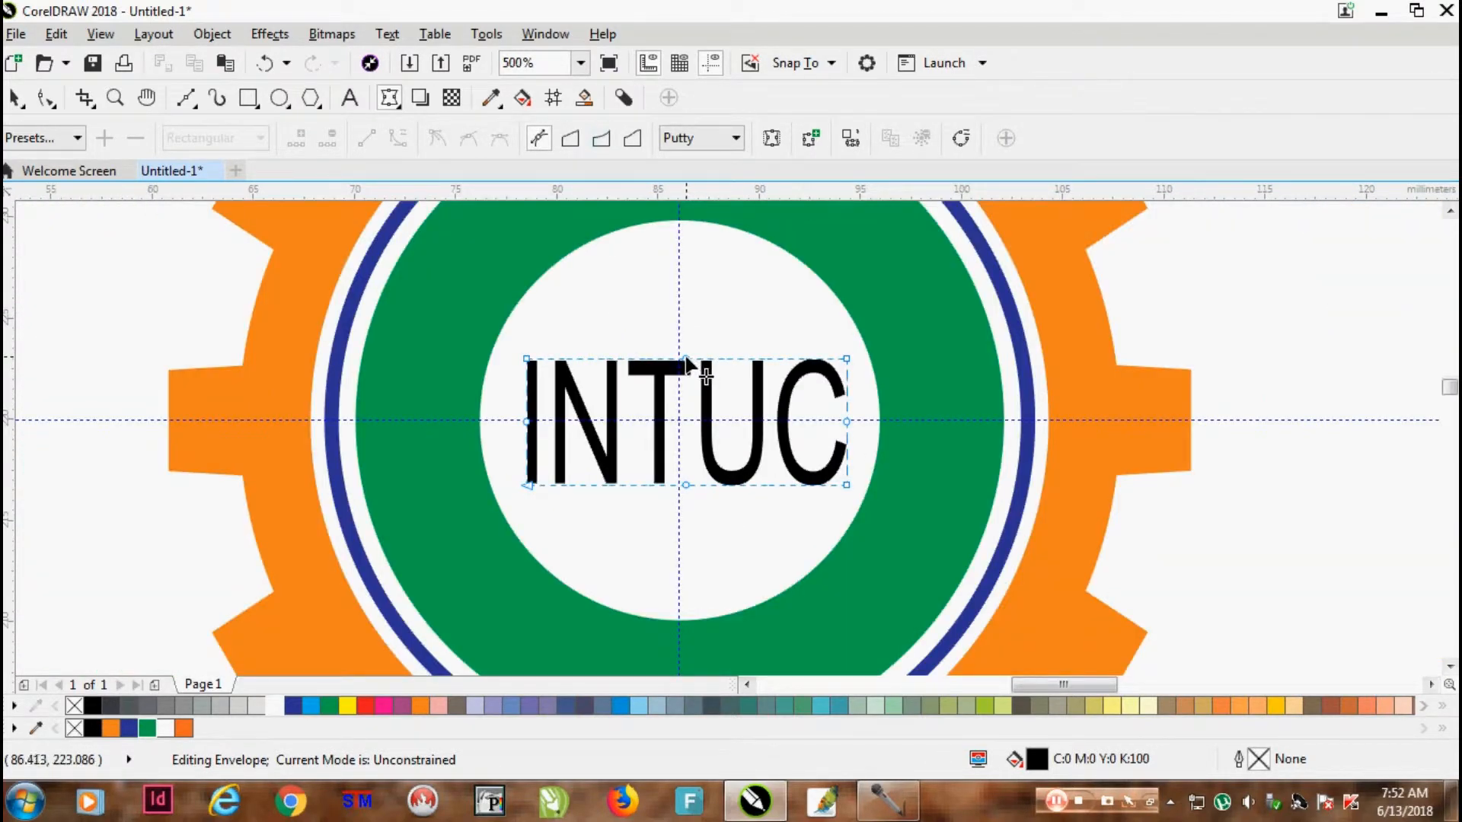
pyautogui.moveTo(685, 362); pyautogui.dragTo(687, 355)
pyautogui.click(604, 142)
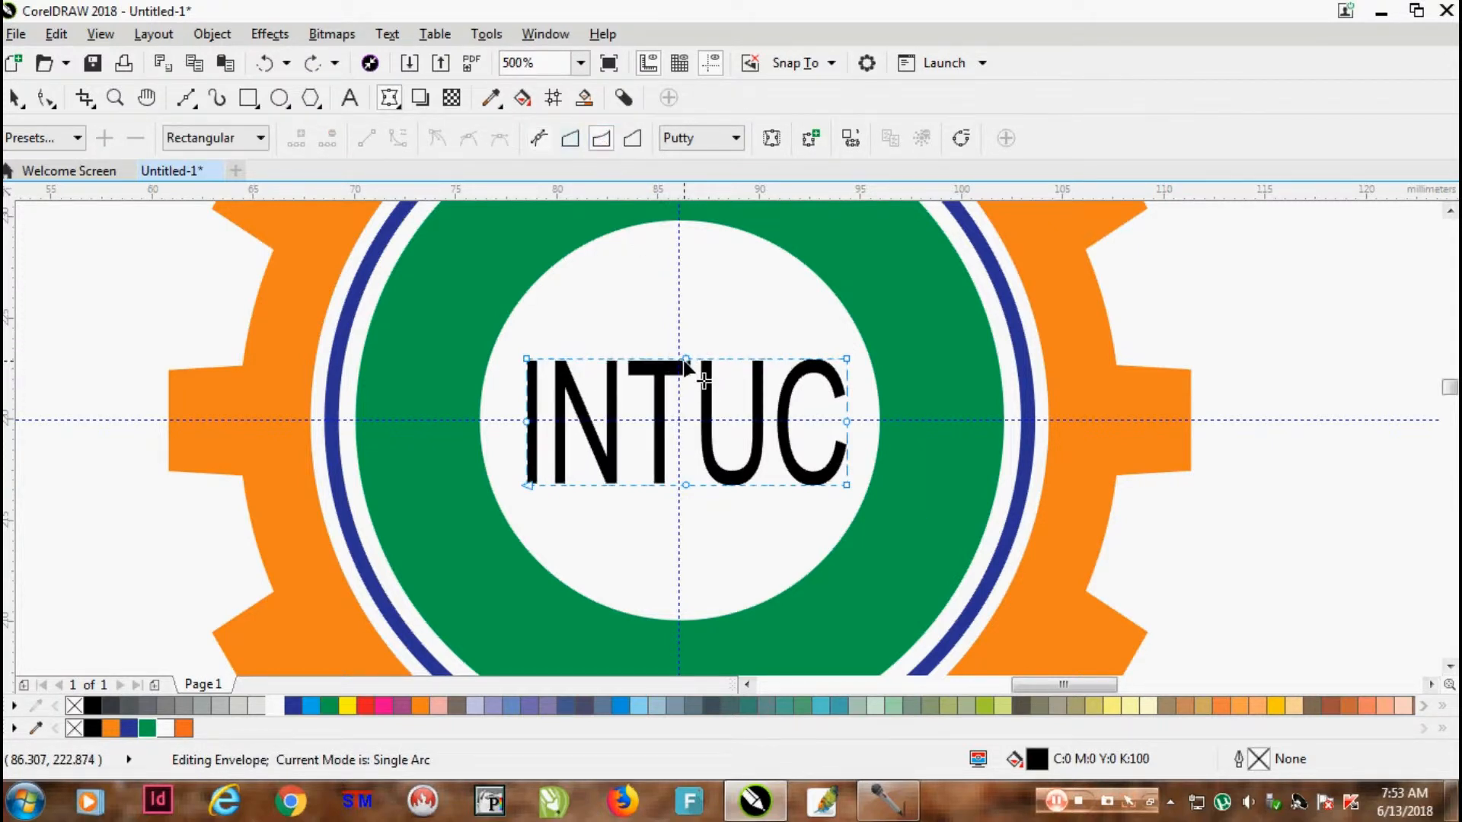
pyautogui.moveTo(685, 363); pyautogui.dragTo(684, 265)
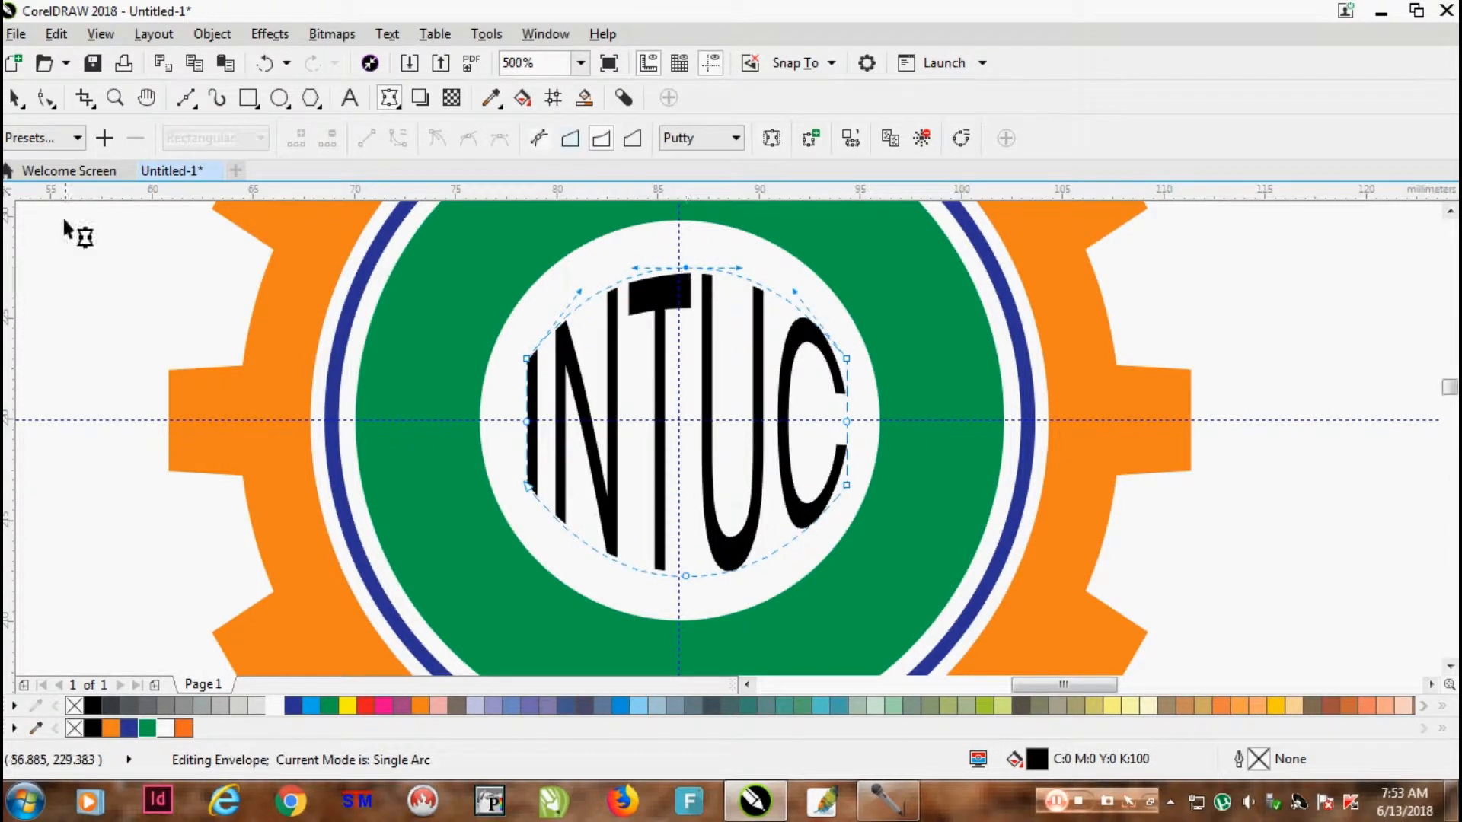
pyautogui.click(15, 97)
pyautogui.scroll(-2, 582, 258)
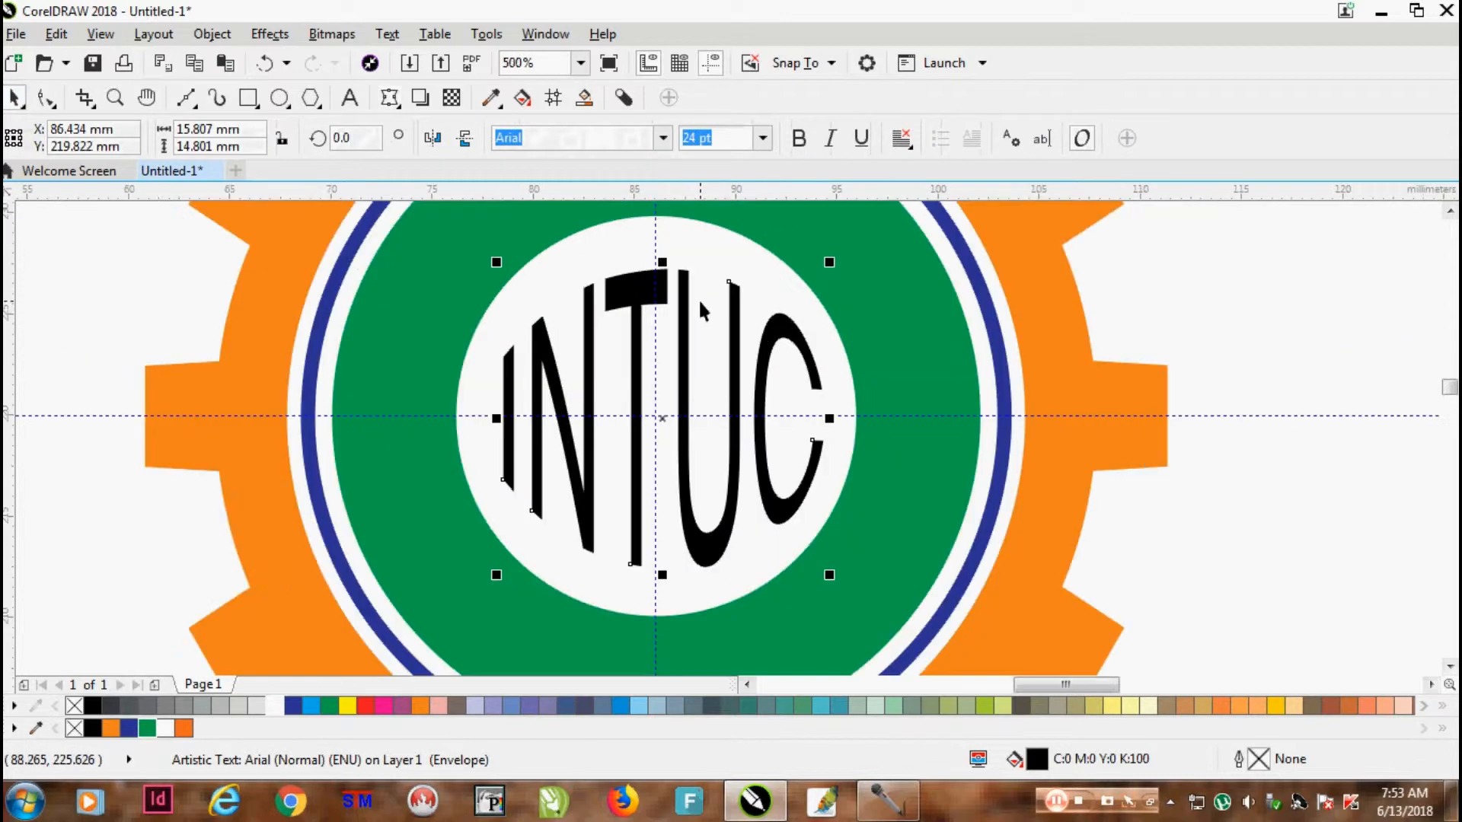
pyautogui.scroll(2, 697, 298)
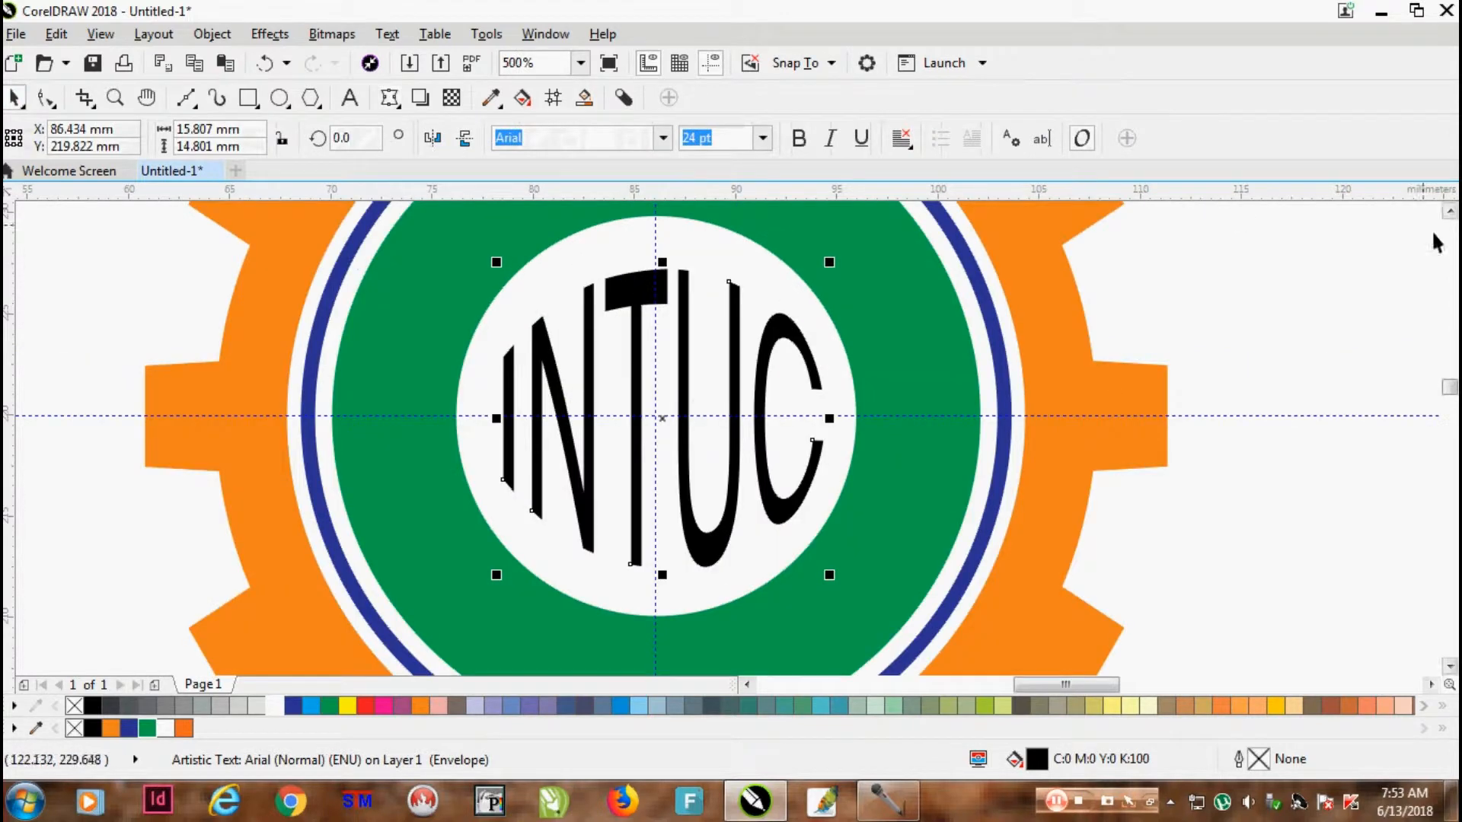
# Make the INTUC text bold and enlarge it to about 16.8 by 17 mm within the white circle
pyautogui.click(798, 139)
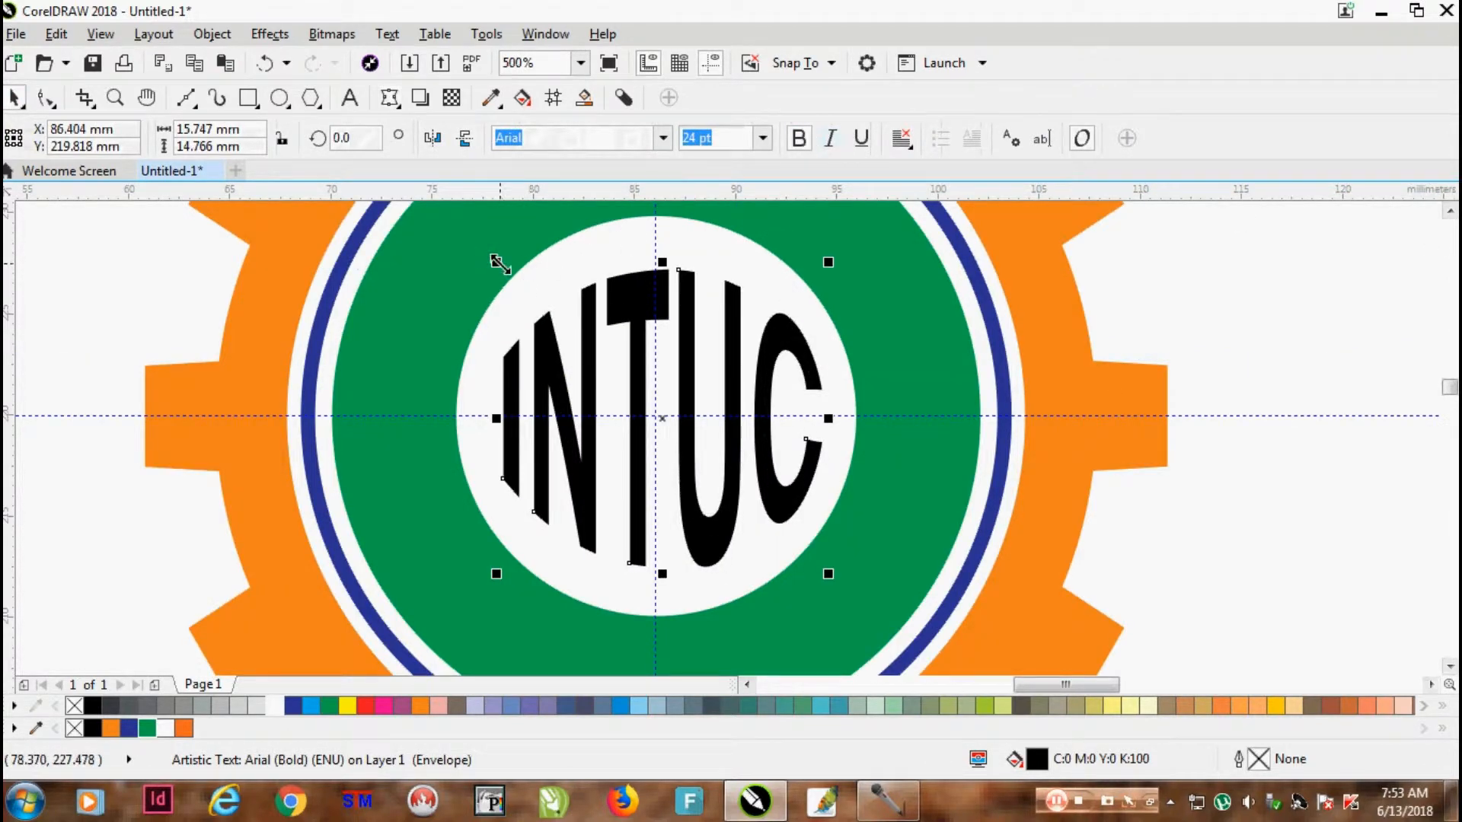
pyautogui.moveTo(496, 263); pyautogui.dragTo(483, 250)
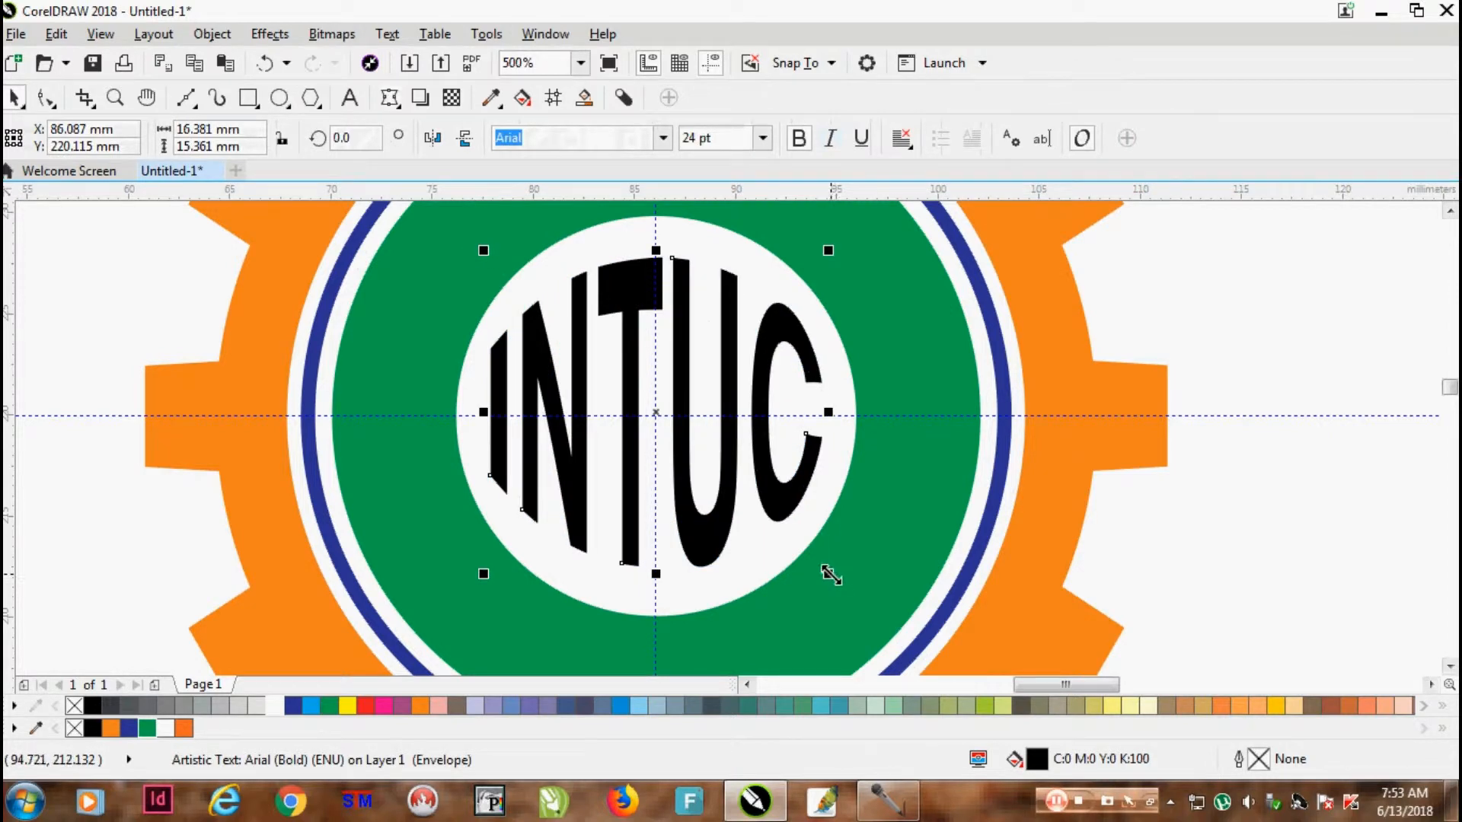
pyautogui.moveTo(830, 575); pyautogui.dragTo(835, 581)
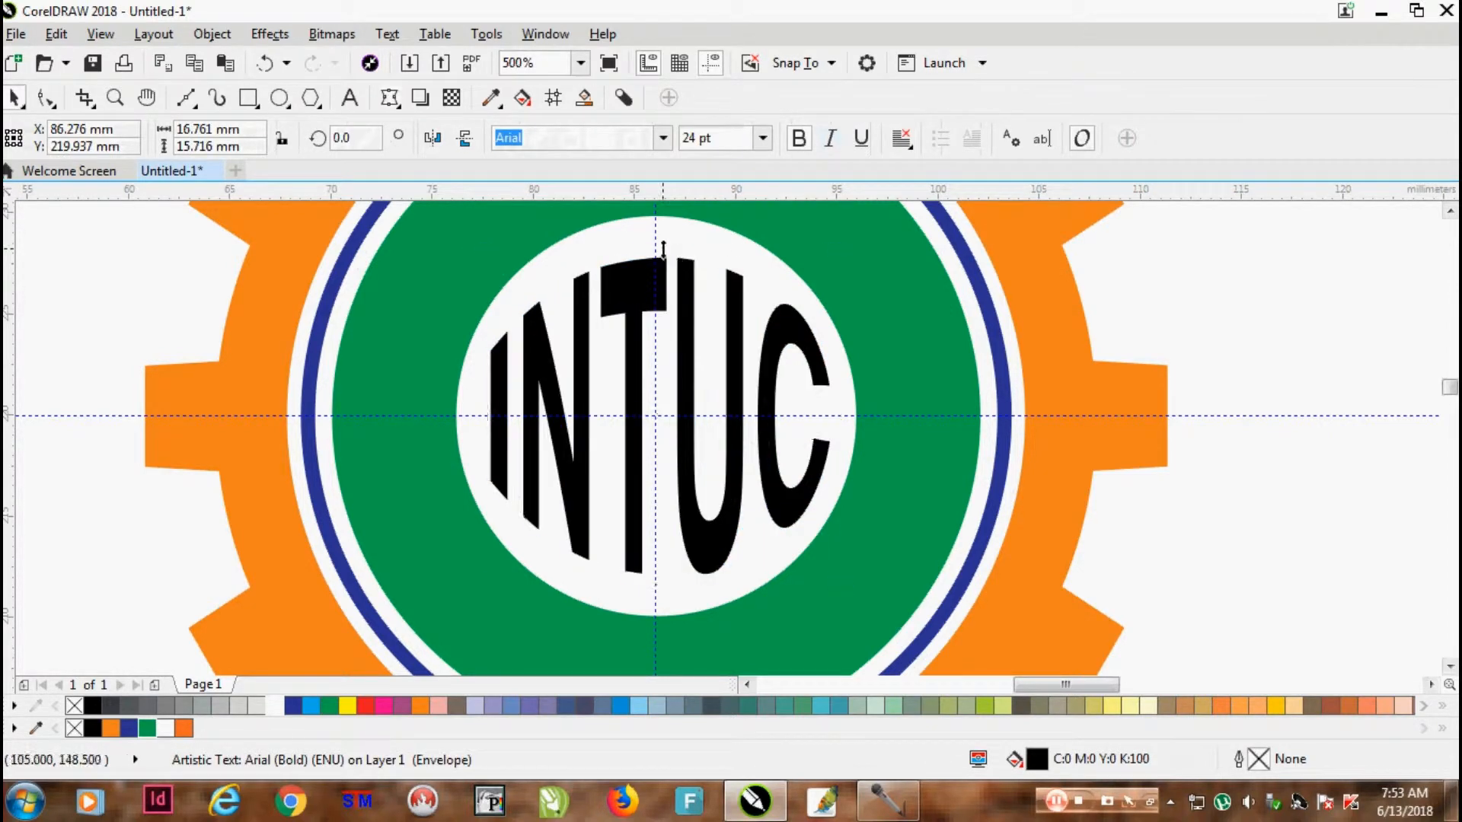
pyautogui.moveTo(659, 251); pyautogui.dragTo(676, 225)
pyautogui.scroll(-1, 689, 261)
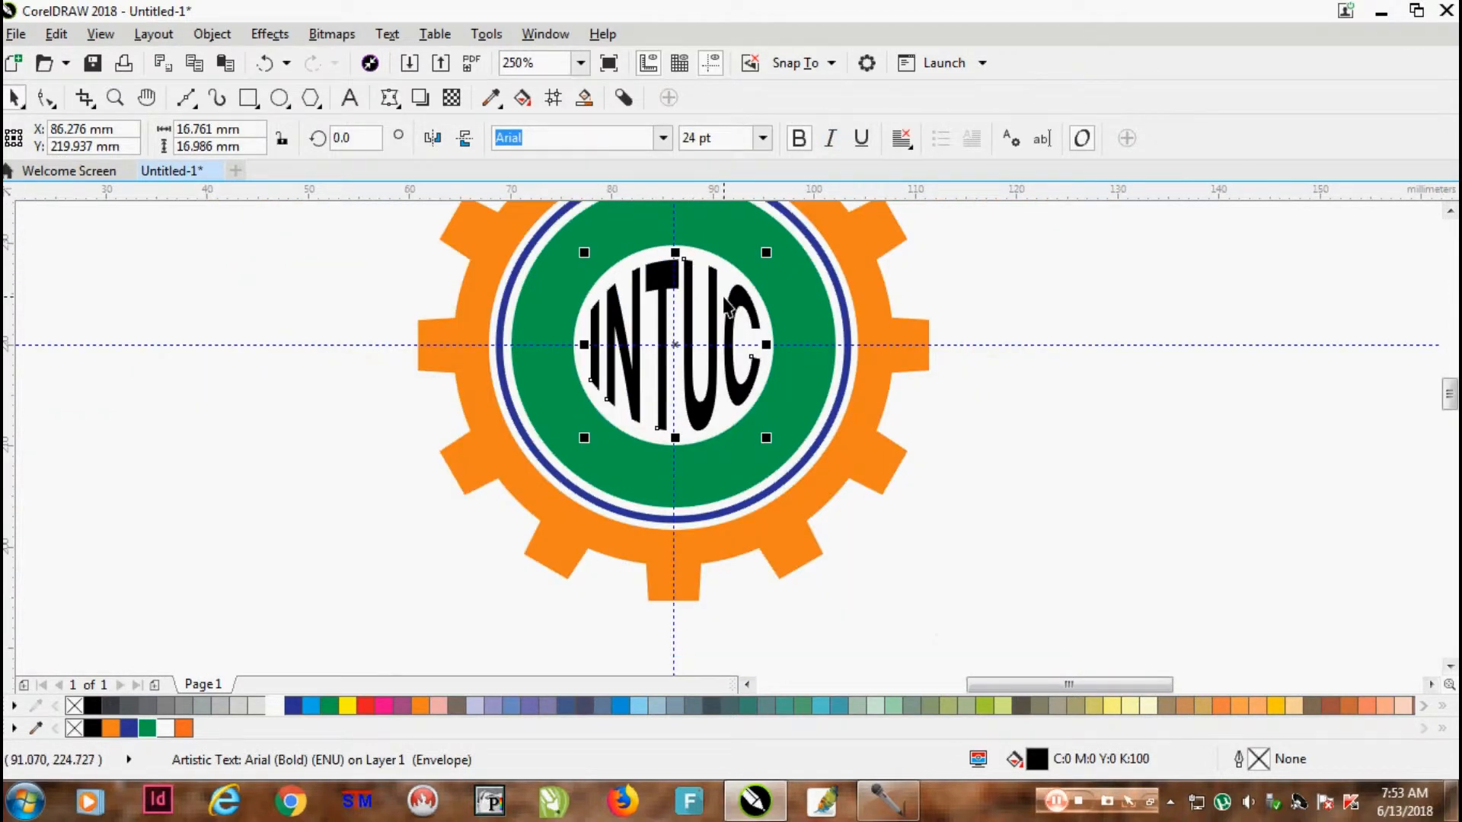
# Fill the INTUC text with blue (C:100 M:100) and deselect it
pyautogui.click(292, 705)
pyautogui.scroll(-1, 986, 468)
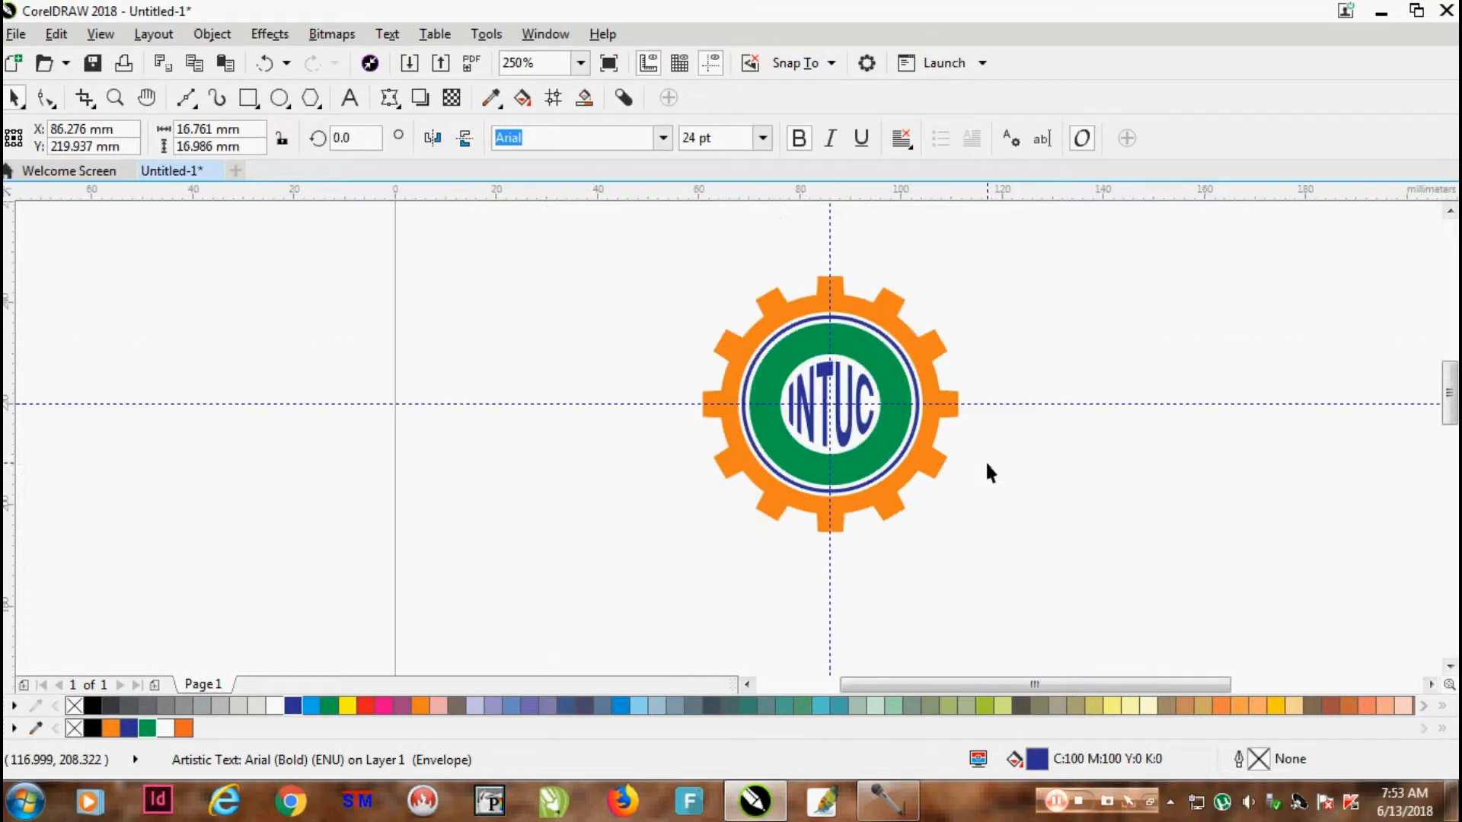
pyautogui.scroll(1, 1166, 294)
pyautogui.click(1166, 294)
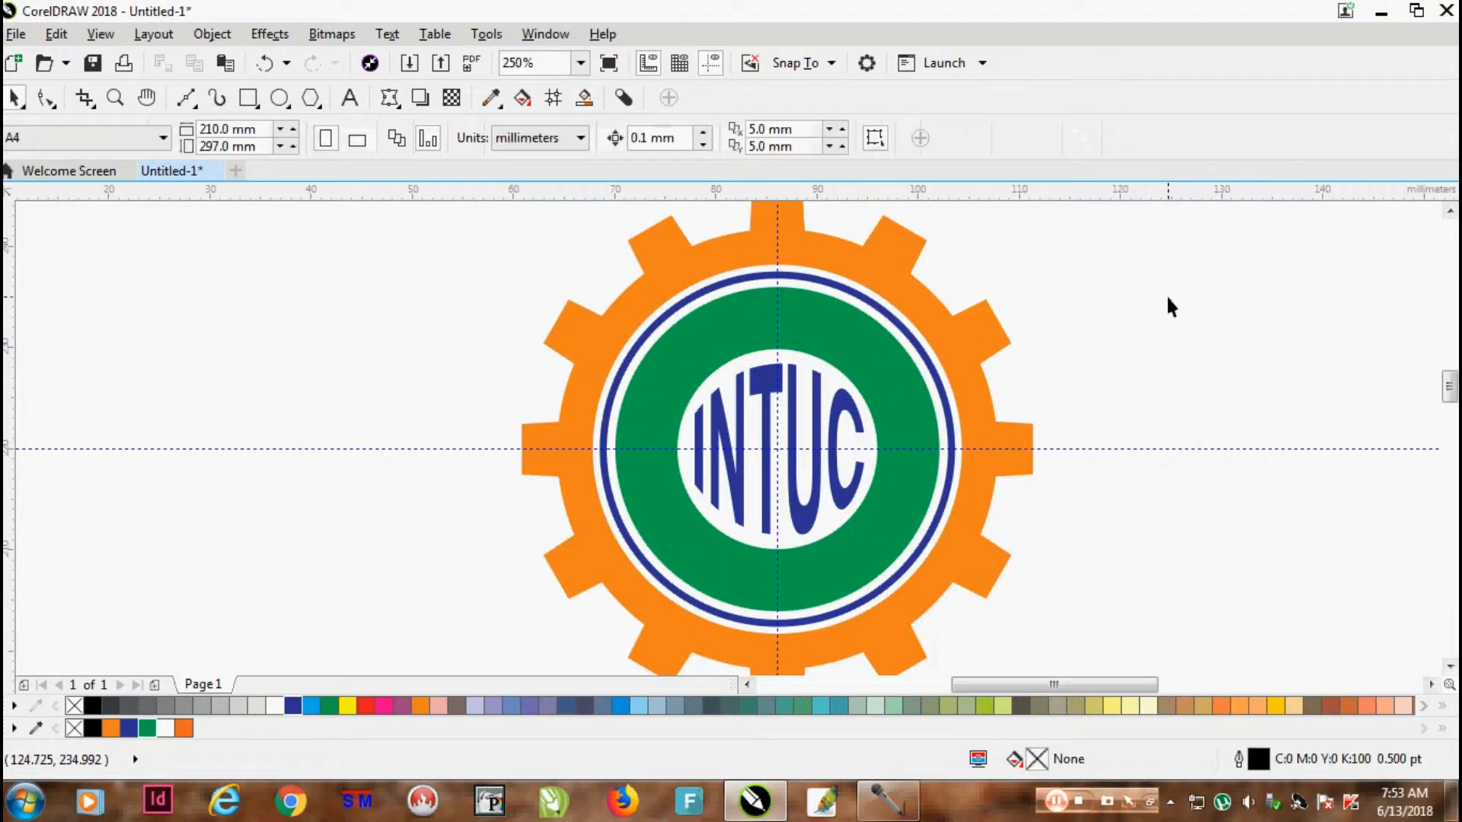
# Add the artistic text INDIAN NATIONAL TRADE UNION CONGRESS in Arial 24 pt, starting beside the lower half of the gear
pyautogui.click(349, 103)
pyautogui.scroll(-1, 924, 570)
pyautogui.scroll(1, 731, 587)
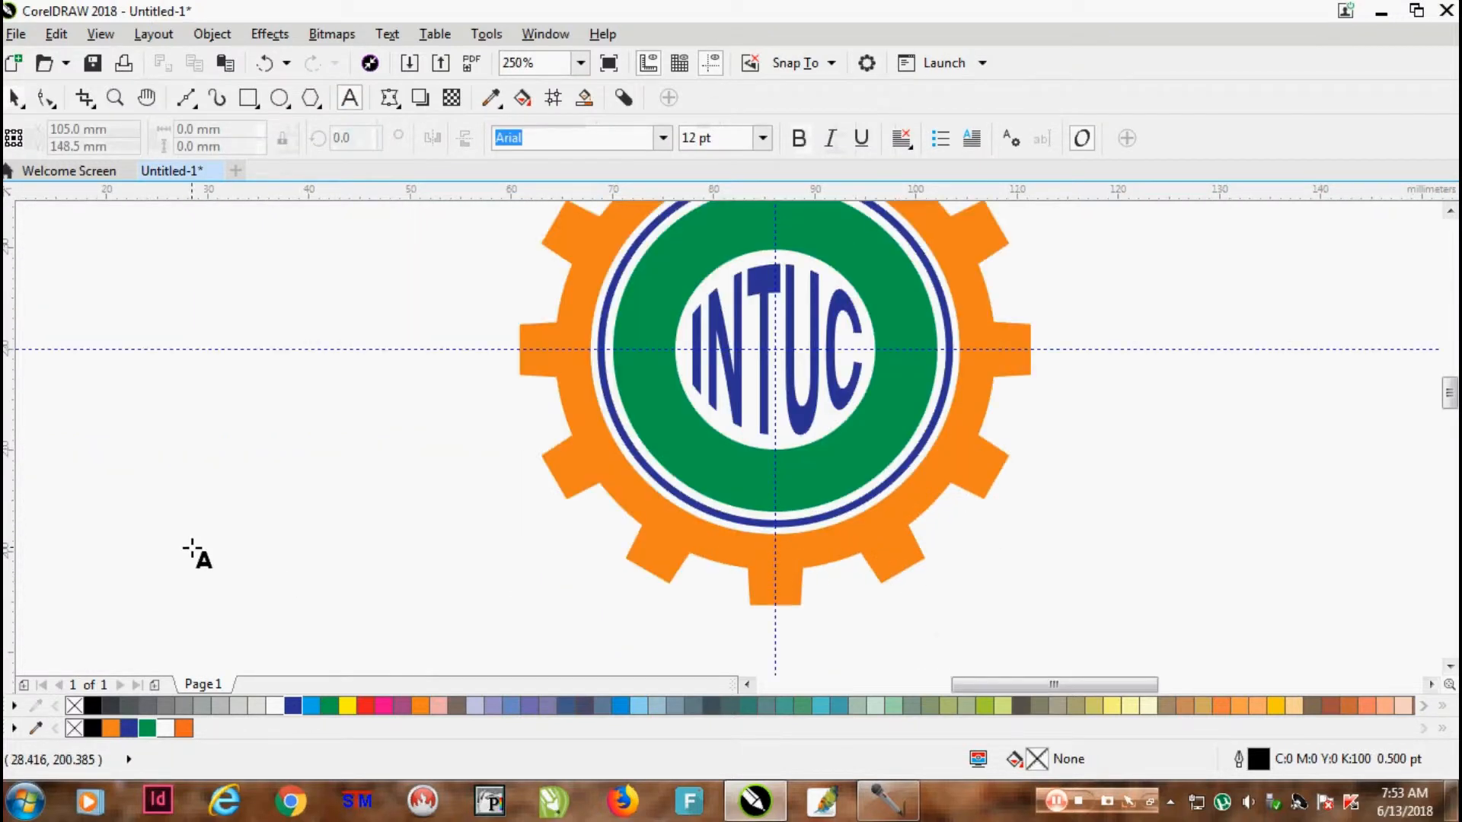
pyautogui.click(192, 548)
pyautogui.write('IN')
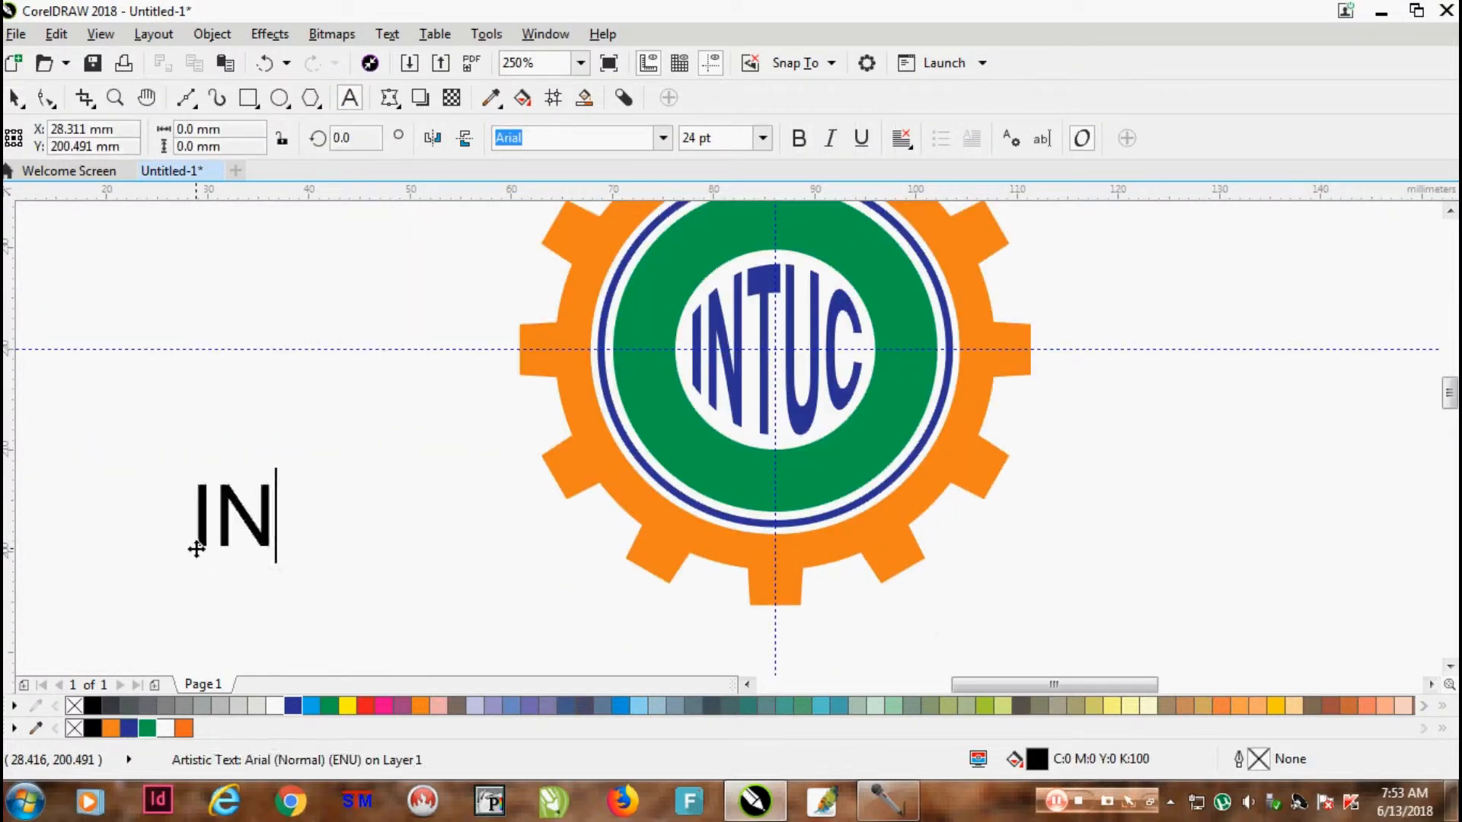
pyautogui.write('DIAN')
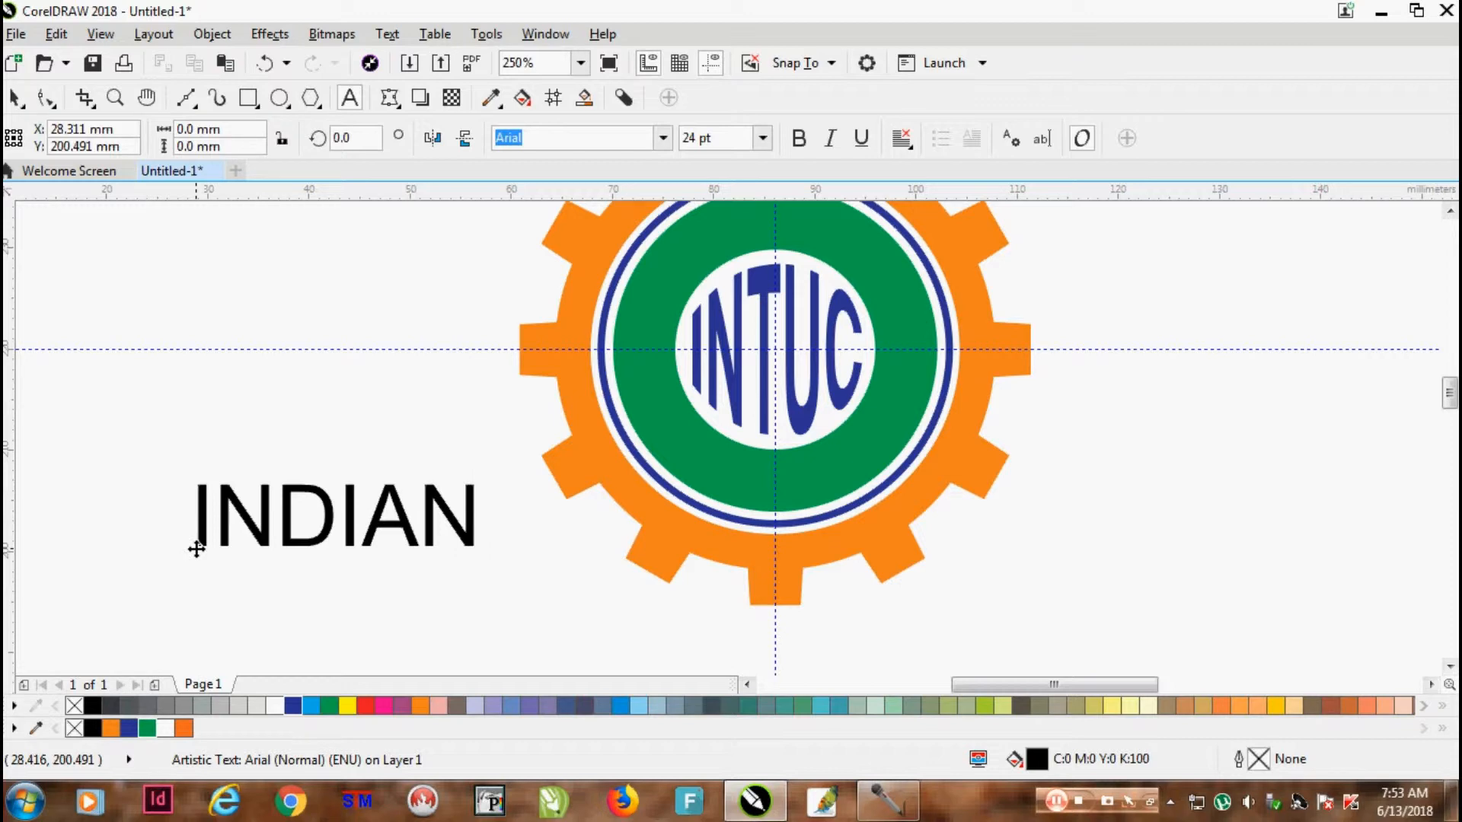
pyautogui.write('NATIO')
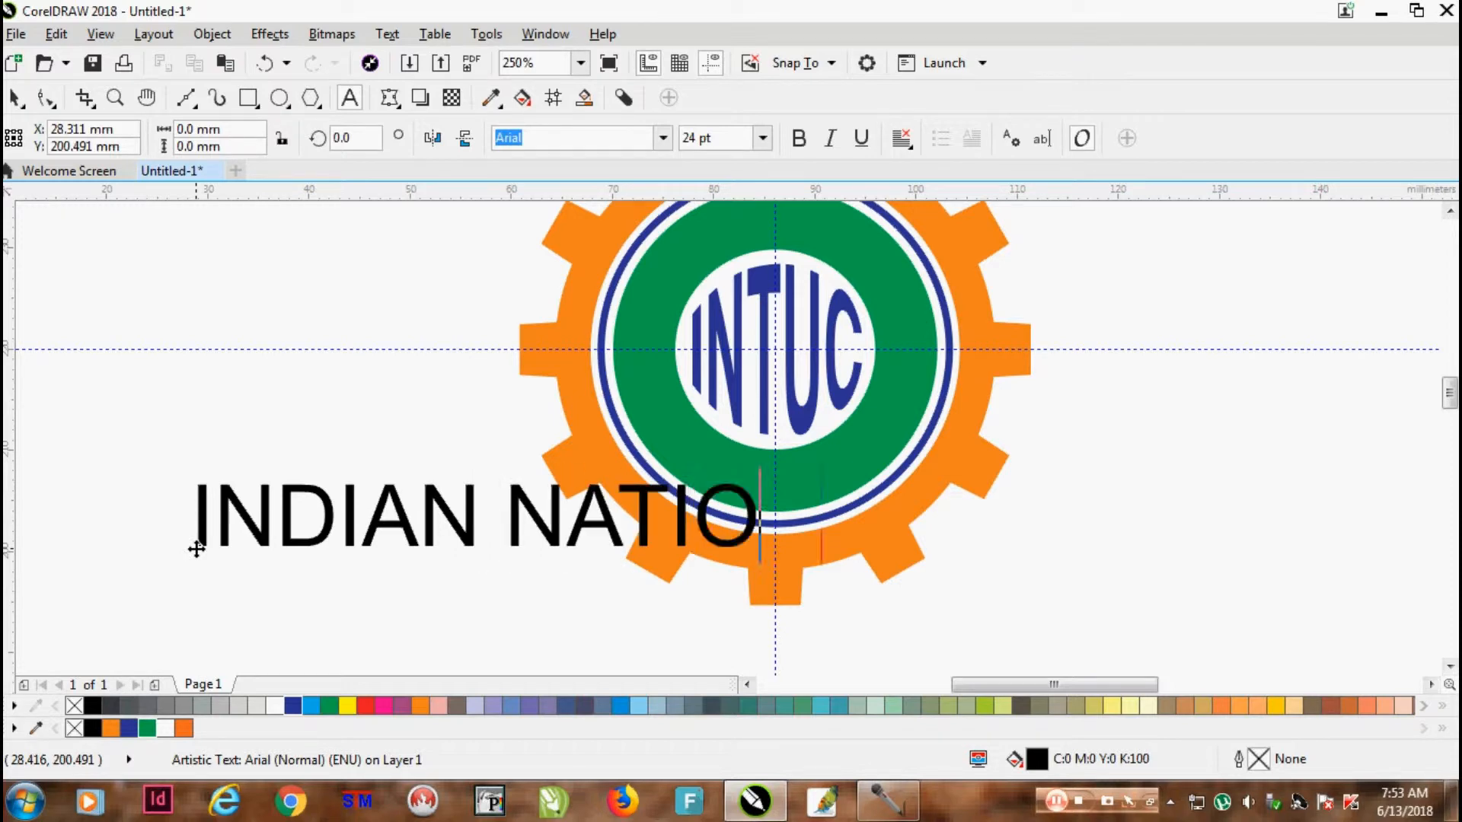
pyautogui.write('NAL TRAD')
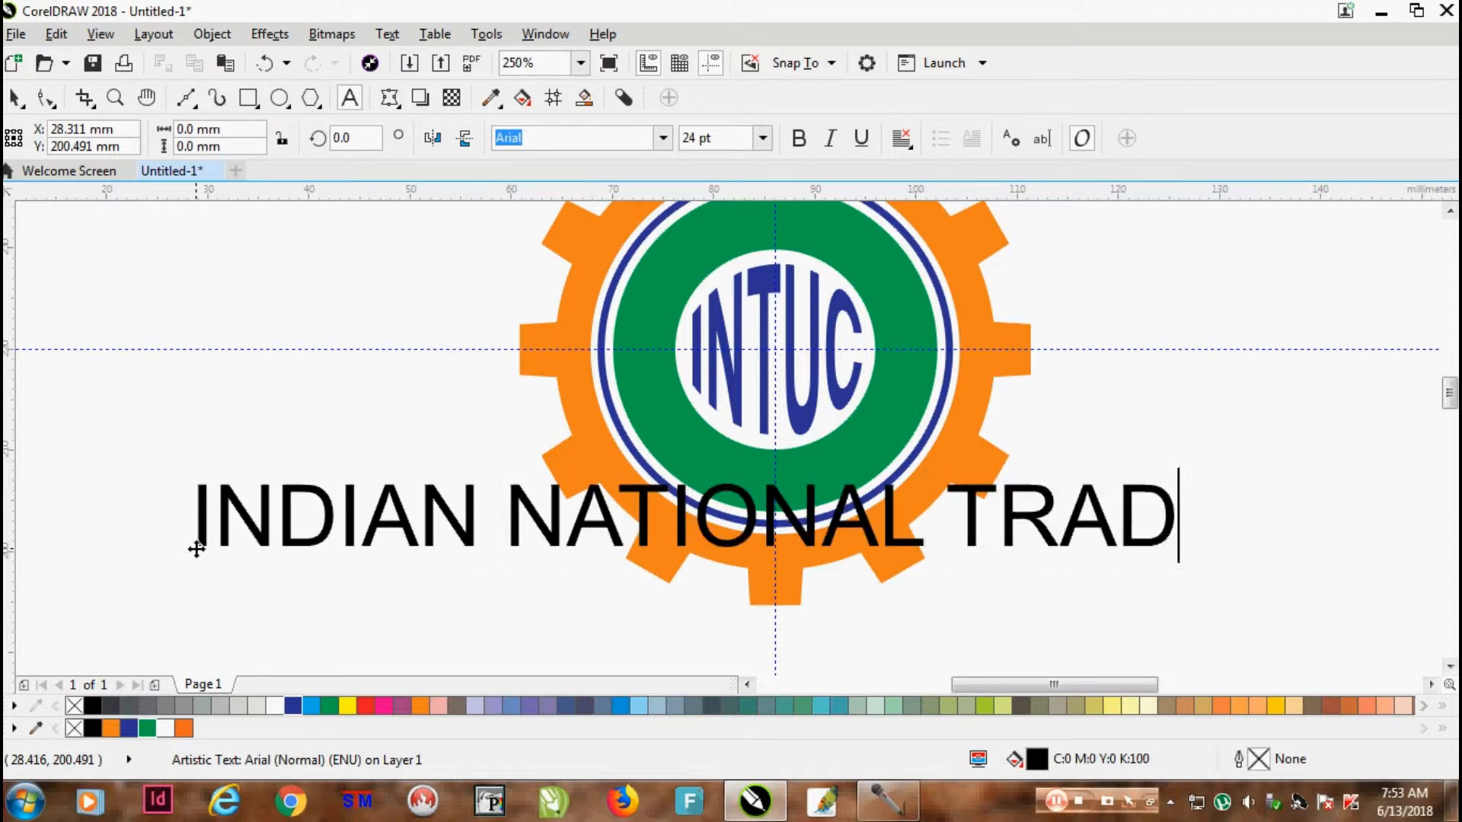
pyautogui.write('E UNION CON')
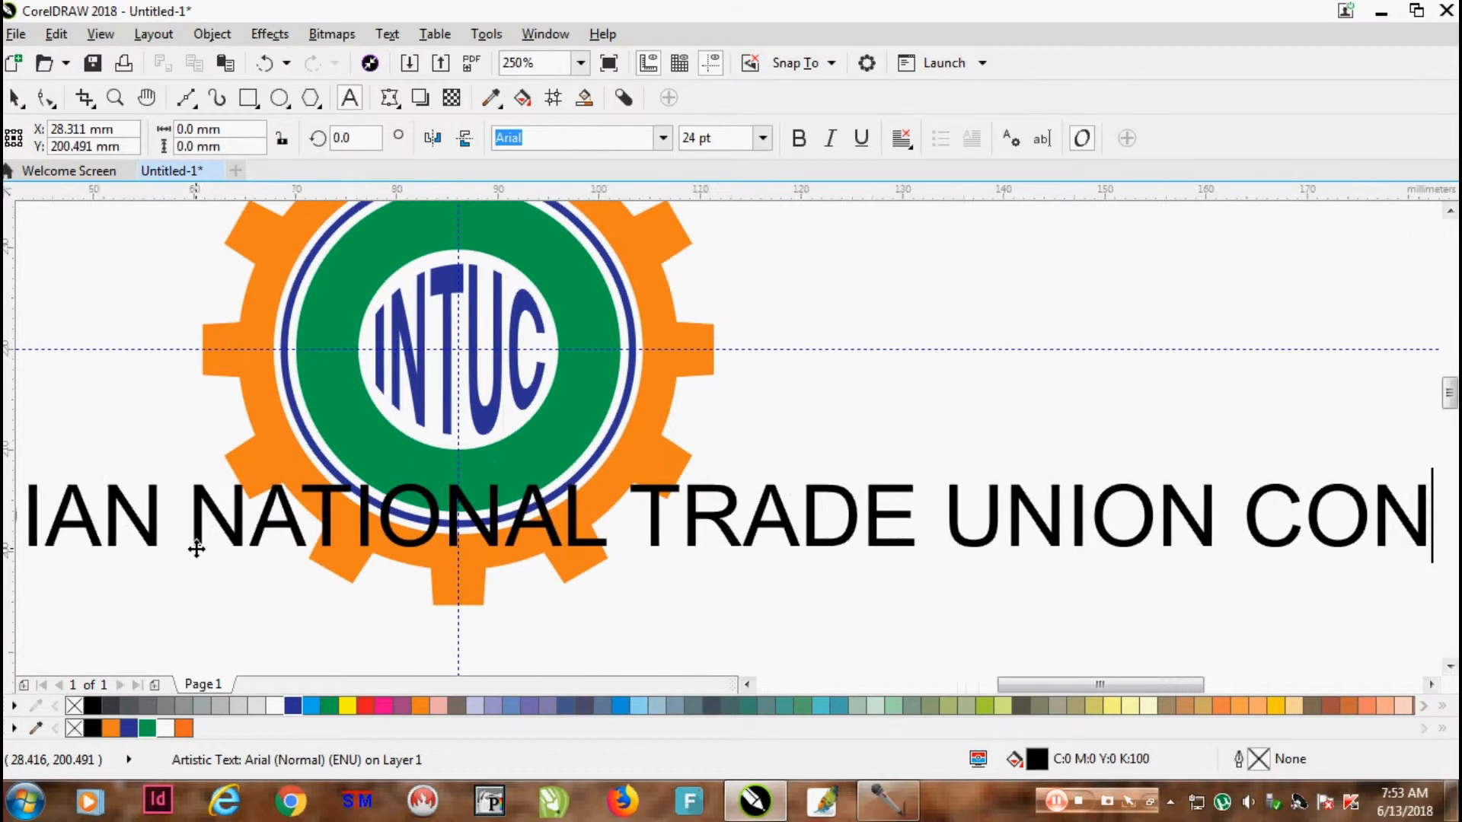
pyautogui.write('GRESS')
pyautogui.scroll(-2, 235, 564)
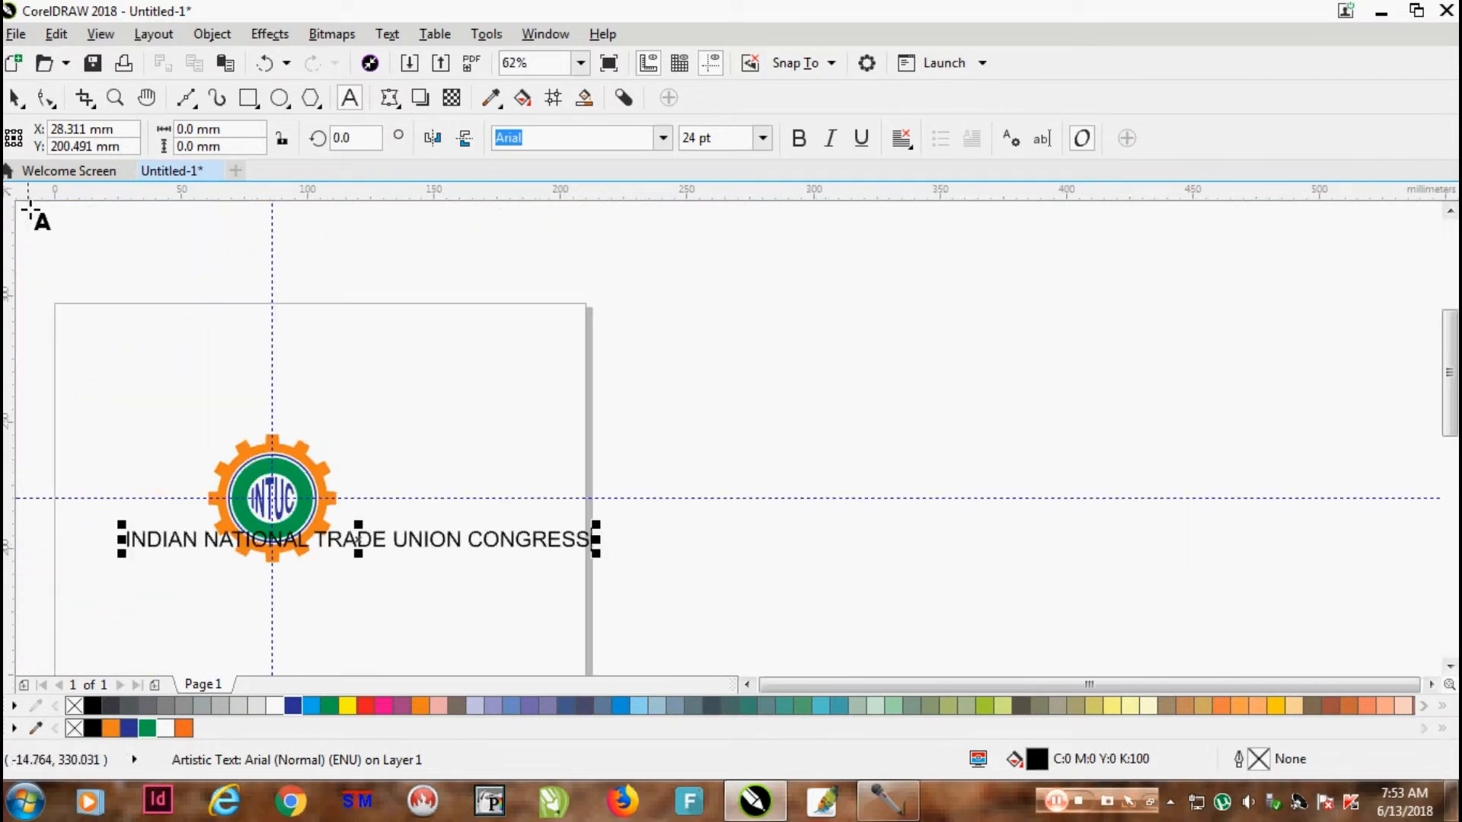
# Reduce the INDIAN NATIONAL TRADE UNION CONGRESS text to 8 pt and position it just beneath the gear
pyautogui.scroll(-1, 293, 546)
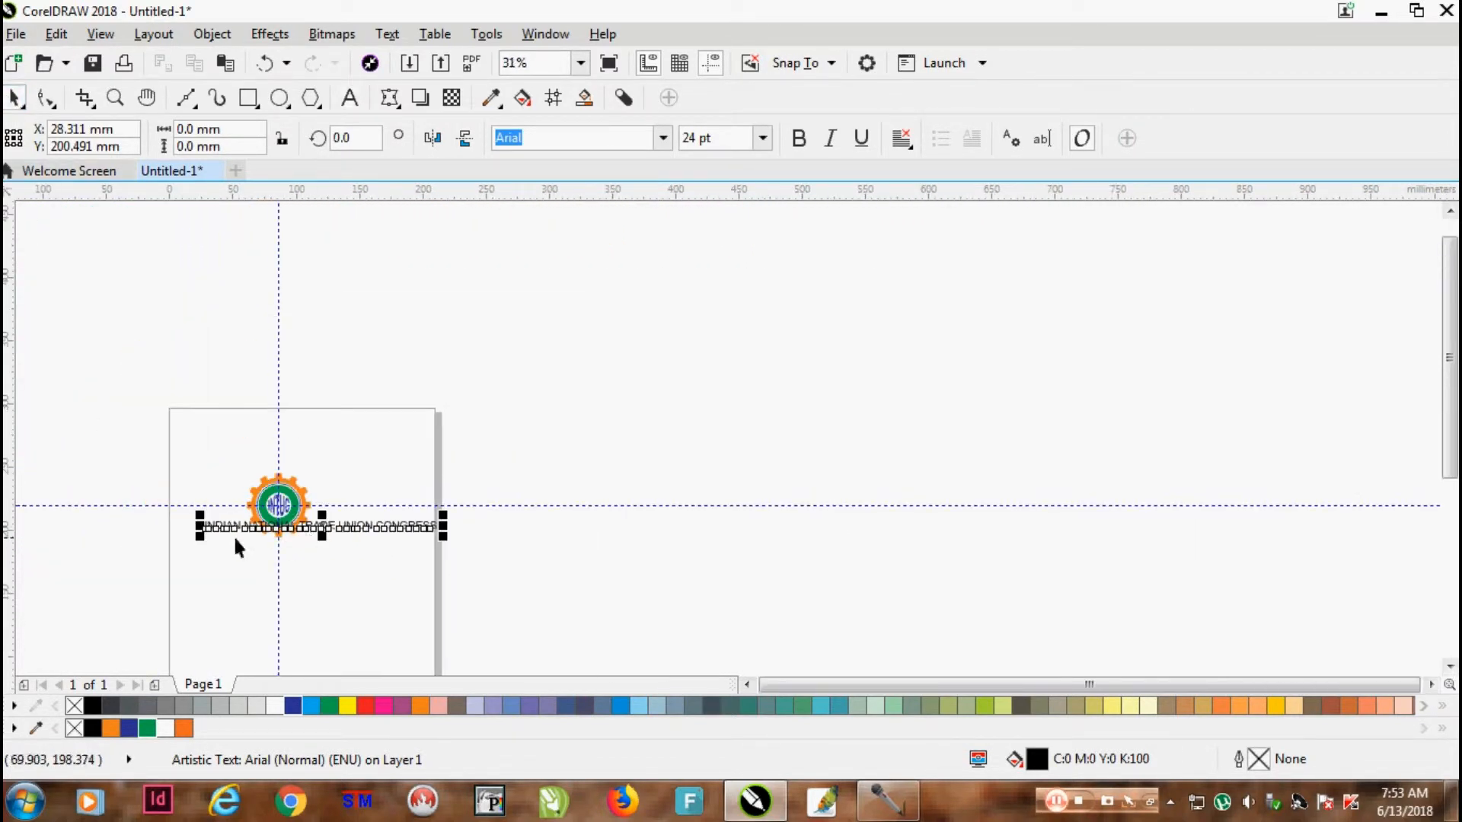
pyautogui.scroll(3, 234, 547)
pyautogui.scroll(-1, 449, 536)
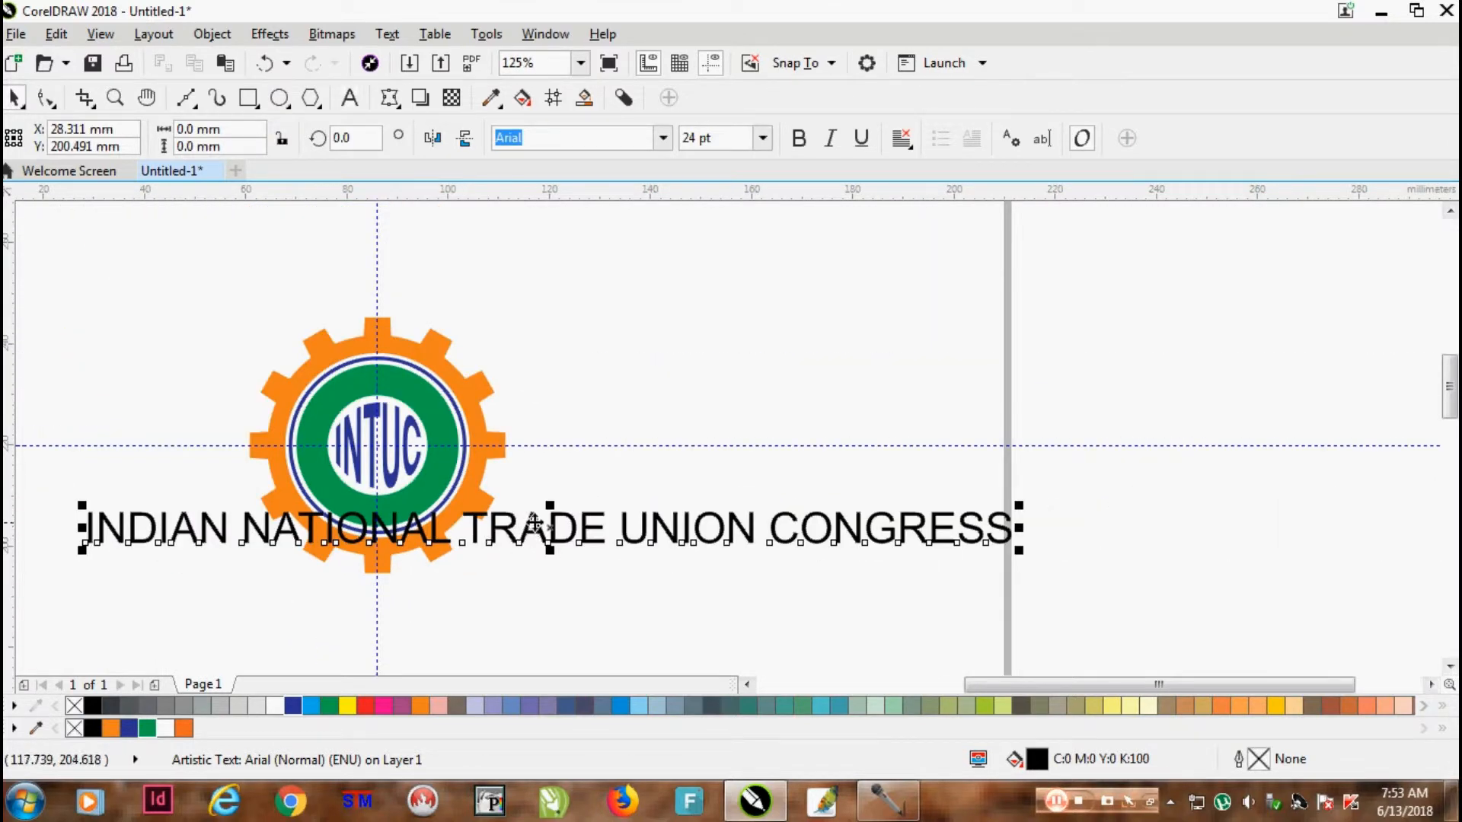
pyautogui.moveTo(535, 524); pyautogui.dragTo(536, 570)
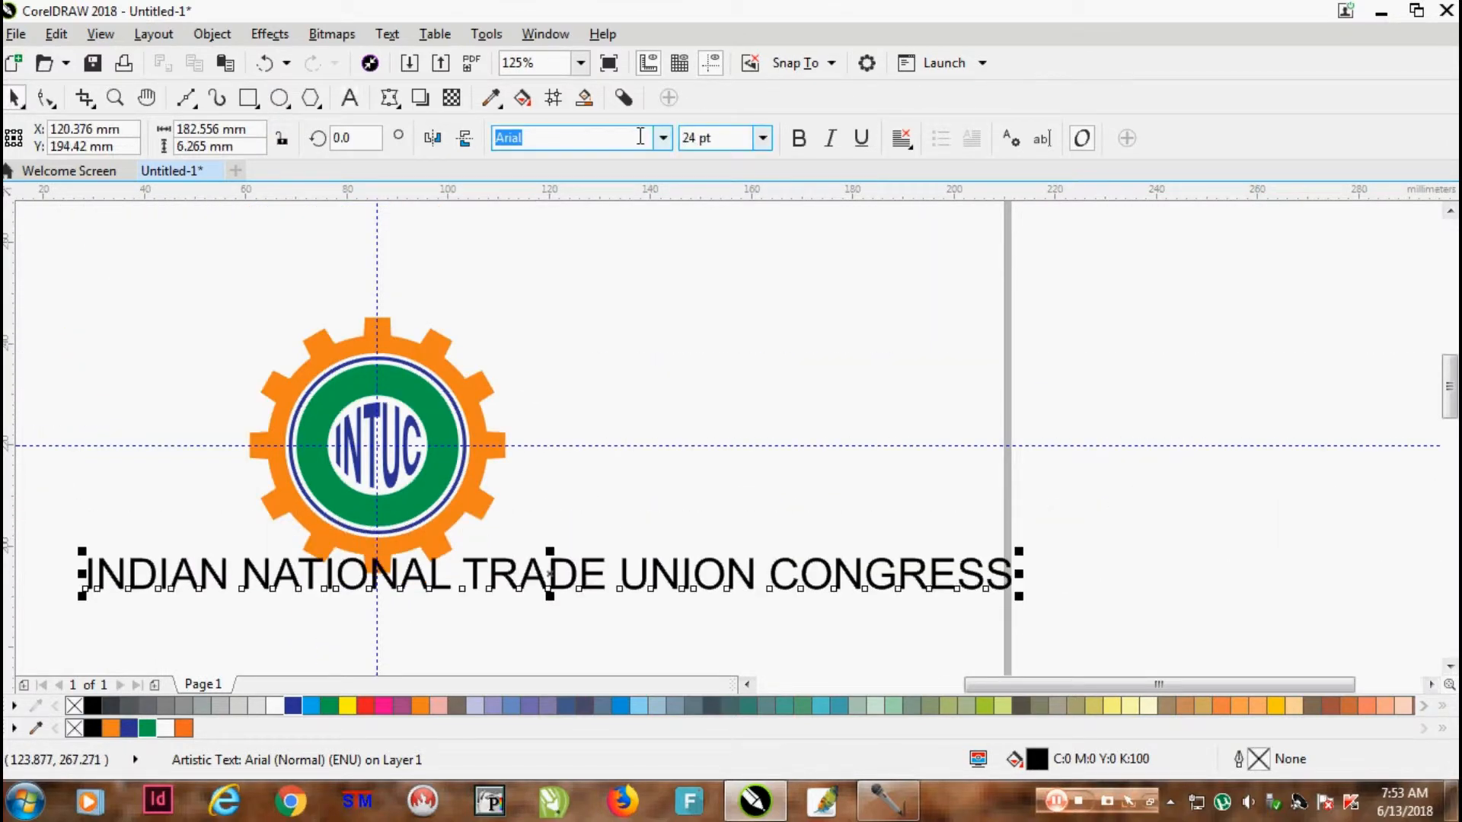
pyautogui.write('85')
pyautogui.press('Return')
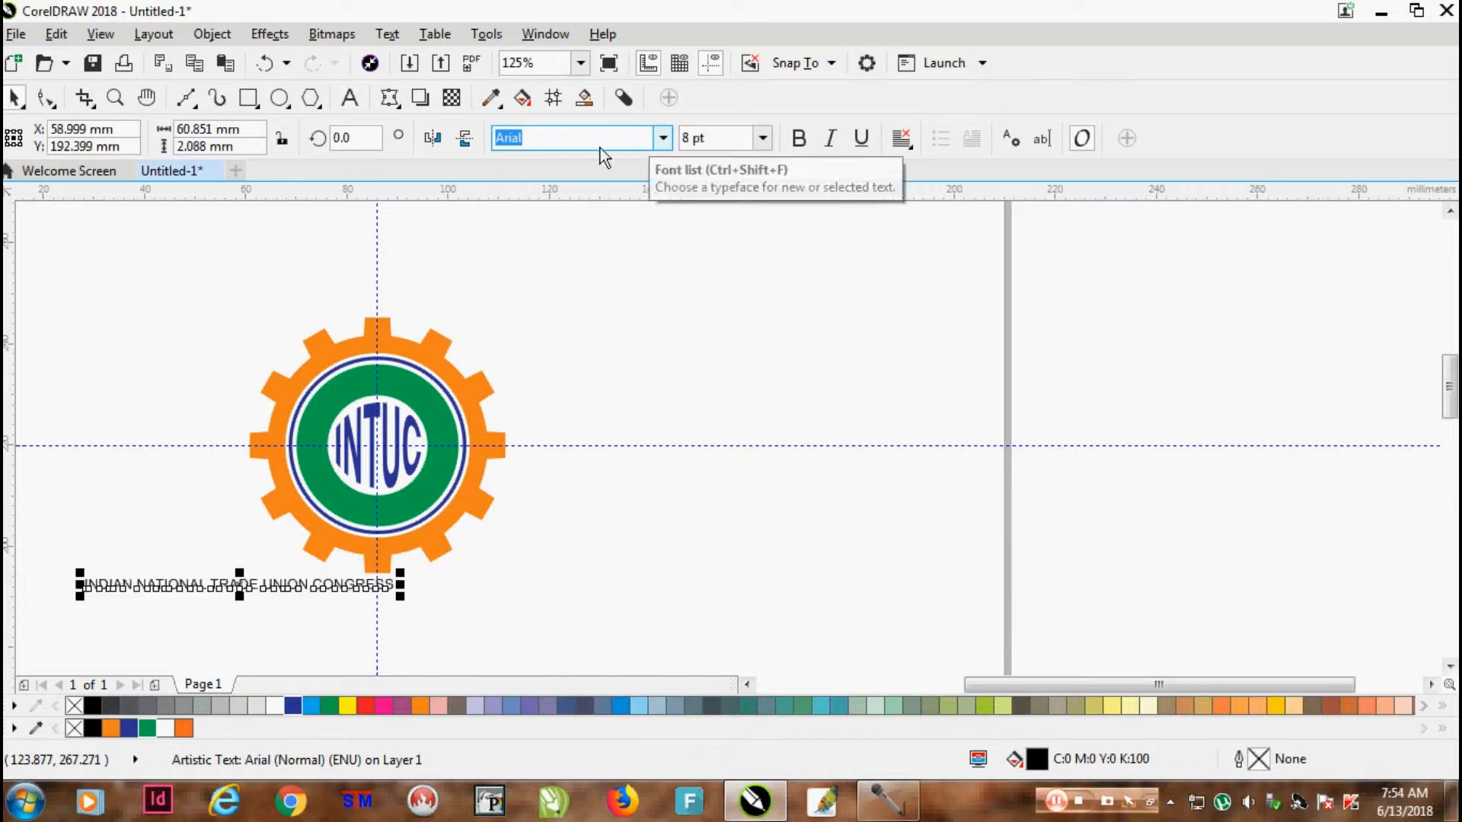
pyautogui.scroll(1, 343, 578)
pyautogui.moveTo(308, 592); pyautogui.dragTo(603, 589)
# Make the text beneath the gear bold, narrow it to about 57.4 mm wide and deselect it
pyautogui.click(799, 137)
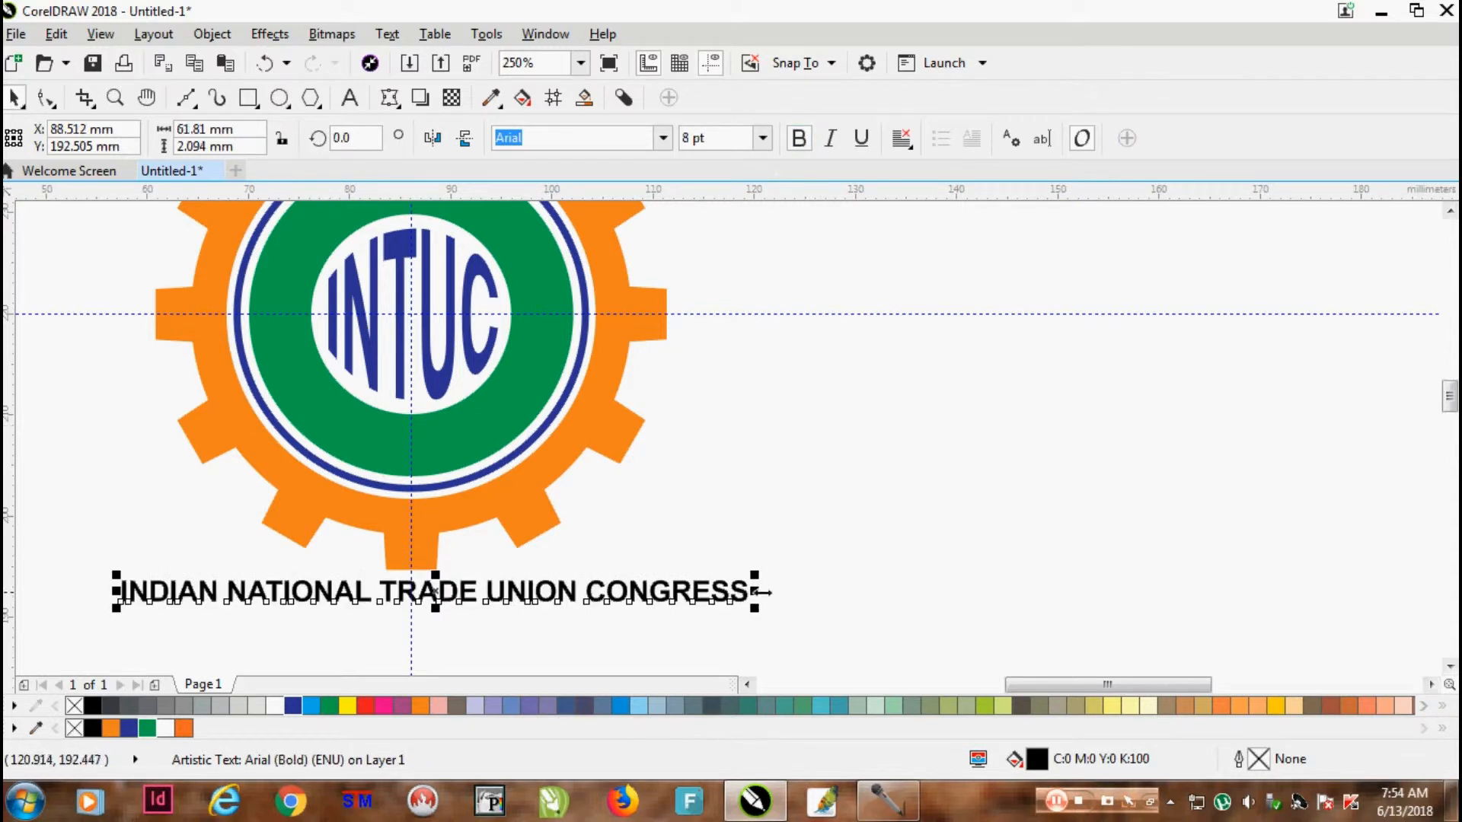
pyautogui.moveTo(761, 591); pyautogui.dragTo(727, 591)
pyautogui.scroll(-1, 496, 339)
pyautogui.scroll(1, 449, 293)
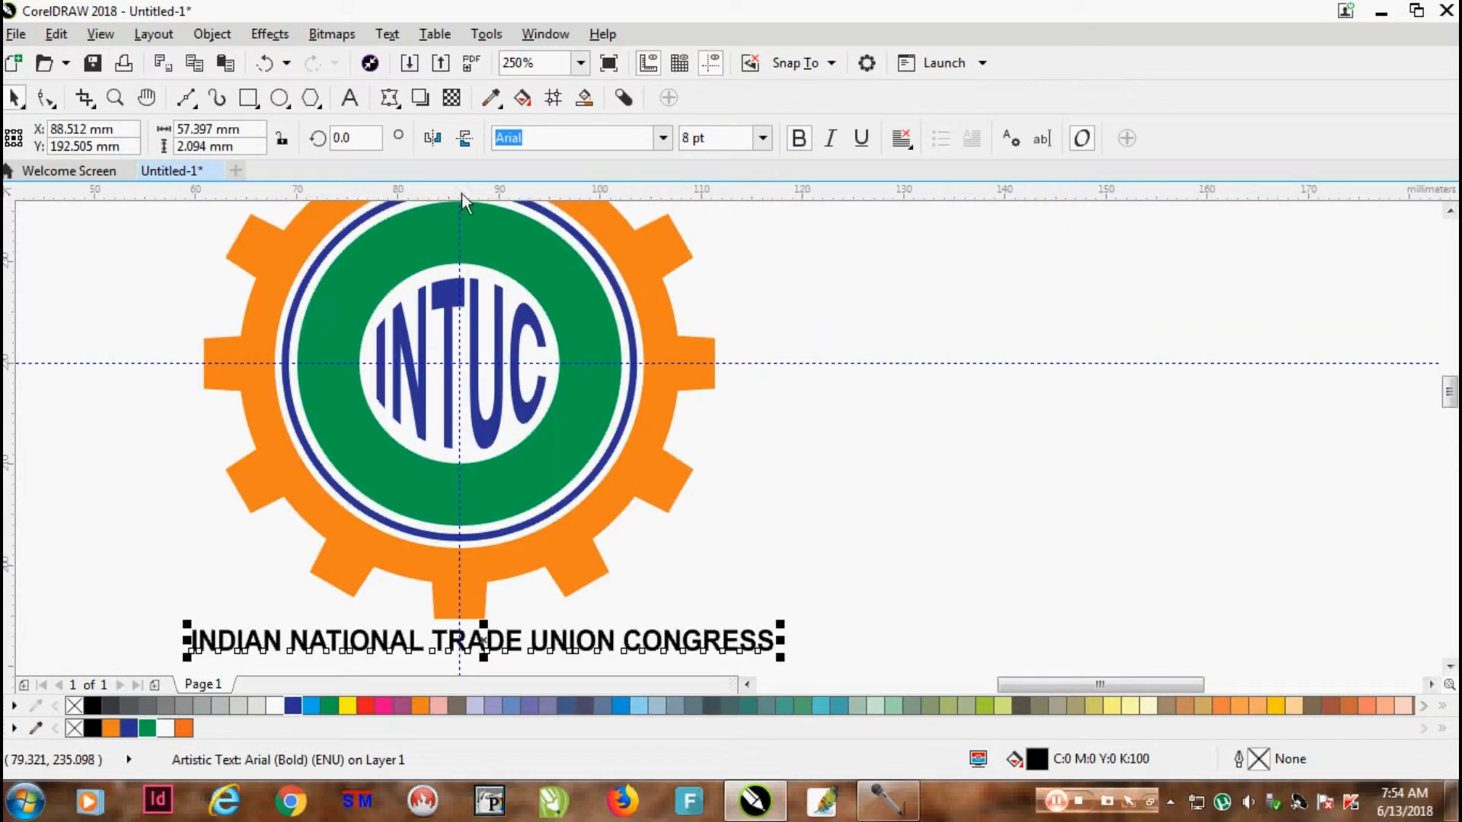
pyautogui.scroll(-1, 391, 248)
pyautogui.scroll(1, 396, 244)
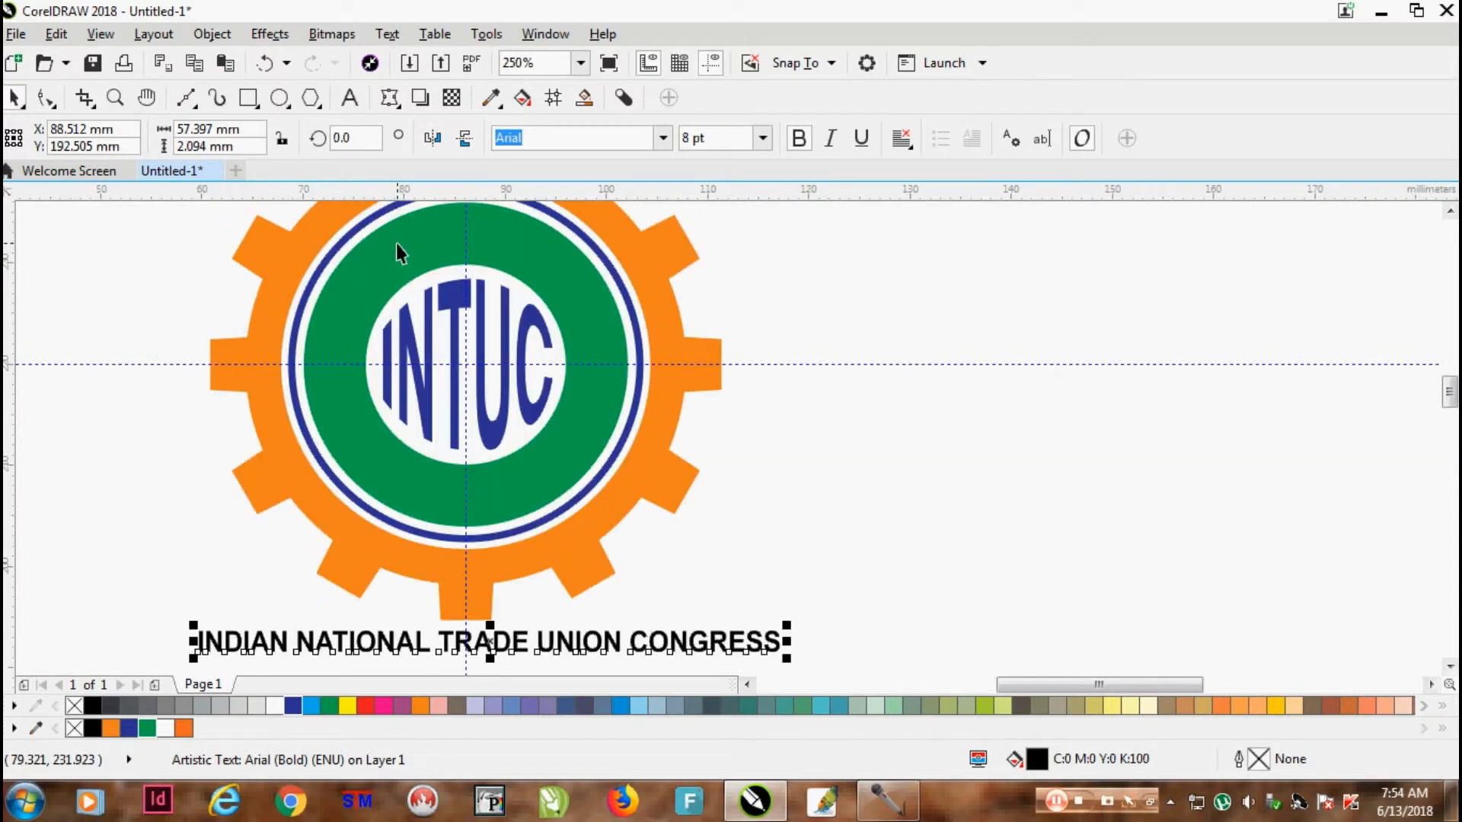
pyautogui.click(941, 279)
pyautogui.scroll(-1, 505, 244)
pyautogui.scroll(1, 479, 259)
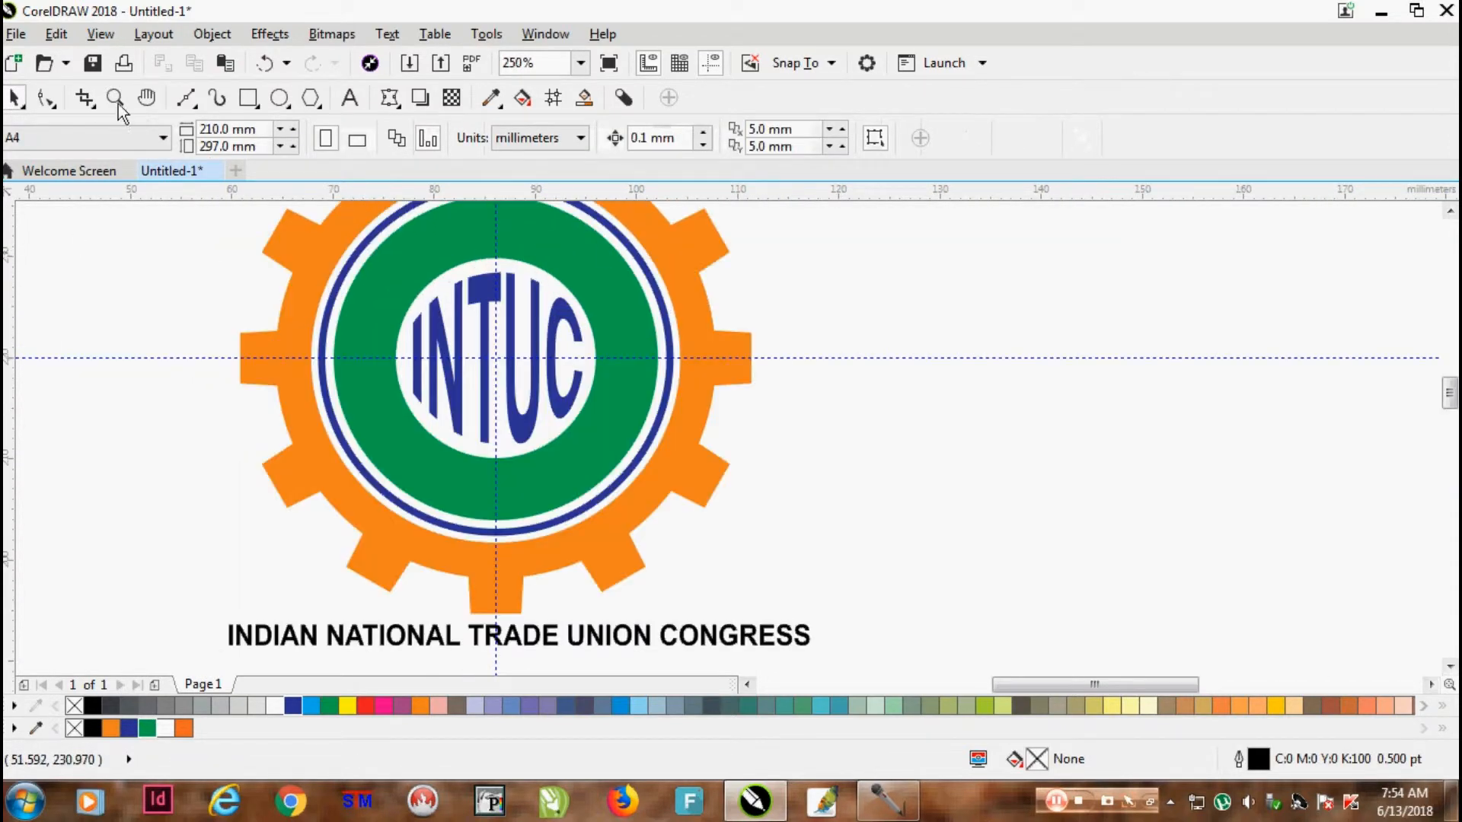
# Create a concentric copy of the blue outlined circle, scaled down to about 25.9 mm in diameter inside the green ring
pyautogui.click(278, 99)
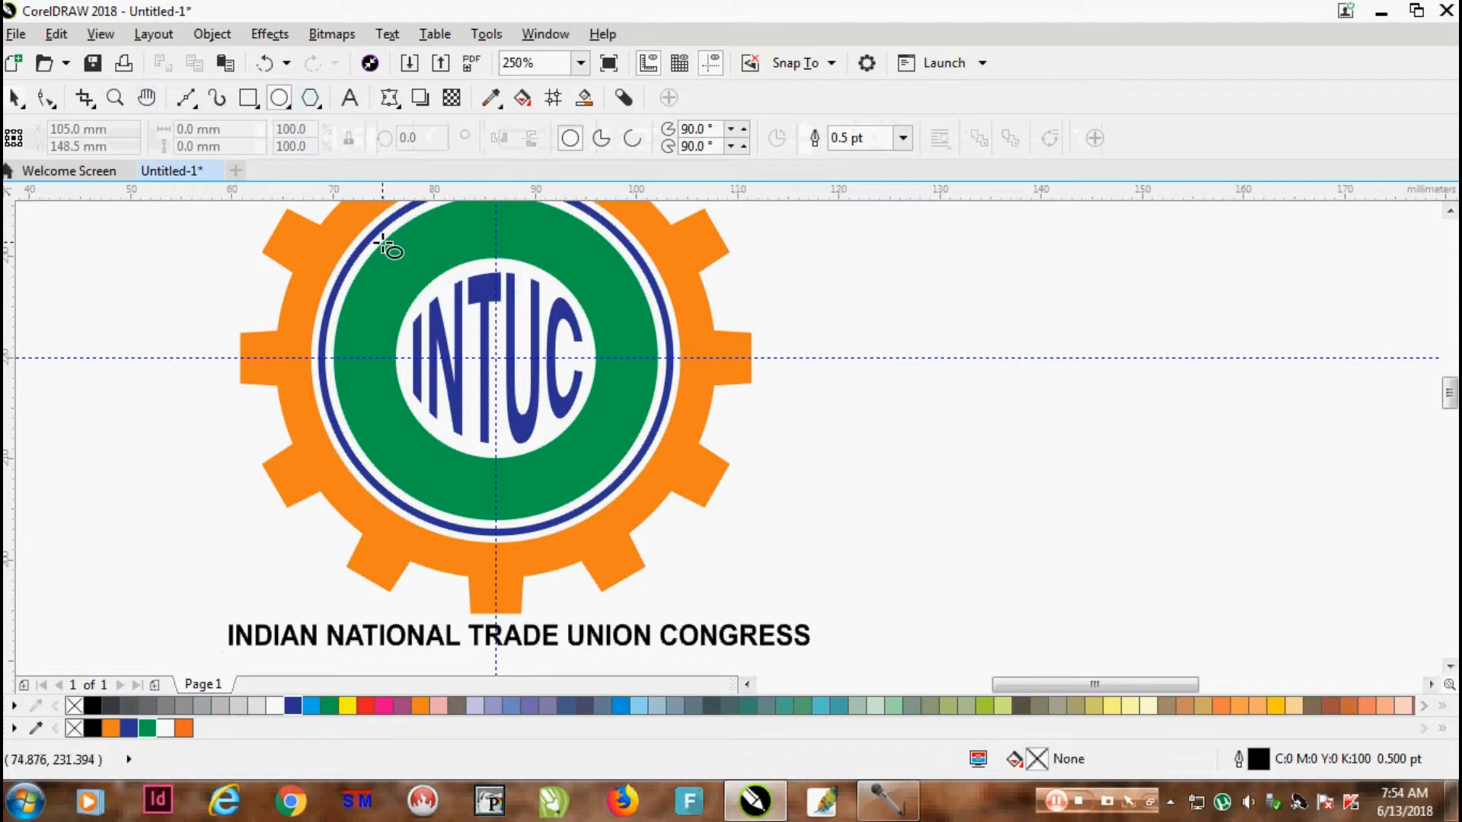
pyautogui.click(15, 97)
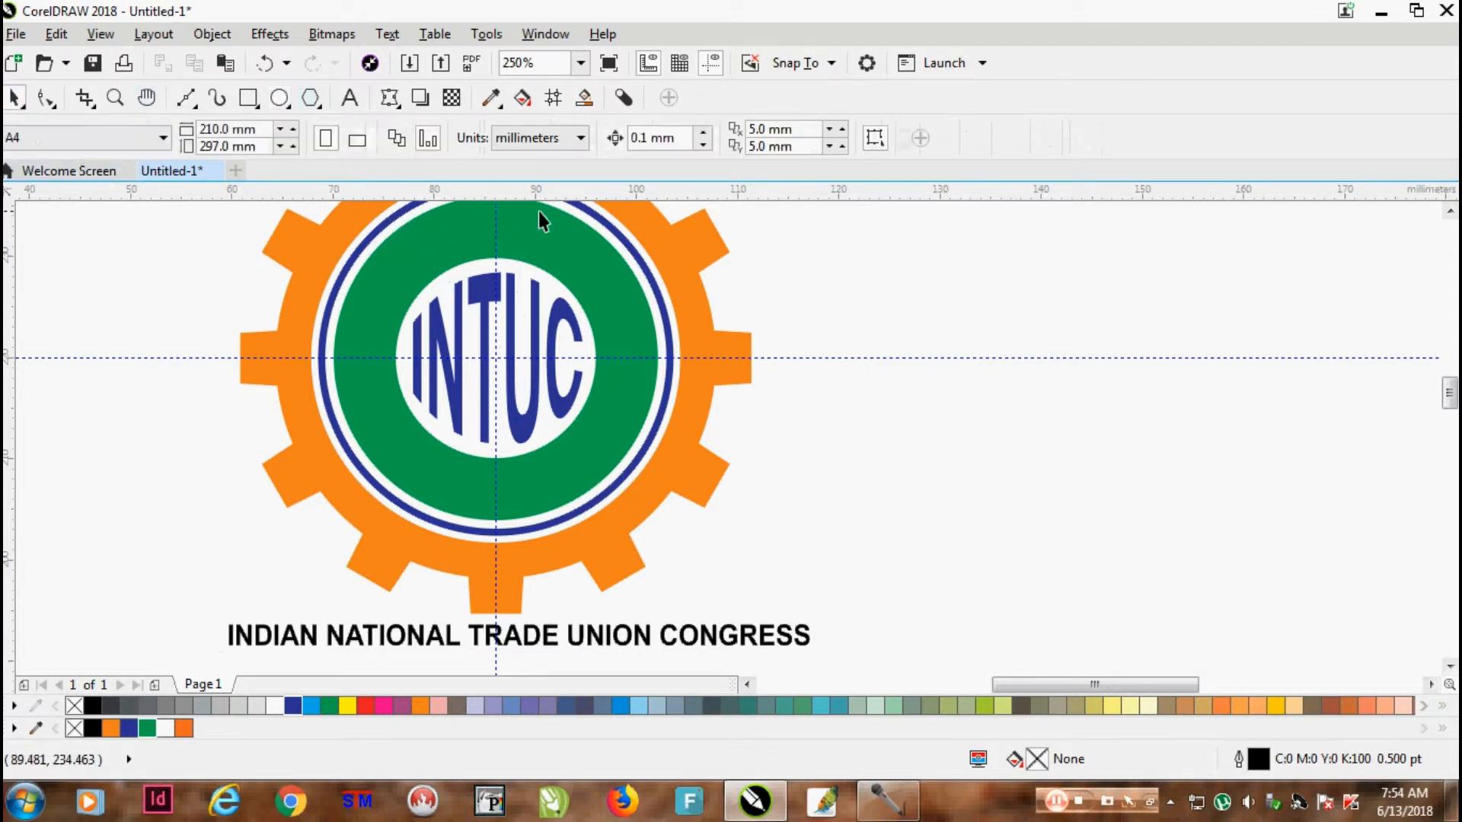
pyautogui.click(599, 222)
pyautogui.scroll(-1, 599, 221)
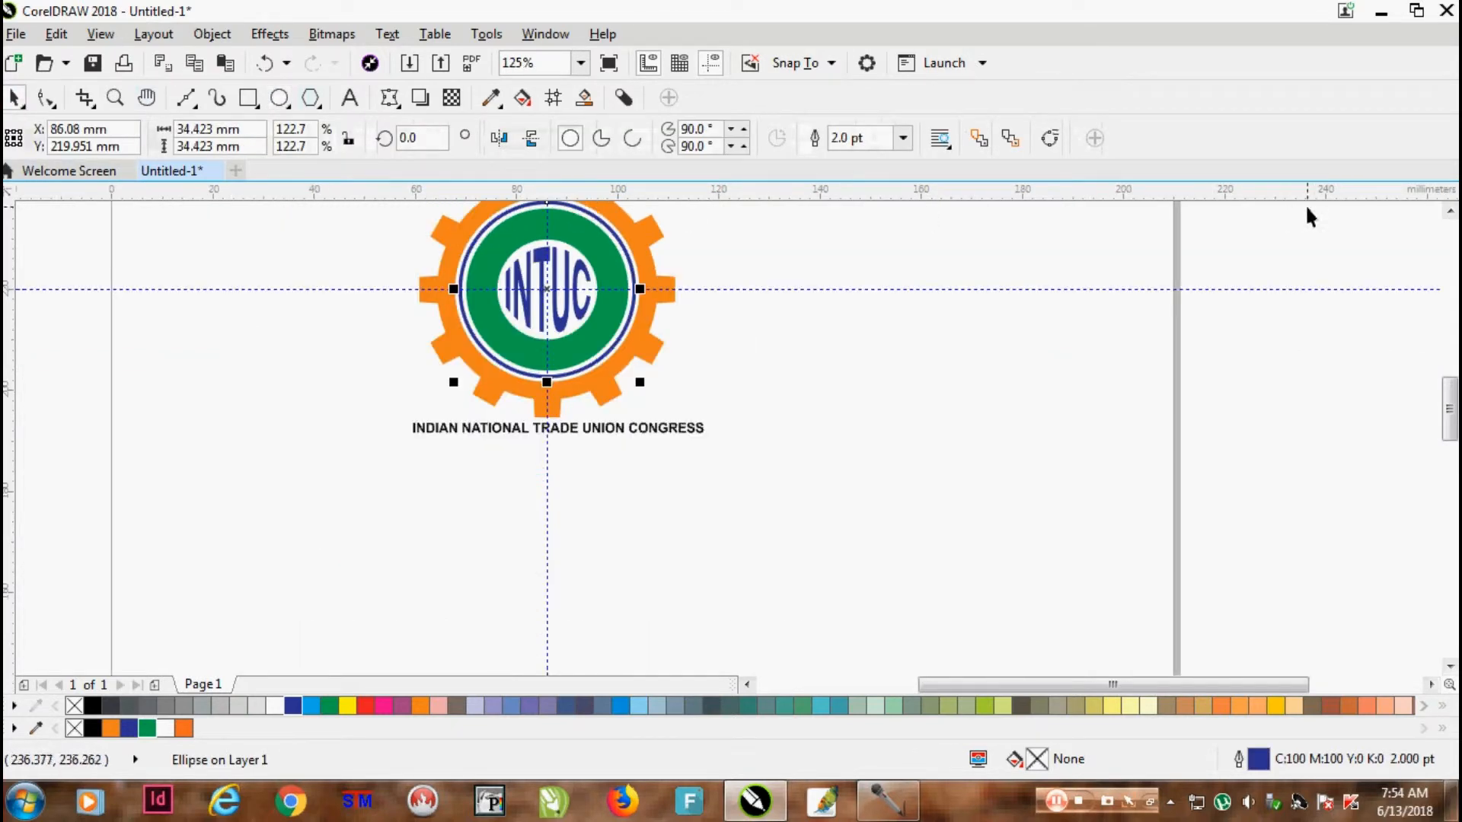
pyautogui.click(1450, 210)
pyautogui.scroll(1, 699, 244)
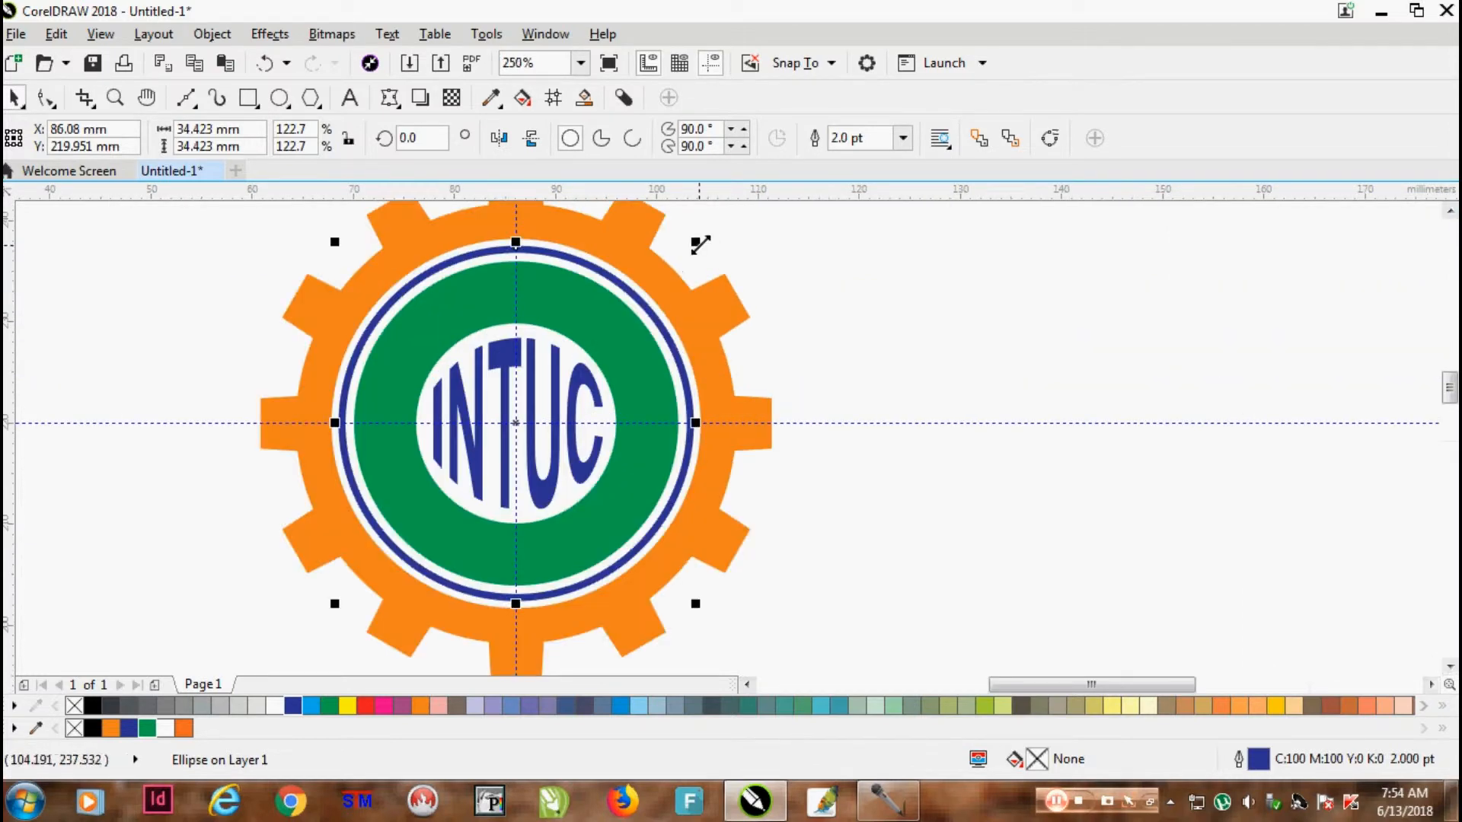
pyautogui.moveTo(698, 241); pyautogui.dragTo(655, 284)
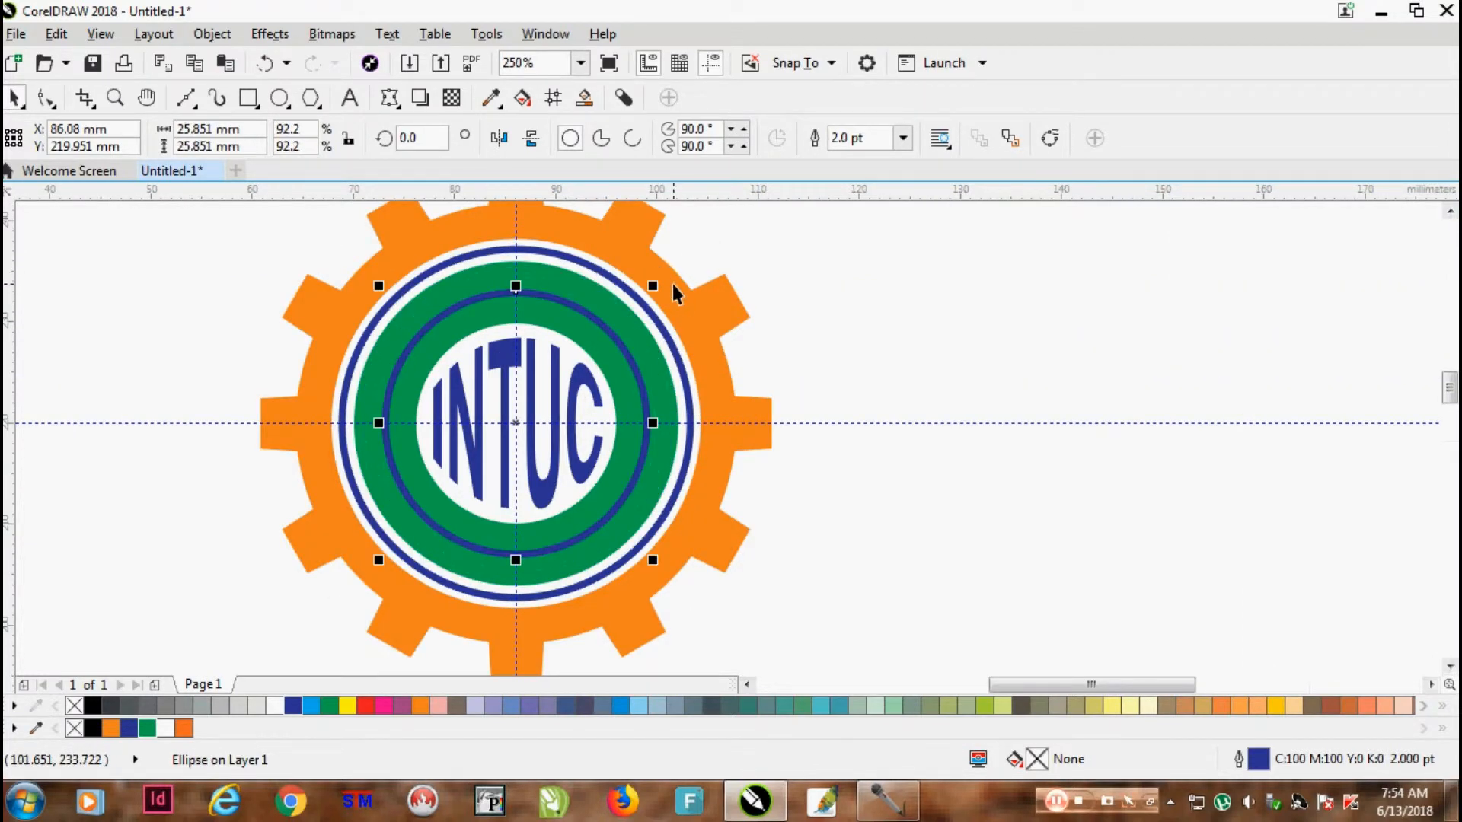
# Set the copied circle's outline width to 0.5 pt and shrink it about its centre to about 24.3 mm in diameter
pyautogui.press('F12')
pyautogui.write('0.5')
pyautogui.press('Return')
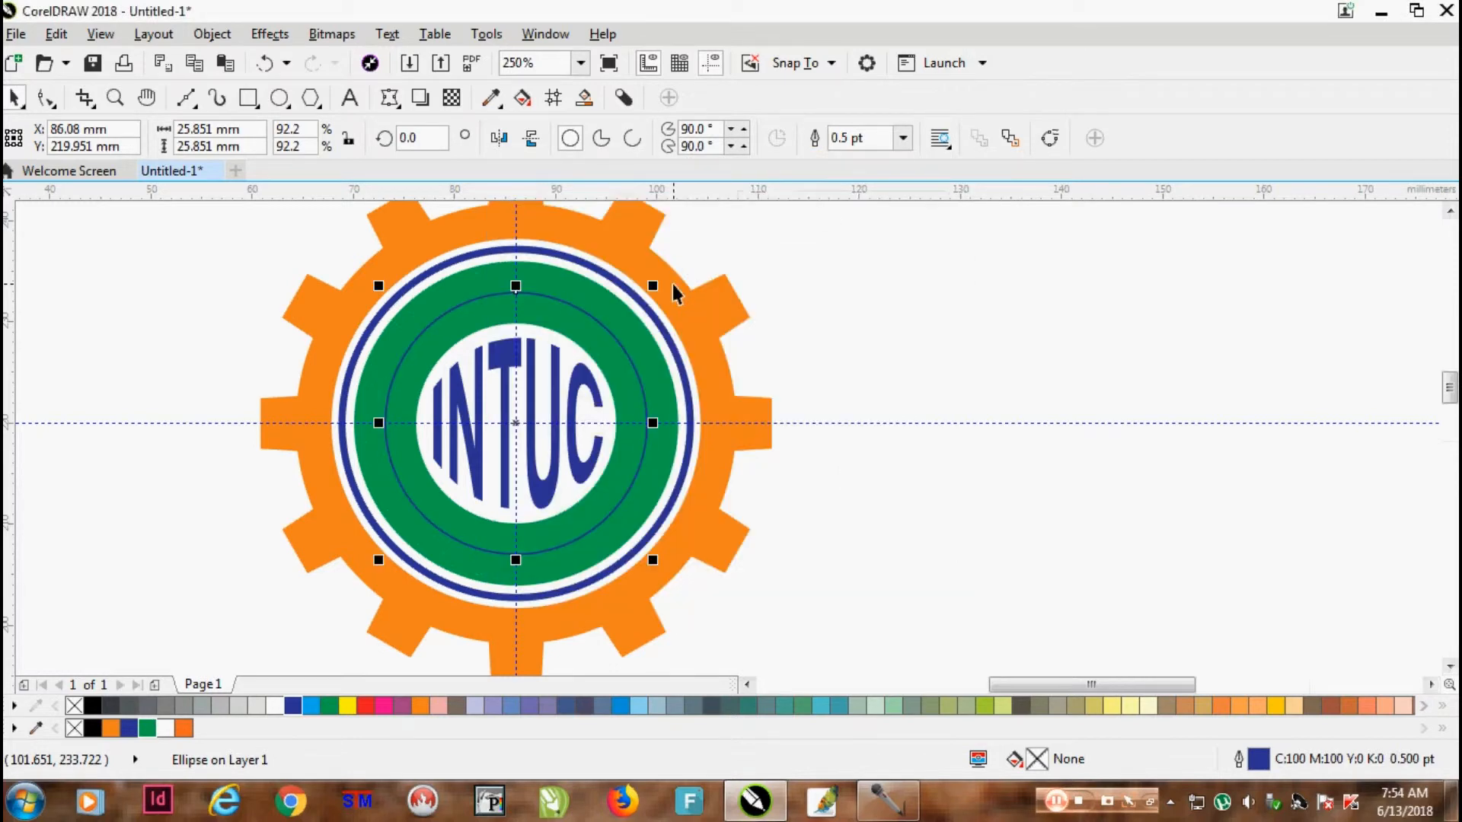
pyautogui.scroll(2, 583, 285)
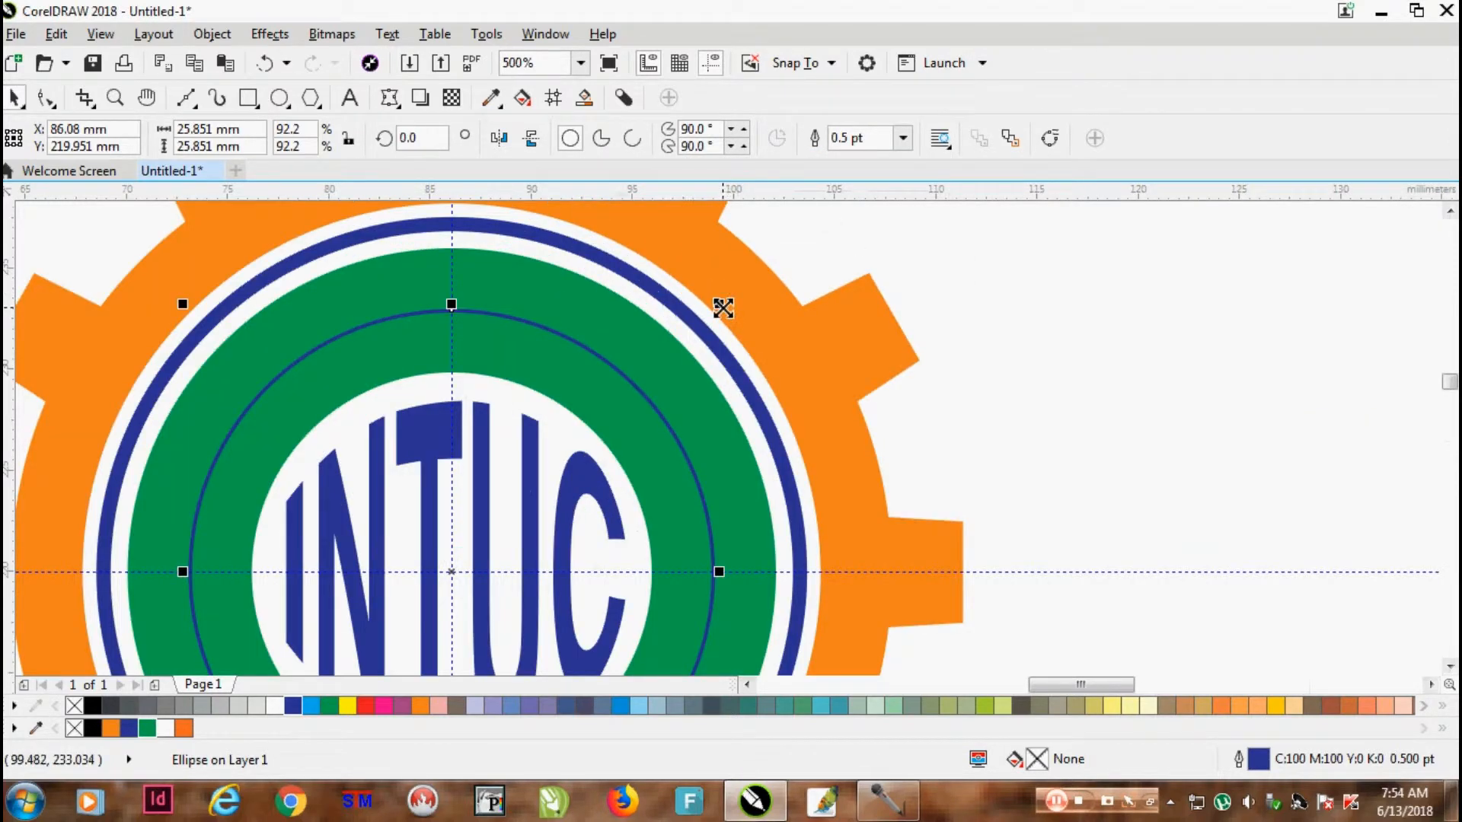
pyautogui.moveTo(720, 304); pyautogui.dragTo(708, 324)
pyautogui.scroll(-2, 707, 325)
pyautogui.scroll(2, 683, 378)
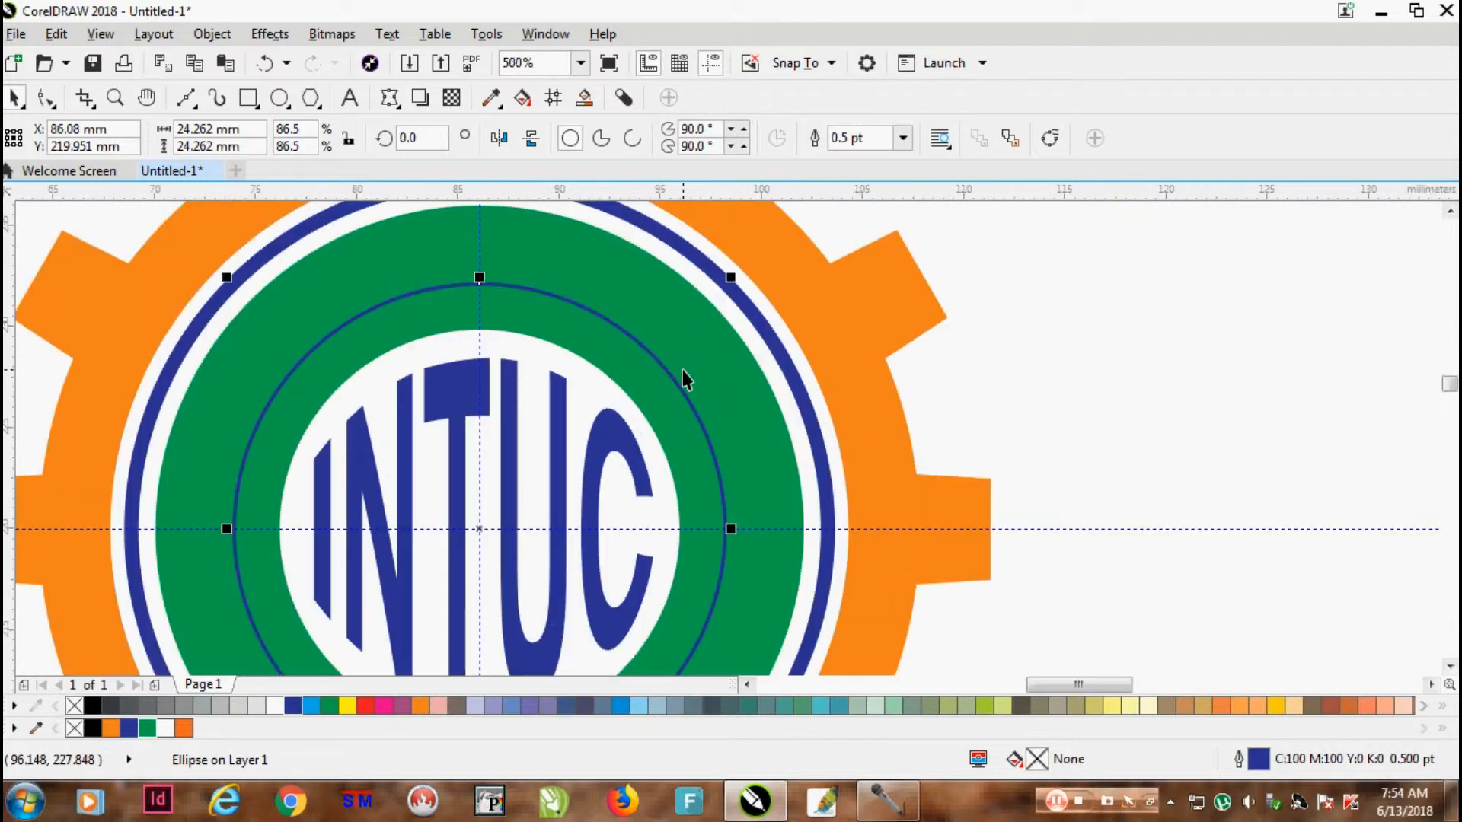
pyautogui.scroll(-2, 729, 326)
pyautogui.scroll(1, 733, 506)
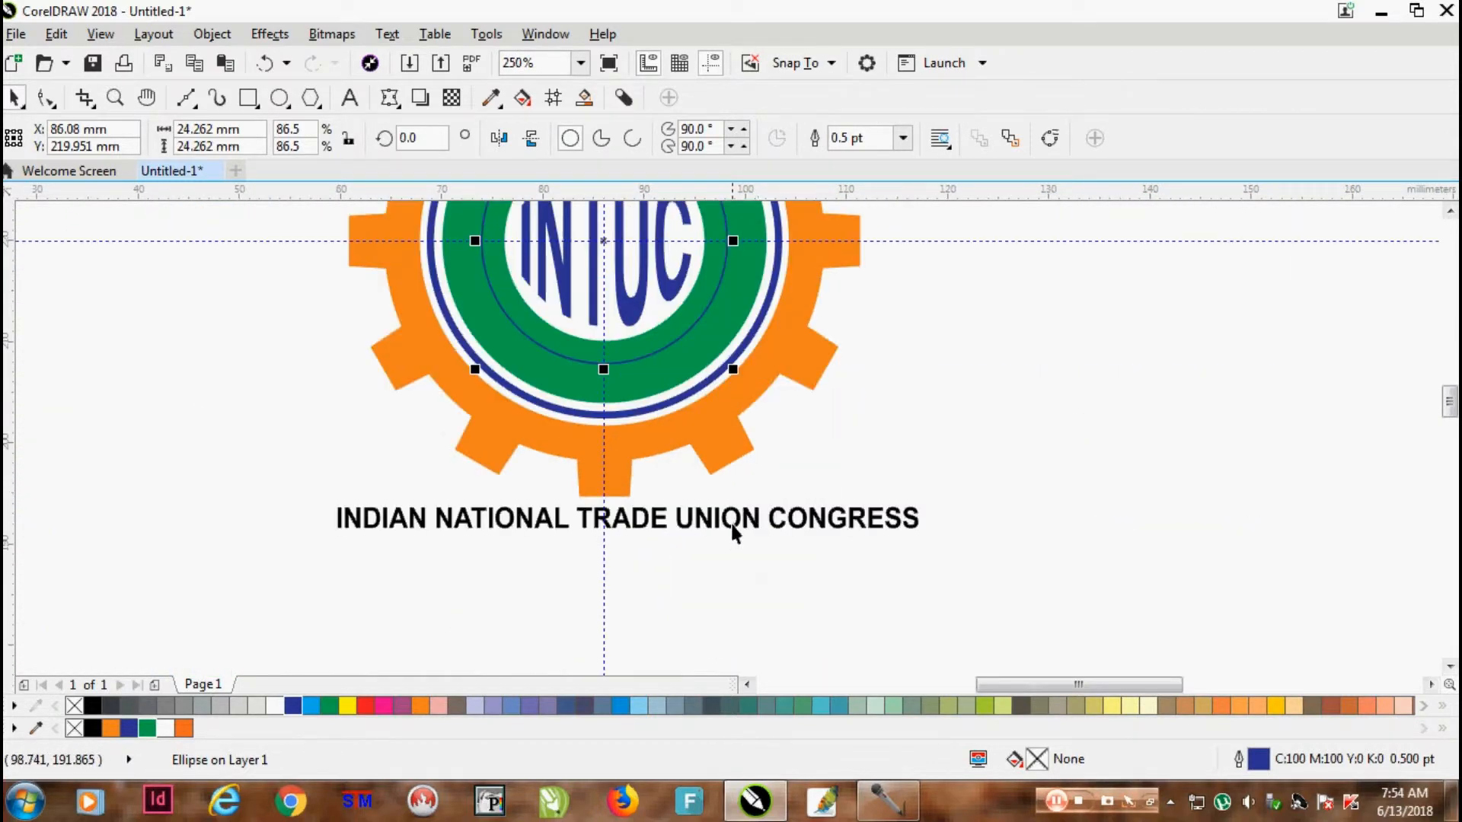
pyautogui.press('Escape')
# Widen the INDIAN NATIONAL TRADE UNION CONGRESS text to about 60.3 mm
pyautogui.click(883, 518)
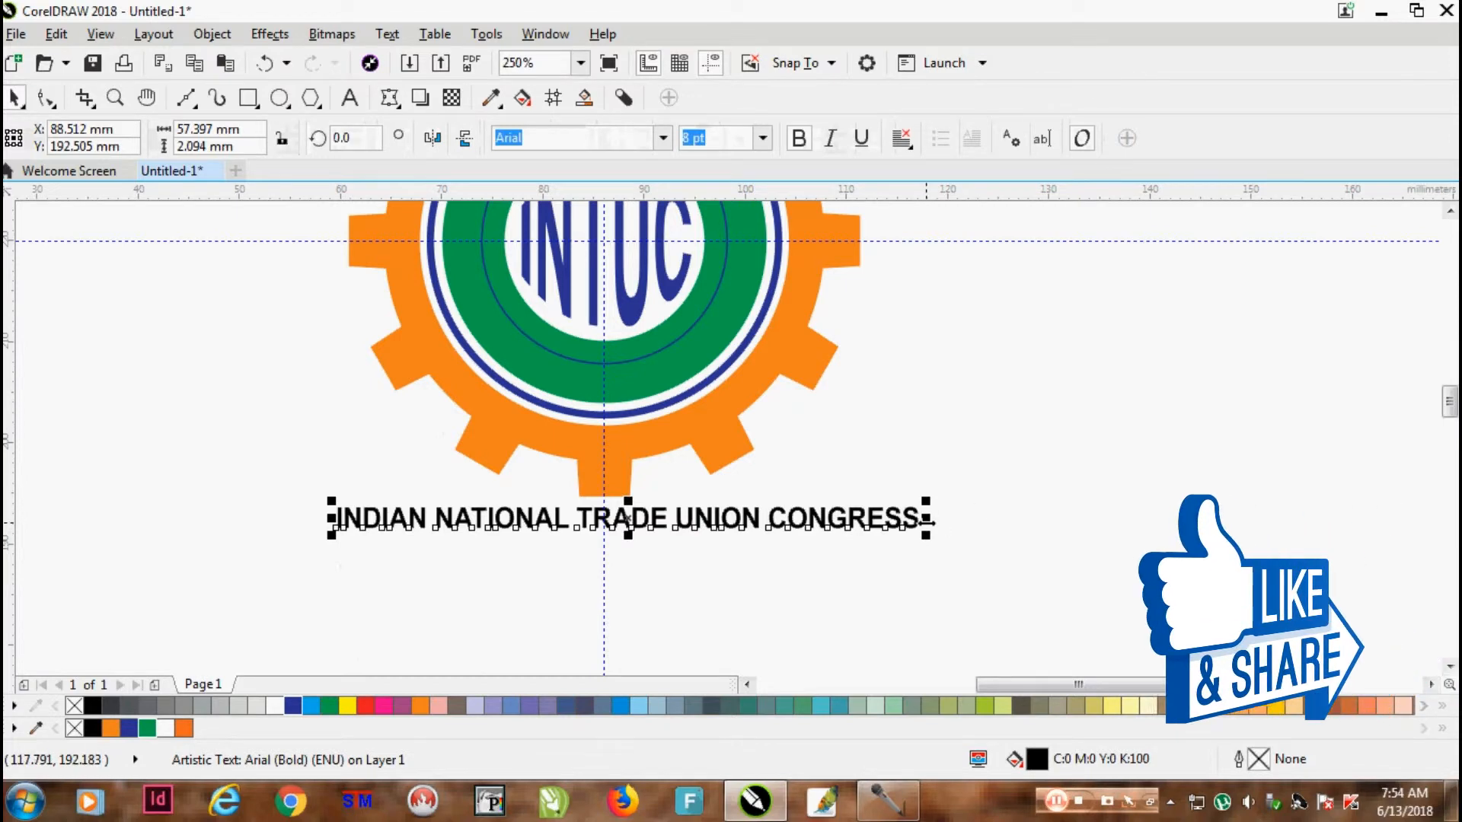
pyautogui.moveTo(929, 517); pyautogui.dragTo(943, 518)
pyautogui.scroll(-2, 806, 473)
pyautogui.scroll(2, 791, 426)
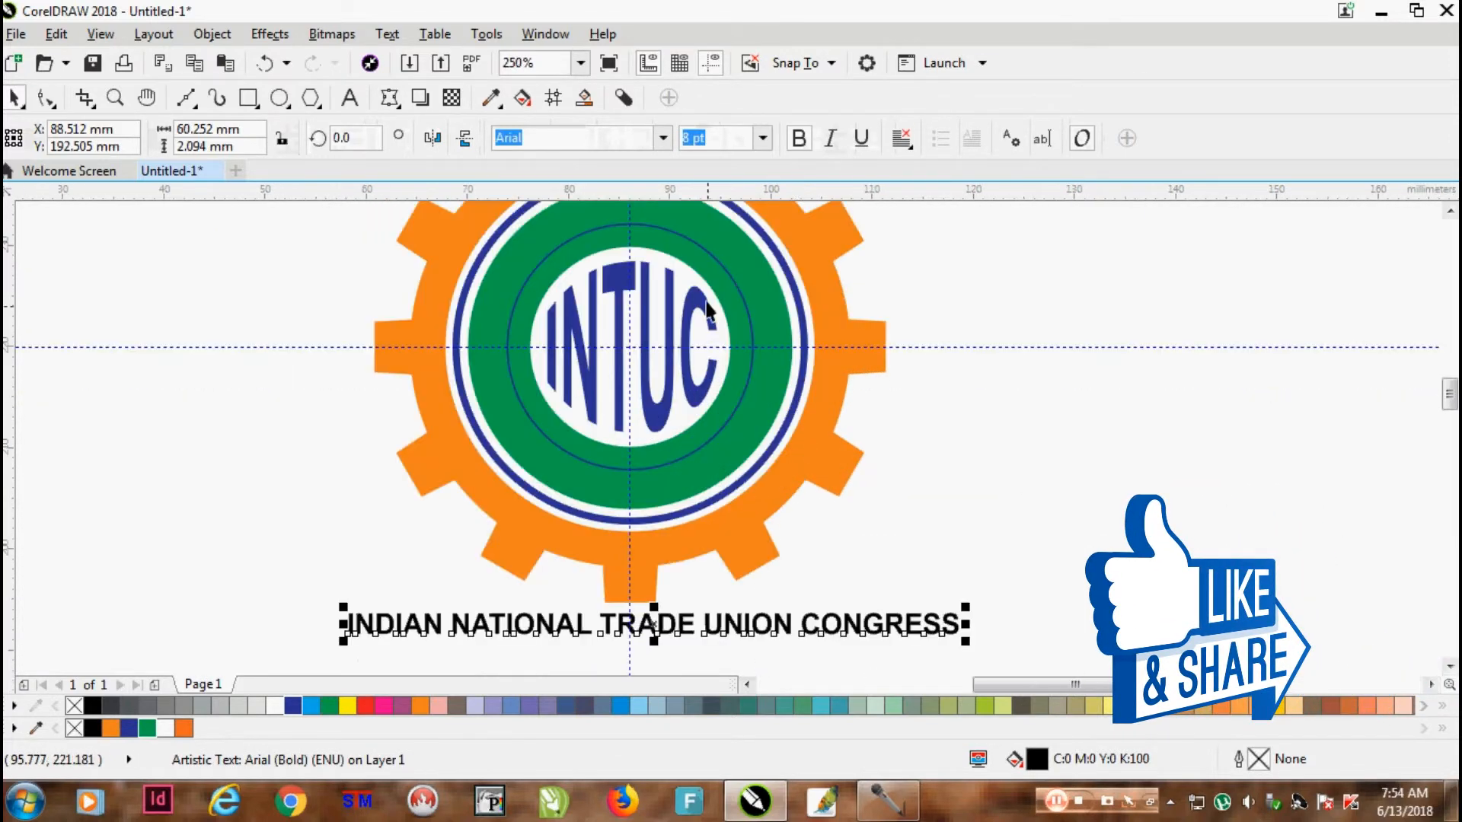
# Fit the INDIAN NATIONAL TRADE UNION CONGRESS text to the thin blue circle as its path and check its spread around the ring
pyautogui.scroll(4, 656, 216)
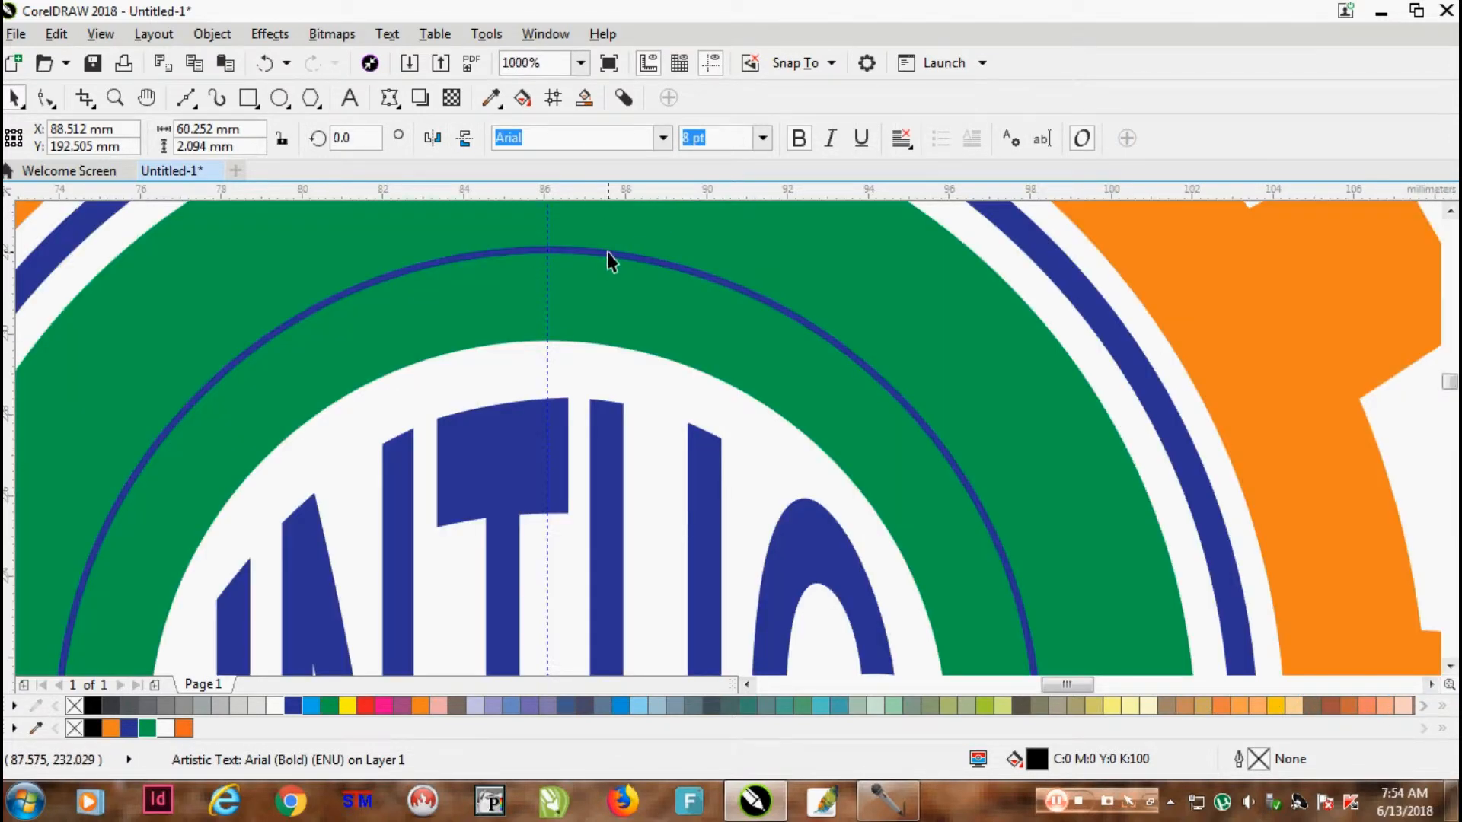
pyautogui.keyDown('shift'); pyautogui.click(607, 257); pyautogui.keyUp('shift')
pyautogui.click(387, 34)
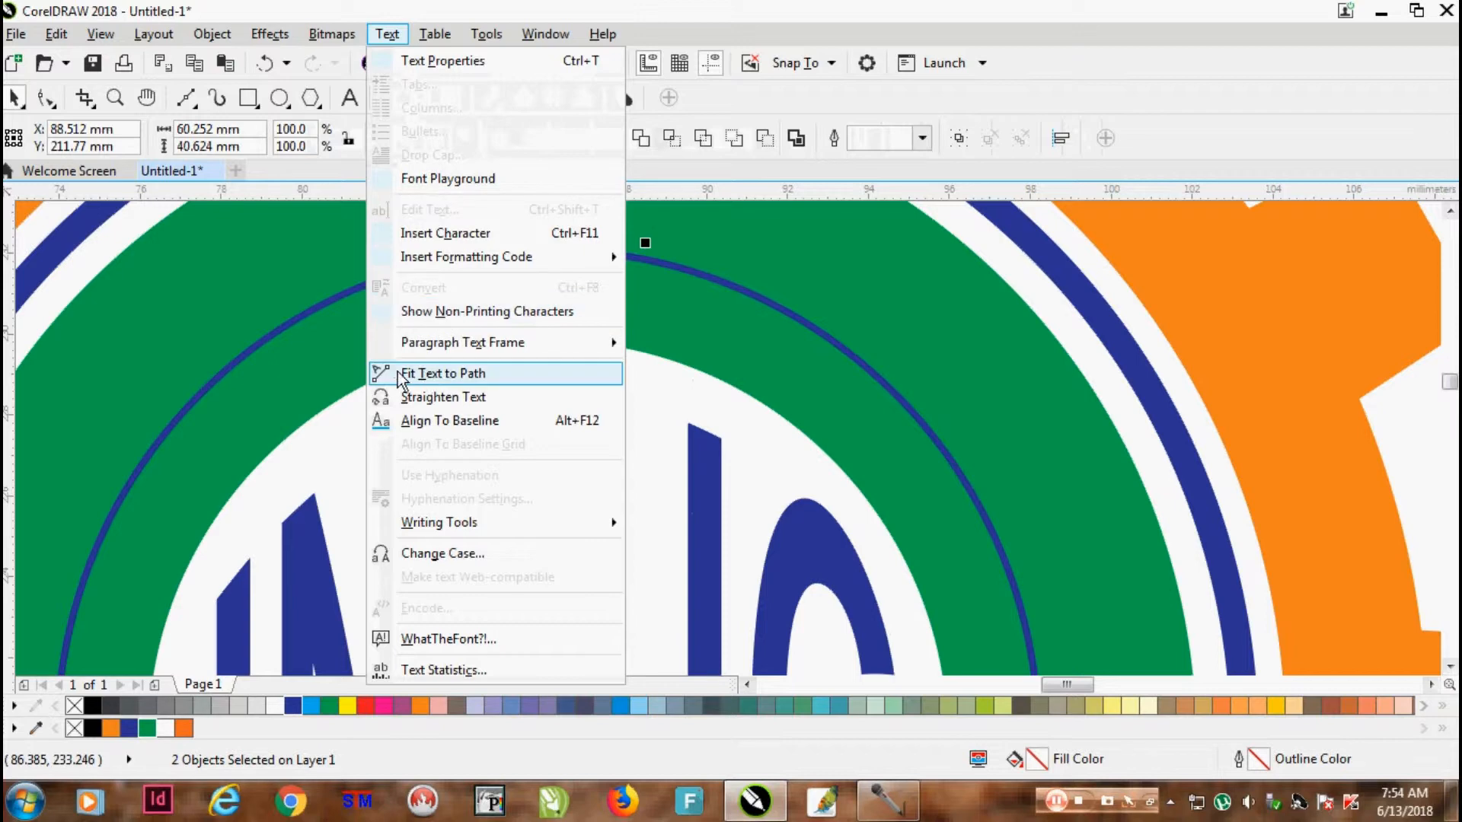
pyautogui.click(430, 373)
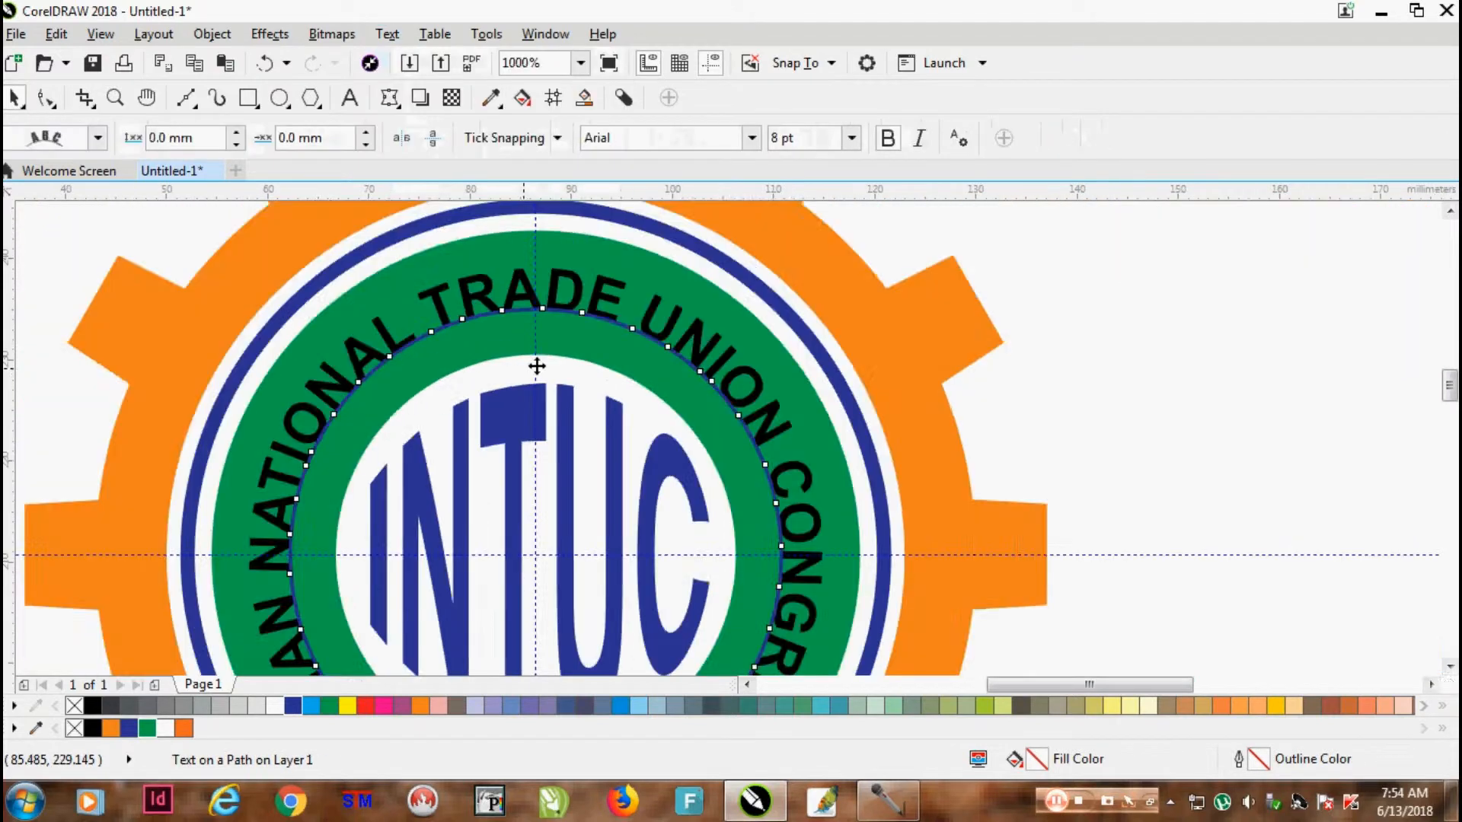
pyautogui.scroll(-3, 538, 368)
pyautogui.scroll(2, 533, 373)
pyautogui.scroll(-4, 533, 370)
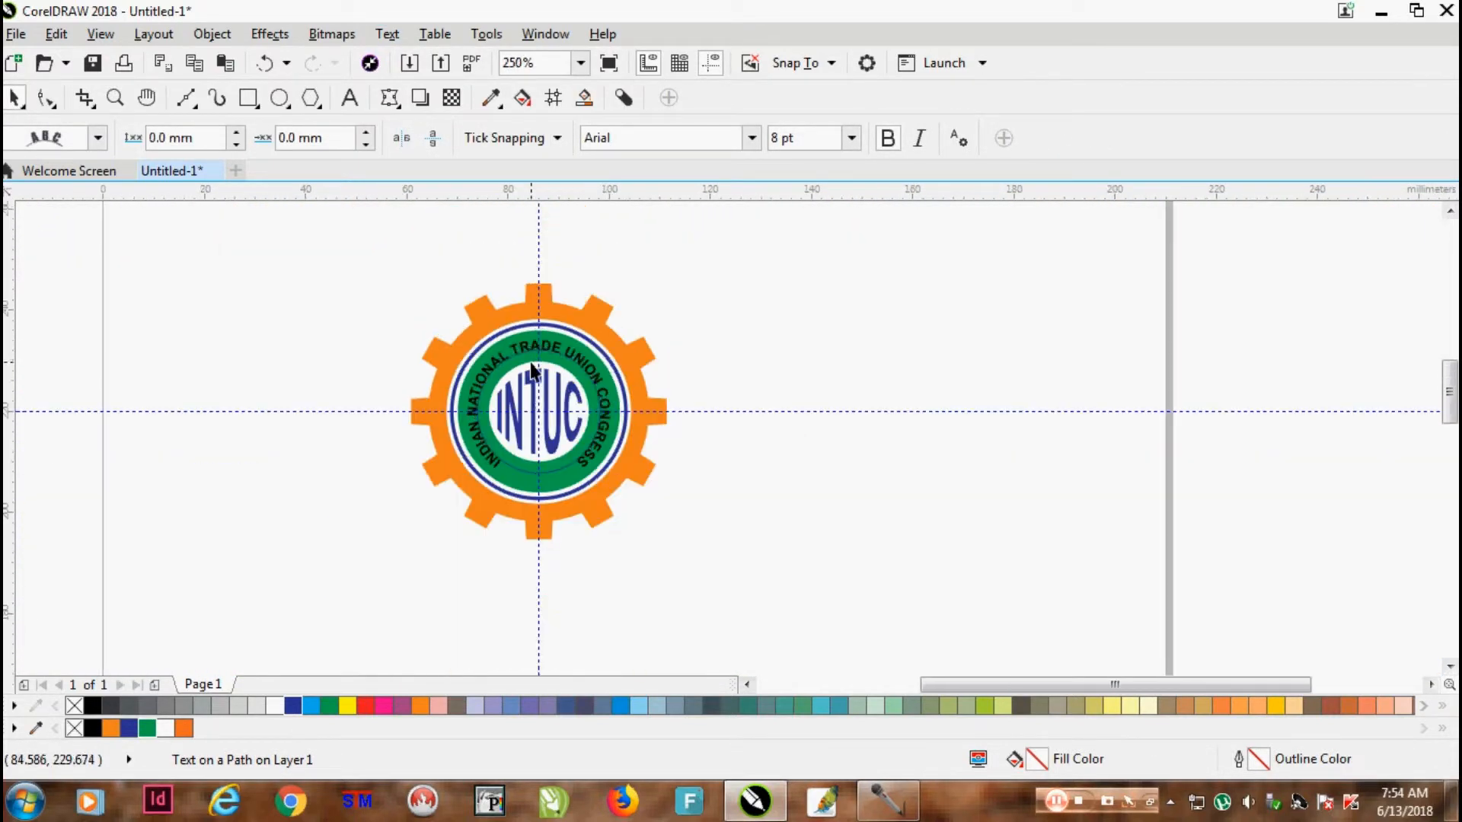
pyautogui.scroll(4, 554, 392)
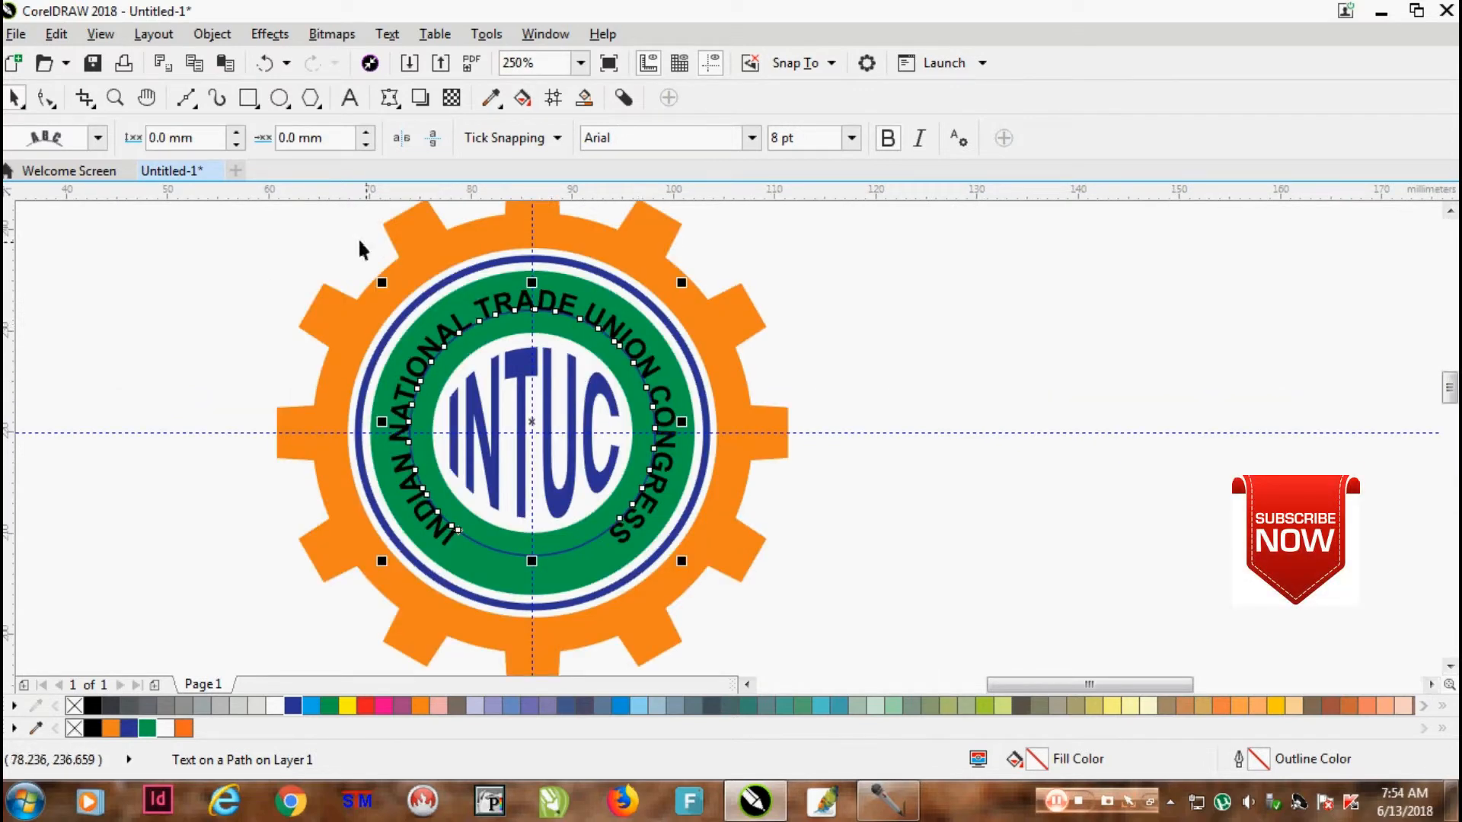
# Undo the fitting of the text to the circle and the preceding widening, and deselect the text
pyautogui.hotkey('ctrl', 'z')
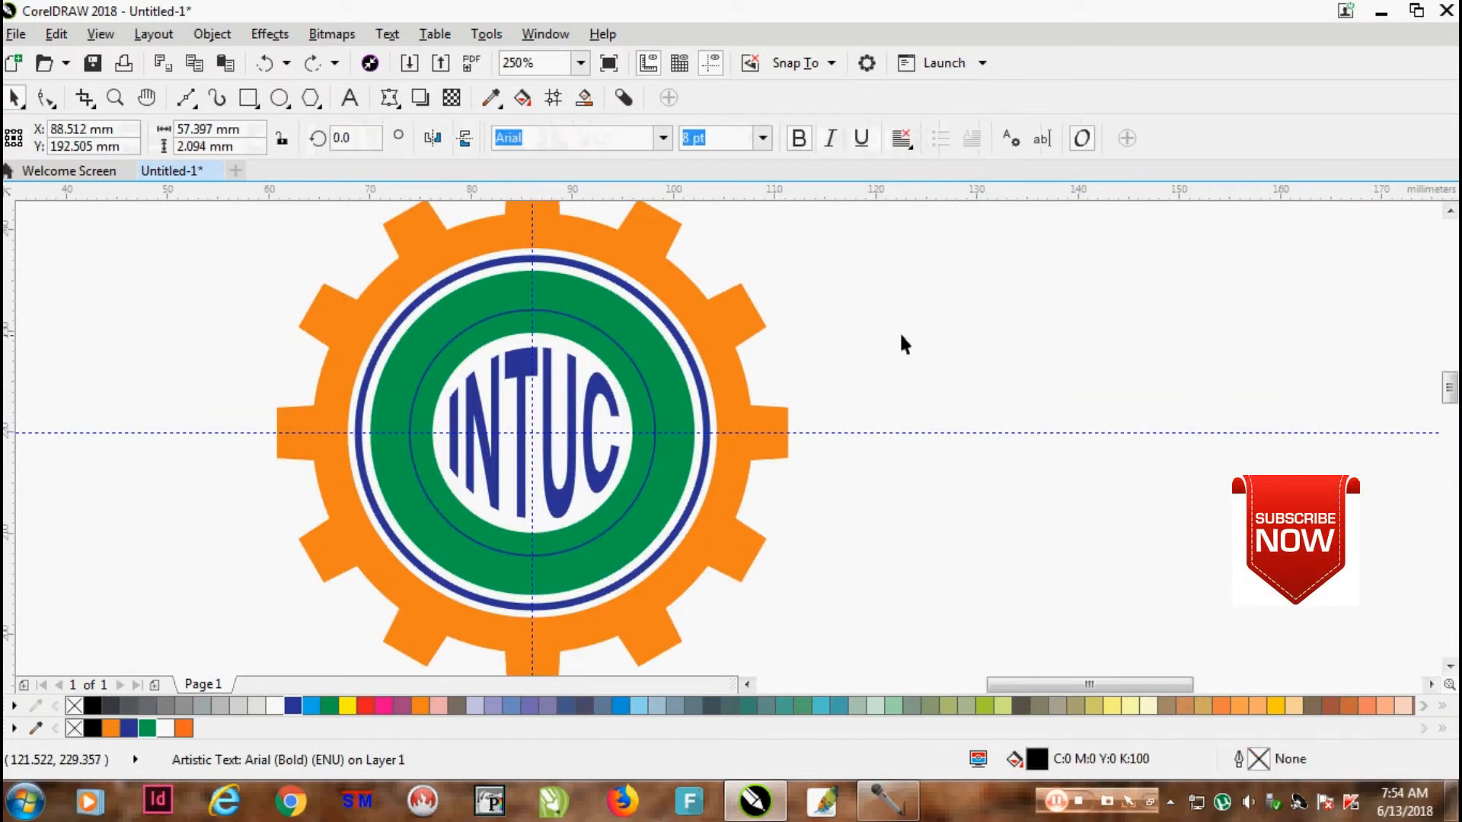
pyautogui.click(900, 358)
pyautogui.scroll(-4, 898, 385)
pyautogui.scroll(4, 878, 427)
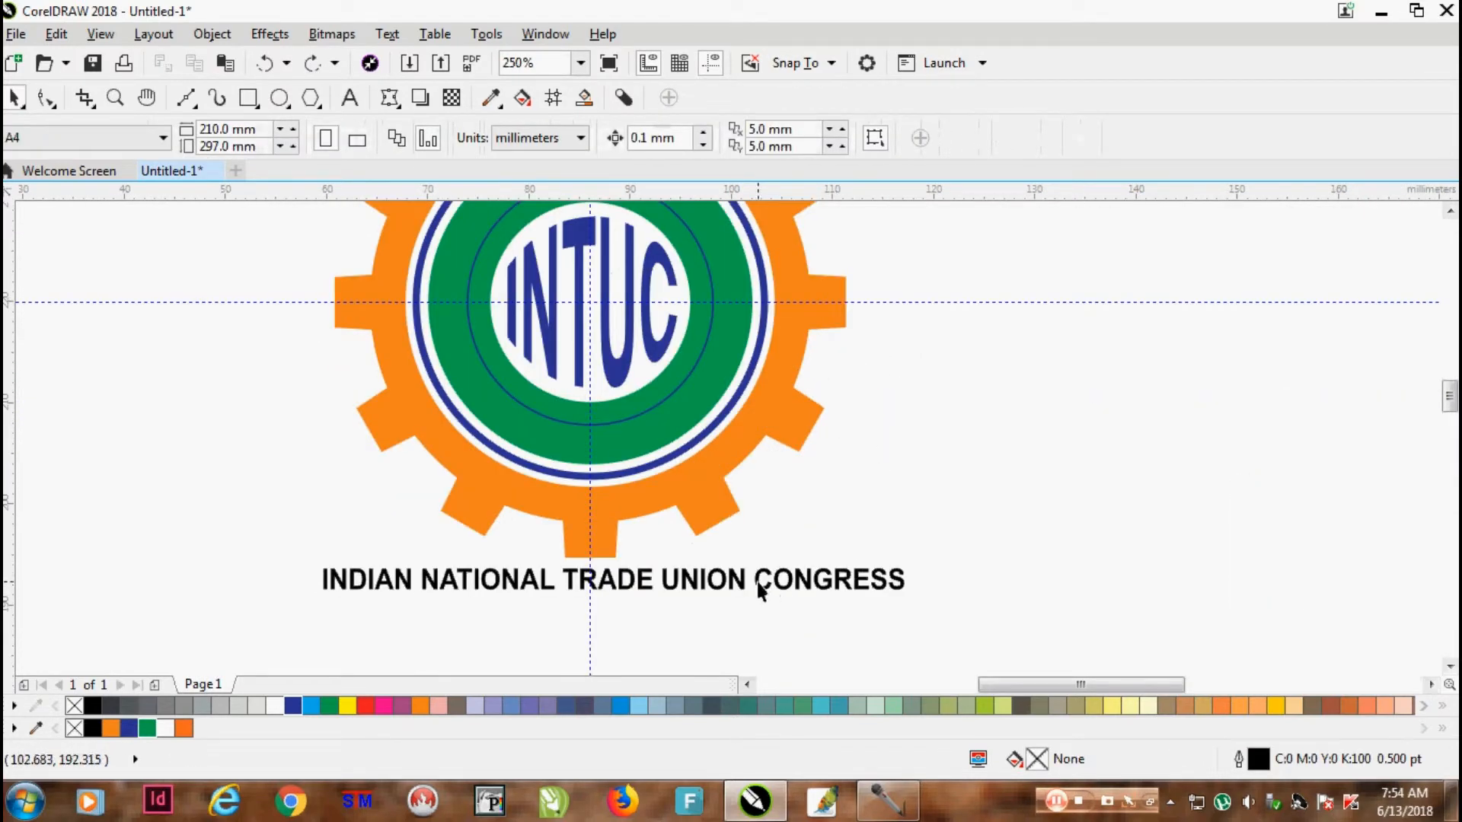
# Narrow the INDIAN NATIONAL TRADE UNION CONGRESS text beneath the gear to about 43.6 mm wide
pyautogui.click(757, 587)
pyautogui.moveTo(919, 582); pyautogui.dragTo(845, 583)
pyautogui.scroll(-1, 781, 488)
# Fit the INDIAN NATIONAL TRADE UNION CONGRESS text to the thin blue circle inside the green ring
pyautogui.scroll(1, 693, 346)
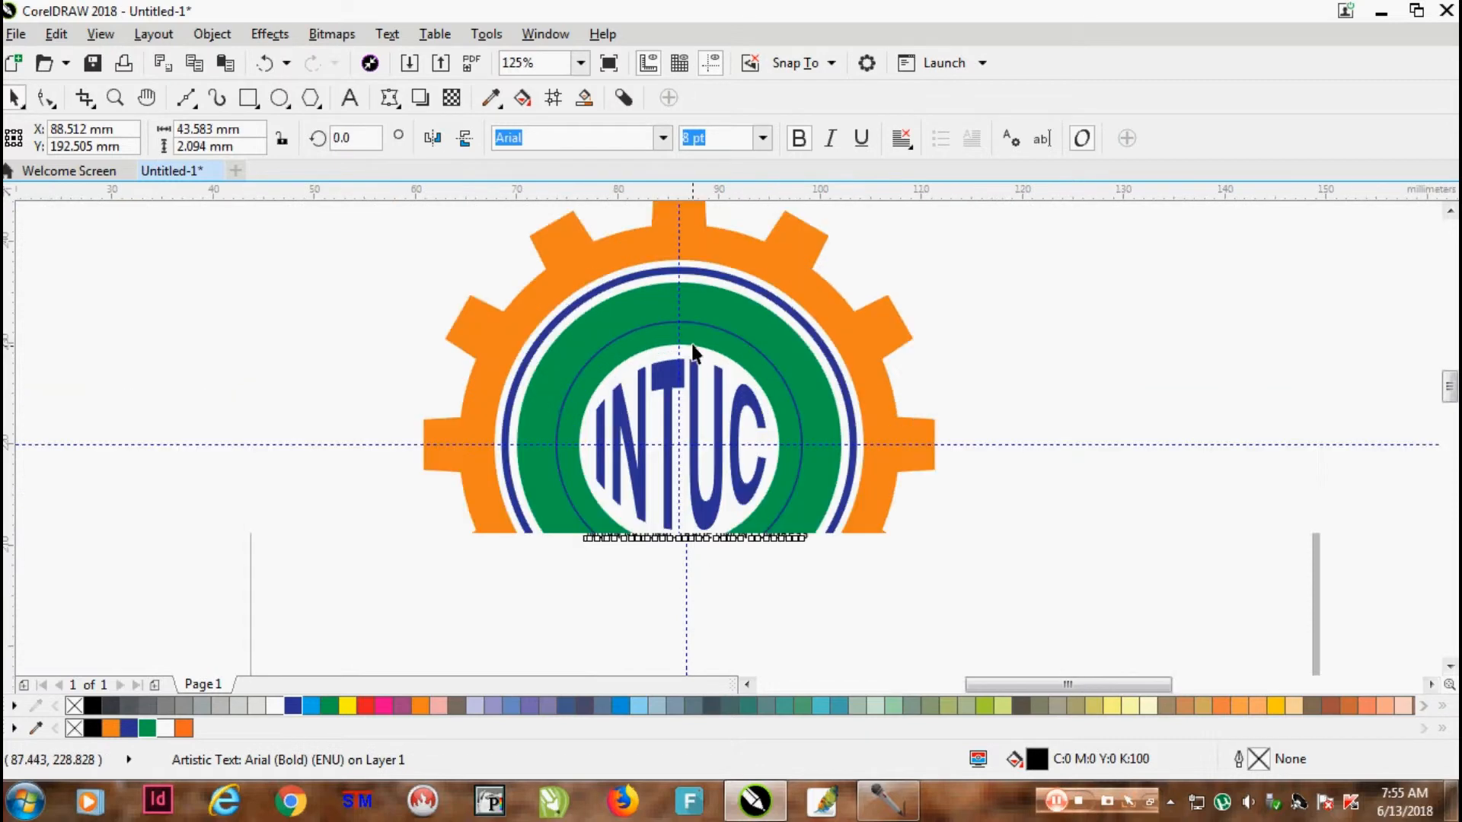
pyautogui.keyDown('shift'); pyautogui.click(689, 322); pyautogui.keyUp('shift')
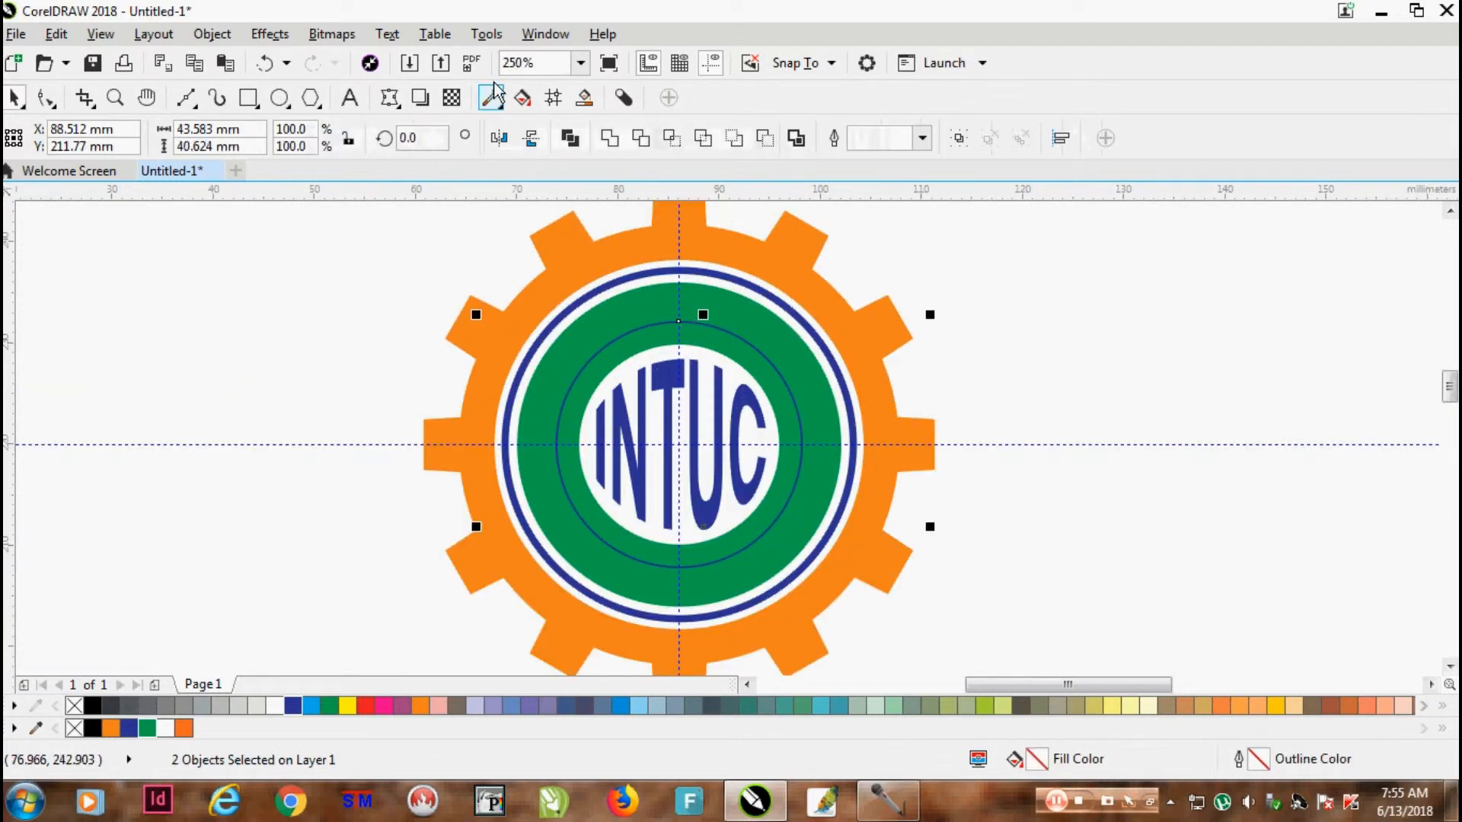
pyautogui.click(402, 36)
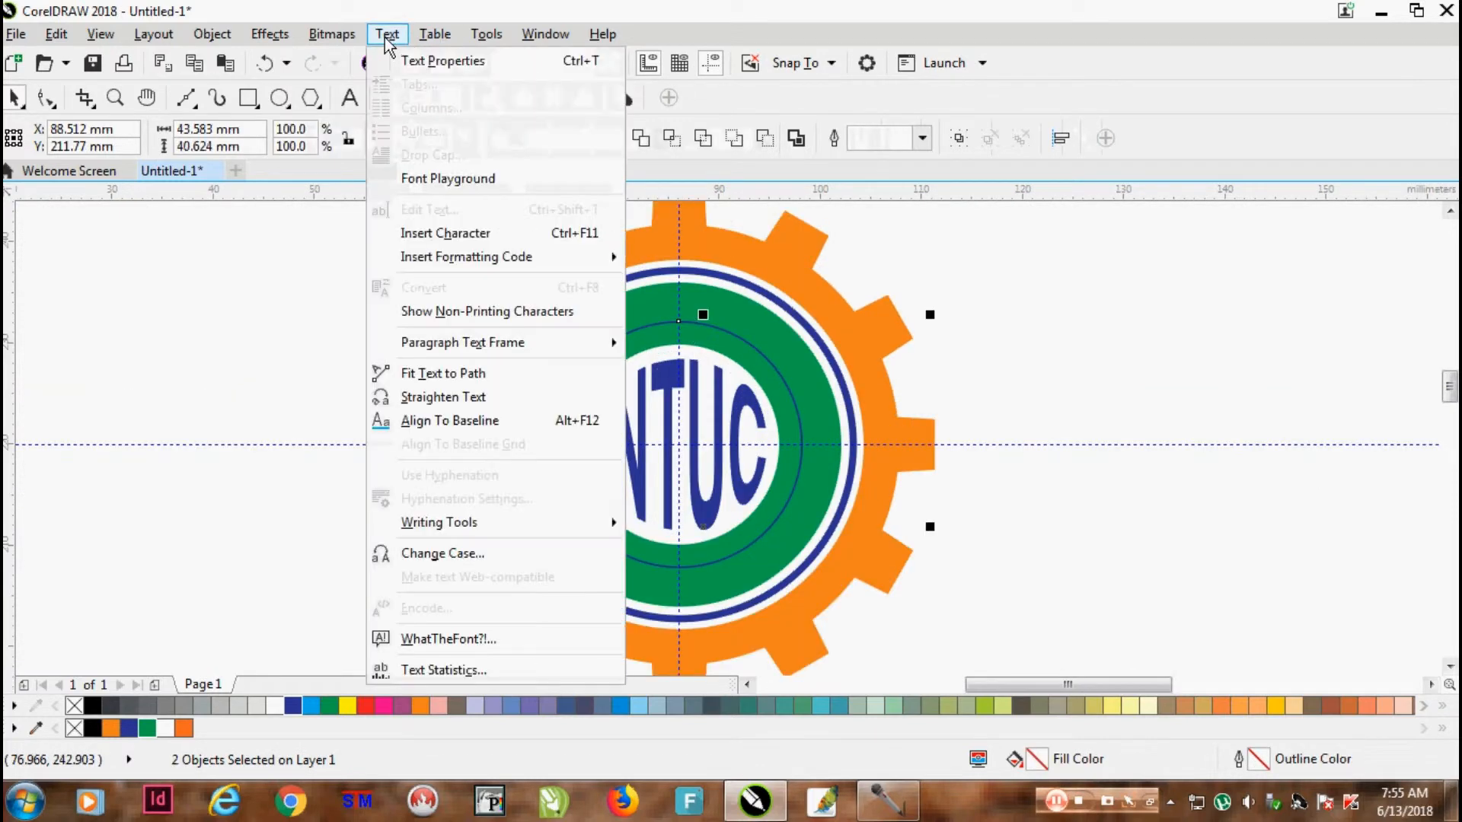
pyautogui.click(423, 375)
pyautogui.scroll(1, 744, 377)
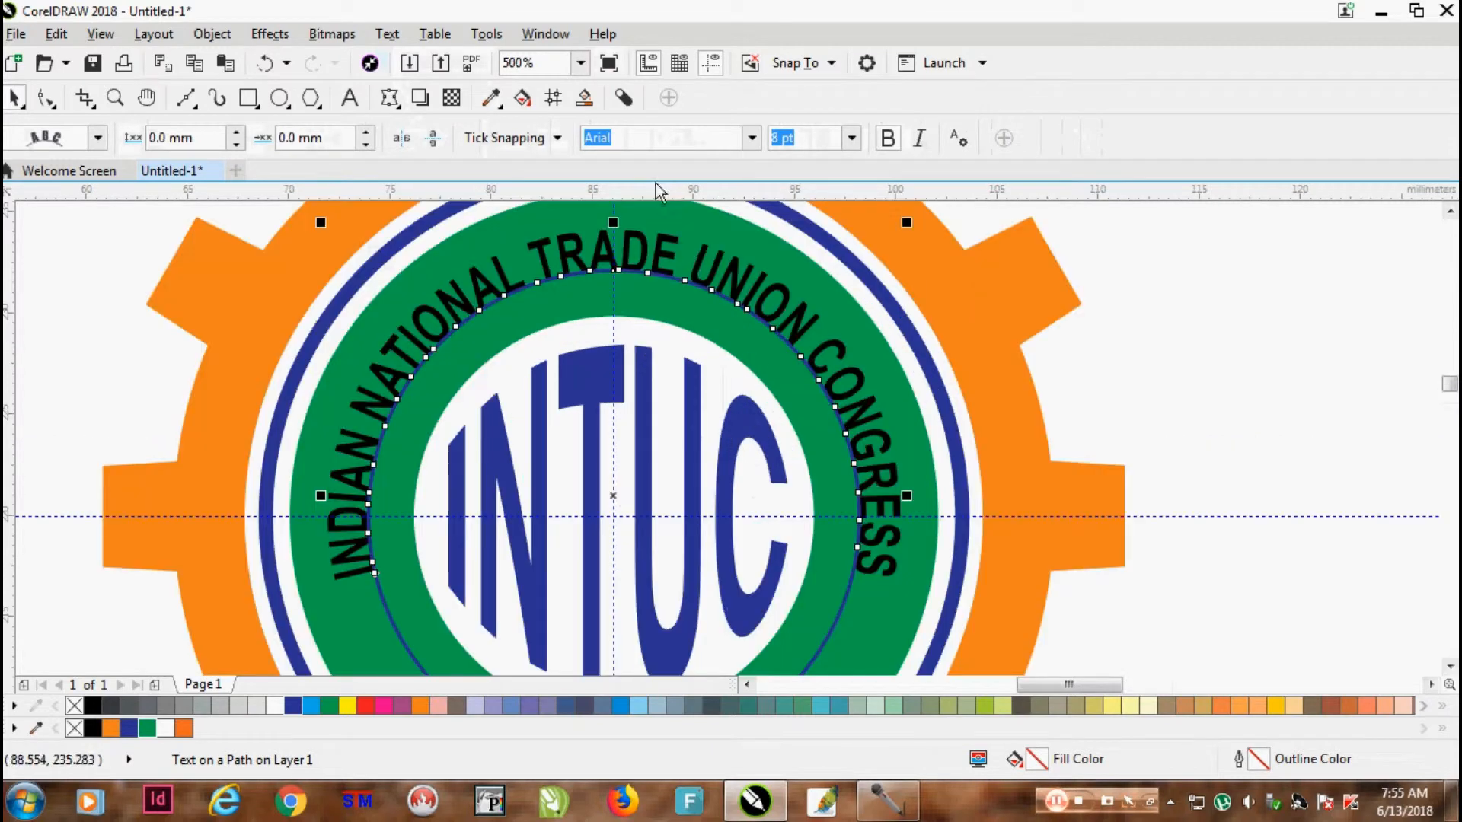
# Mirror the INDIAN NATIONAL TRADE UNION CONGRESS text on its path both horizontally and vertically
pyautogui.click(402, 141)
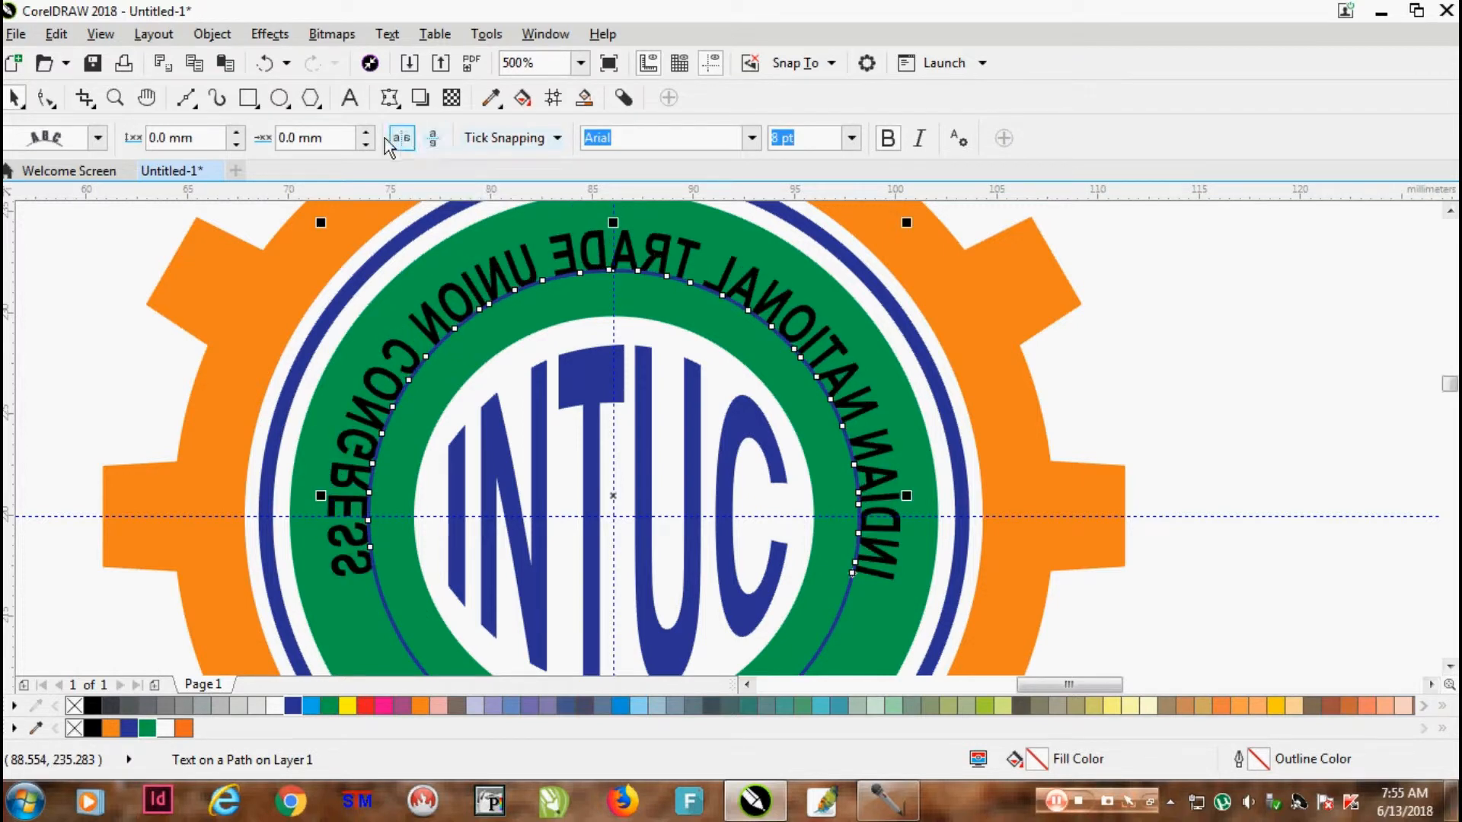
pyautogui.click(437, 140)
pyautogui.scroll(-2, 627, 353)
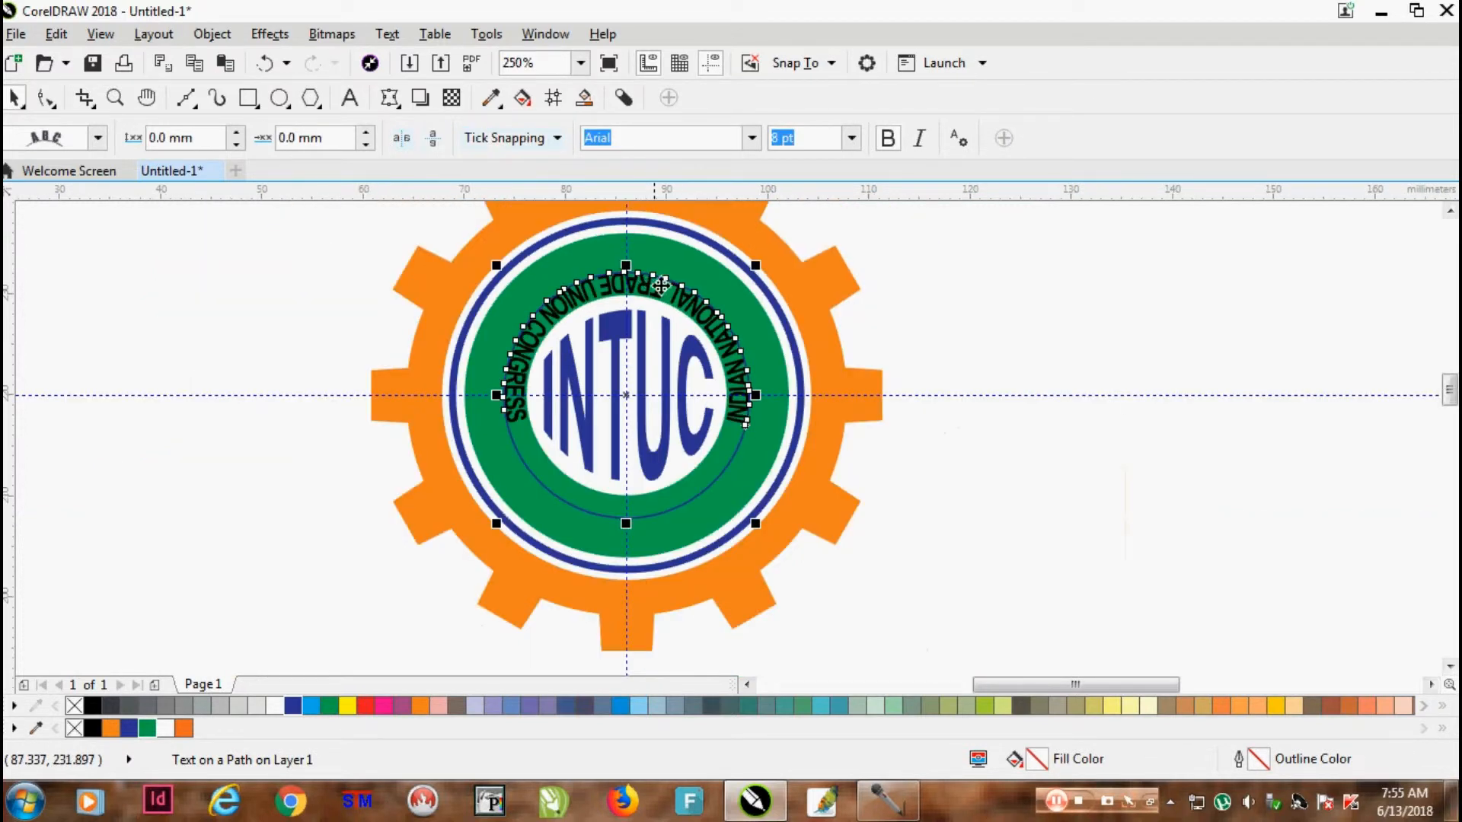
# Slide the text around its path to the lower half of the green ring, at about 2.06 mm distance and 44.25 mm offset
pyautogui.scroll(4, 770, 359)
pyautogui.scroll(8, 724, 473)
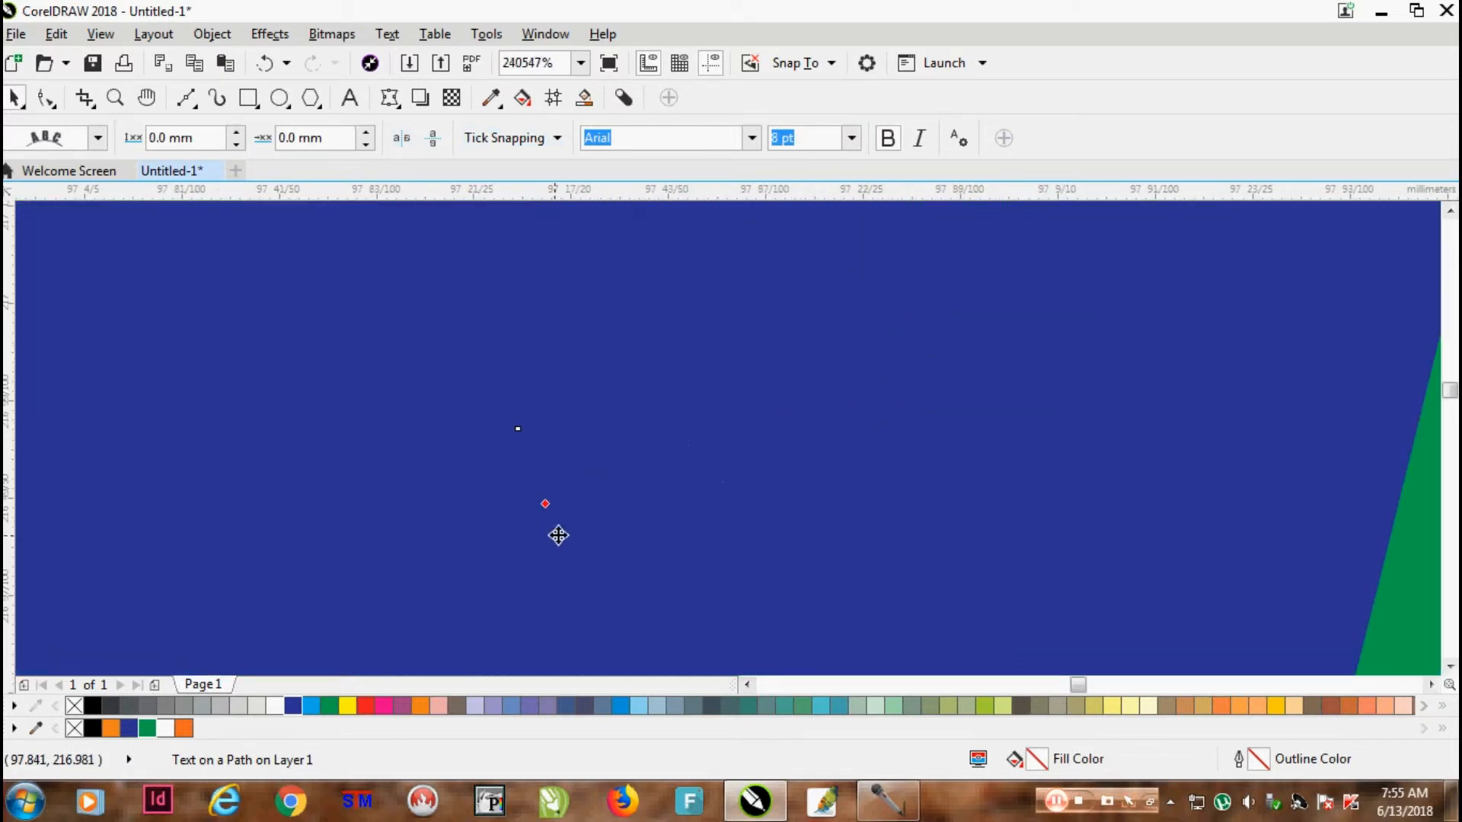
pyautogui.scroll(-15, 591, 454)
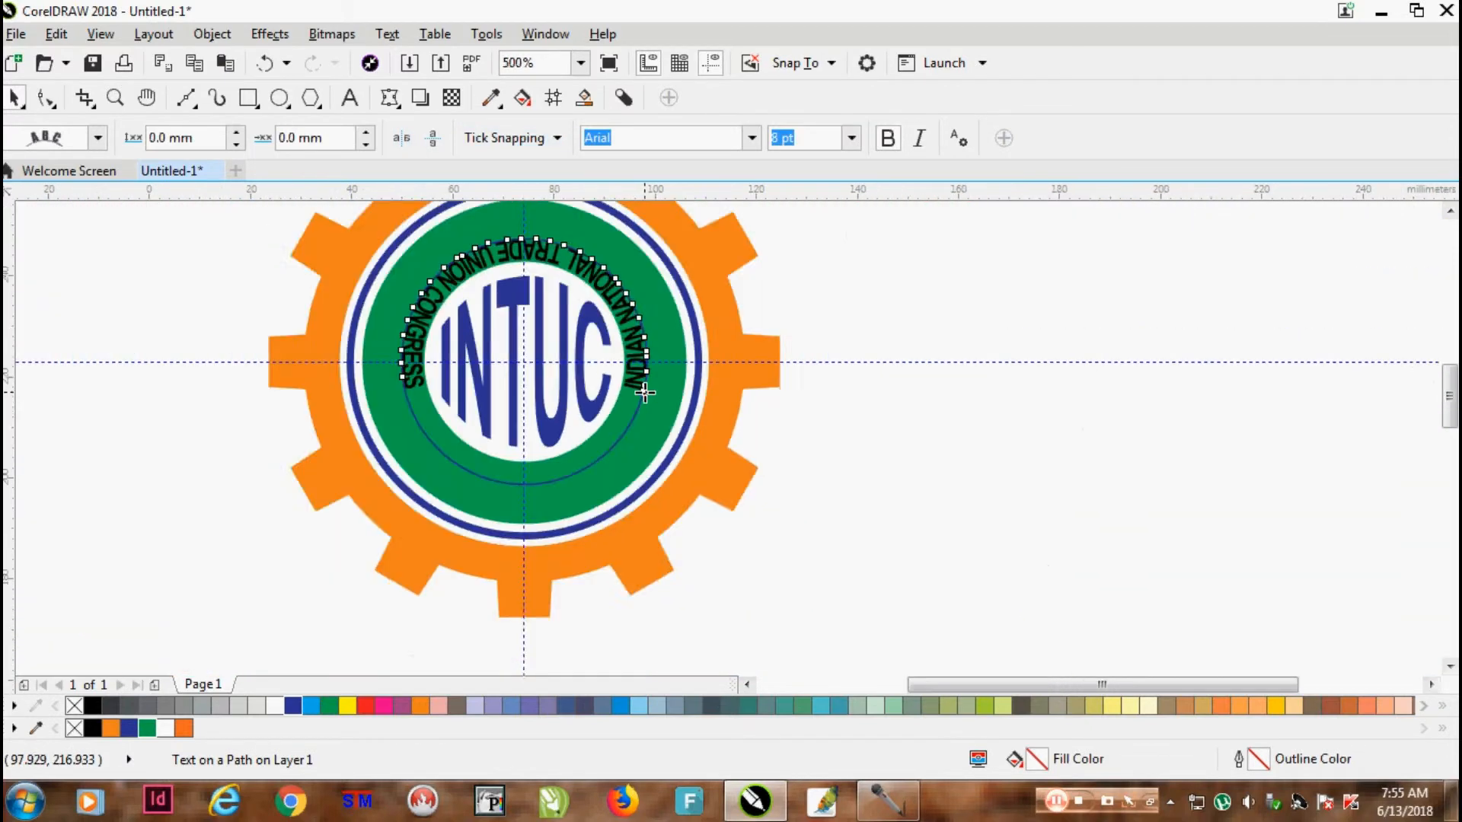
pyautogui.scroll(3, 591, 404)
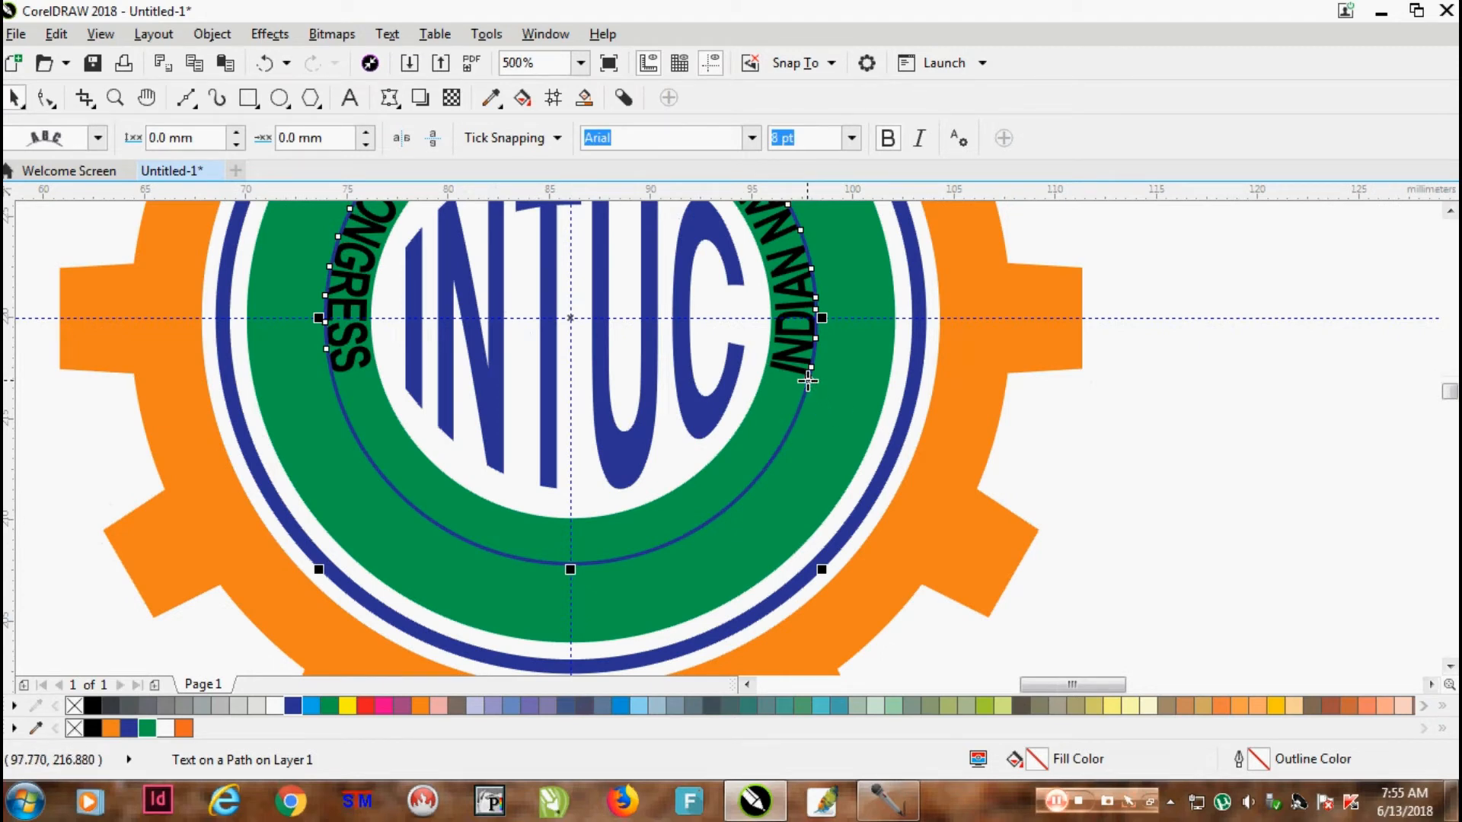
pyautogui.moveTo(807, 380); pyautogui.dragTo(279, 326)
pyautogui.scroll(-1, 522, 319)
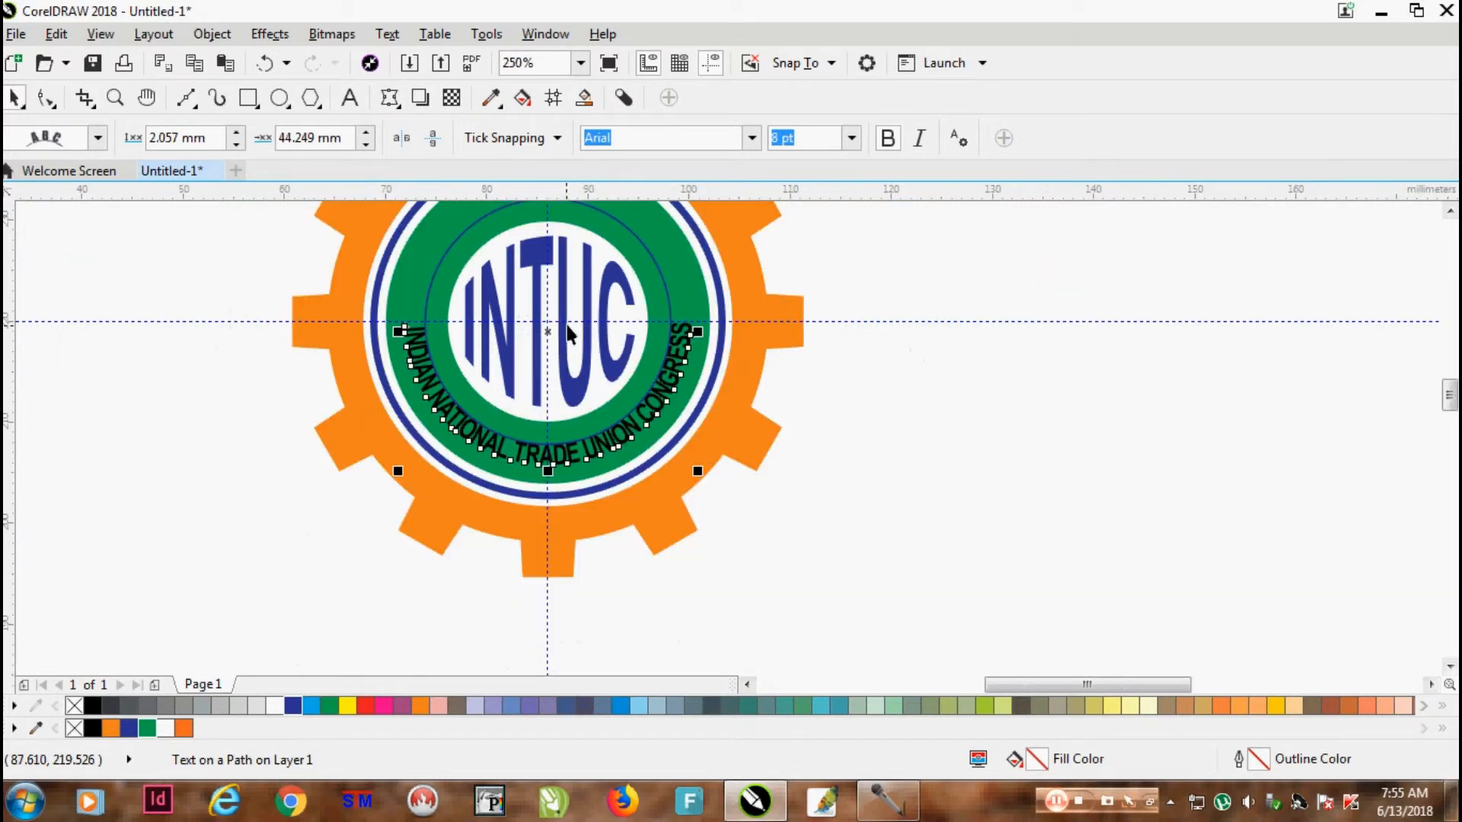
# Break the INDIAN NATIONAL TRADE UNION CONGRESS text apart from its circular path and deselect it
pyautogui.scroll(1, 569, 313)
pyautogui.scroll(-2, 569, 313)
pyautogui.scroll(1, 614, 246)
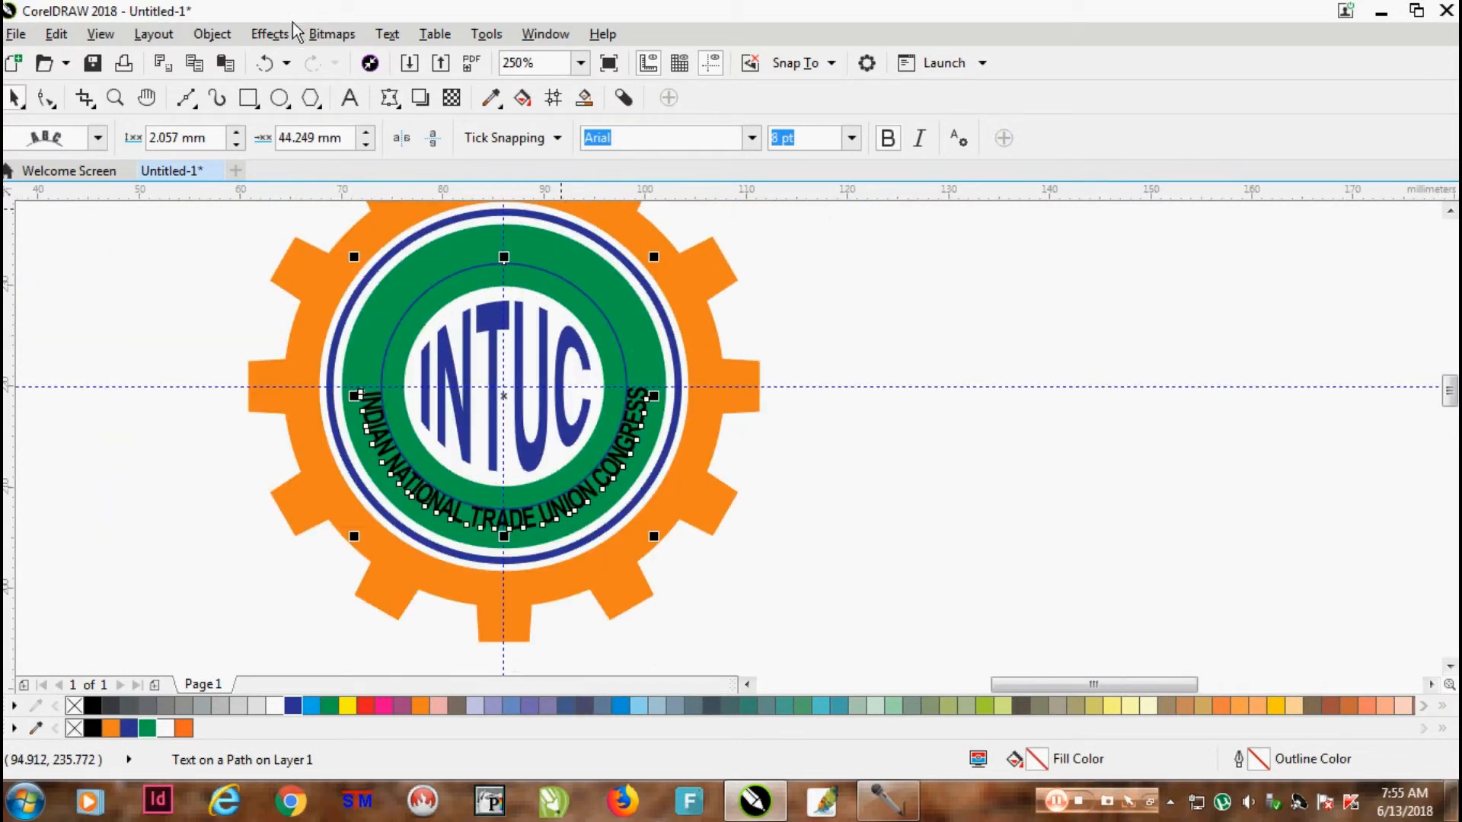
pyautogui.click(212, 34)
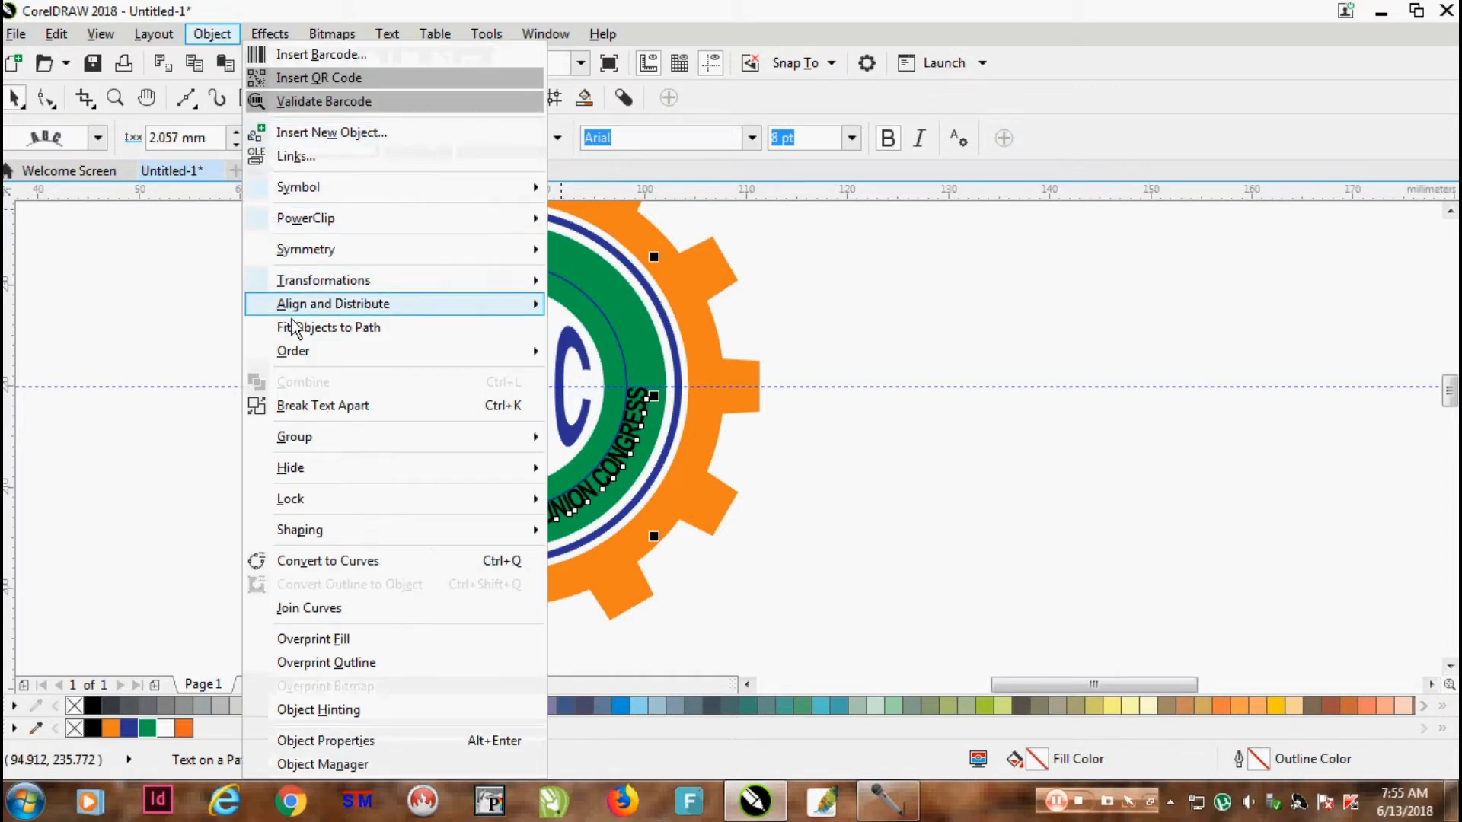
pyautogui.click(309, 406)
pyautogui.click(927, 341)
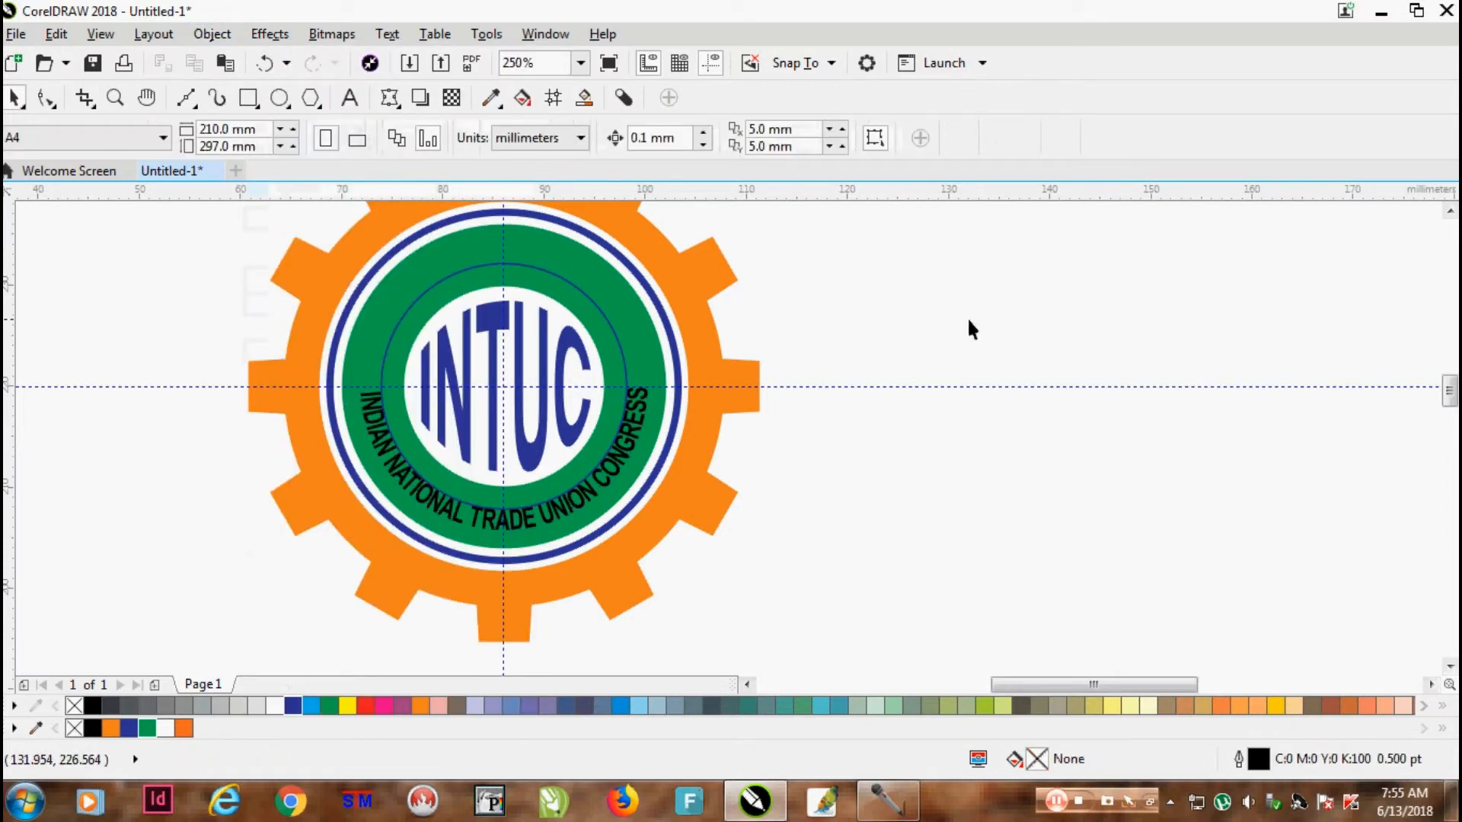
# Start a new artistic text beside the gear, using the STM-HNT-Devalina font
pyautogui.click(364, 815)
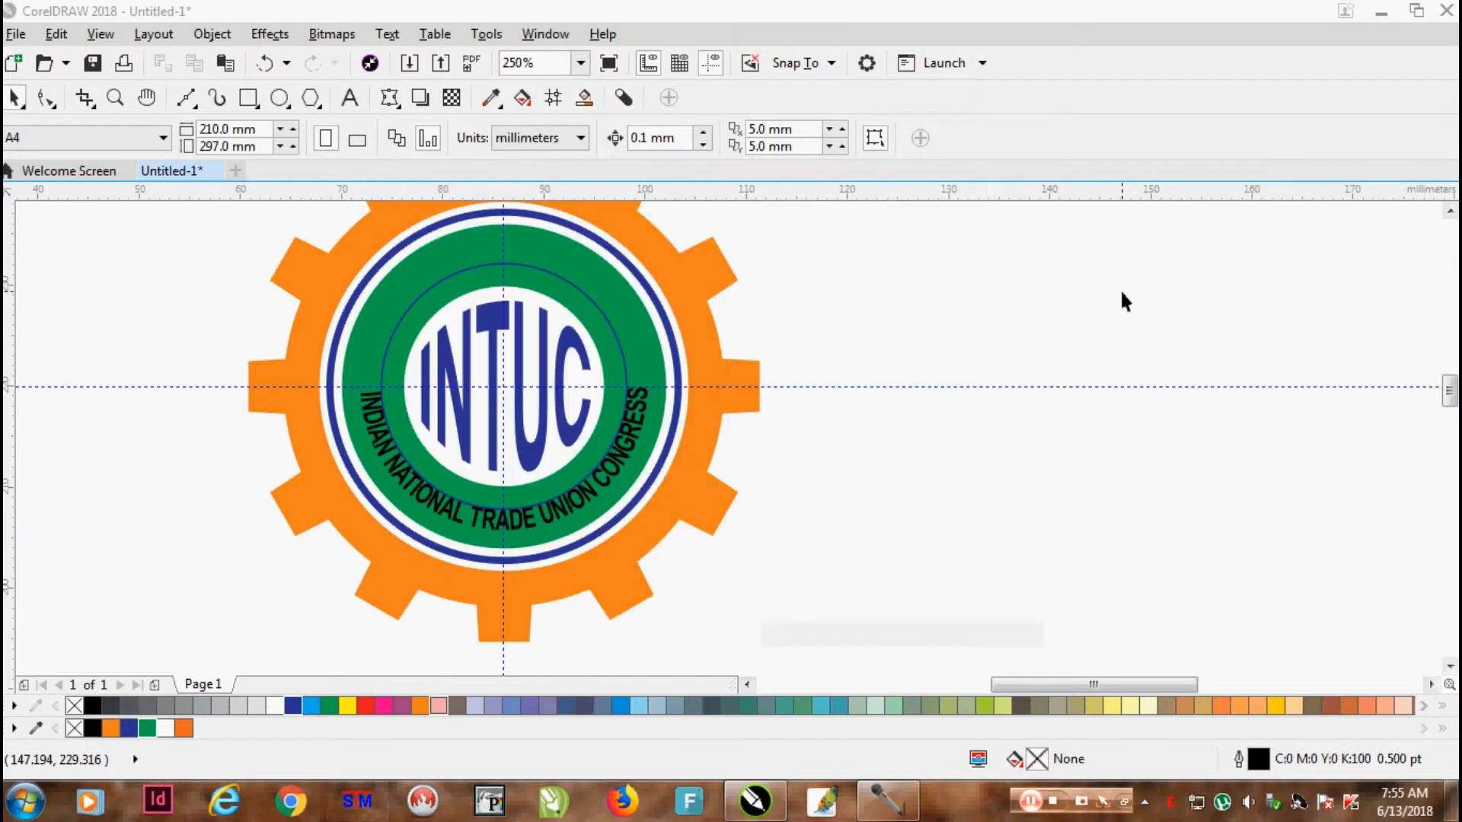
pyautogui.click(349, 98)
pyautogui.click(816, 327)
pyautogui.click(662, 138)
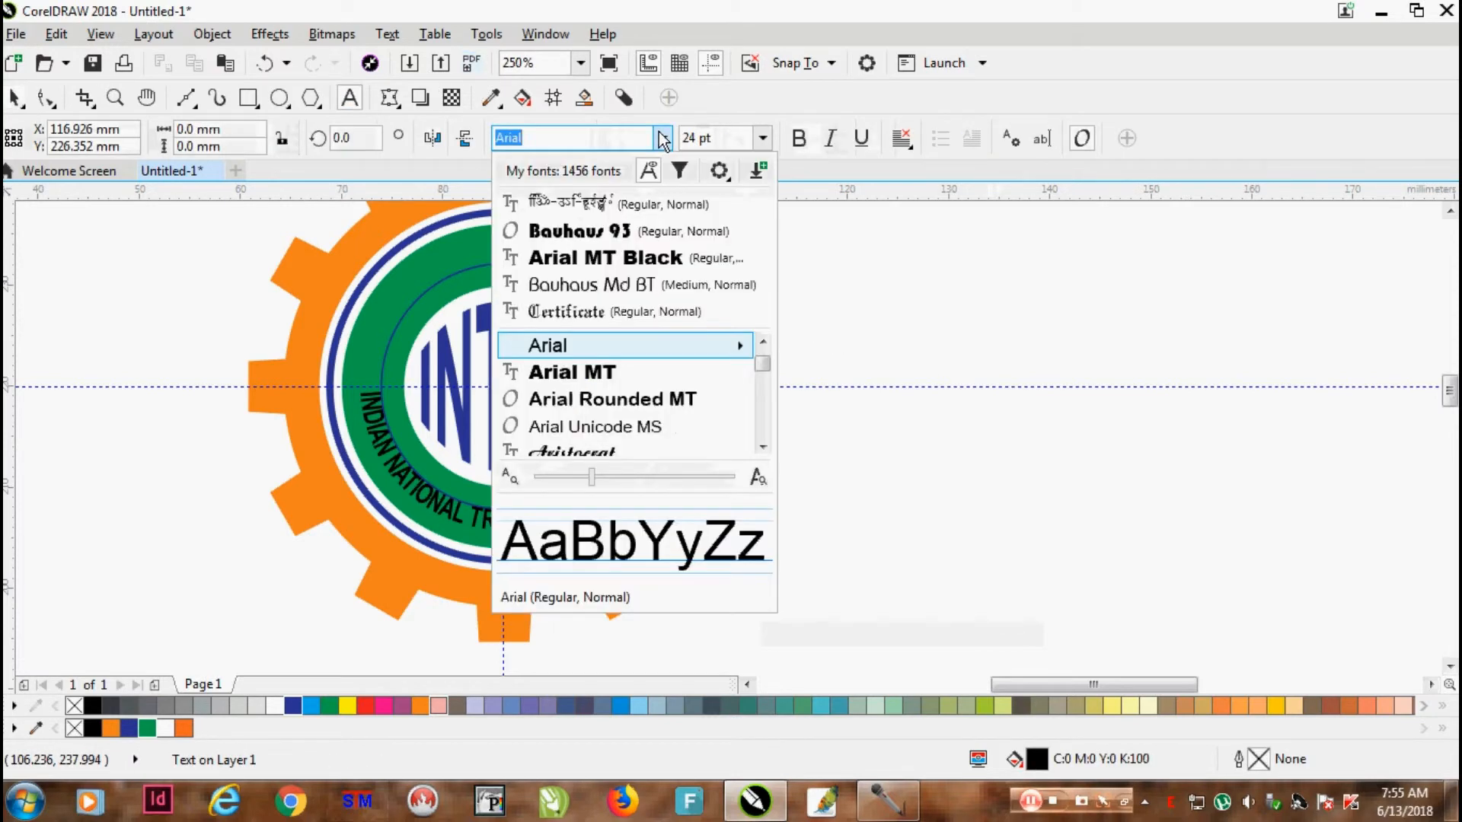
pyautogui.click(579, 204)
pyautogui.scroll(2, 829, 288)
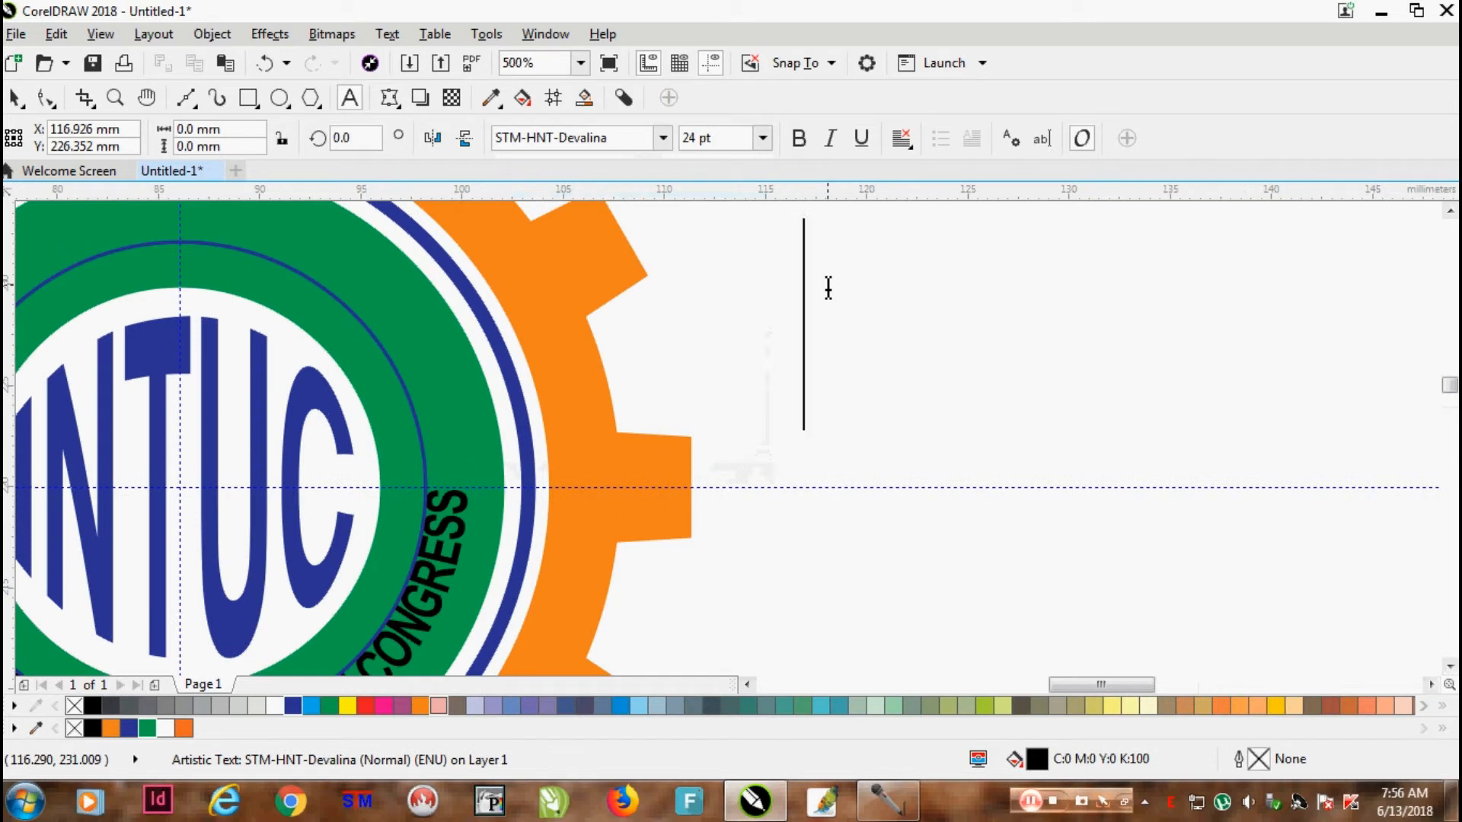
# Enter the Hindi text राष्ट्रीय मजदूर कांग्रेस beside the gear
pyautogui.write("'")
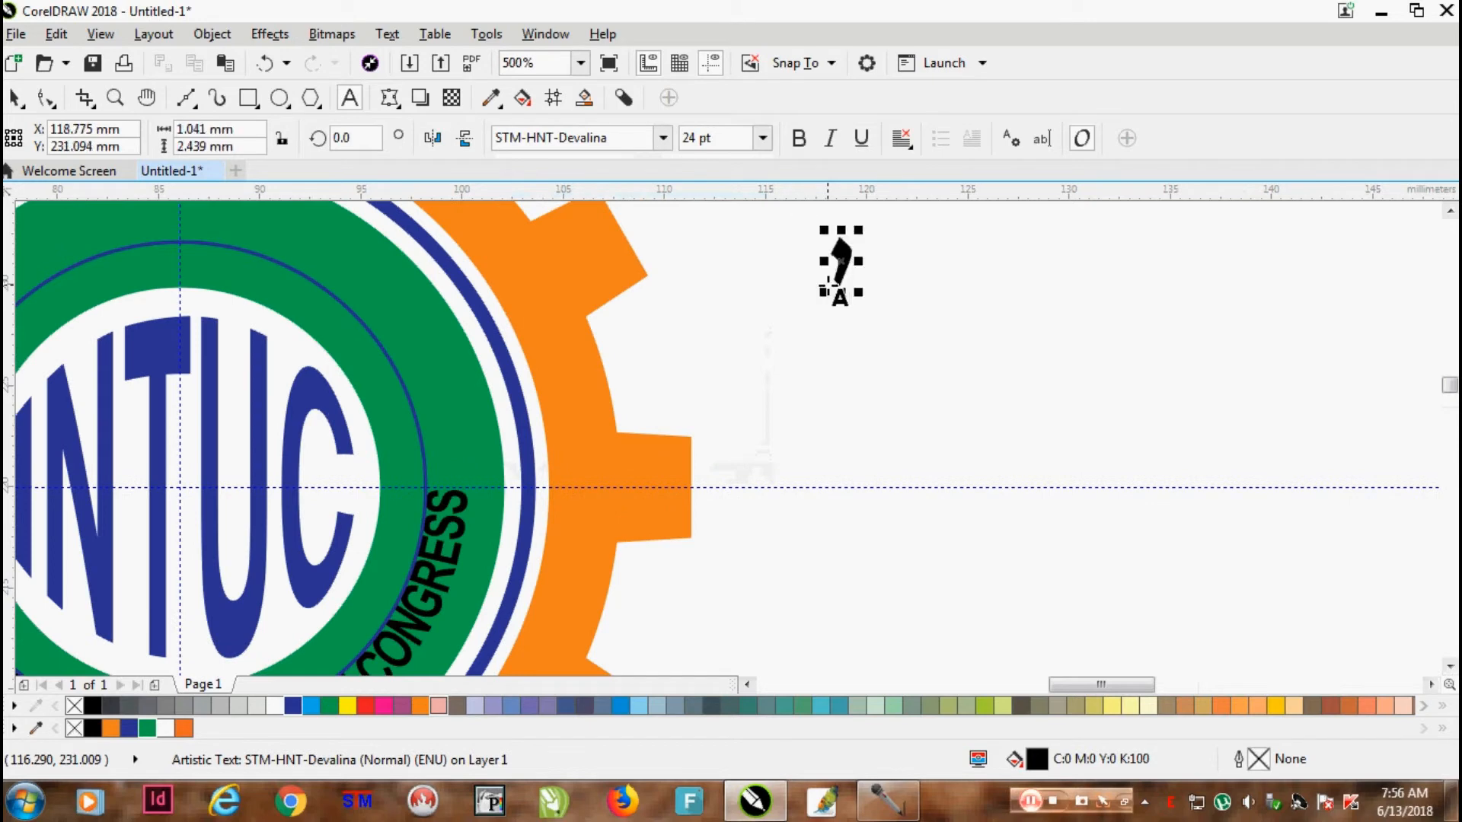
pyautogui.press('BackSpace')
pyautogui.write('रा')
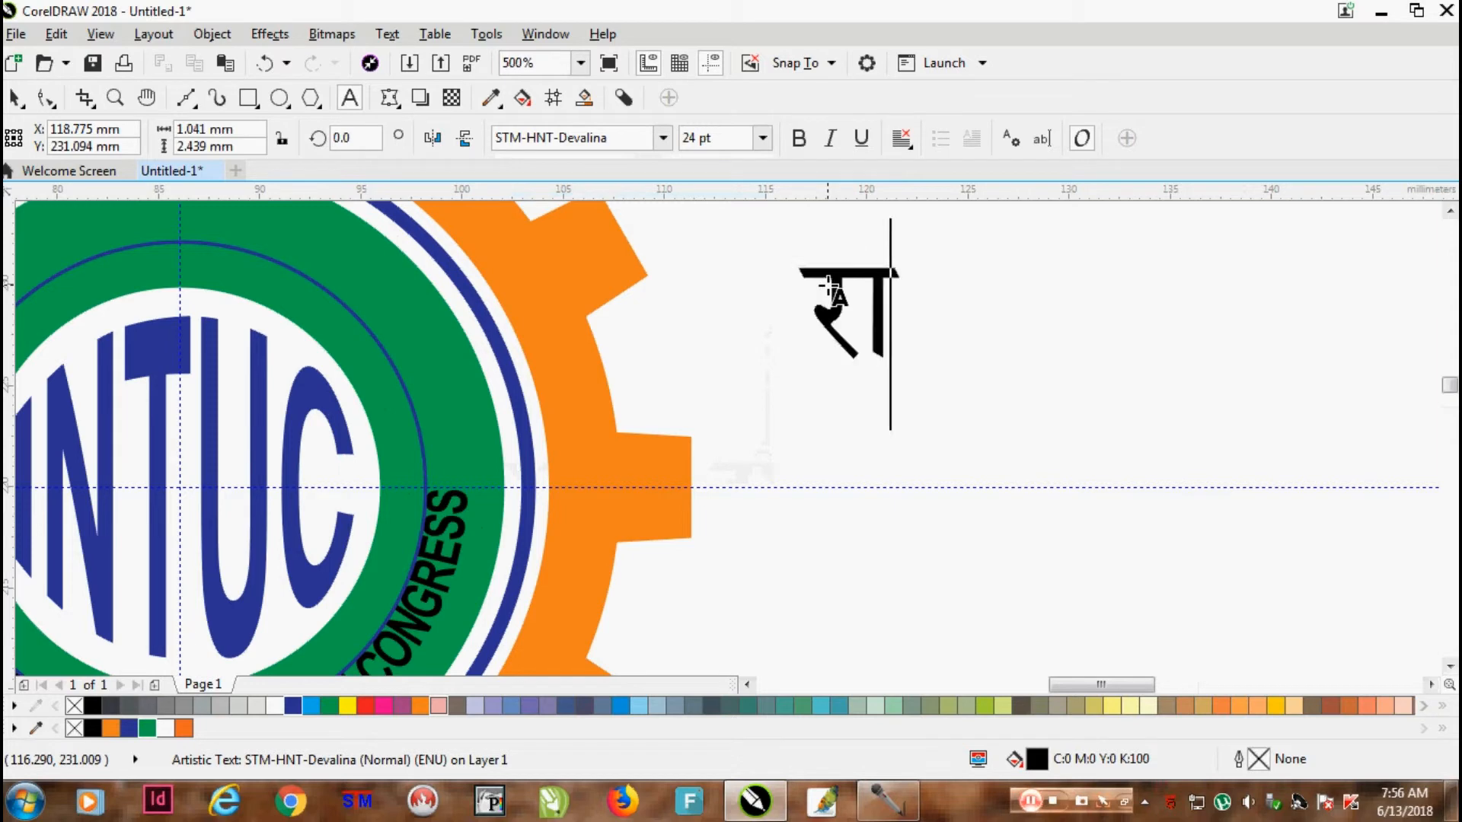
pyautogui.write('ष्ट्रीय')
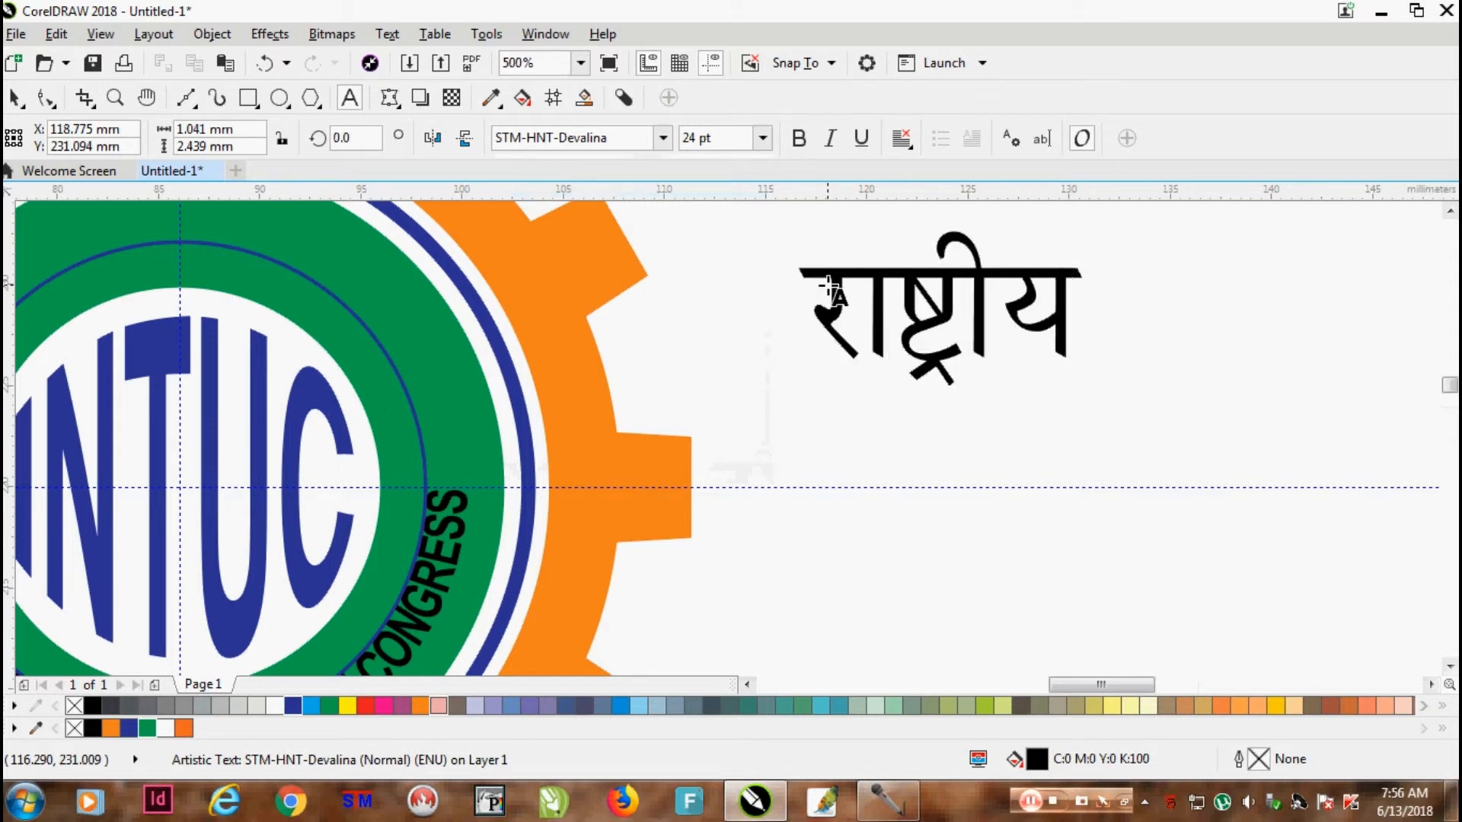
pyautogui.write(' मजदूर')
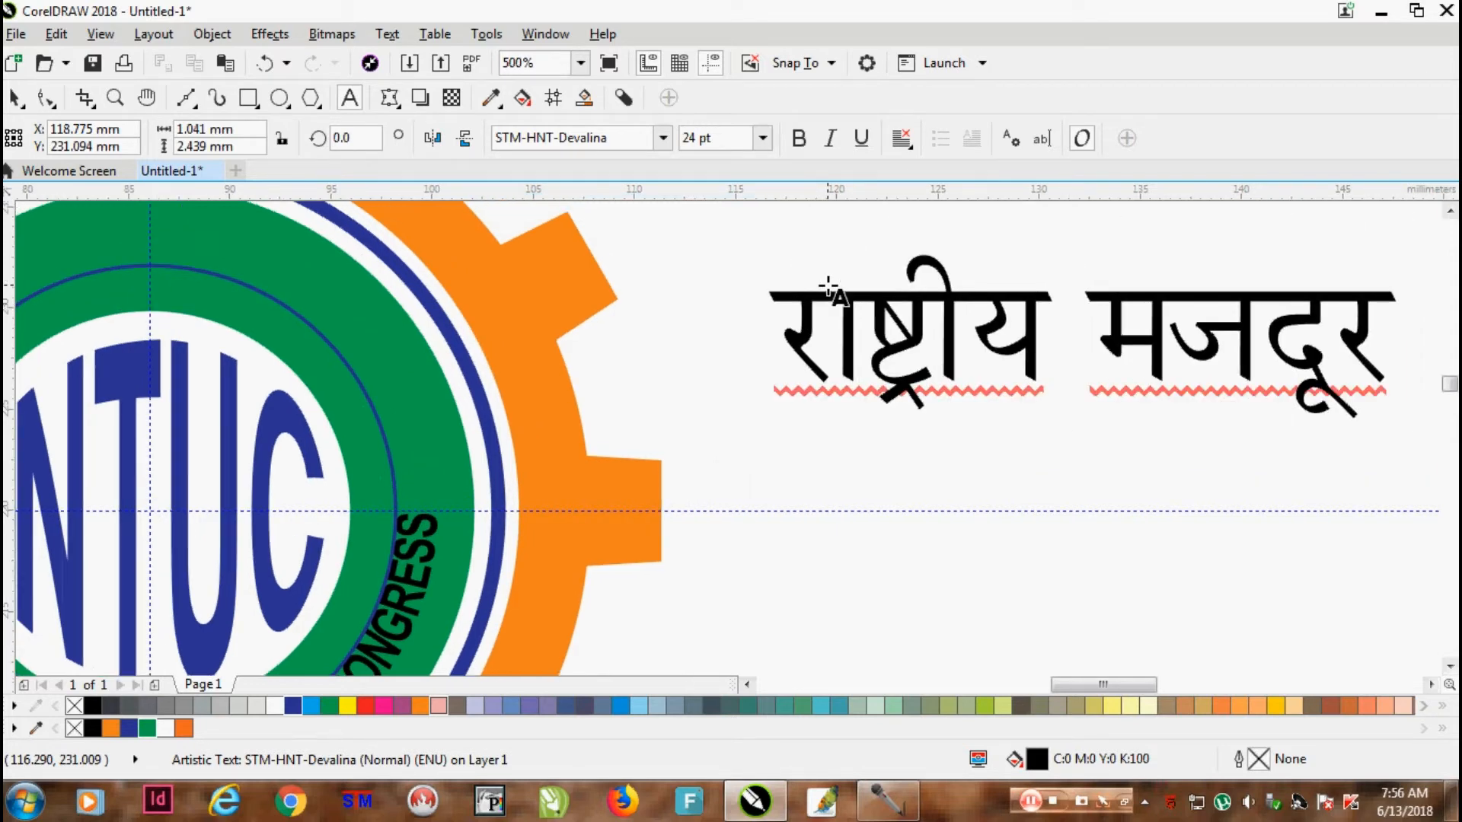
pyautogui.write(' कांग्रे')
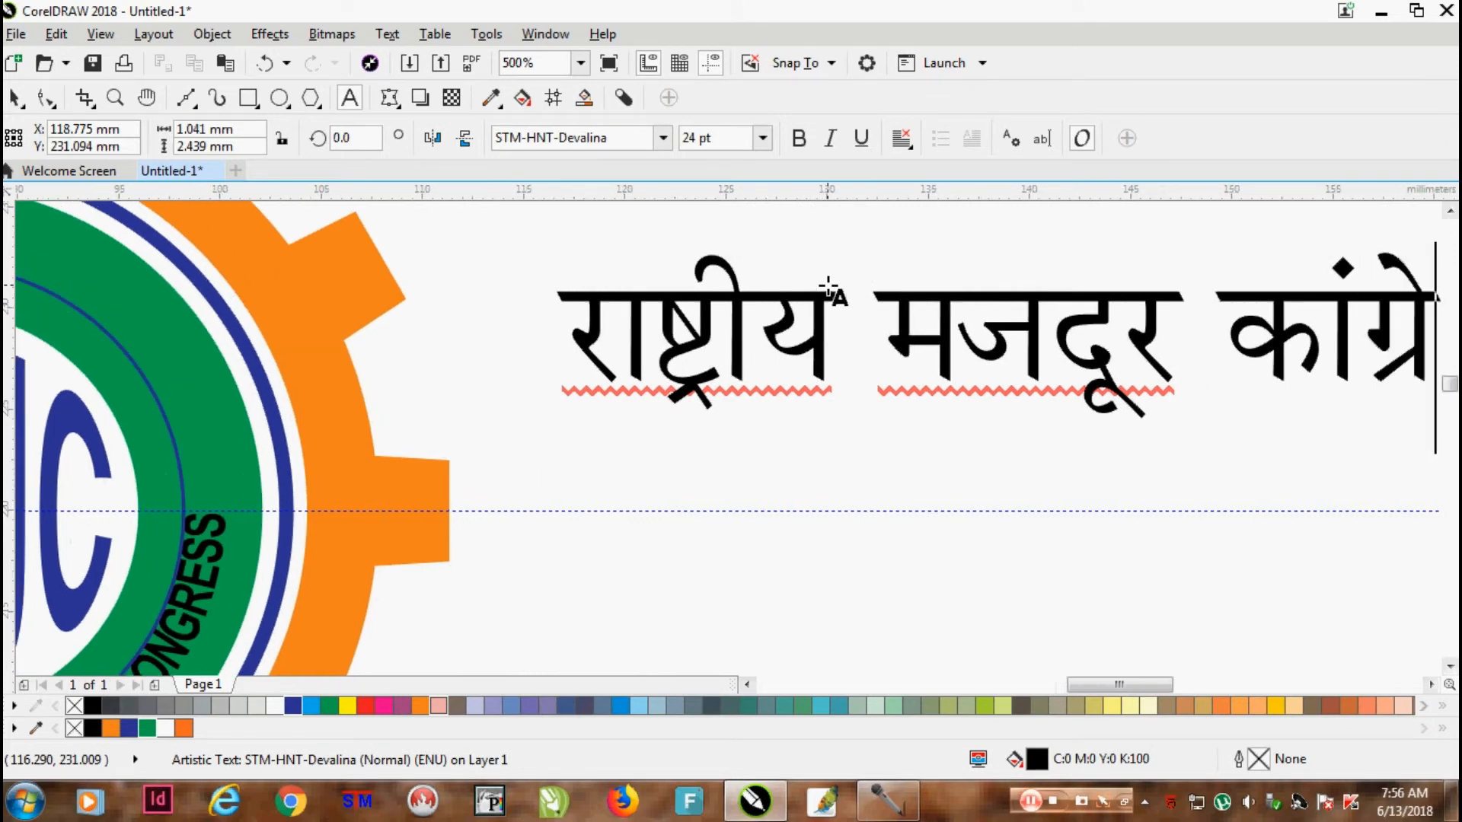
pyautogui.write('स')
pyautogui.scroll(-4, 770, 538)
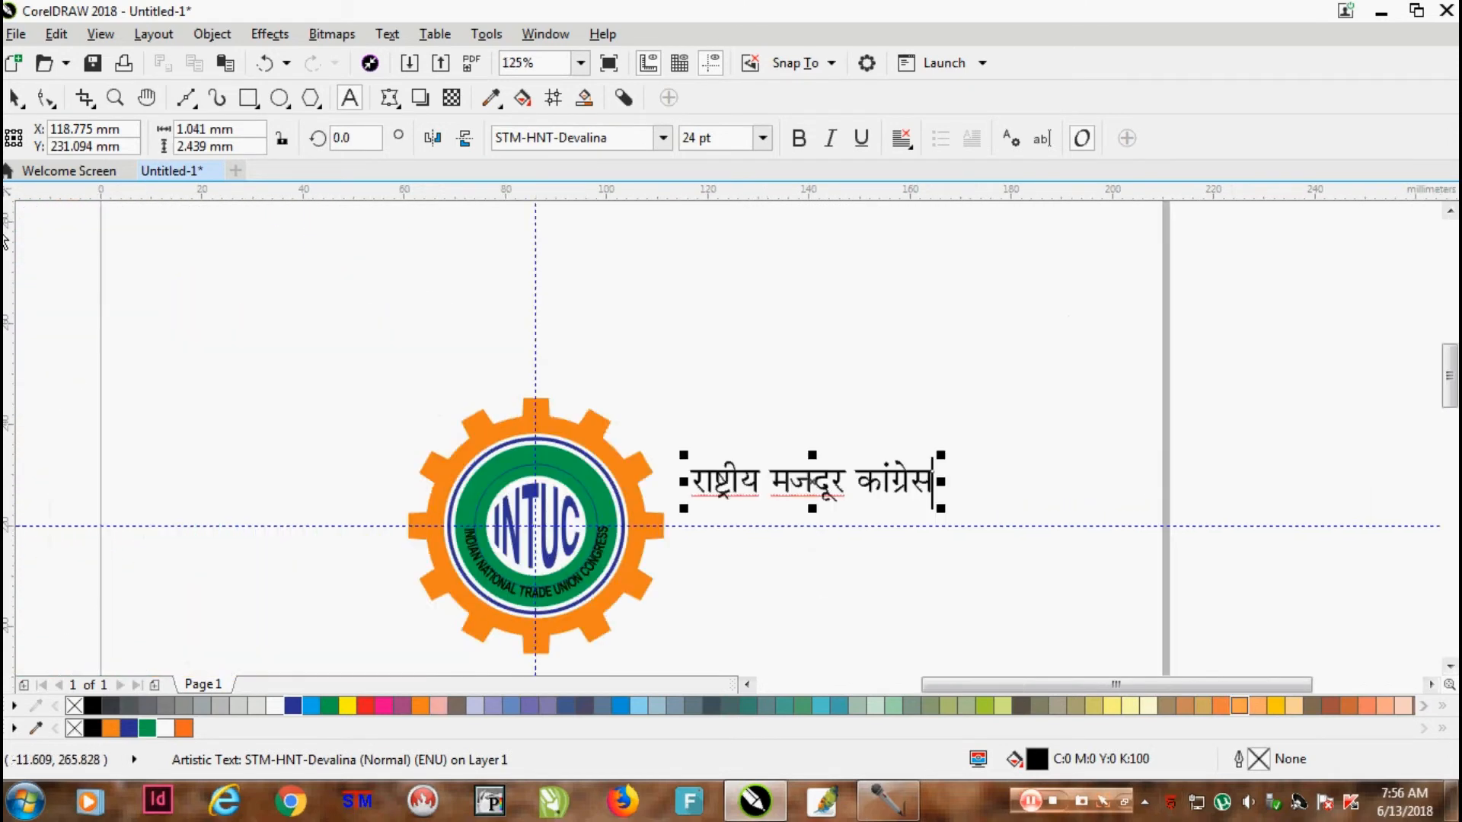
# Make the Hindi text bold and reduce its font size to 12 pt
pyautogui.scroll(2, 599, 485)
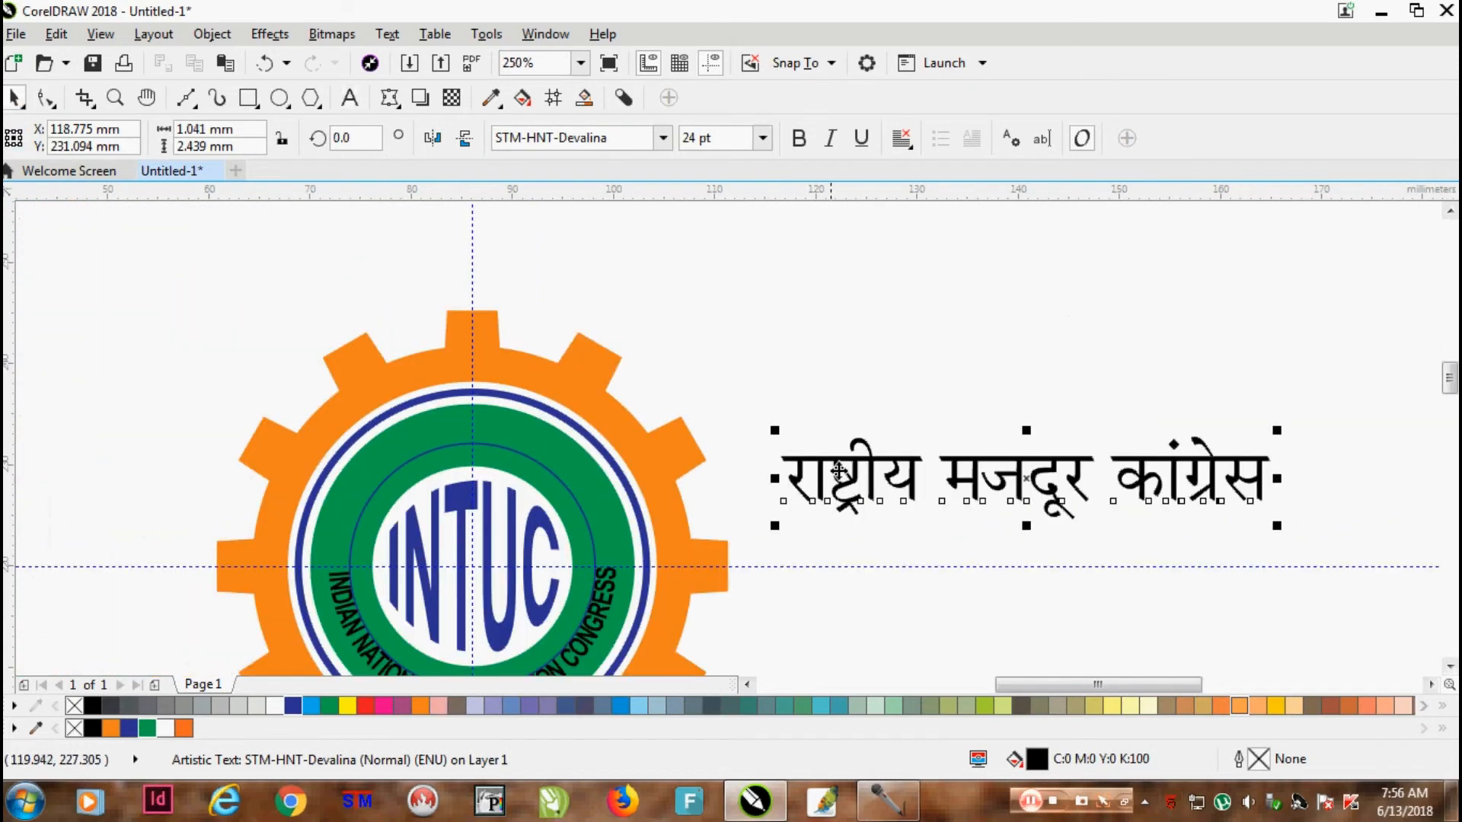
pyautogui.click(798, 138)
pyautogui.moveTo(1277, 478); pyautogui.dragTo(967, 484)
pyautogui.click(729, 145)
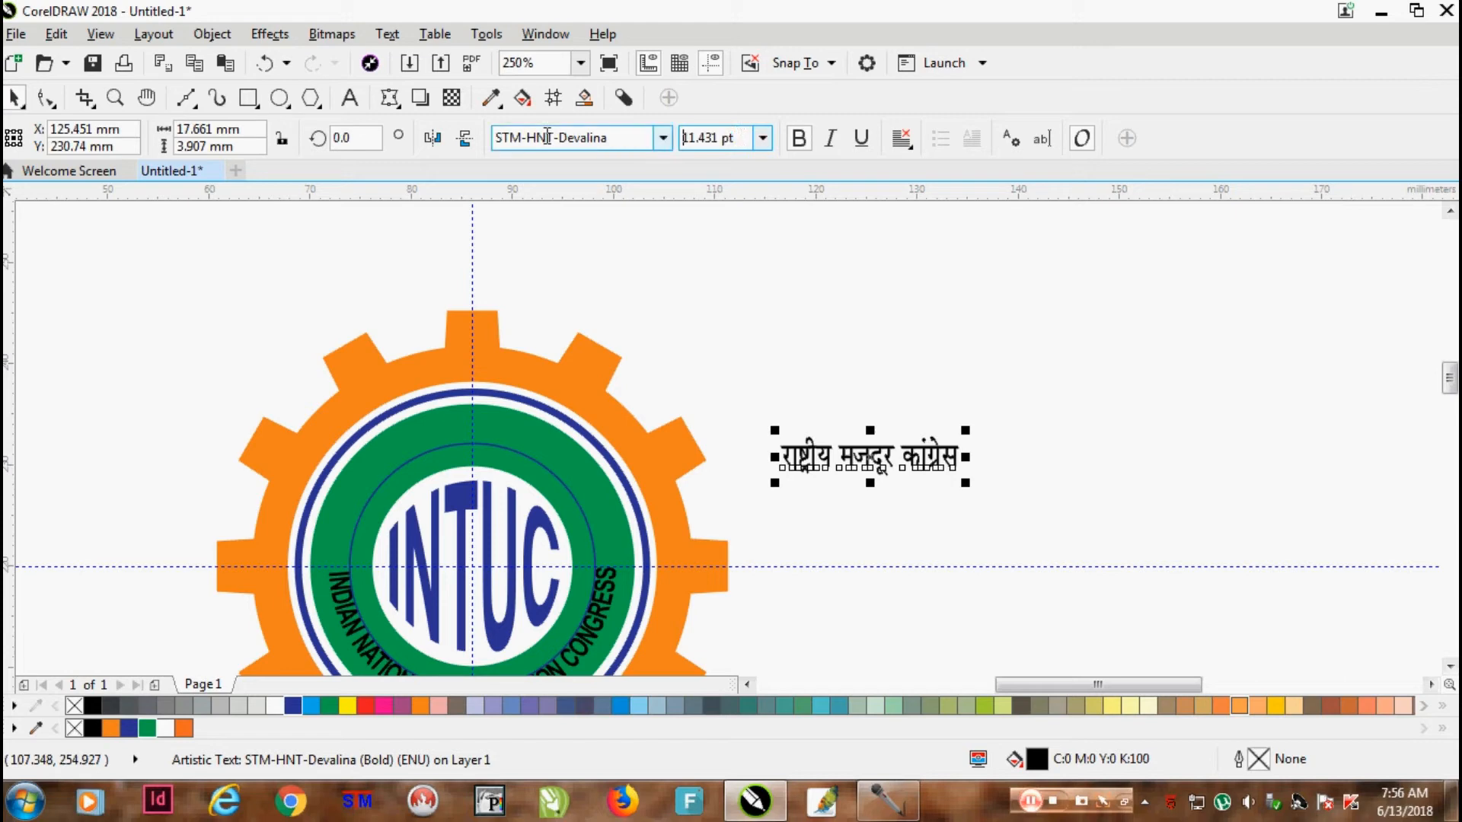
pyautogui.write('12')
pyautogui.press('Return')
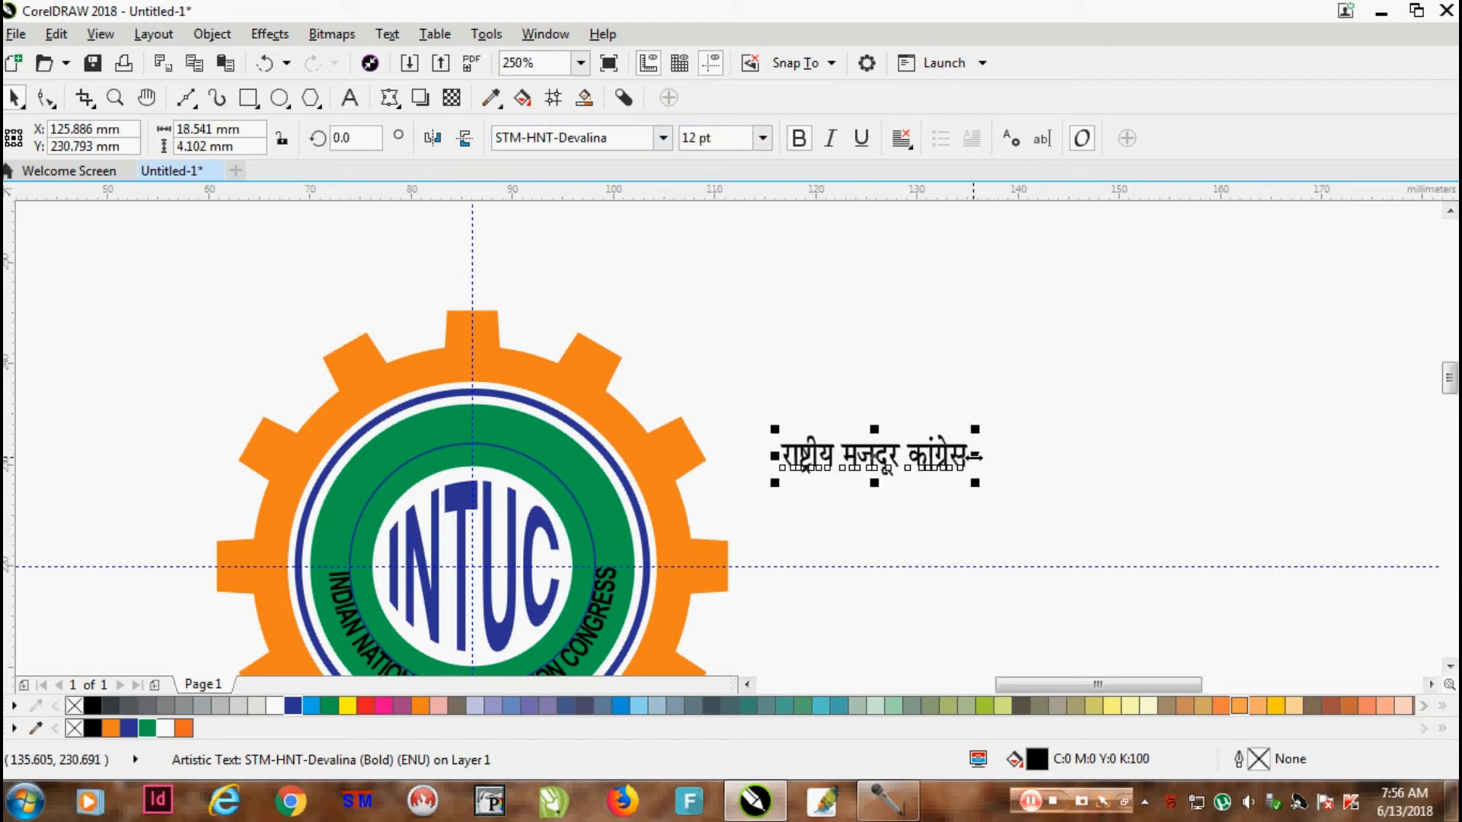
# Widen the Hindi text to about 21.2 mm and move it closer to the gear
pyautogui.moveTo(975, 457); pyautogui.dragTo(1004, 456)
pyautogui.moveTo(808, 454); pyautogui.dragTo(750, 434)
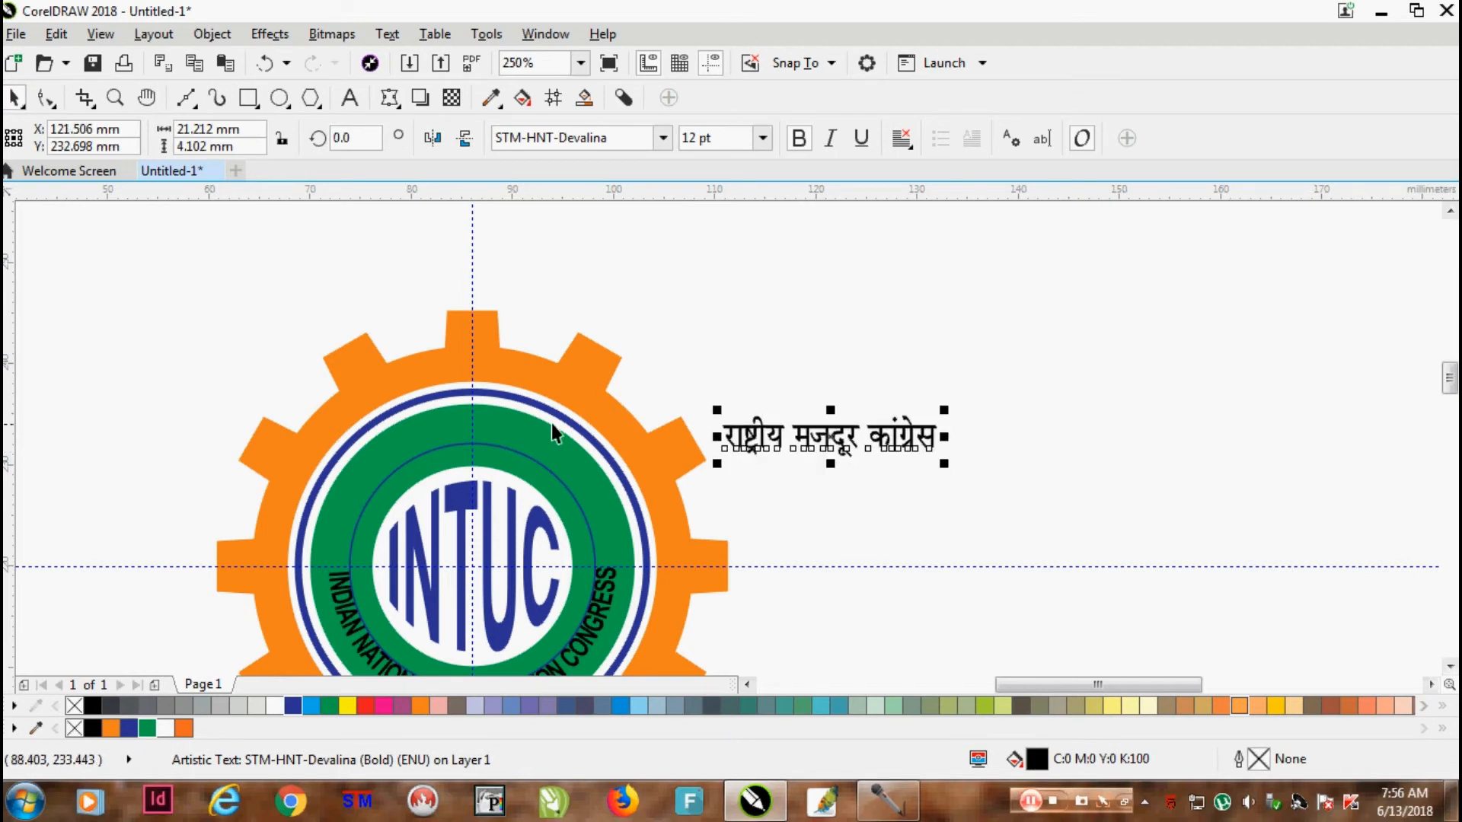
# Fit the Hindi text to the thin blue circle so it arches over the INTUC lettering
pyautogui.scroll(2, 551, 423)
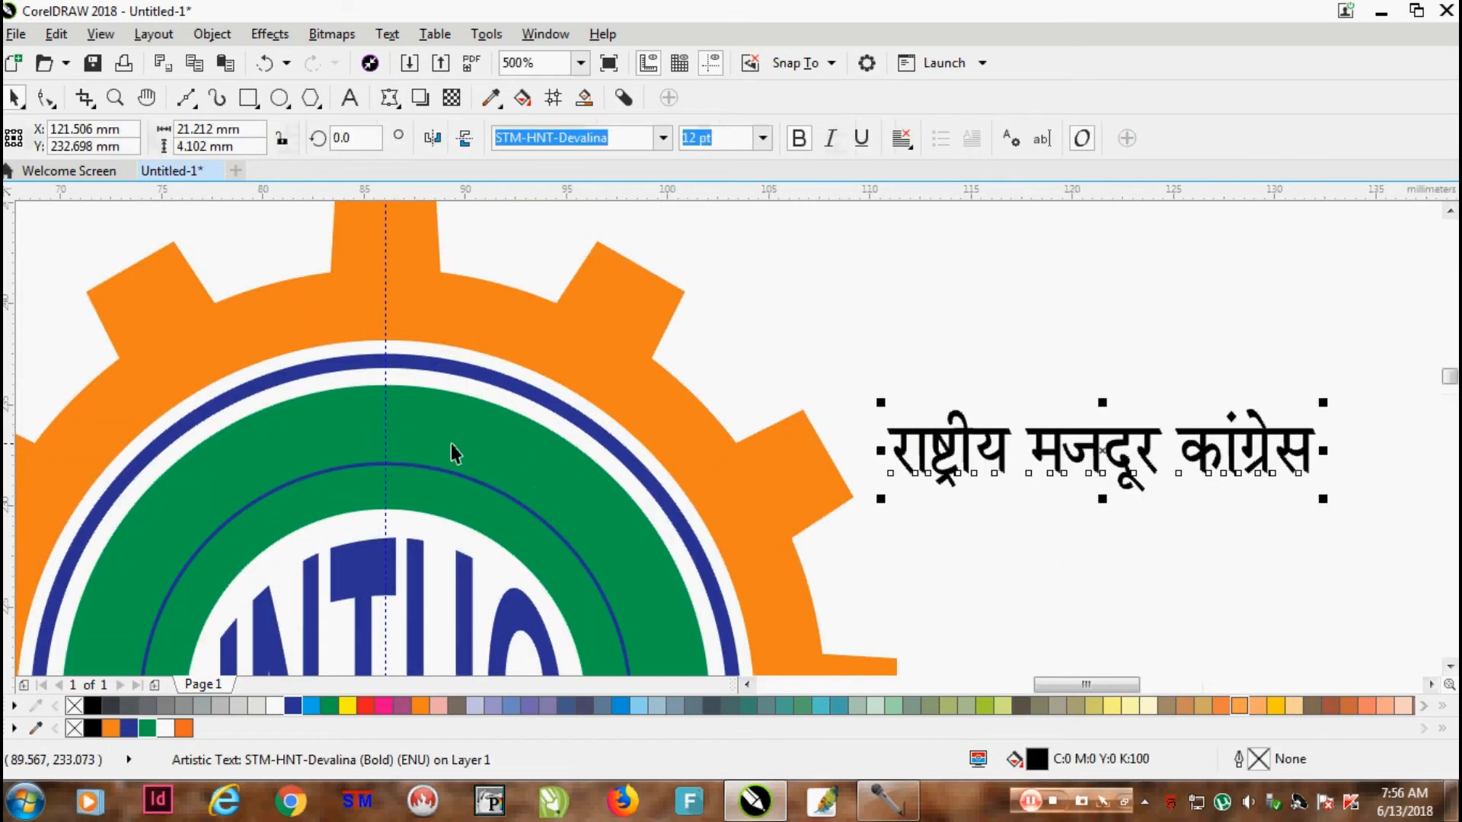
pyautogui.keyDown('shift'); pyautogui.click(436, 467); pyautogui.keyUp('shift')
pyautogui.click(387, 34)
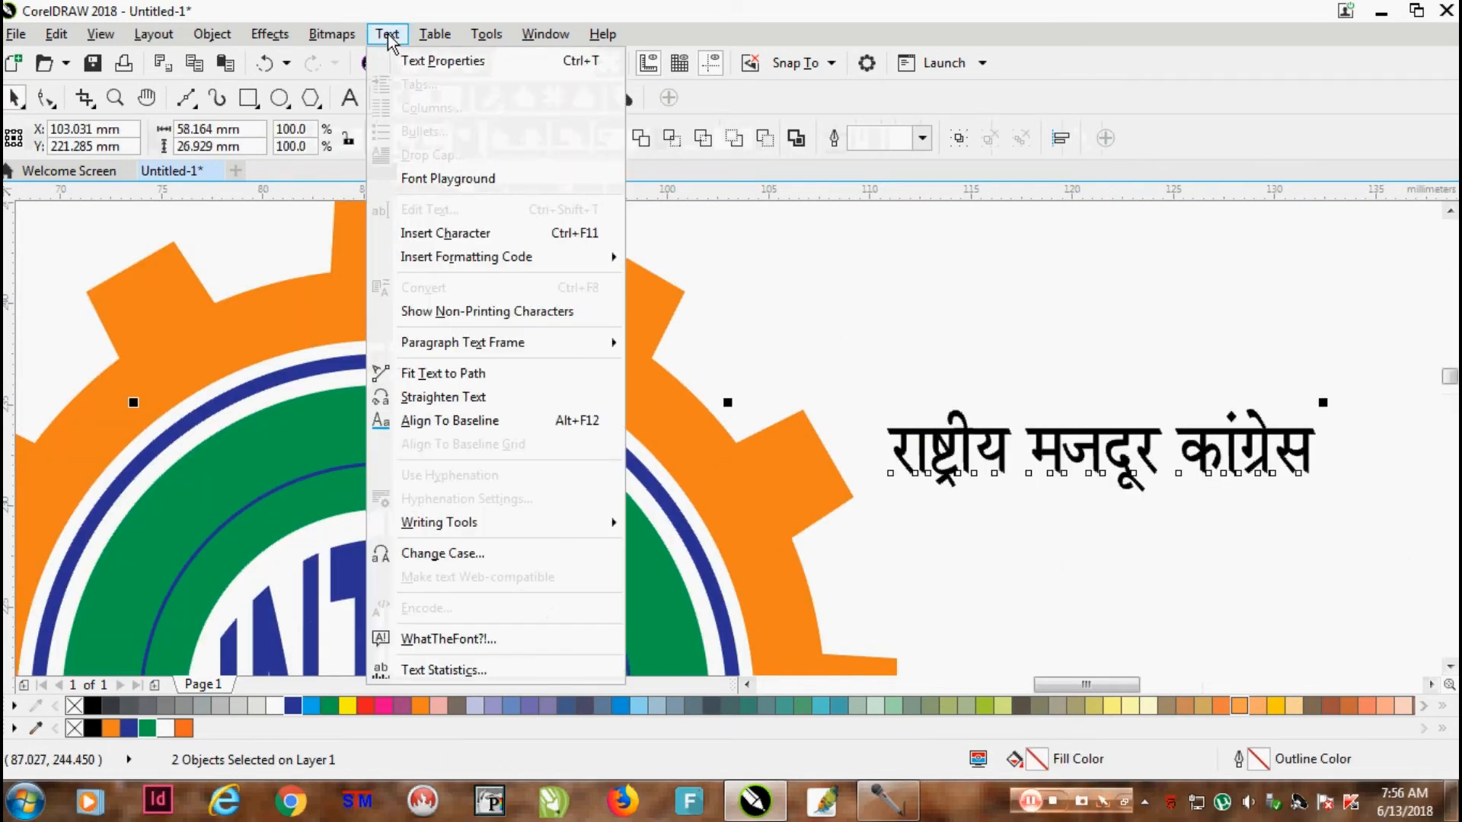
pyautogui.click(435, 376)
pyautogui.scroll(-2, 469, 371)
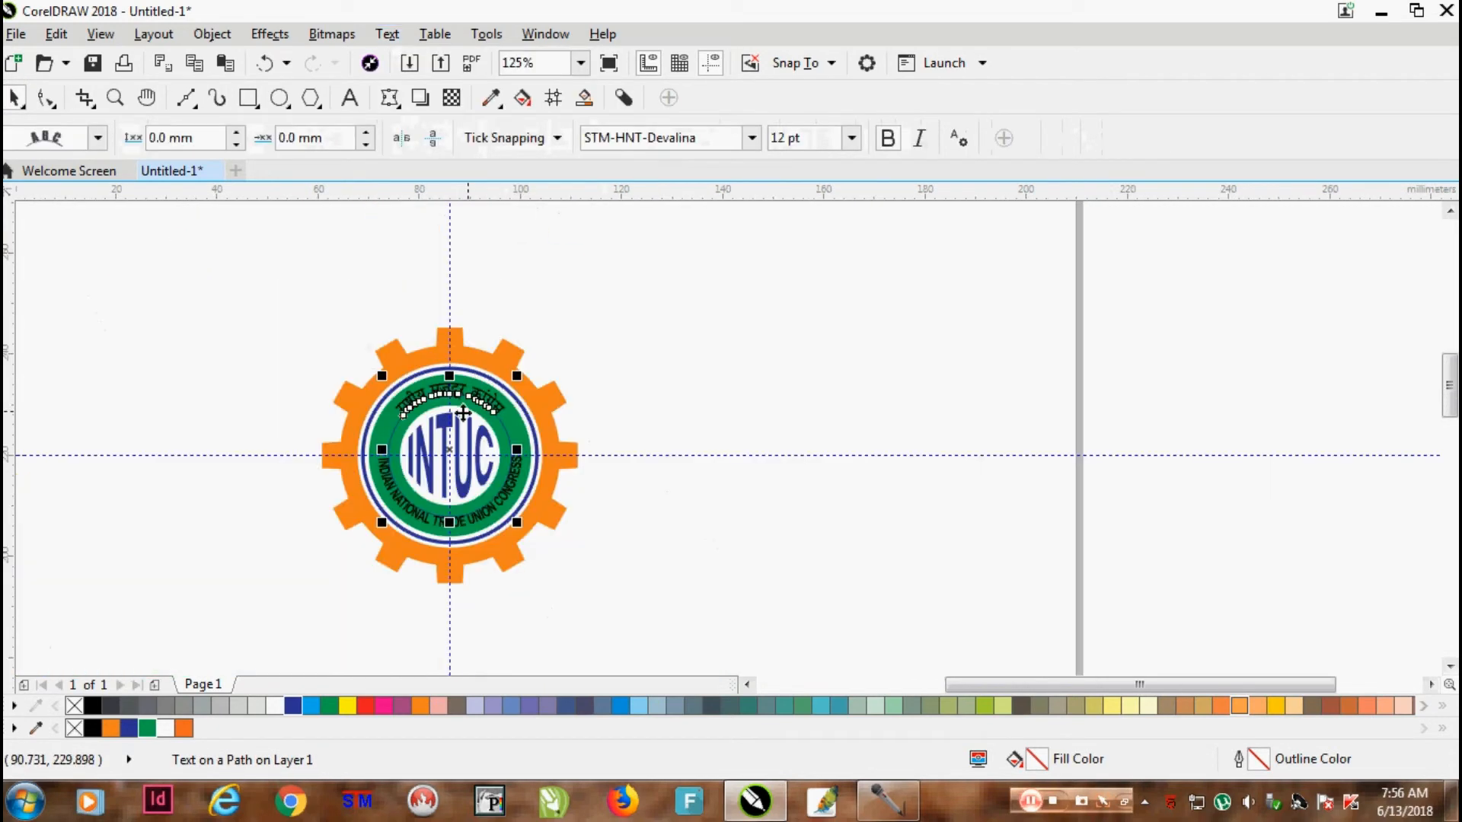
pyautogui.scroll(2, 434, 414)
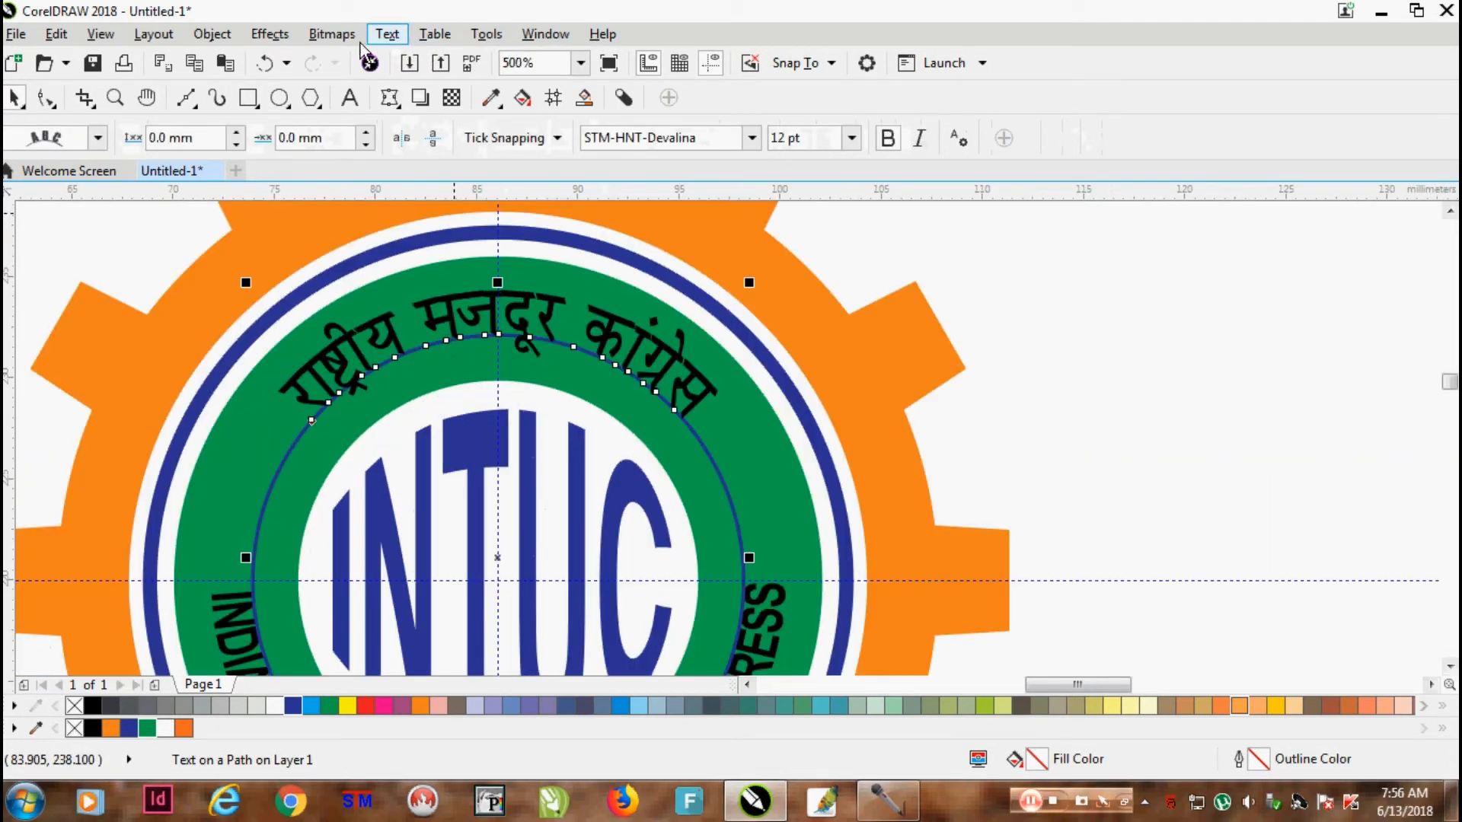
# Break the Hindi text apart from its circular path
pyautogui.click(267, 38)
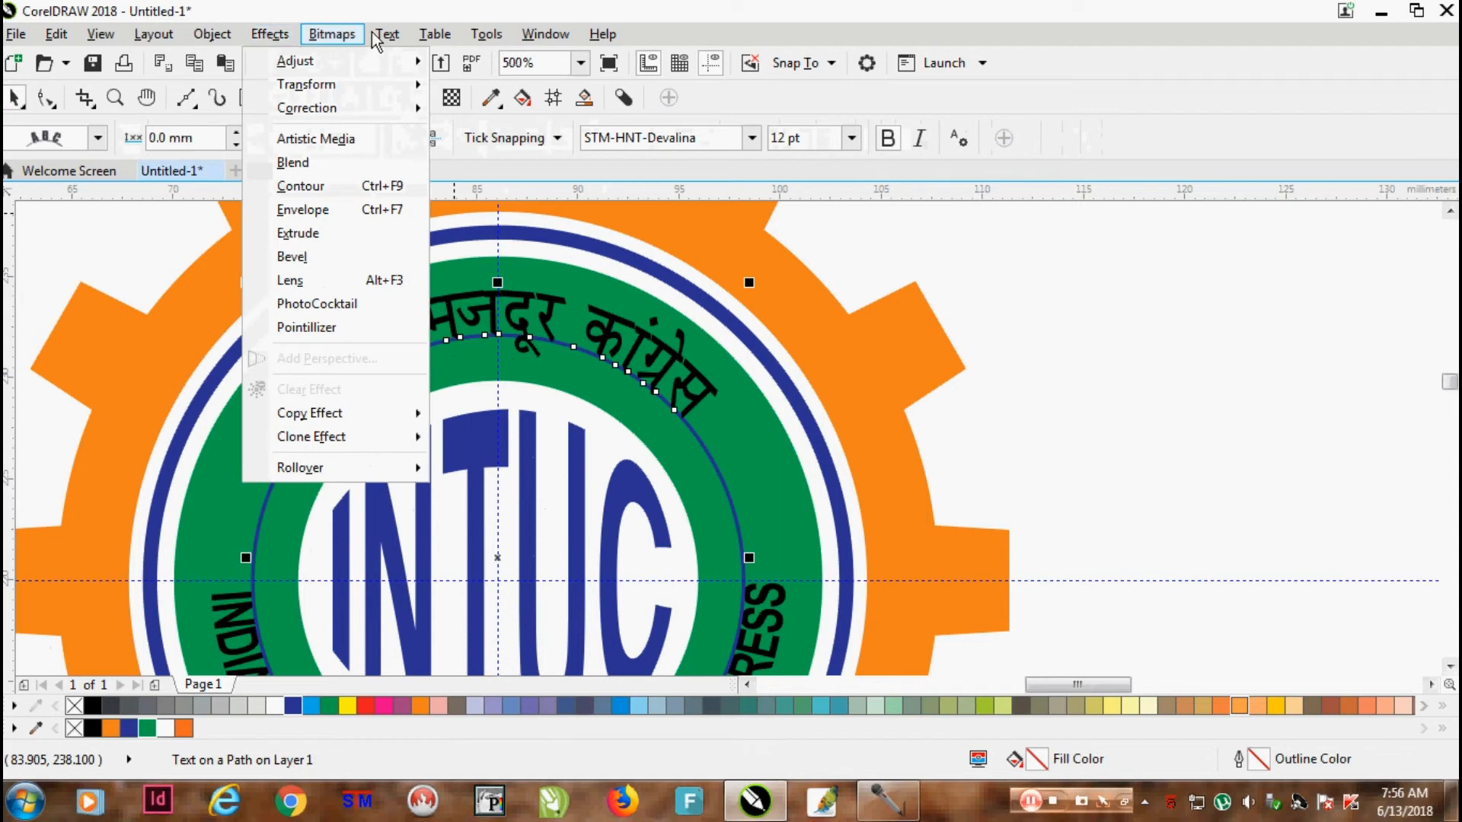
pyautogui.moveTo(228, 40)
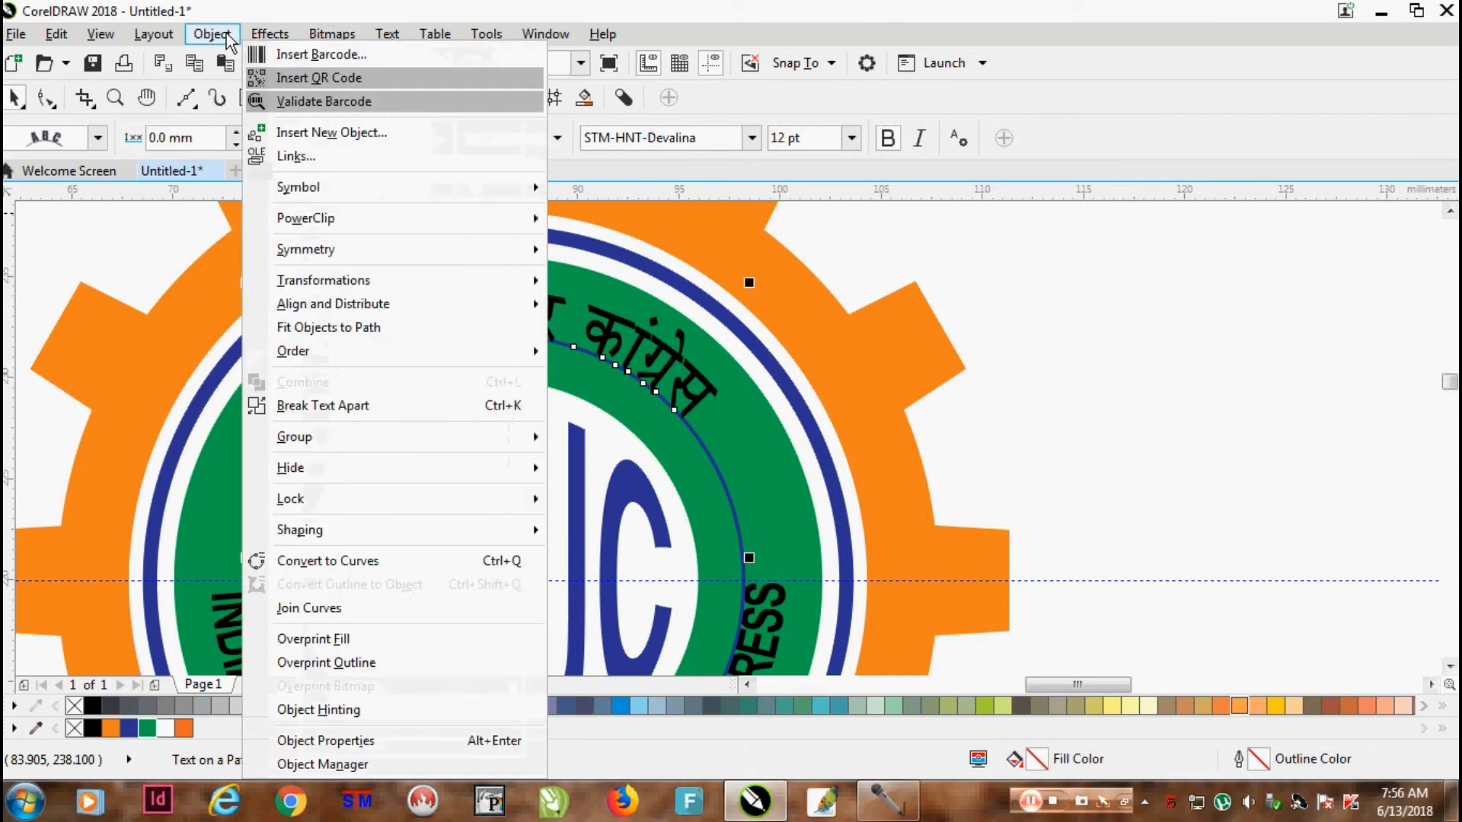
pyautogui.click(305, 406)
# Delete the thin blue path circle from the green ring
pyautogui.scroll(2, 719, 446)
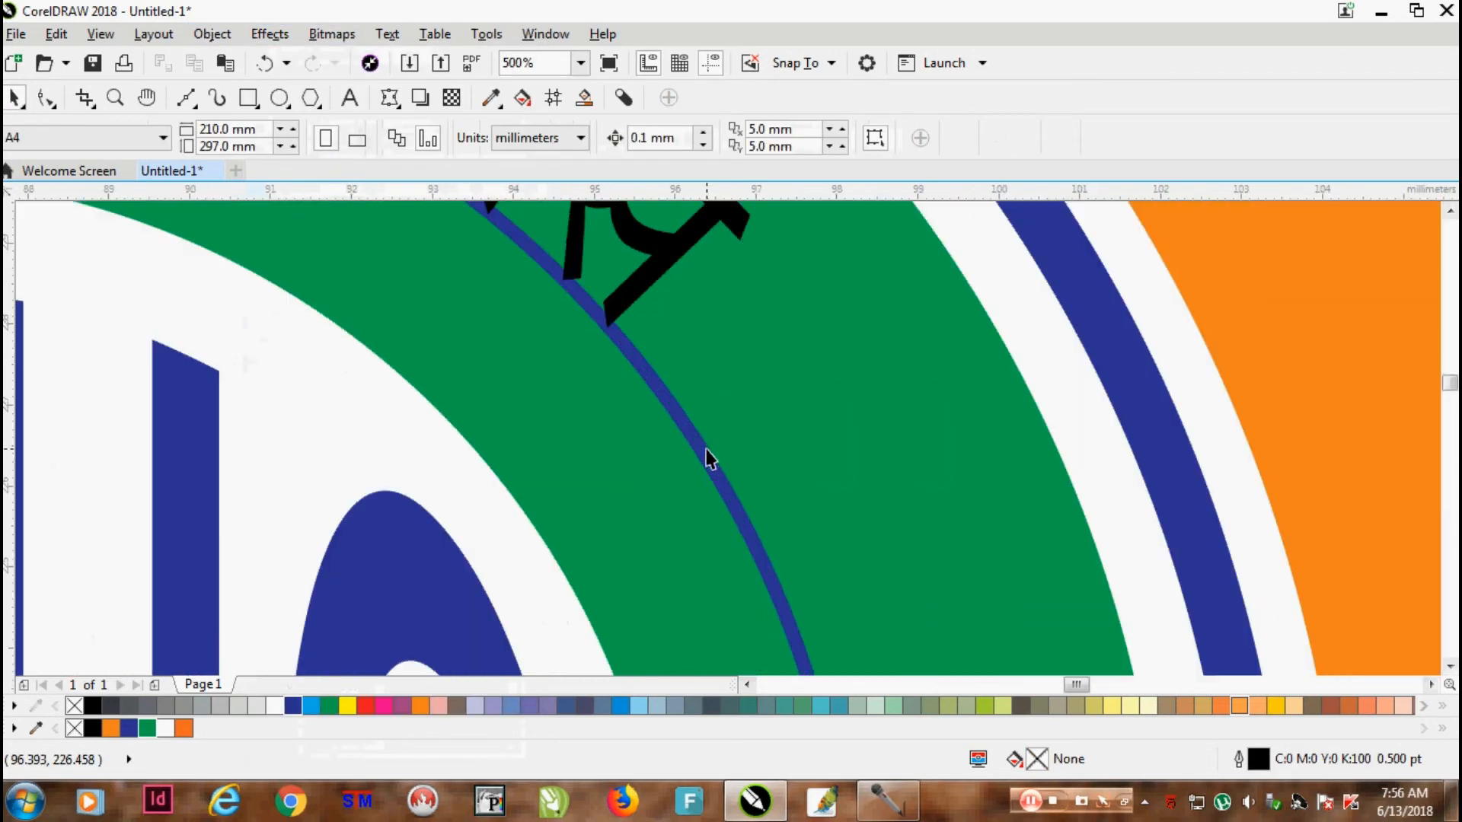
pyautogui.moveTo(656, 395); pyautogui.dragTo(716, 436)
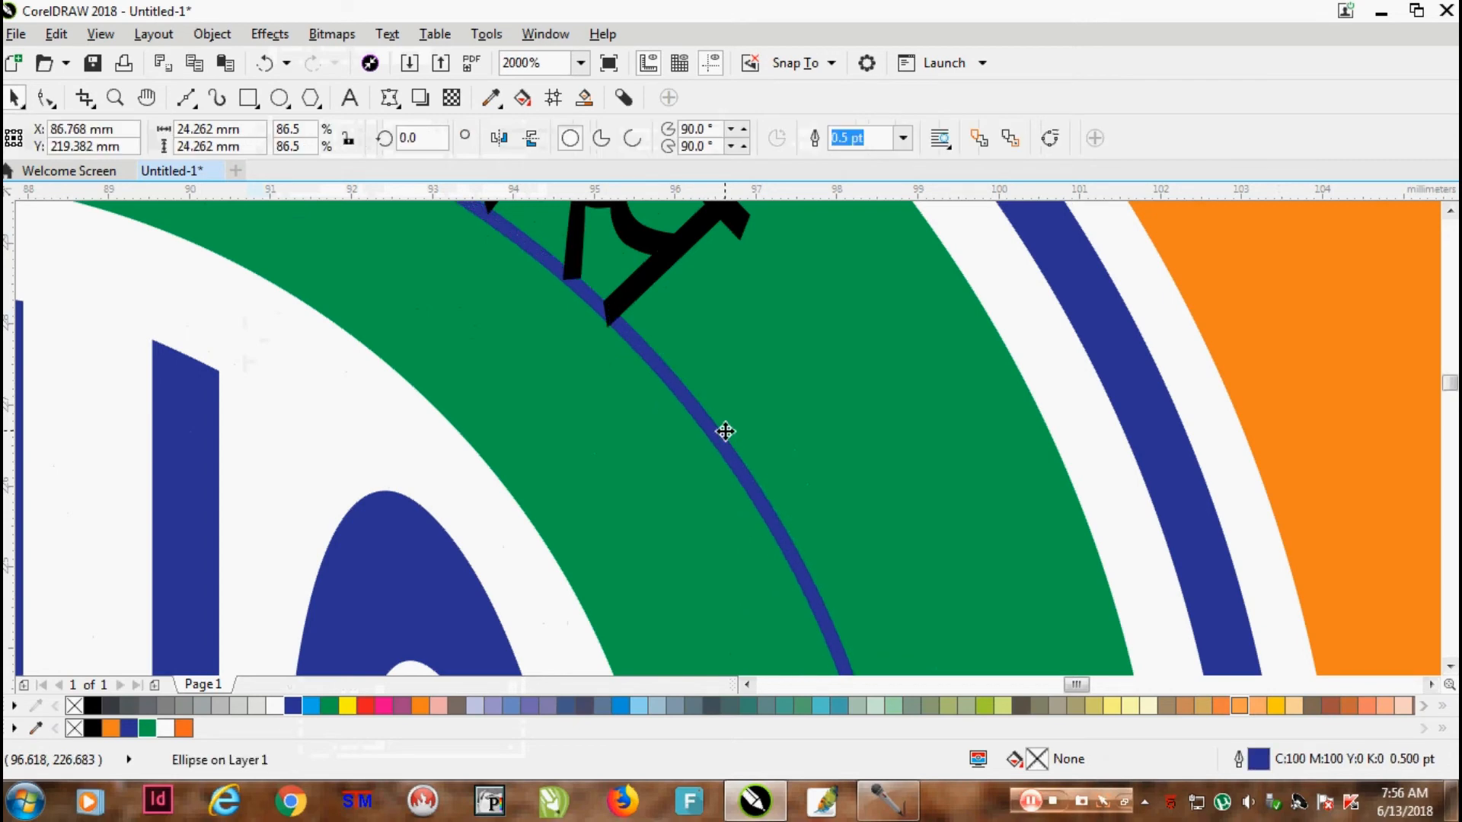
pyautogui.press('Delete')
pyautogui.scroll(-4, 720, 399)
pyautogui.scroll(2, 702, 400)
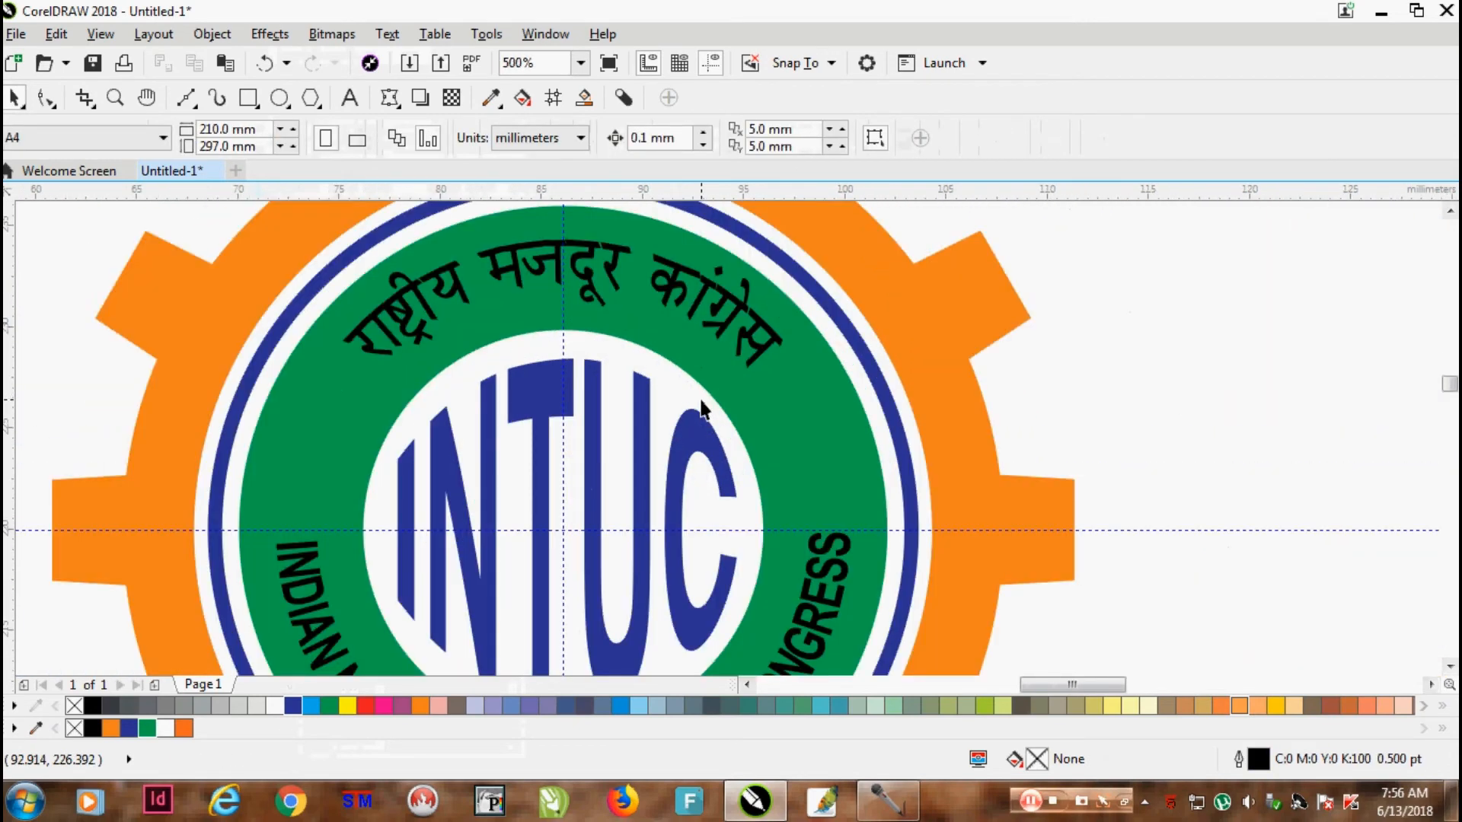
# Nudge the curved Hindi text down 0.6 mm within the green ring
pyautogui.click(619, 271)
pyautogui.click(605, 274)
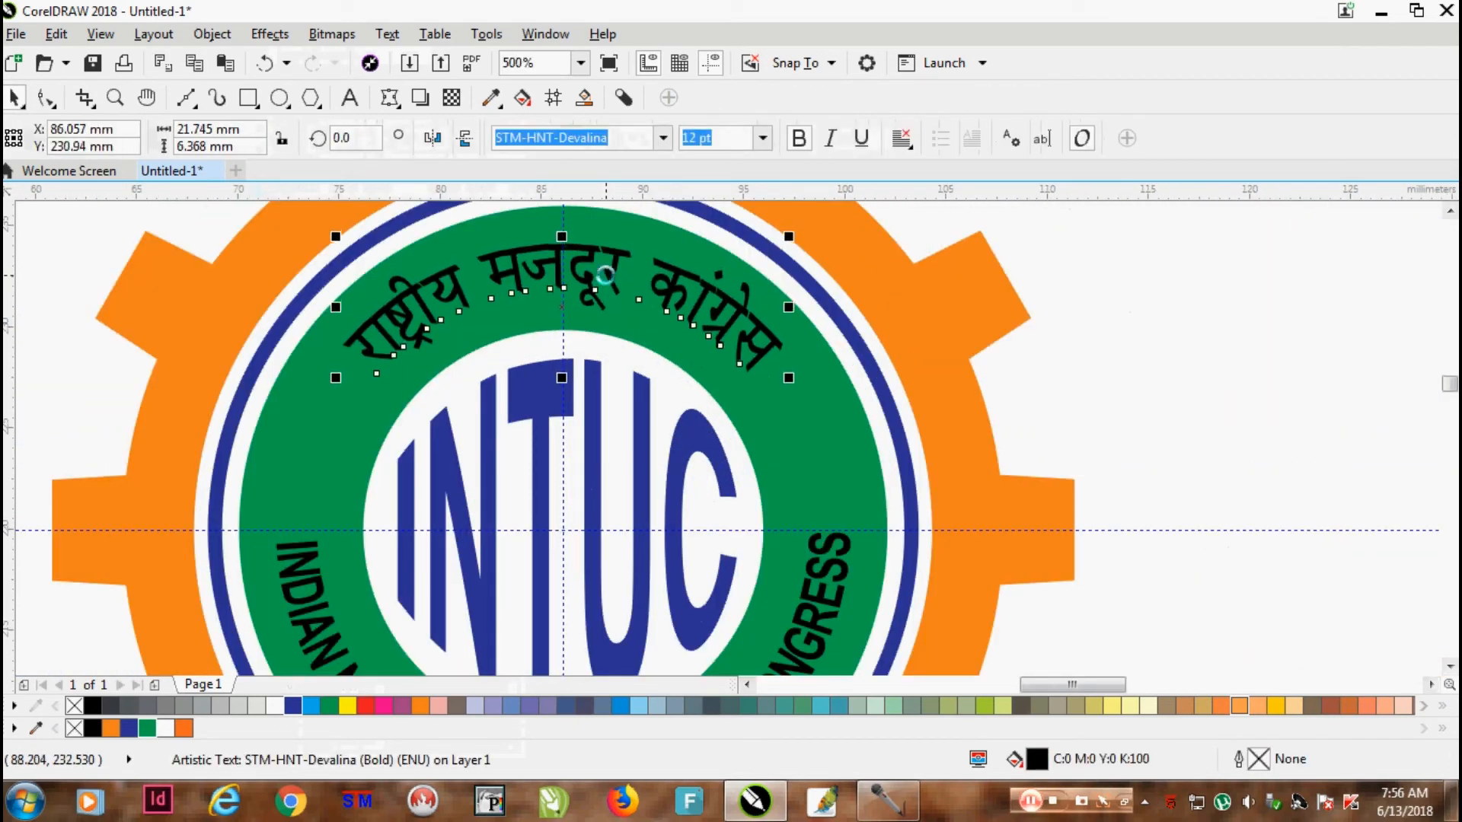
pyautogui.press('Down')
pyautogui.press('Down')
pyautogui.press('Down')
pyautogui.press('Down')
pyautogui.press('Down')
pyautogui.press('Down')
pyautogui.scroll(-3, 605, 274)
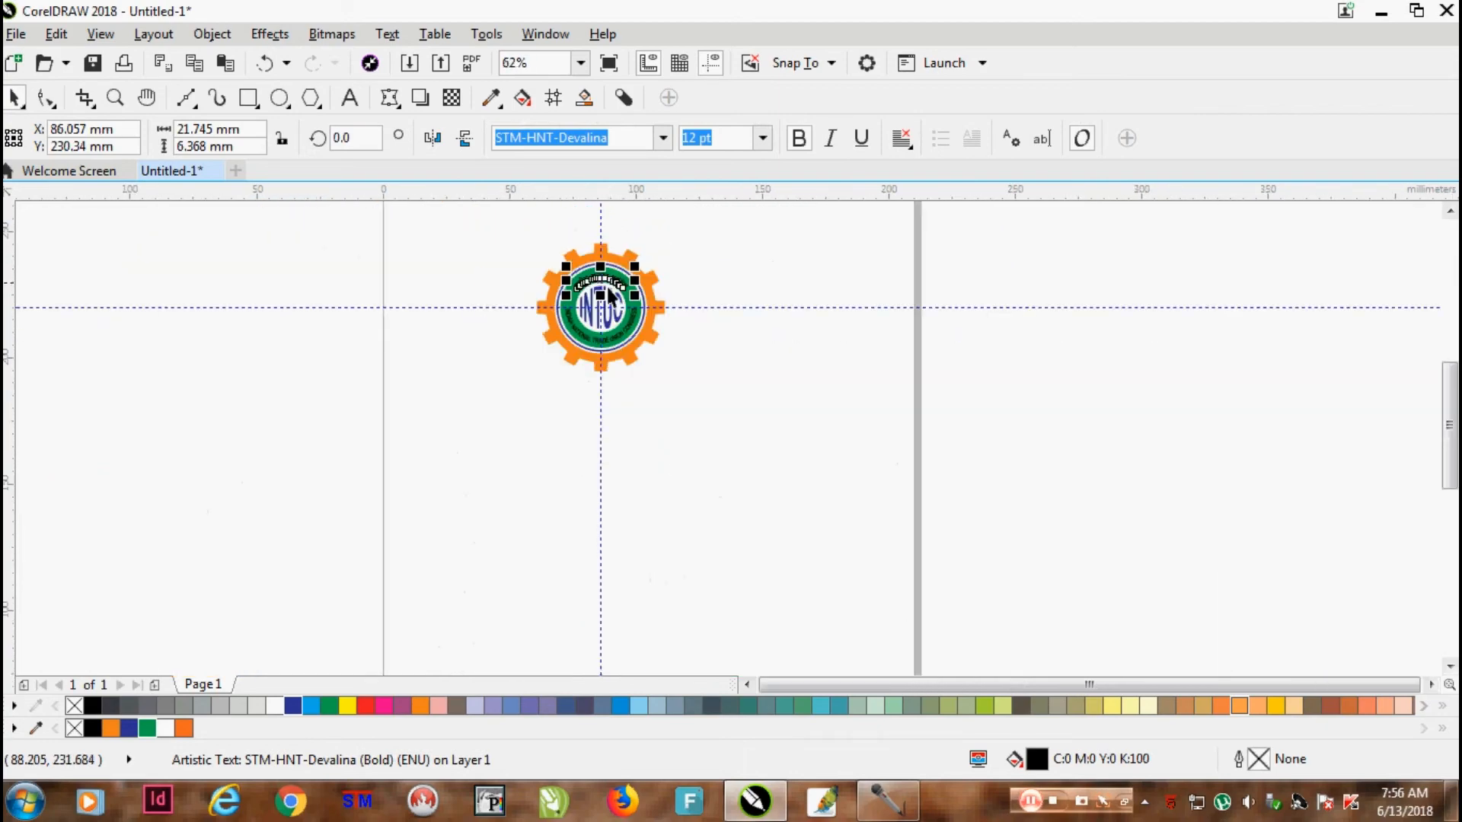
pyautogui.scroll(2, 862, 332)
pyautogui.press('Escape')
# Frame the whole gear logo in the view to check the overall design
pyautogui.scroll(-2, 1011, 274)
pyautogui.scroll(2, 1005, 274)
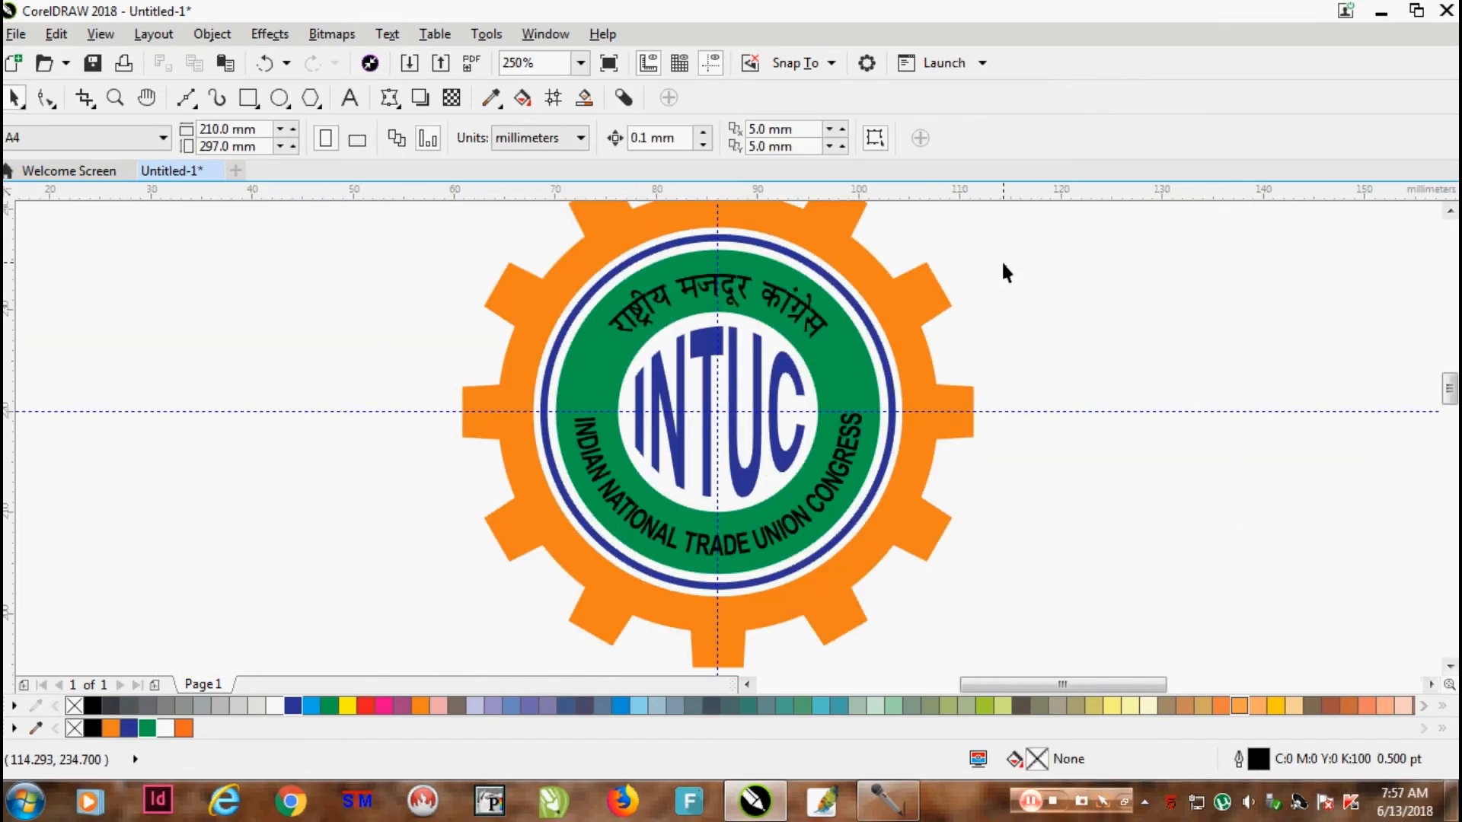
pyautogui.scroll(-1, 949, 326)
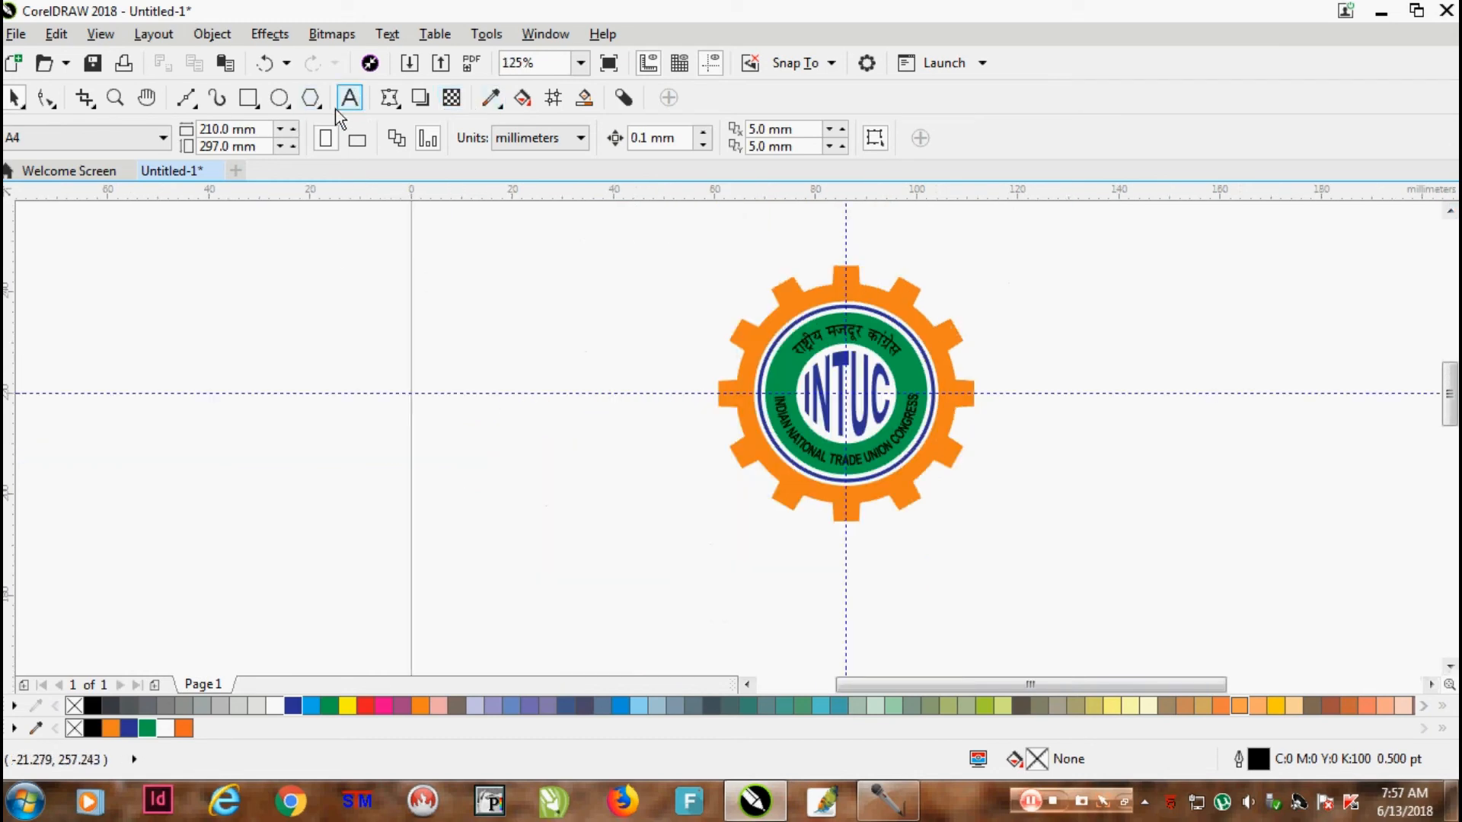
pyautogui.click(115, 98)
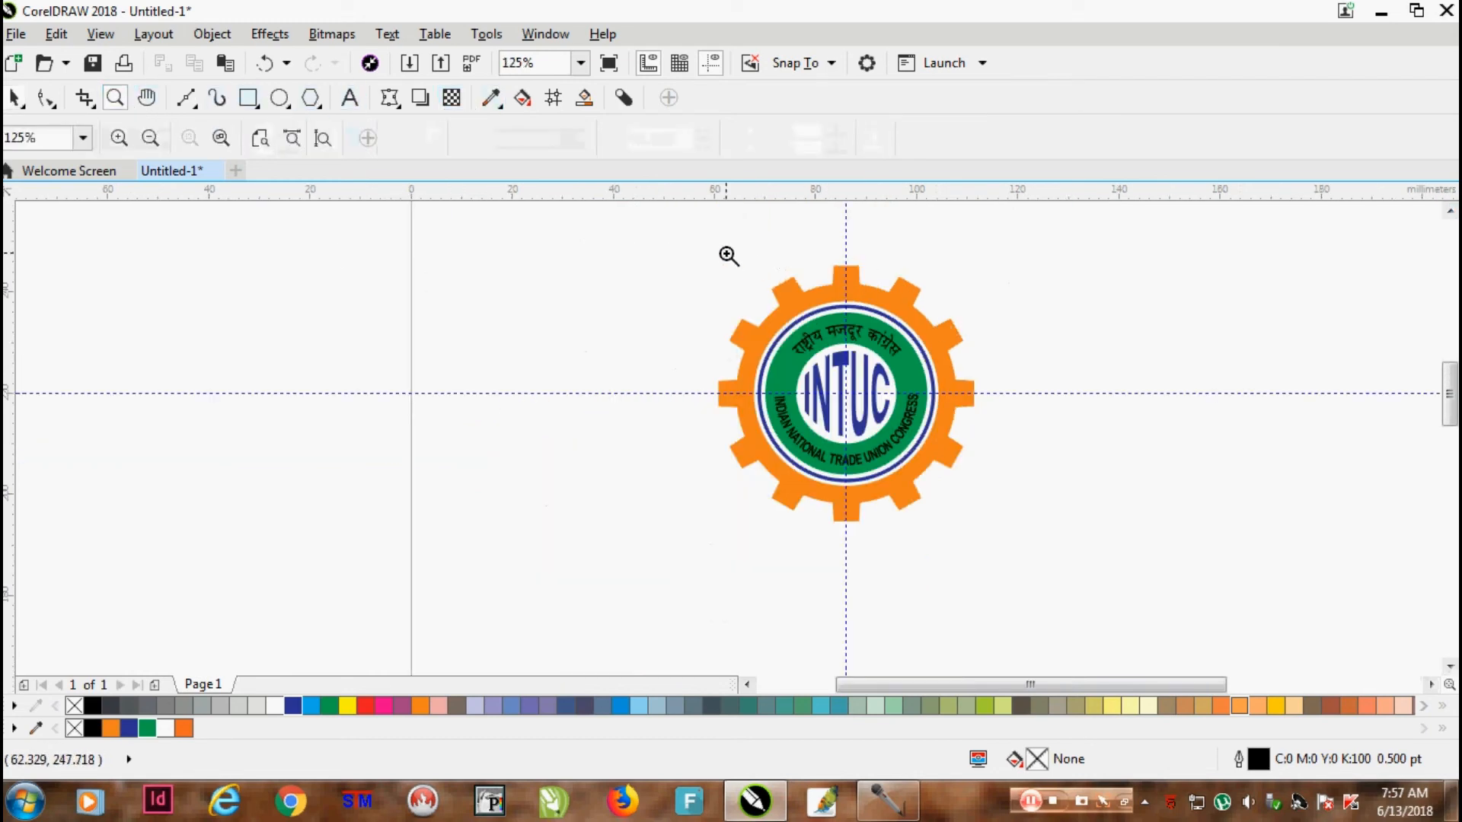
pyautogui.moveTo(727, 249); pyautogui.dragTo(979, 543)
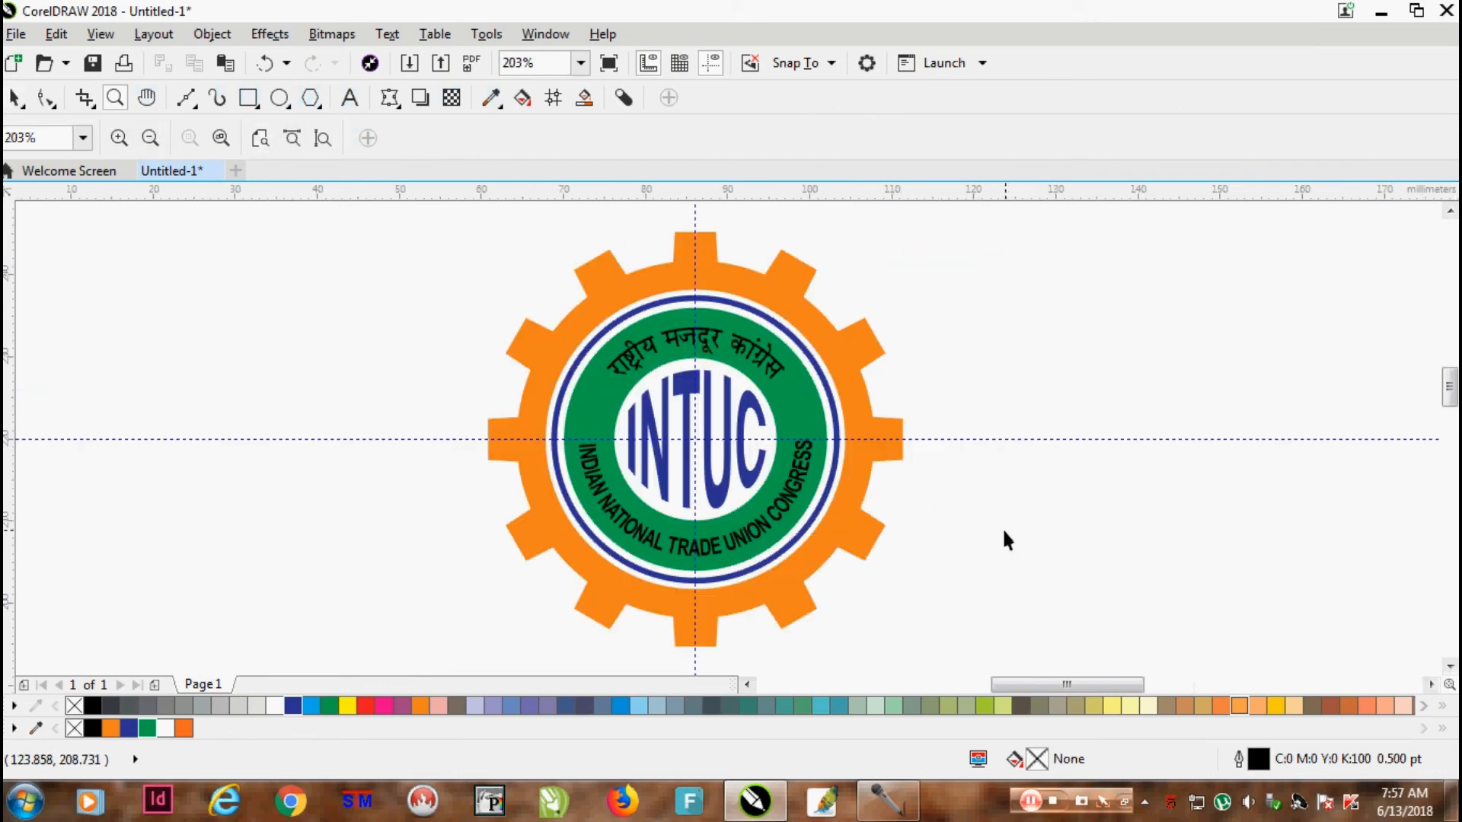